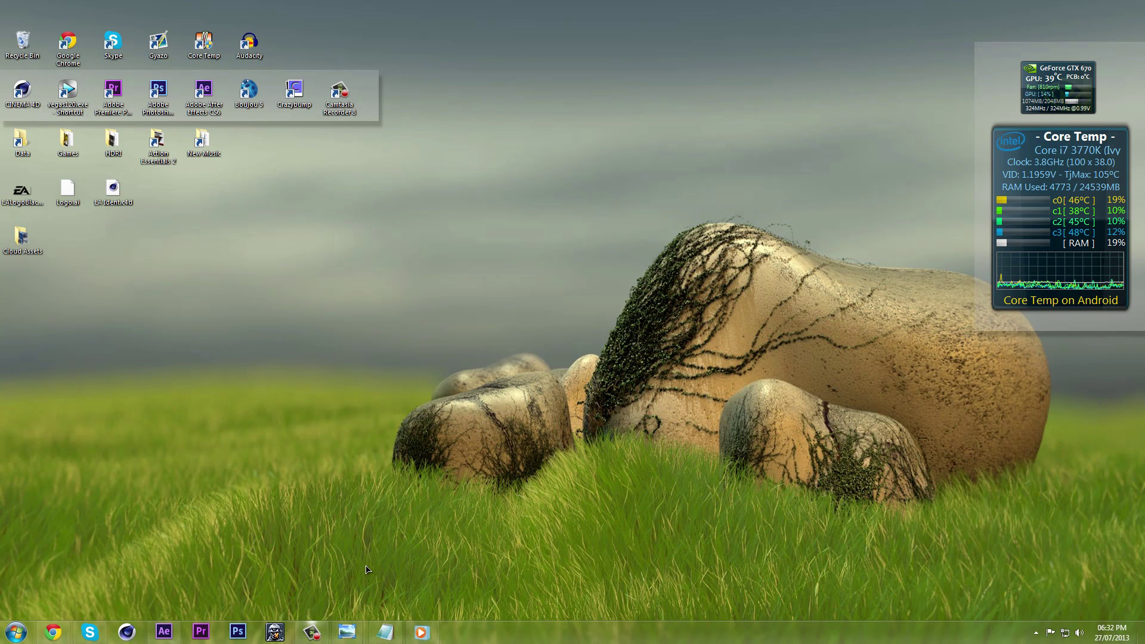
Step: Play the Harry Potter Intro reference video at raised volume, pause at the title, and close the player
left_click(422, 632)
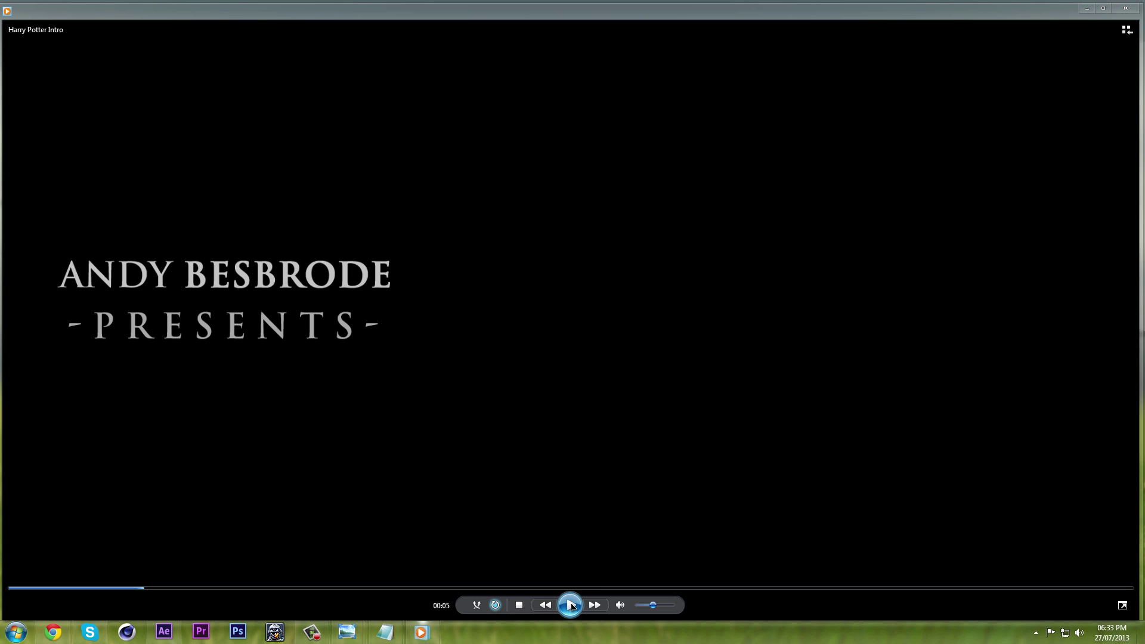
left_click(571, 605)
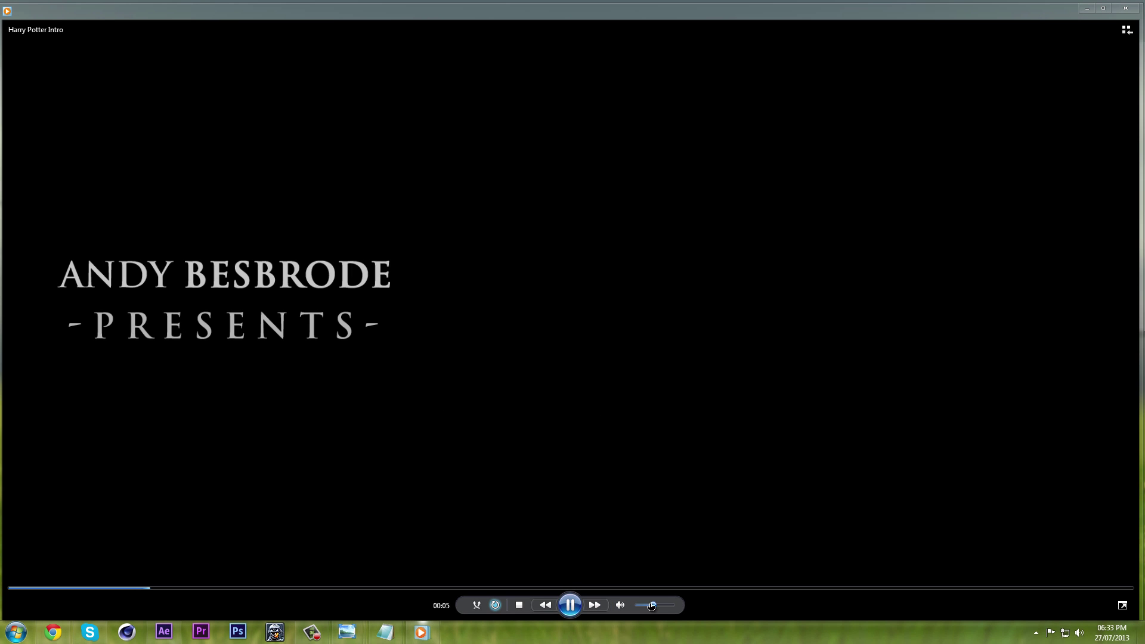
left_click_drag(653, 606, 672, 605)
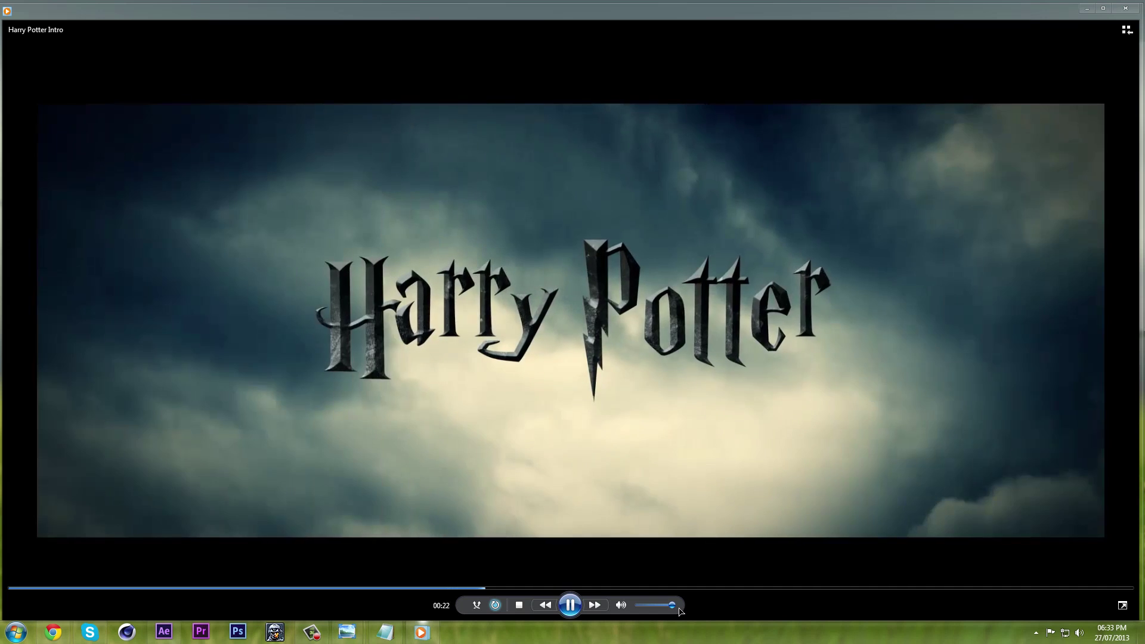
left_click(569, 611)
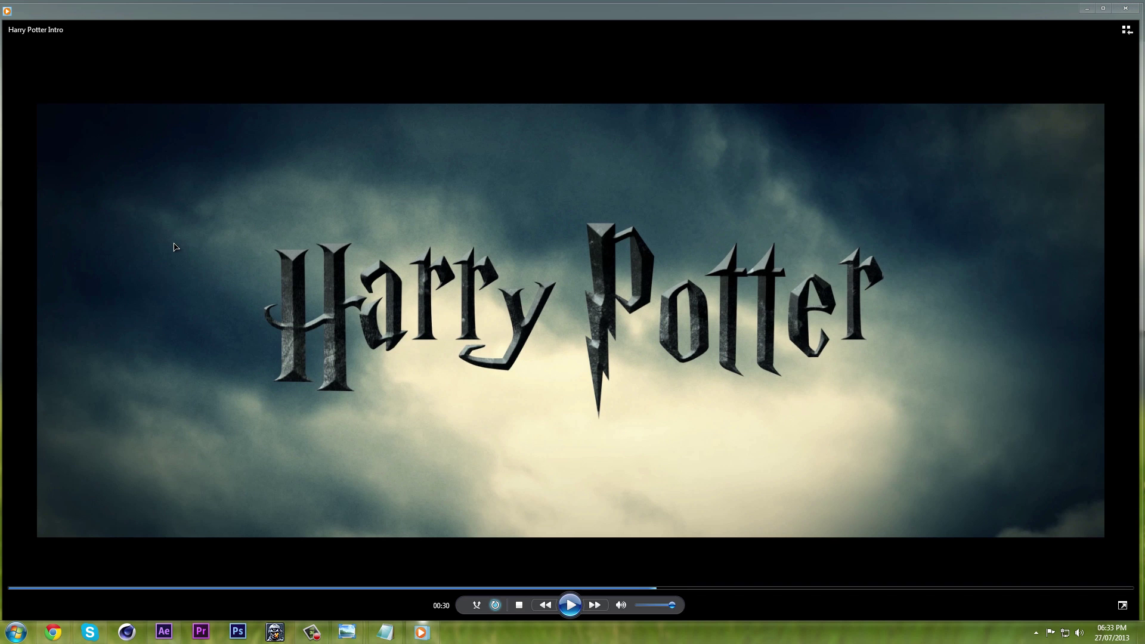
left_click(665, 606)
left_click(1125, 8)
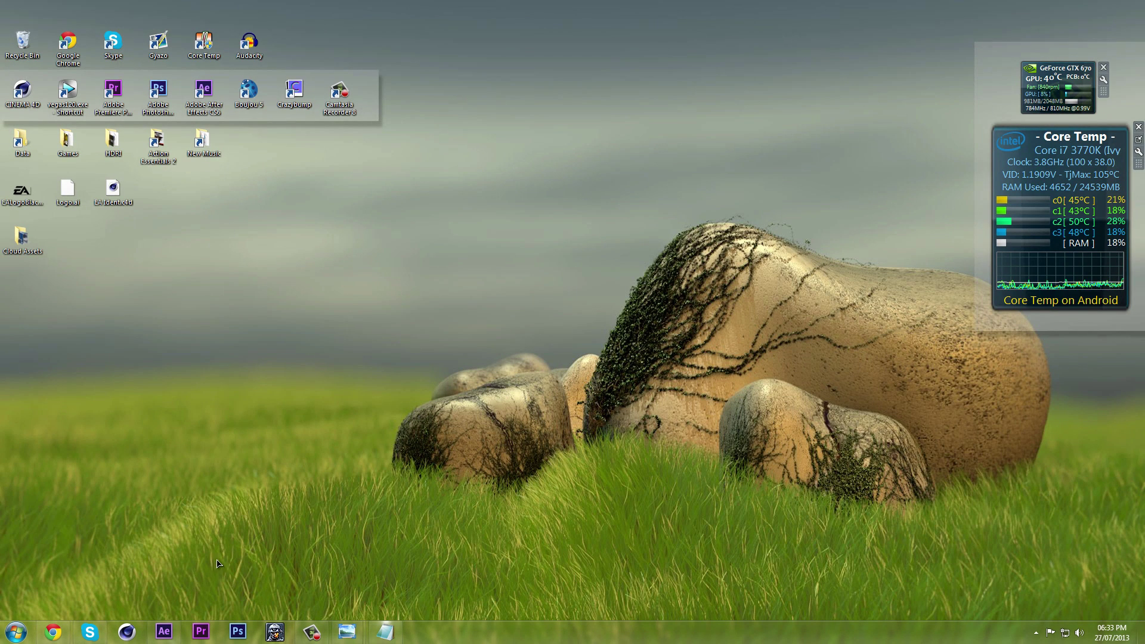
Step: Examine the cloud and lightning images in the Cloud Assets folder on the desktop, closing the folder when done
mouse_move(164, 632)
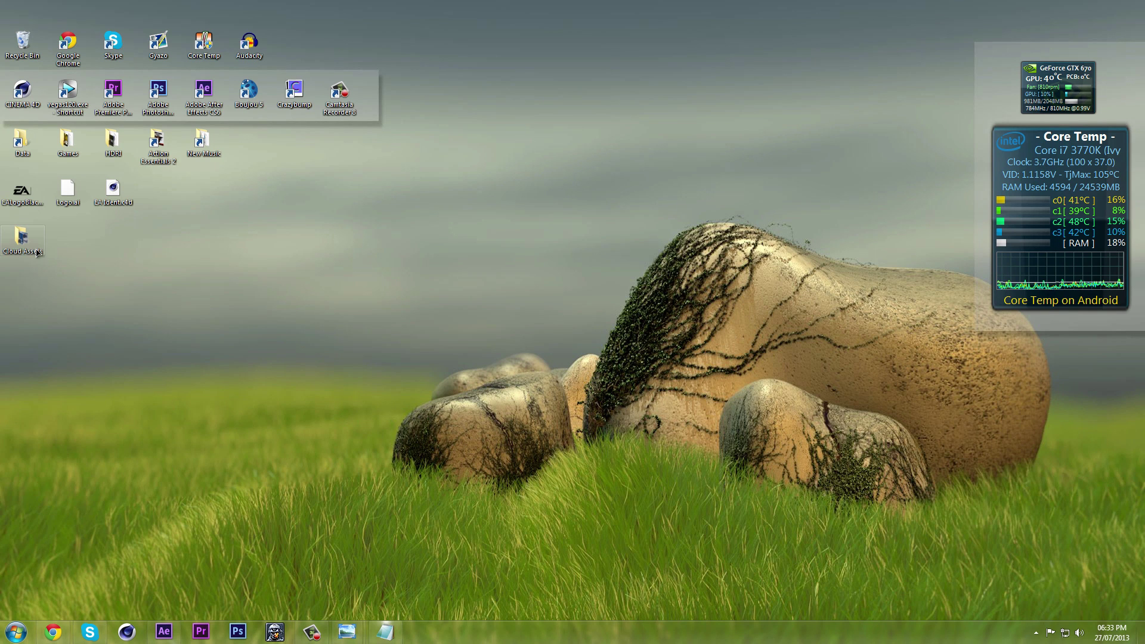
left_click_drag(110, 261, 4, 226)
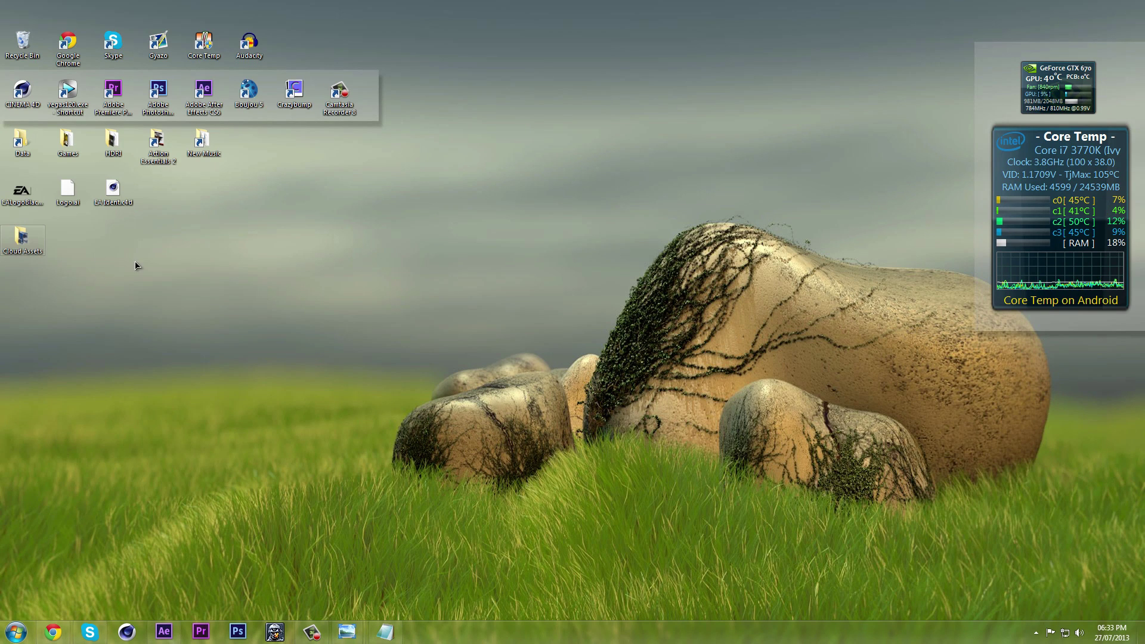
double_click(36, 246)
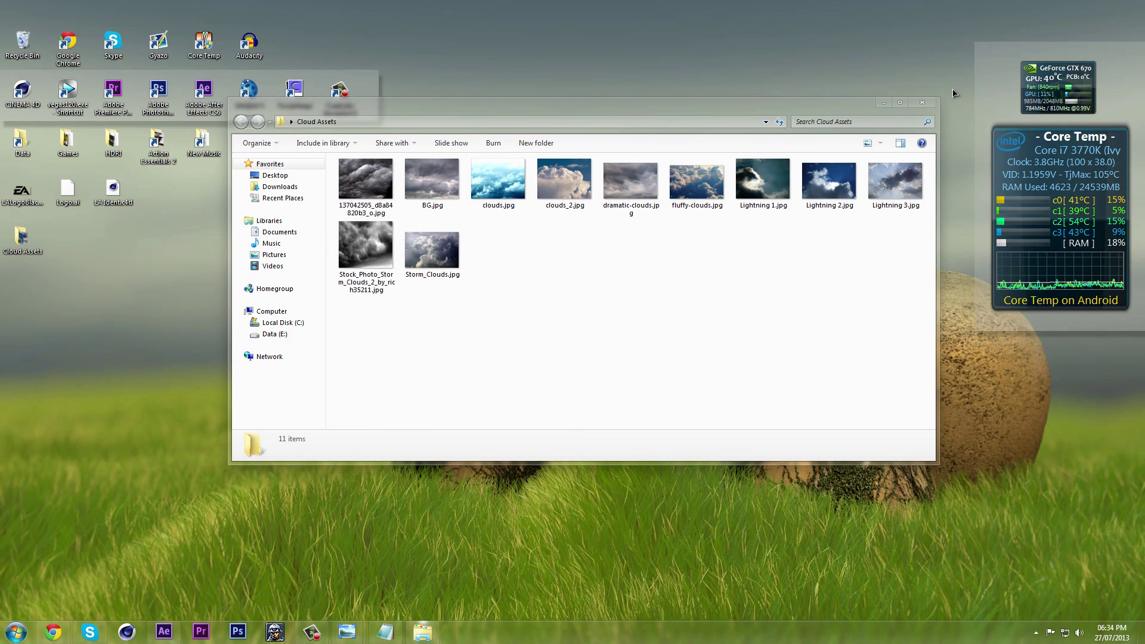
left_click(918, 105)
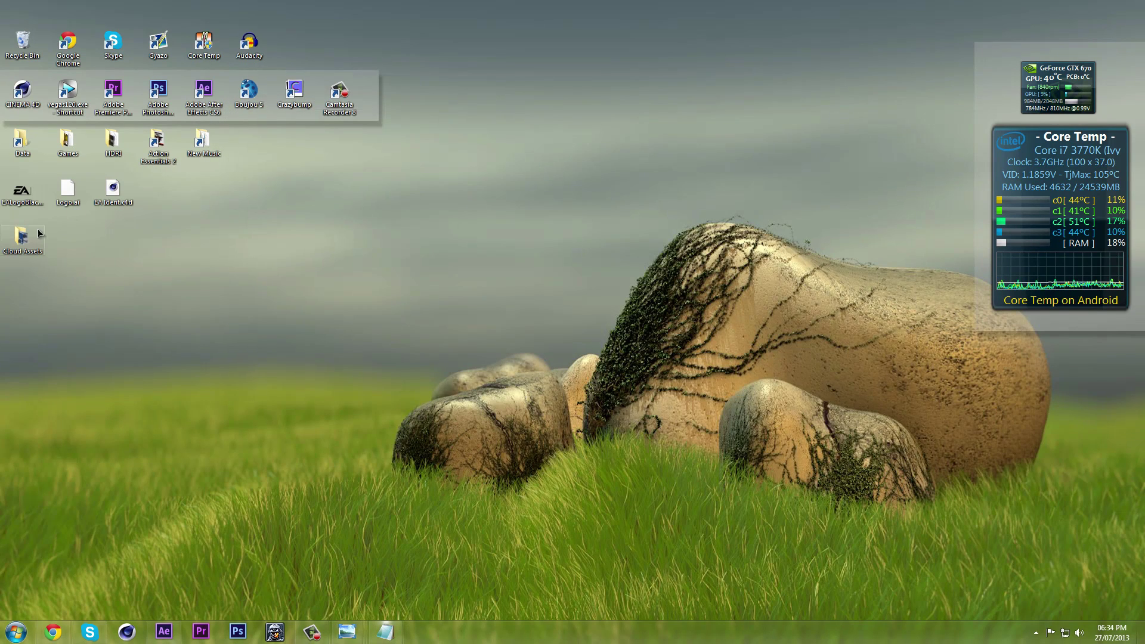
double_click(35, 237)
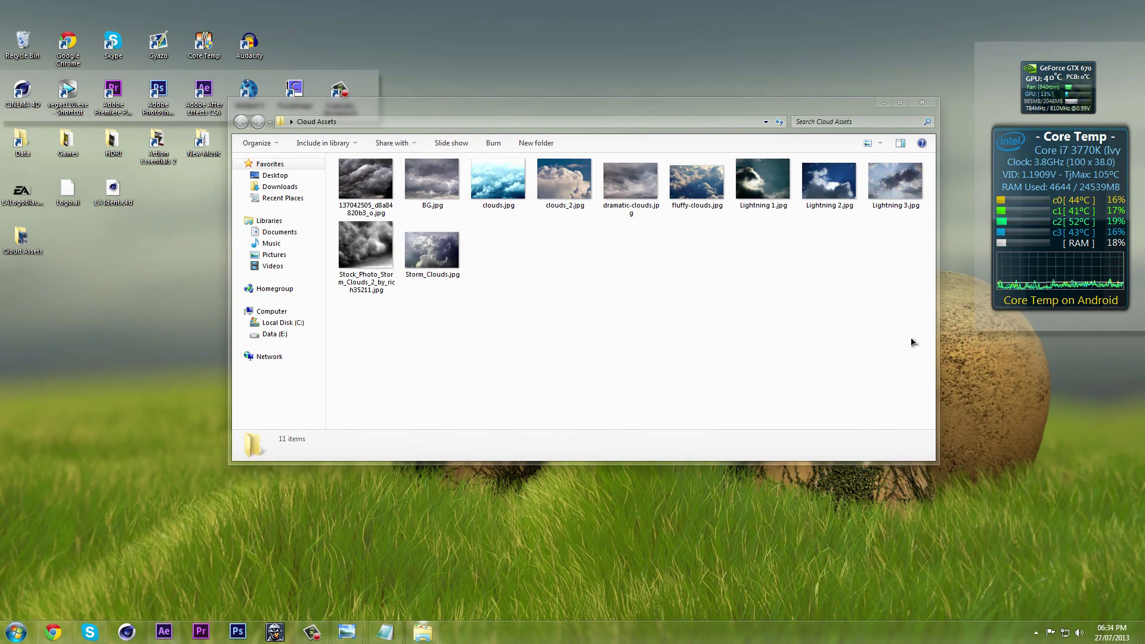
left_click_drag(920, 348, 328, 155)
left_click(502, 275)
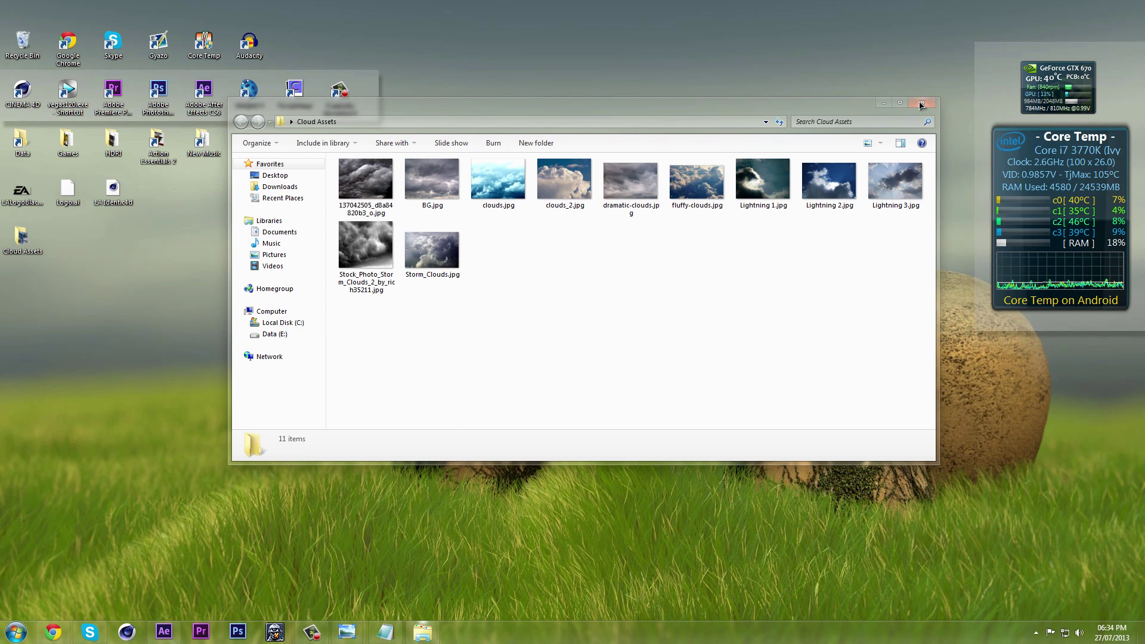
left_click_drag(777, 334, 331, 156)
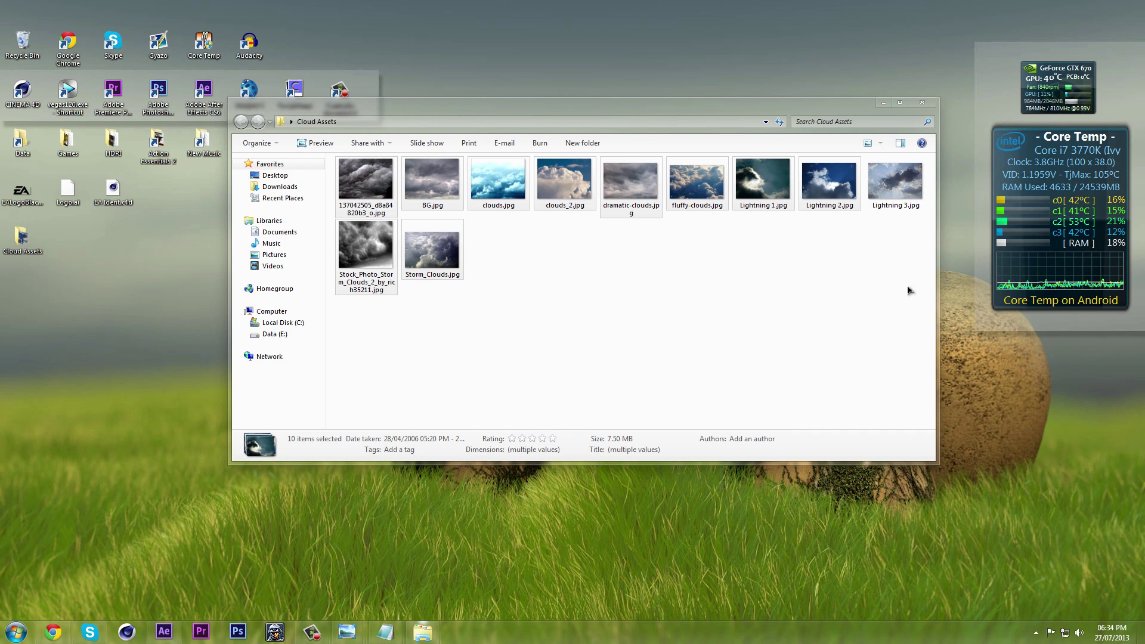
left_click_drag(901, 297, 310, 157)
left_click(670, 260)
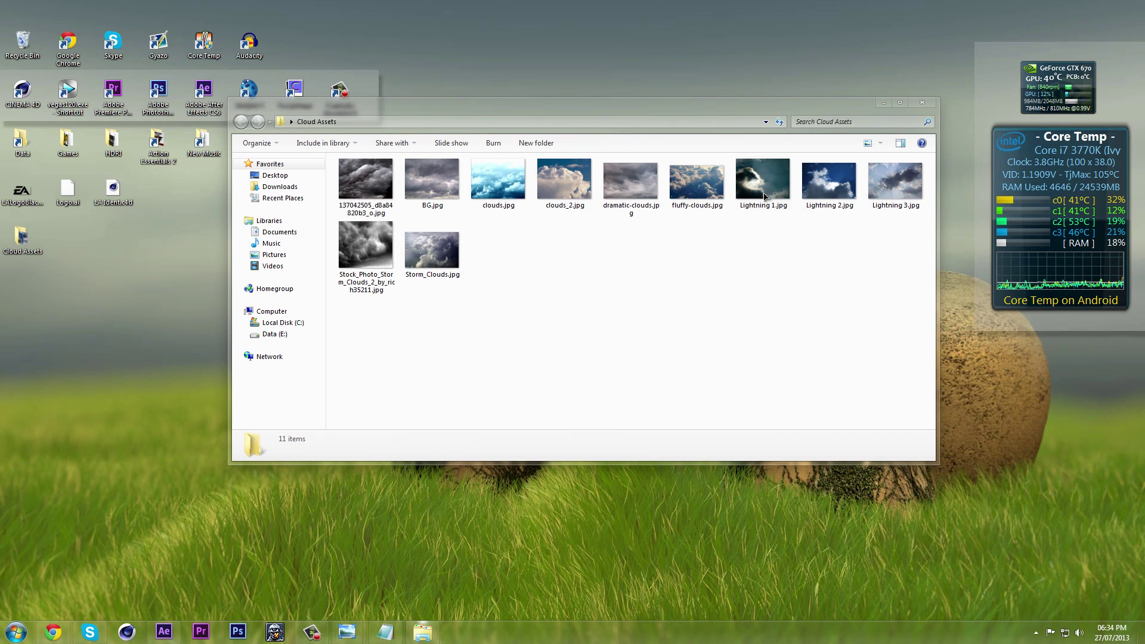
left_click(928, 106)
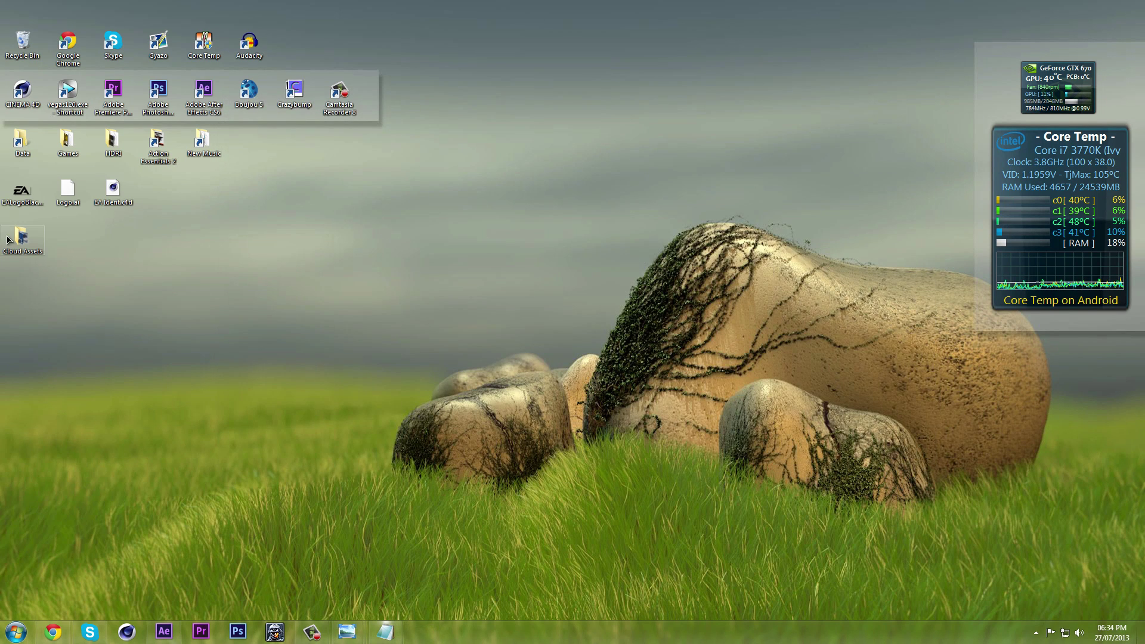
double_click(19, 238)
left_click(921, 104)
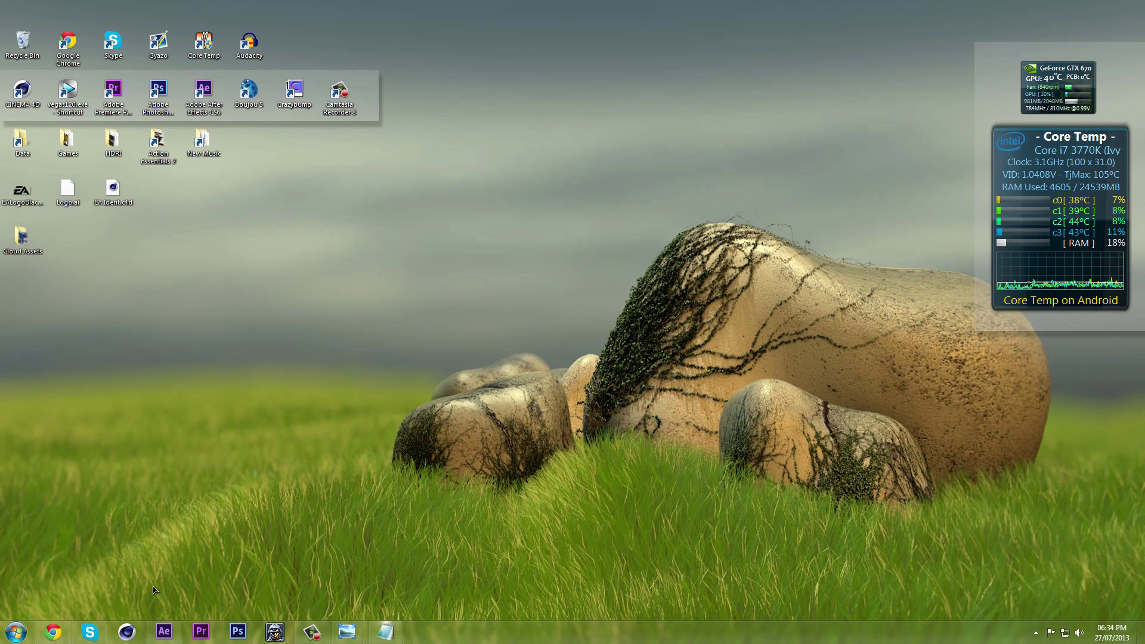
Step: Switch to After Effects and create a 1920 x 1080 composition at 24 frames per second named Main Comp
left_click(164, 631)
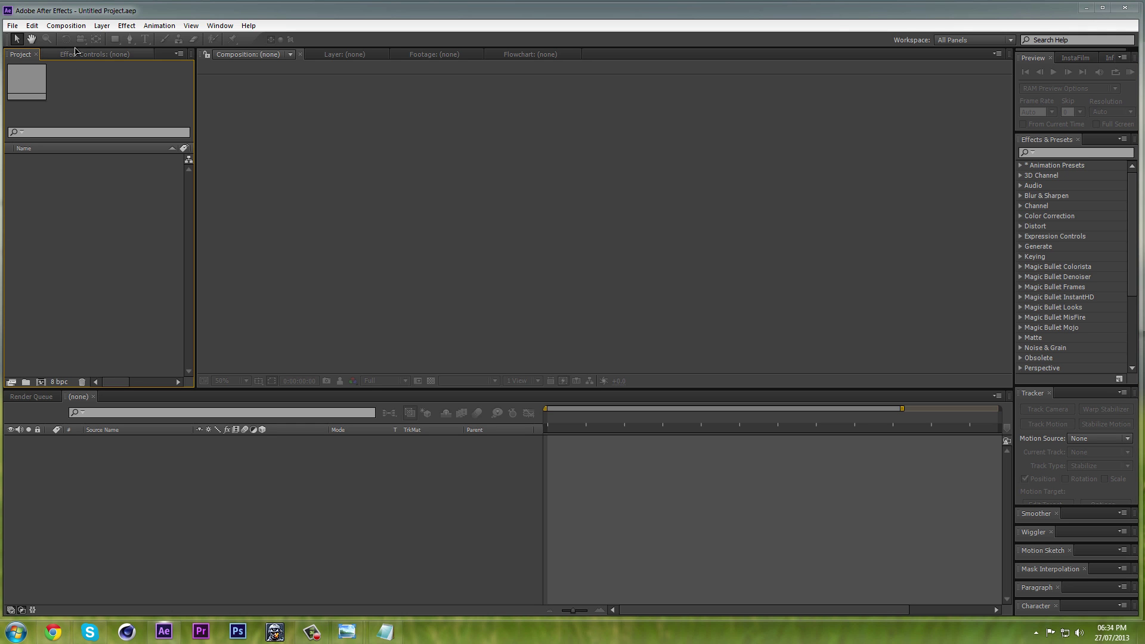
left_click(67, 26)
left_click(88, 39)
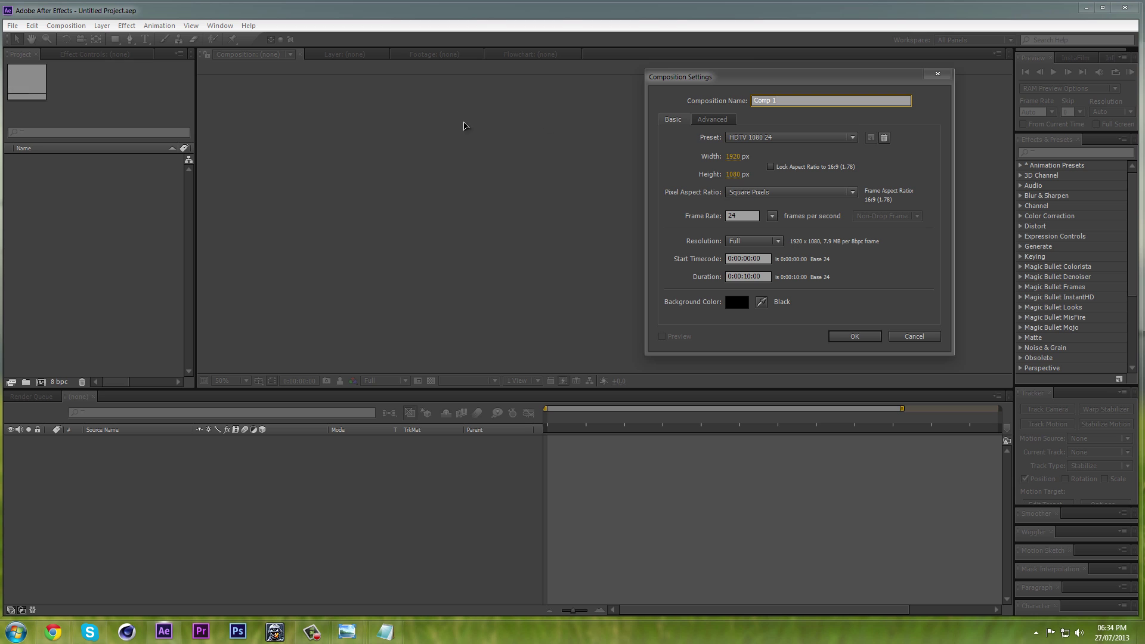
left_click_drag(751, 87, 587, 99)
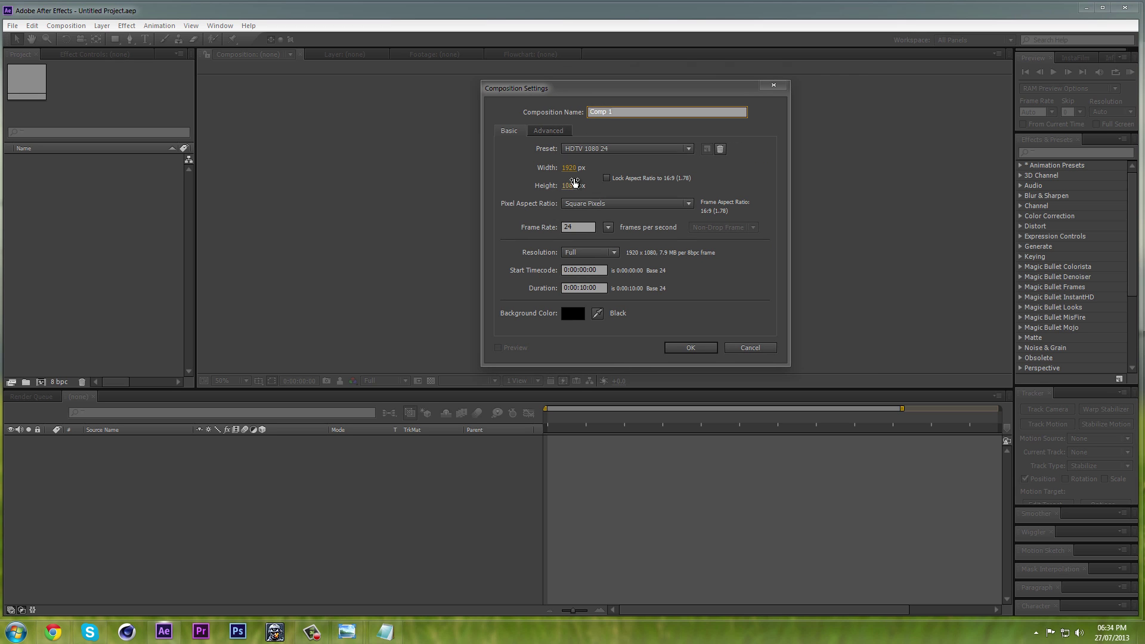
double_click(579, 227)
left_click(578, 229)
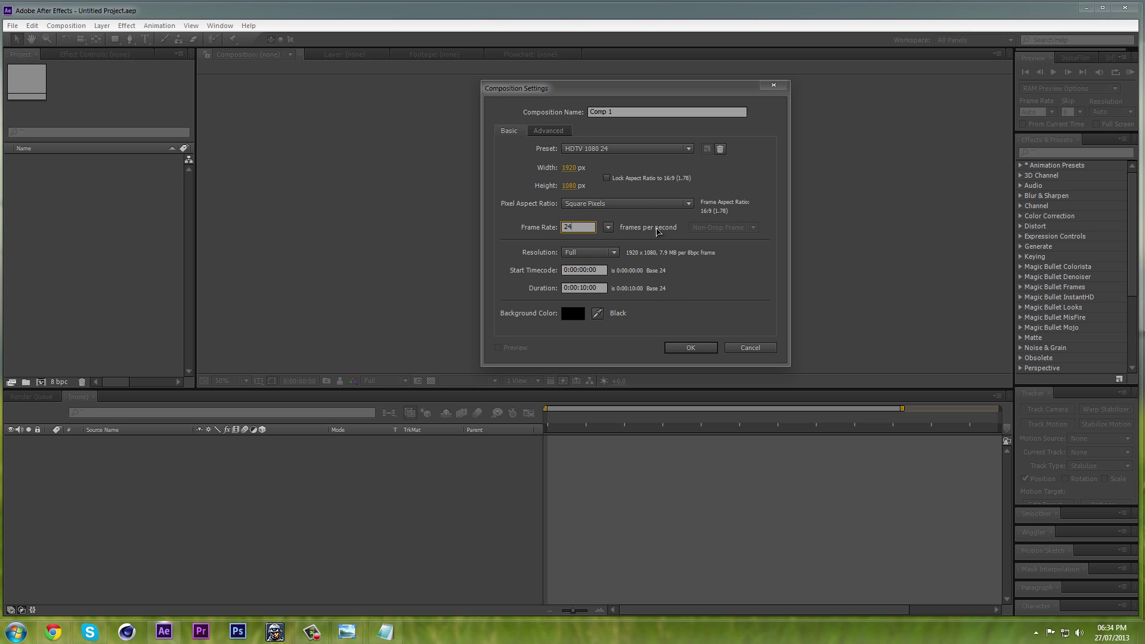
left_click(624, 113)
type("Main")
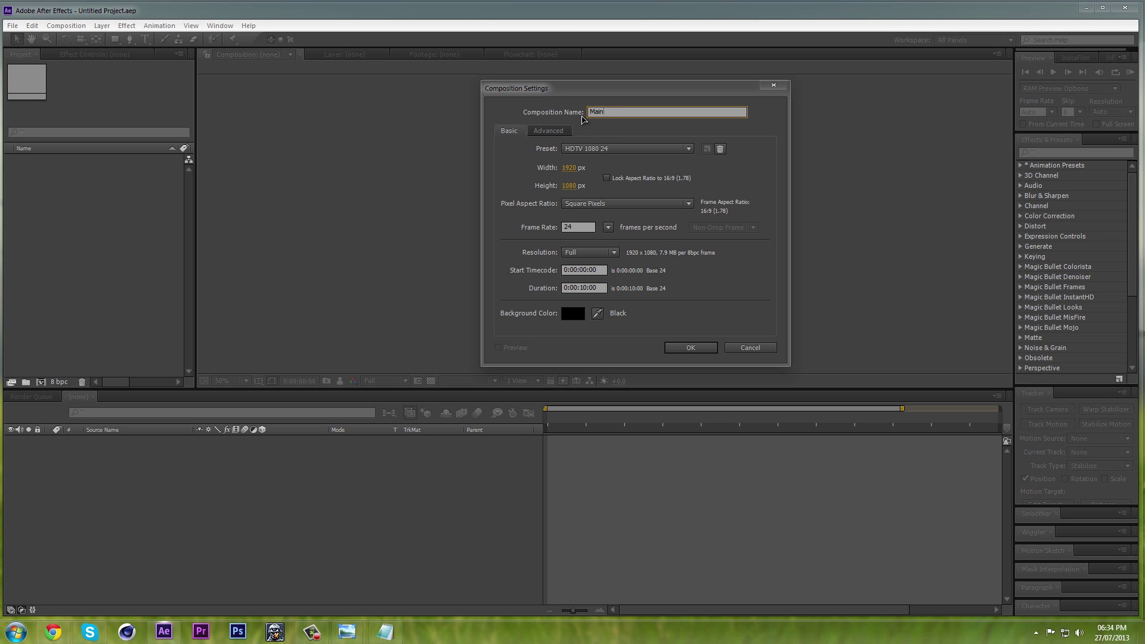
type(" Comp")
key("Return")
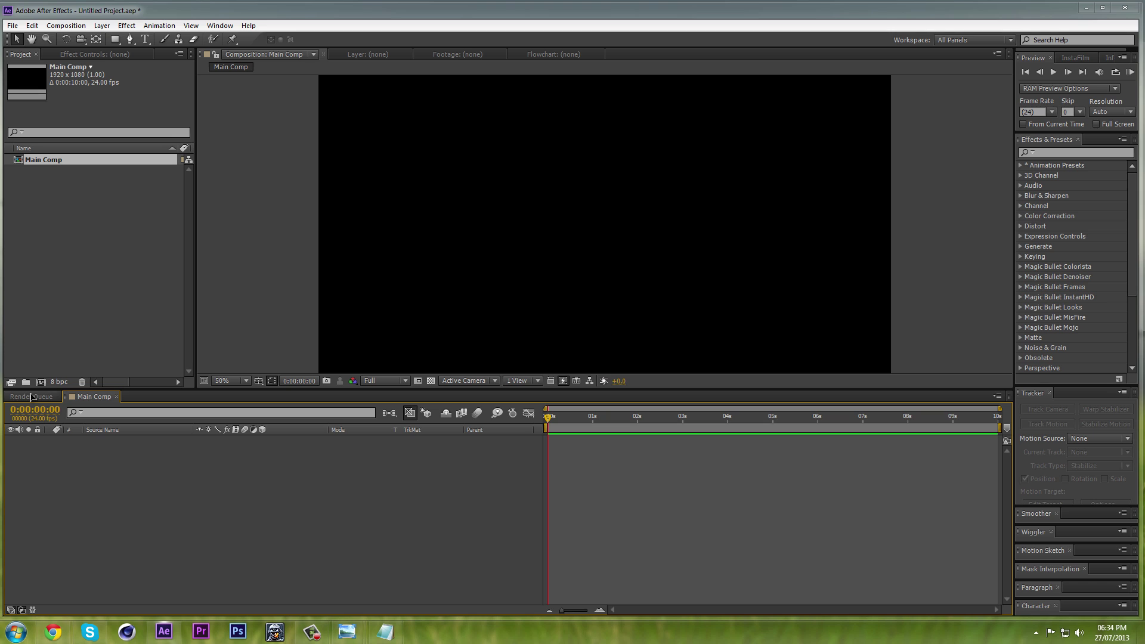
Step: Start a new camera layer in Main Comp and set its film size to 102.05 mm
right_click(84, 472)
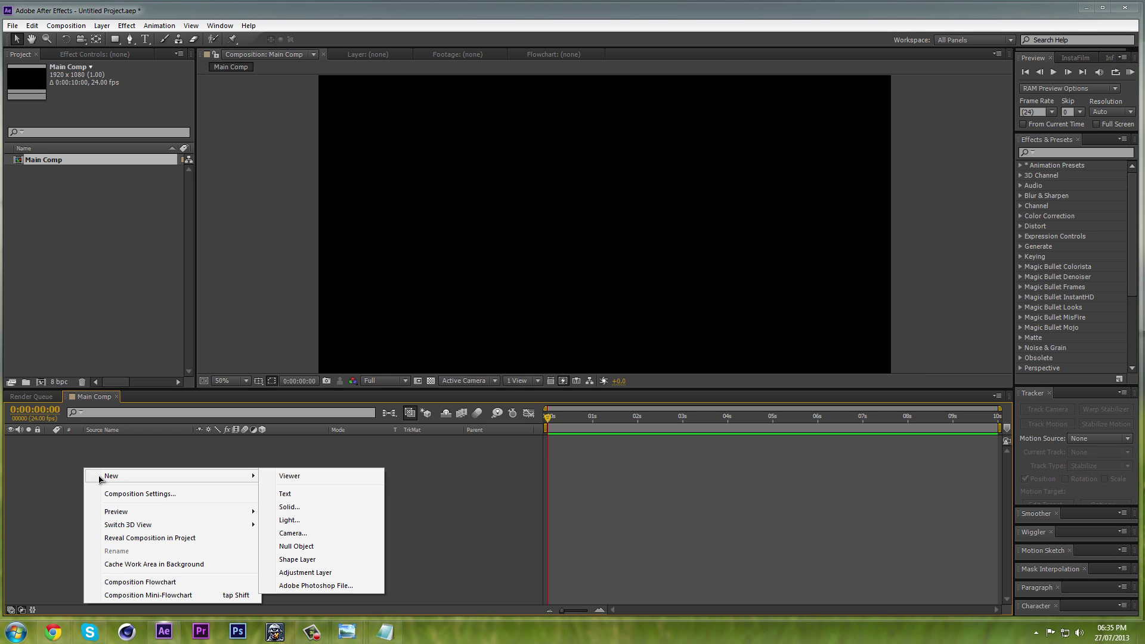
left_click(53, 456)
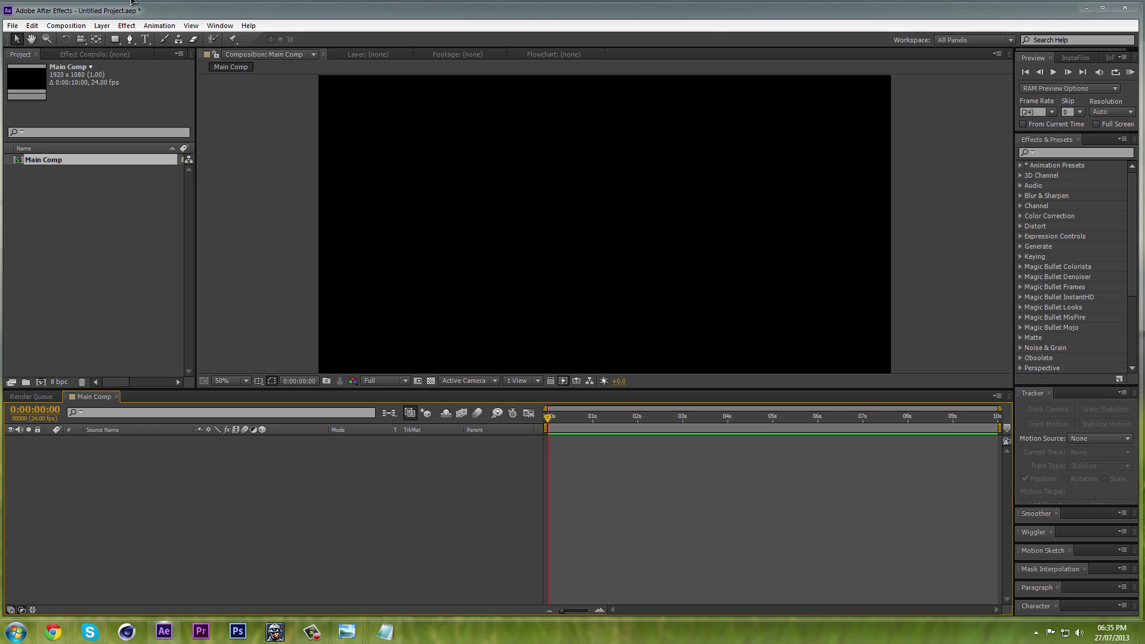
left_click(102, 25)
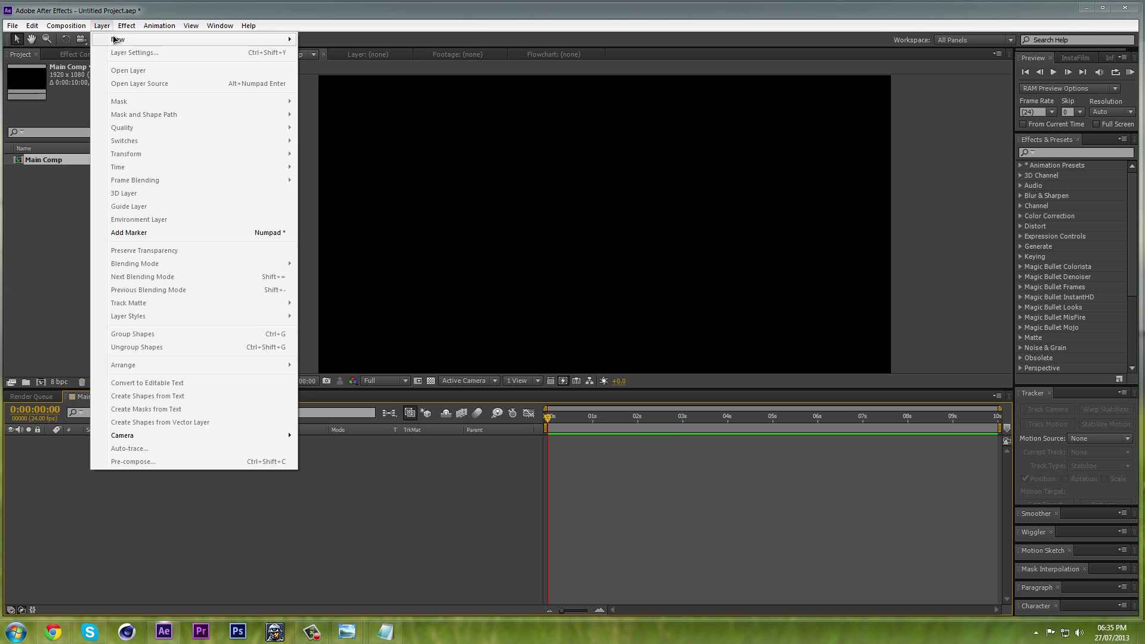
mouse_move(123, 40)
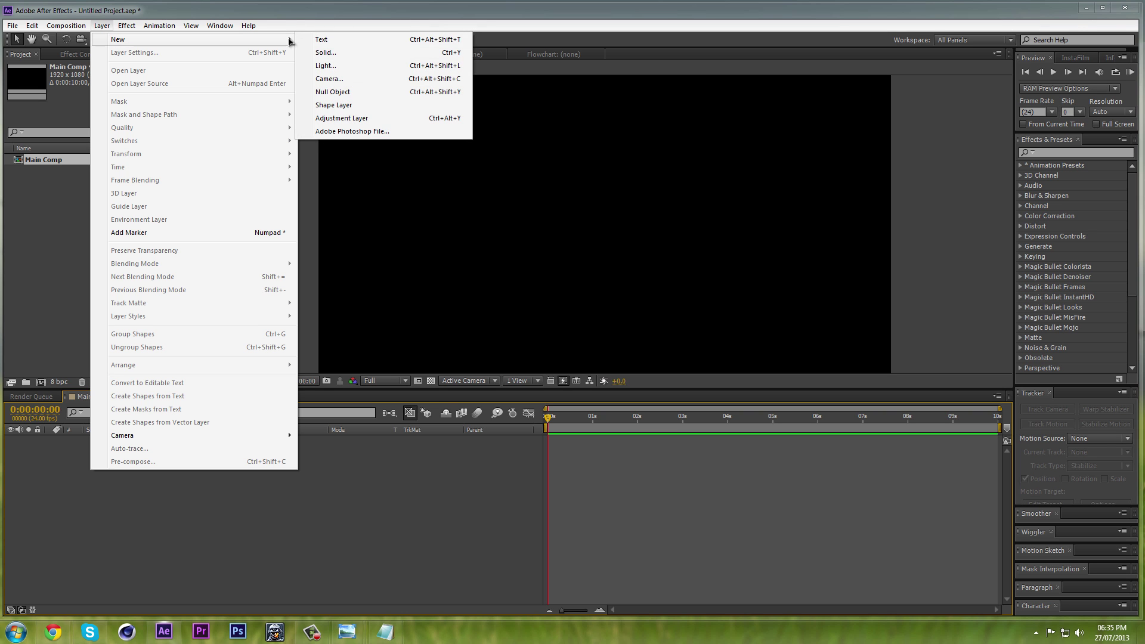
left_click(327, 79)
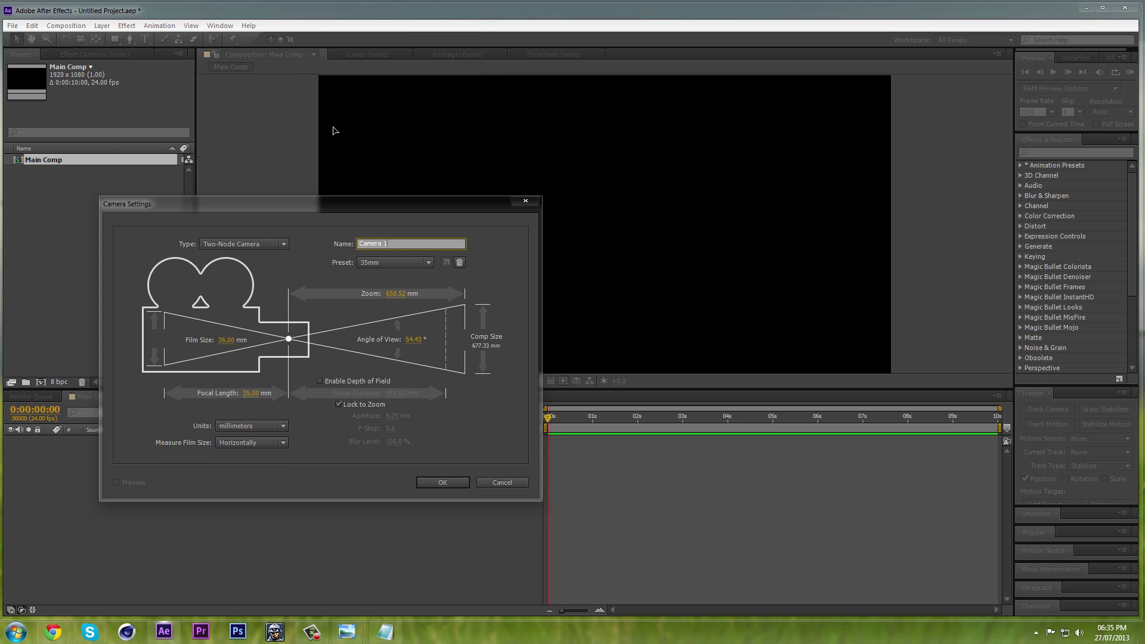
left_click_drag(275, 206, 304, 177)
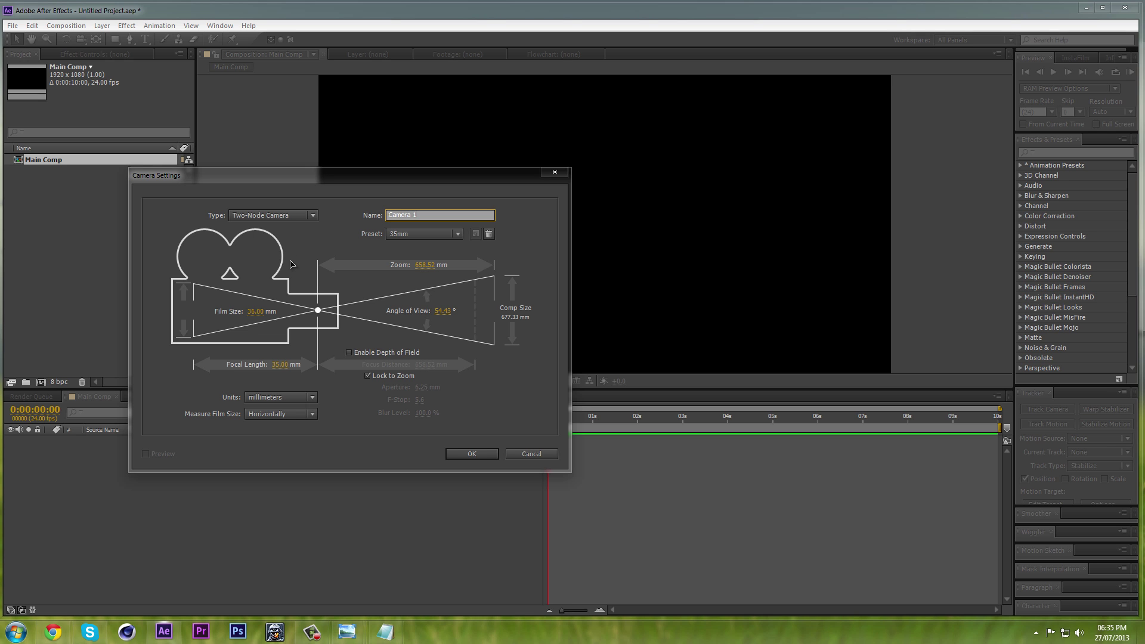
left_click(409, 234)
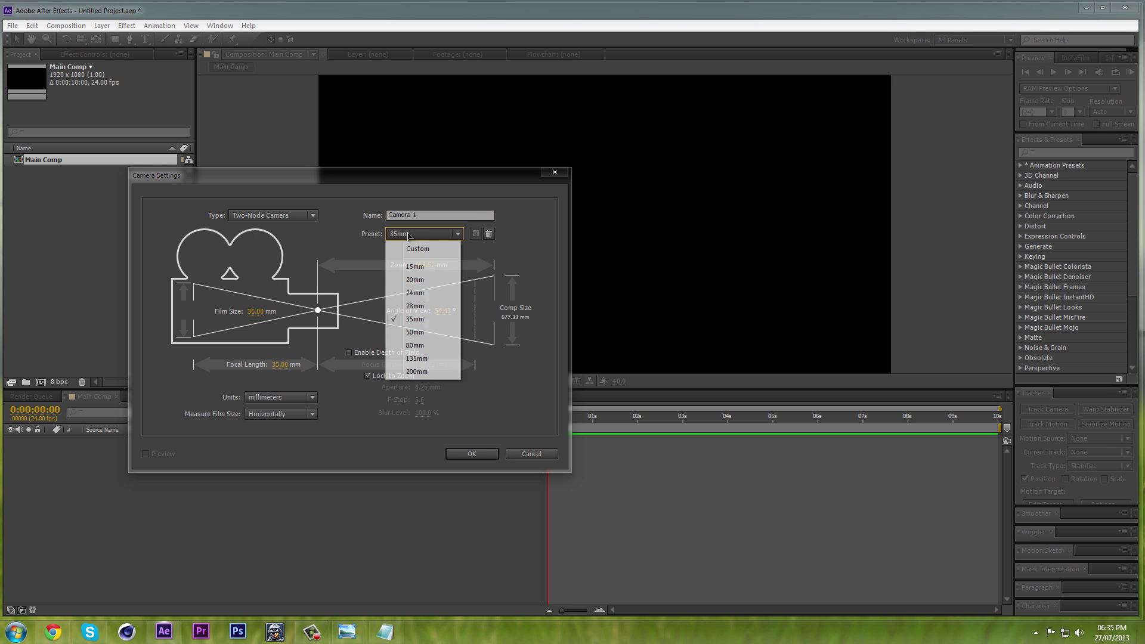
left_click(409, 235)
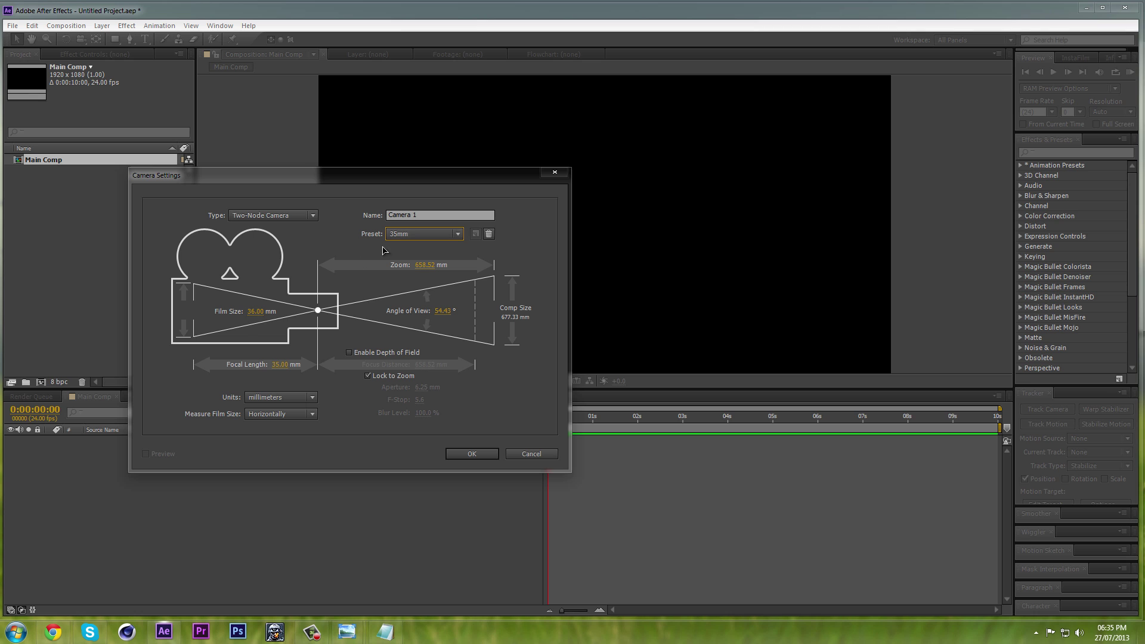
left_click(257, 313)
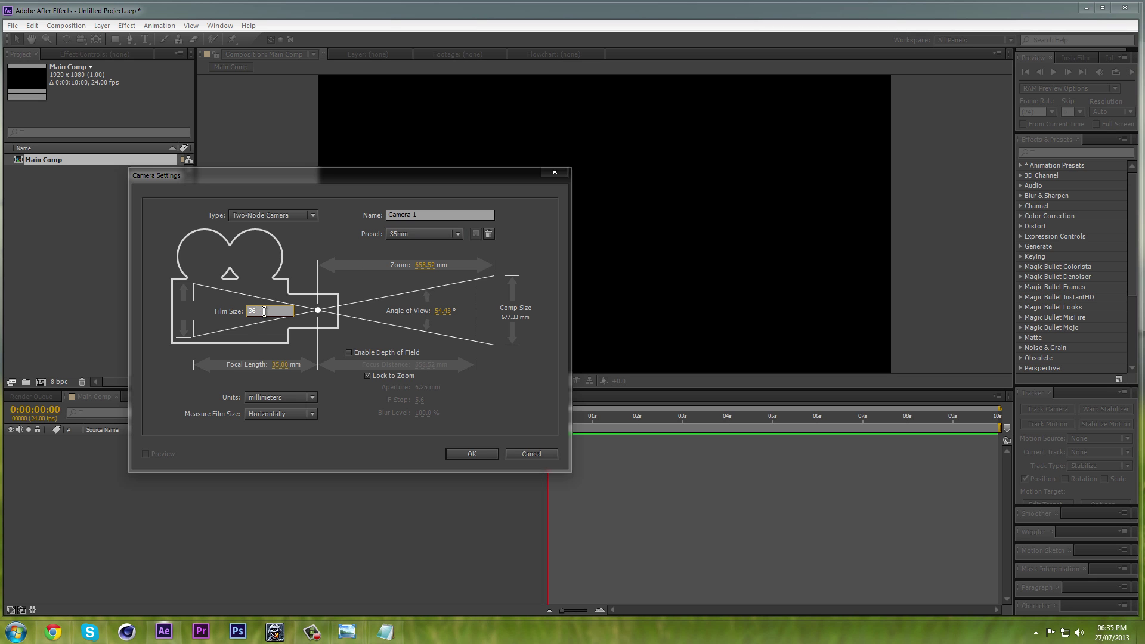
type("102.05")
Step: Set the camera's zoom to 622.2 mm, its angle of view to 54.43° and its focal length to 99.21 mm
left_click(426, 264)
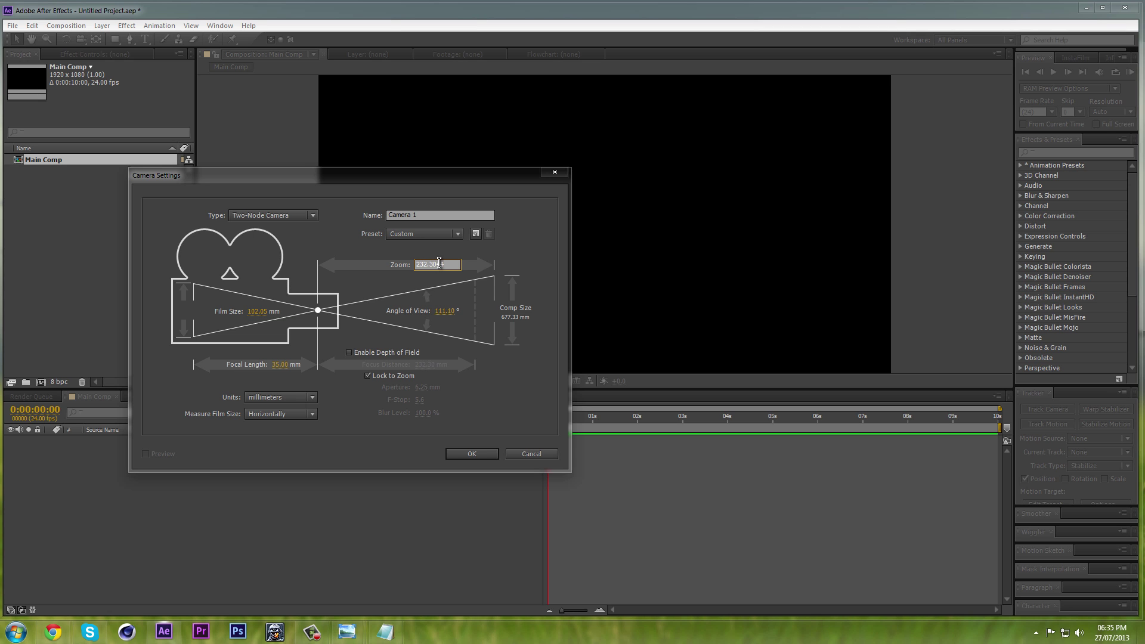
left_click(444, 265)
type("622.")
left_click(465, 312)
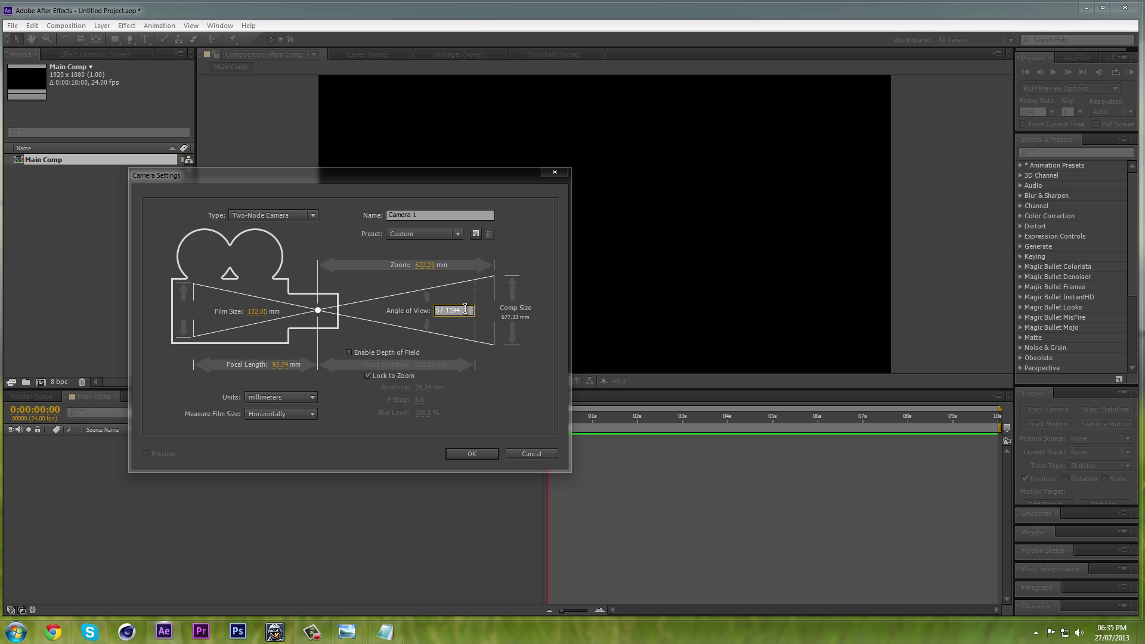
type("54.43")
left_click(282, 364)
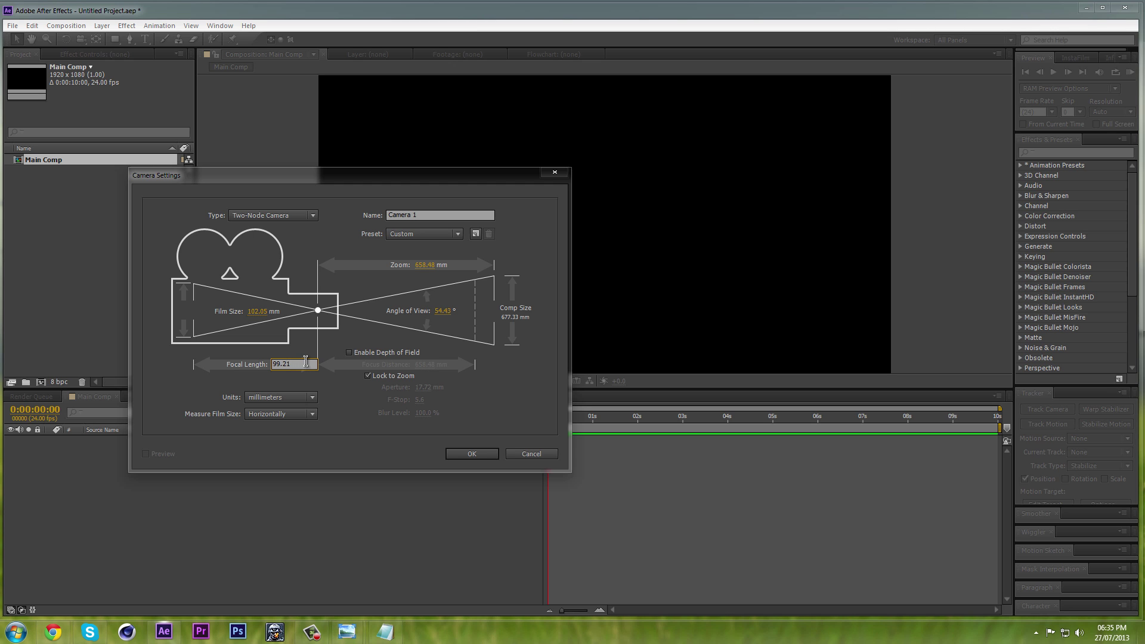
Step: Turn off Lock to Zoom for the camera and set its units to pixels
left_click(368, 377)
left_click(266, 398)
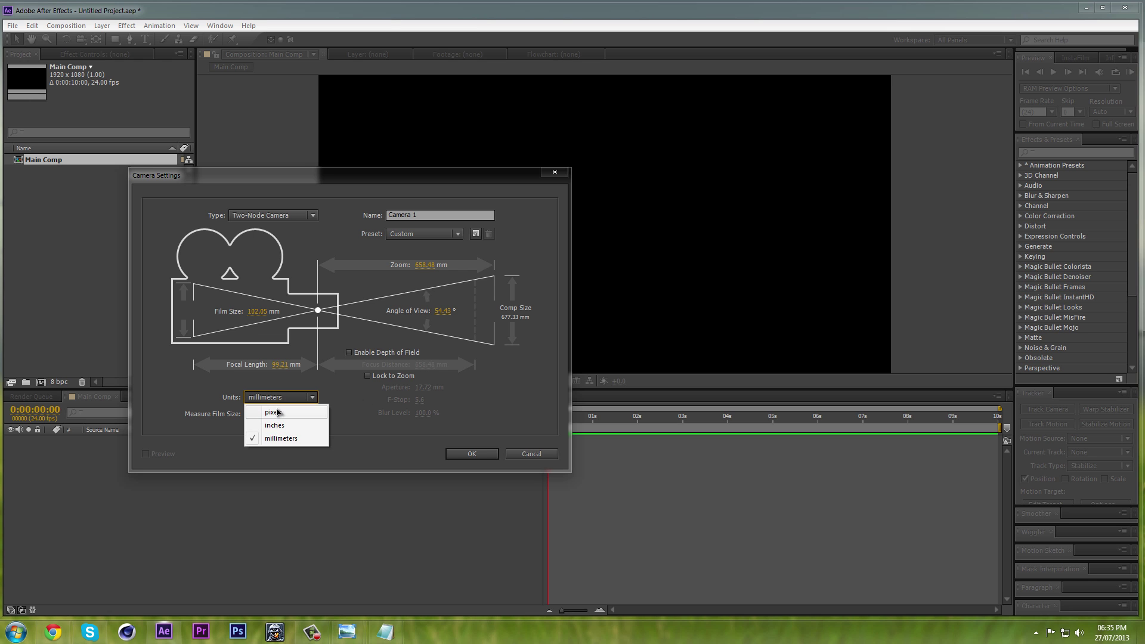
left_click(277, 410)
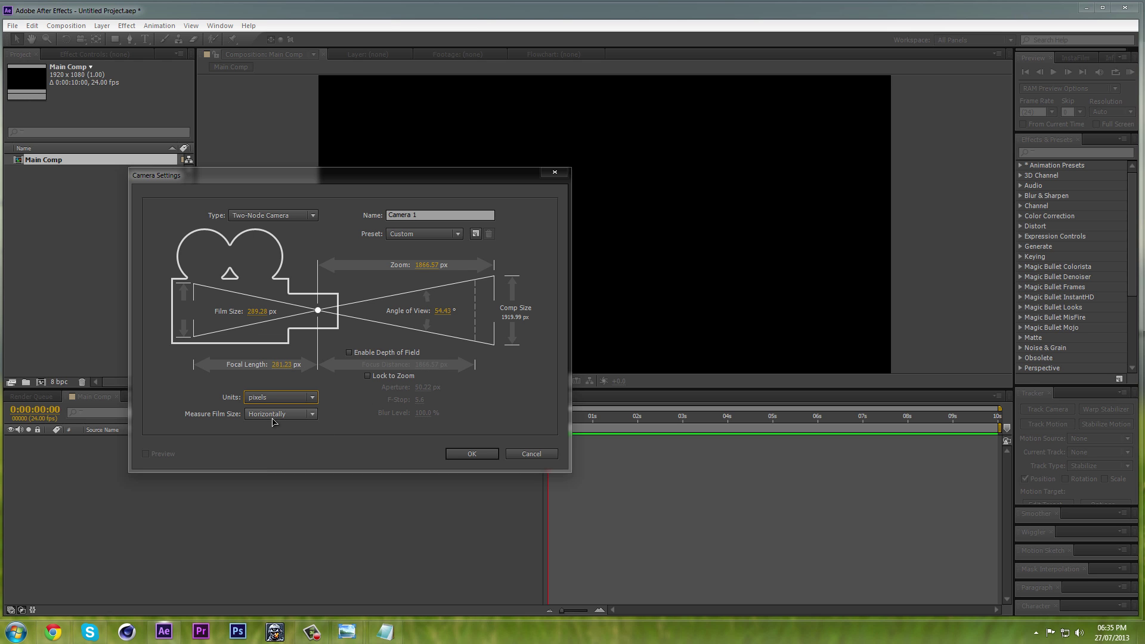
Step: Finish creating the camera, dismiss the 2D layer warning, and set the composition's preview resolution to Half
left_click(468, 455)
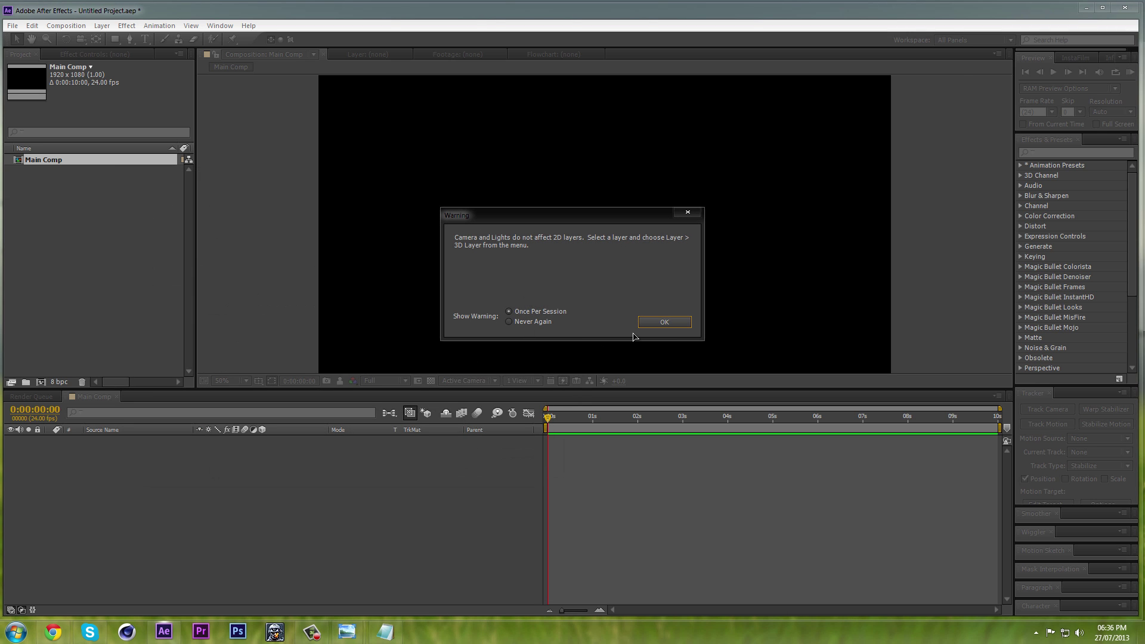
left_click(660, 328)
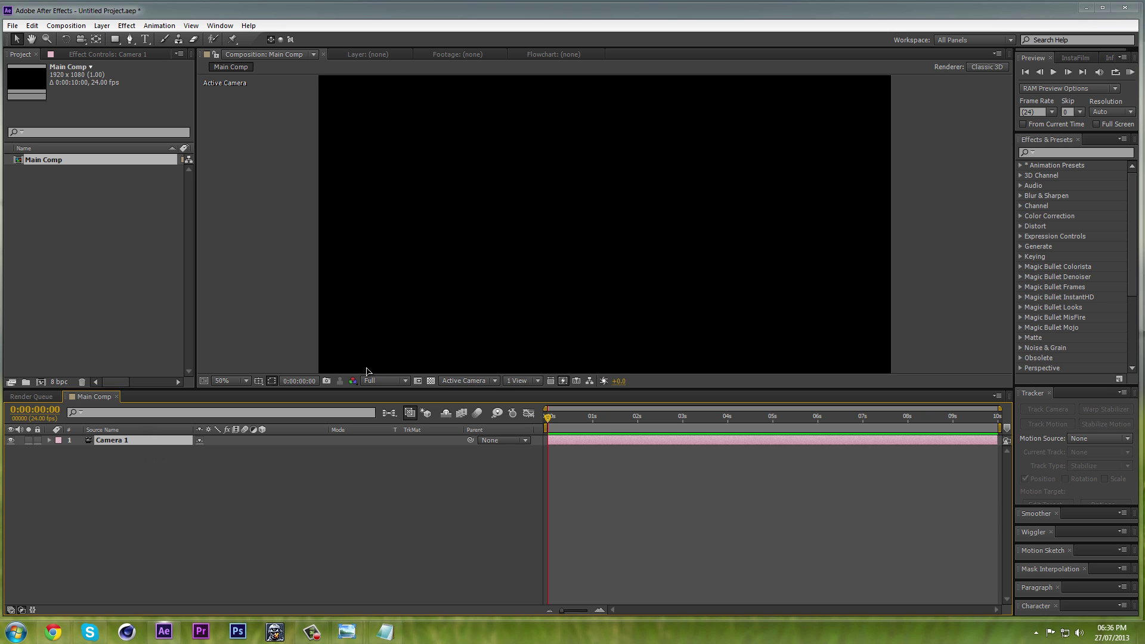
left_click(381, 381)
left_click(382, 425)
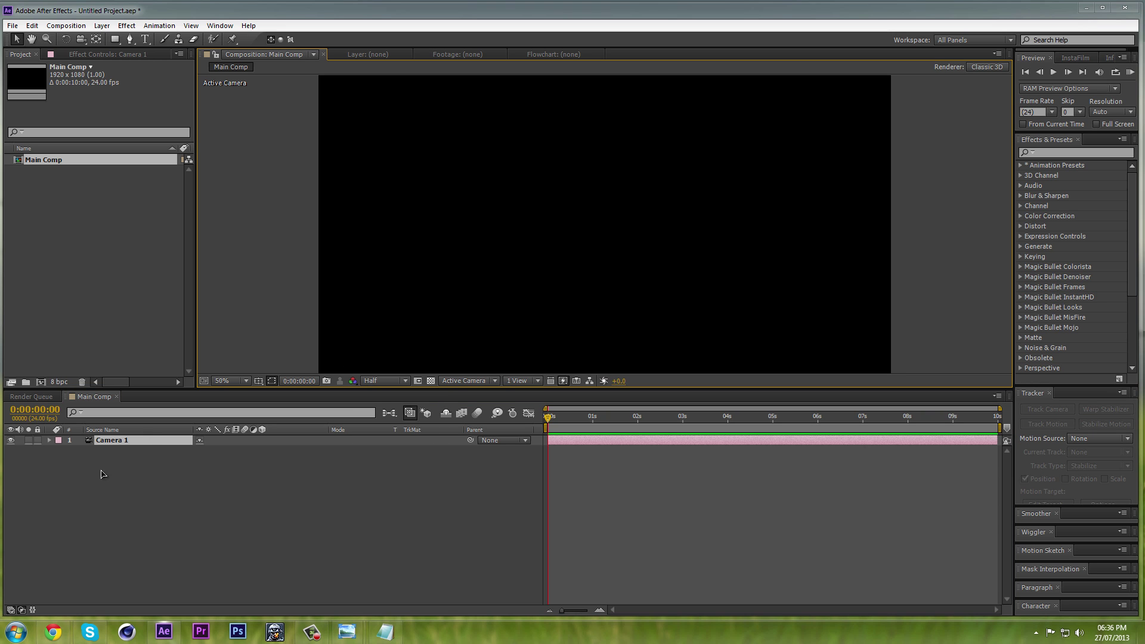
Step: Import all the images from the desktop's Cloud Assets folder into the project
left_click(1085, 8)
double_click(24, 240)
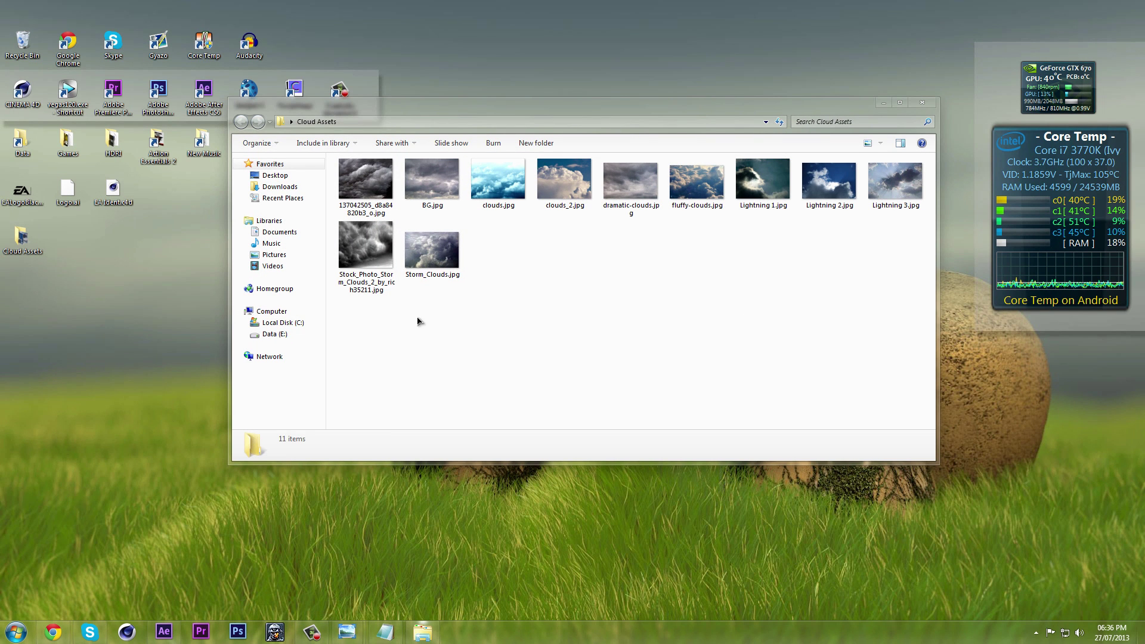
left_click_drag(917, 311, 578, 122)
left_click_drag(225, 149, 227, 150)
left_click_drag(362, 198, 72, 237)
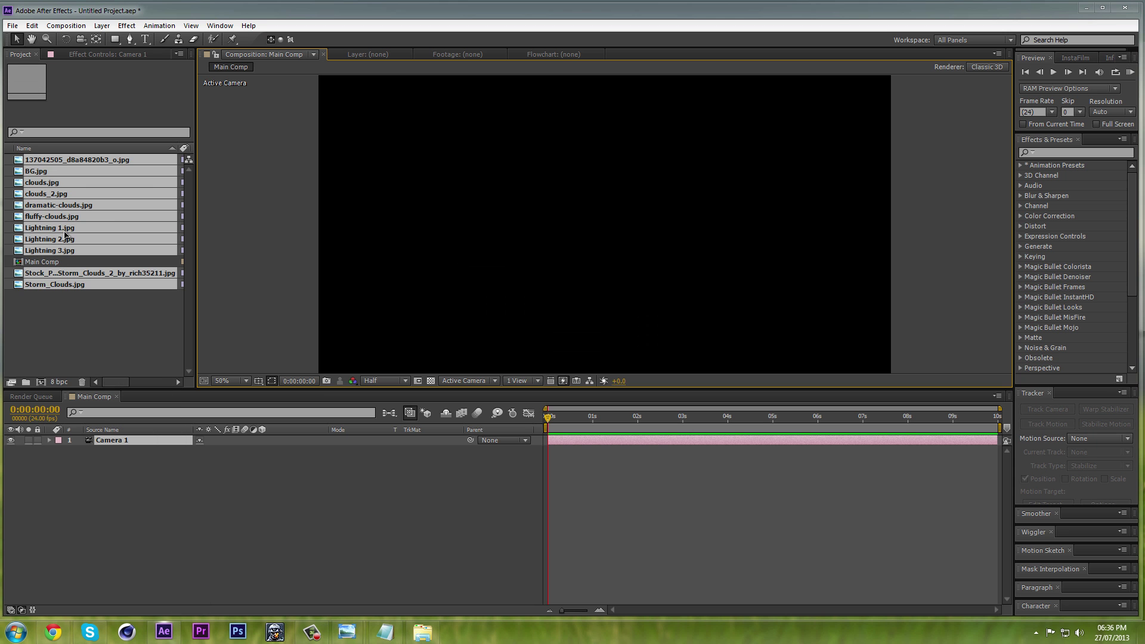
left_click(73, 299)
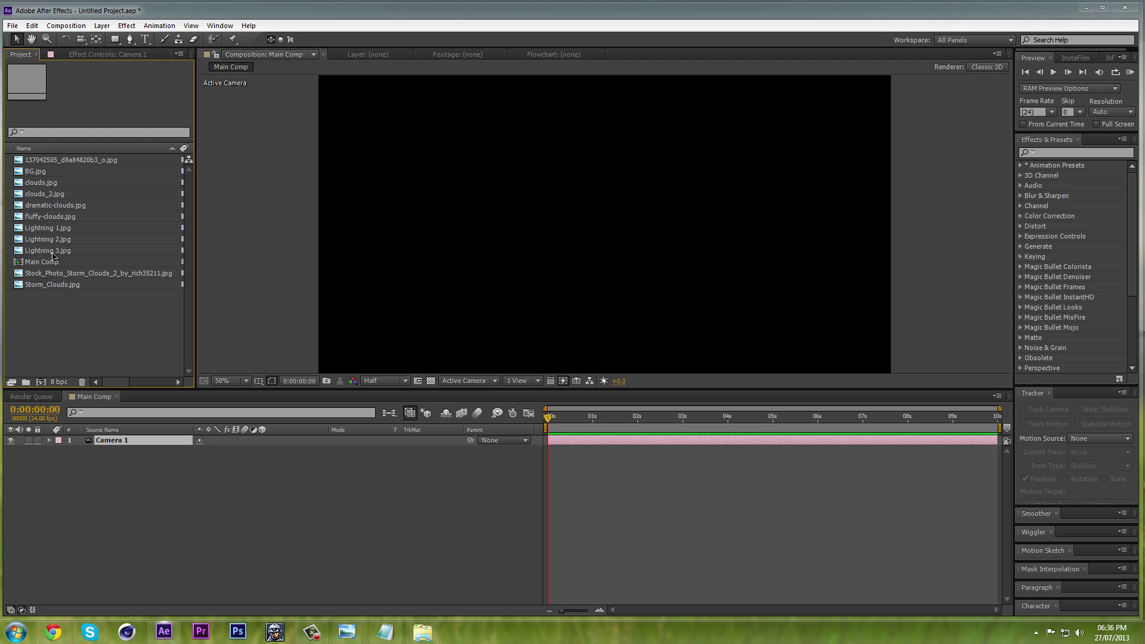
Step: Add BG.jpg to Main Comp as a layer beneath Camera 1
left_click(47, 173)
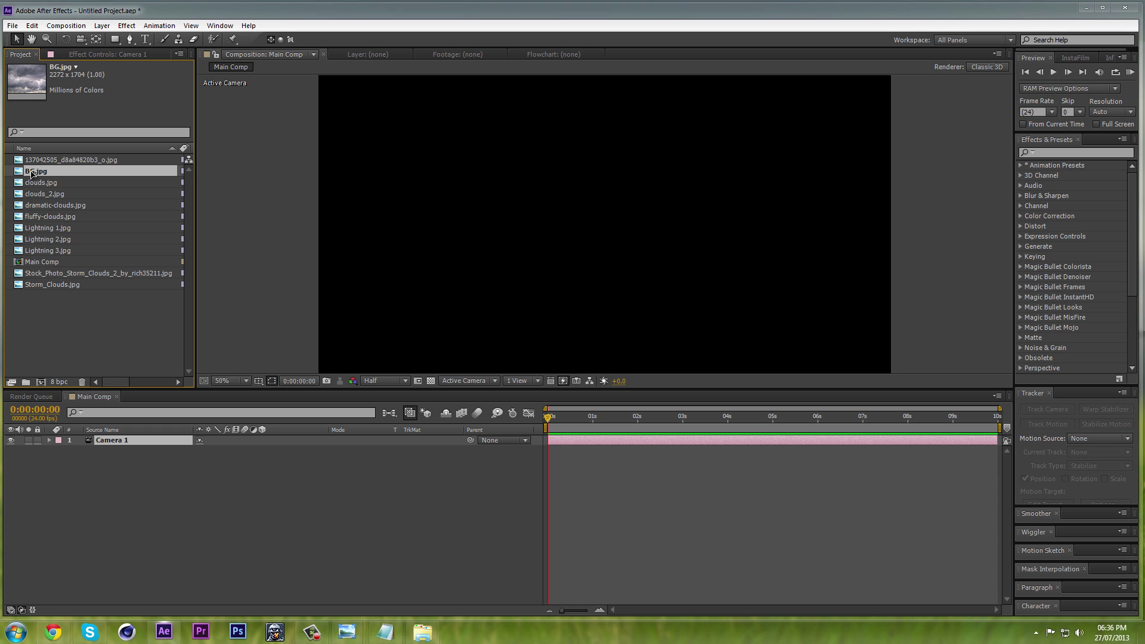
left_click_drag(32, 173, 116, 452)
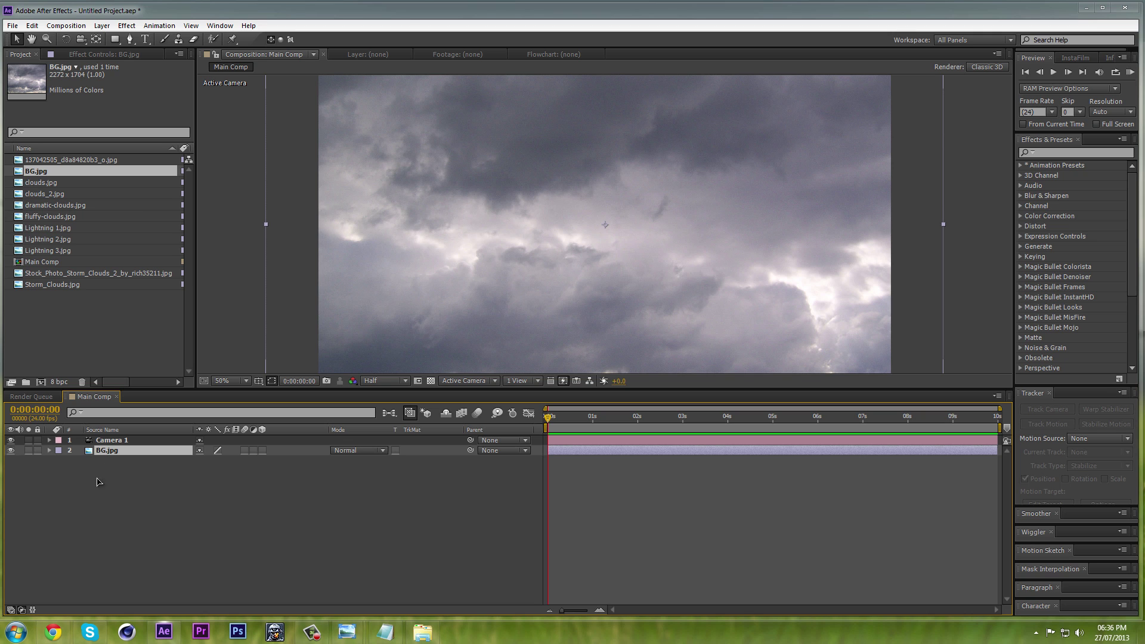
left_click_drag(113, 451, 113, 450)
left_click(47, 543)
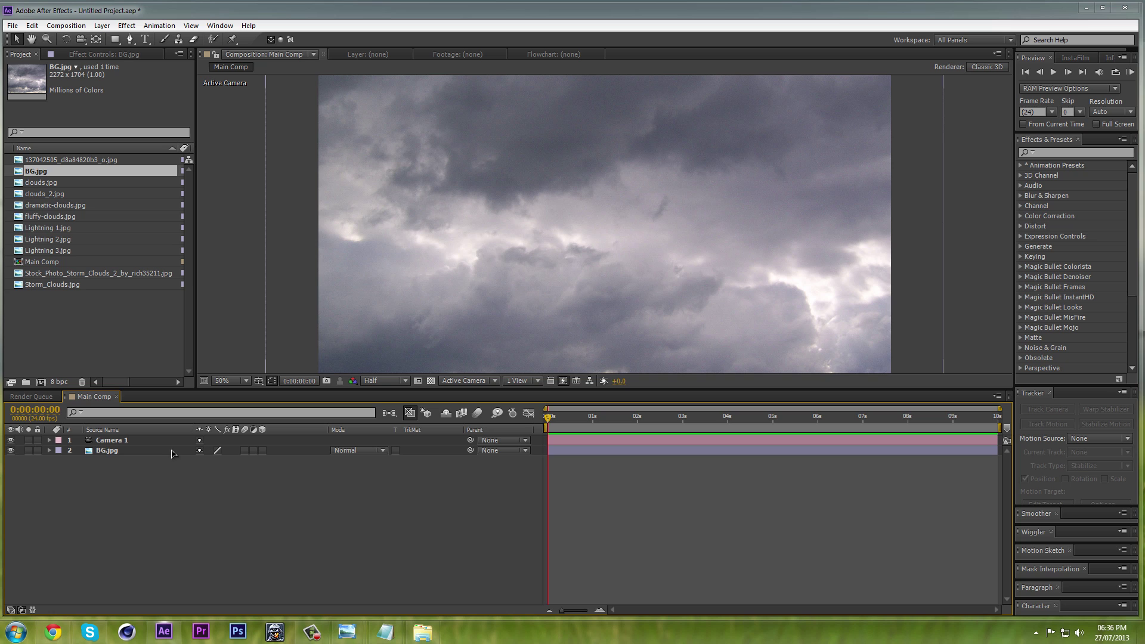
Step: Make the BG.jpg layer 3D and set its Z position to 20000
left_click(104, 455)
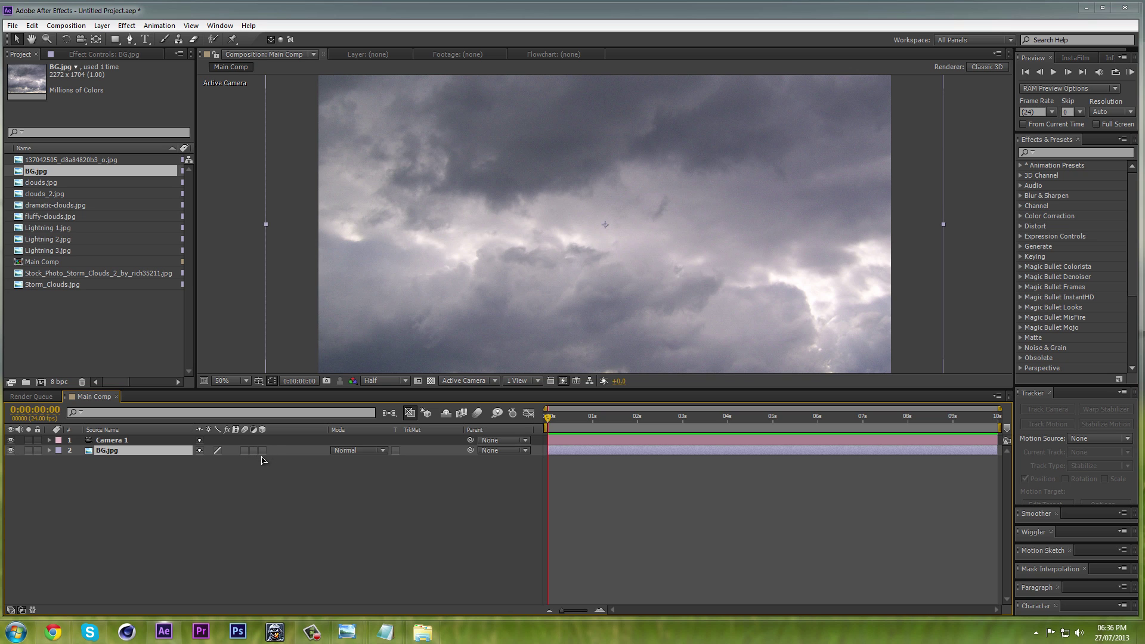
key("F4")
key("F4")
key("F4")
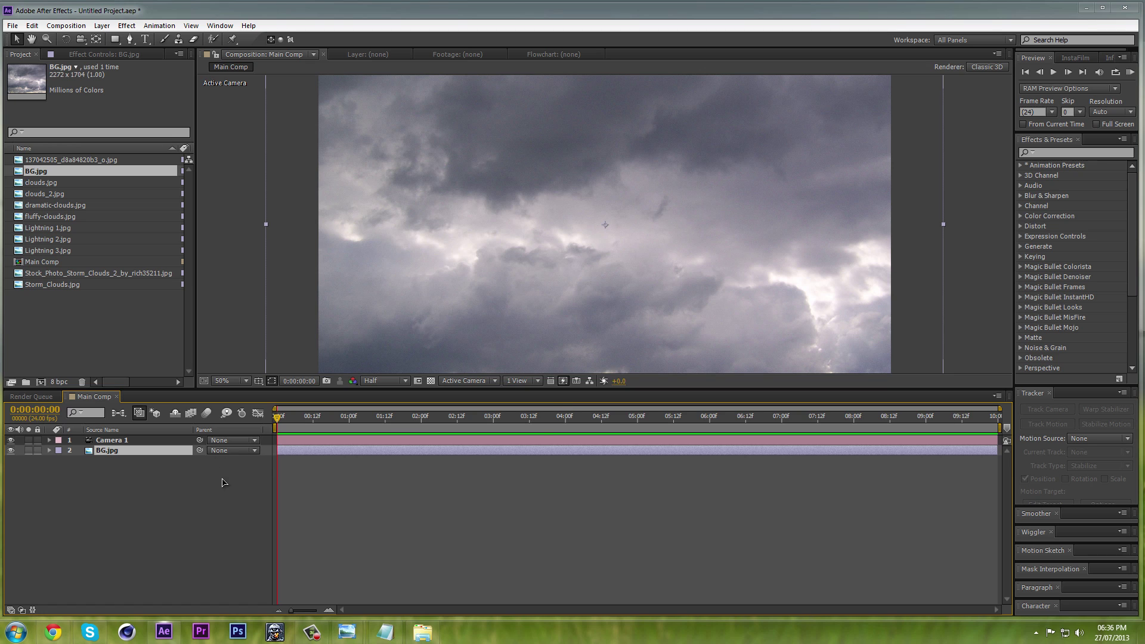
key("F4")
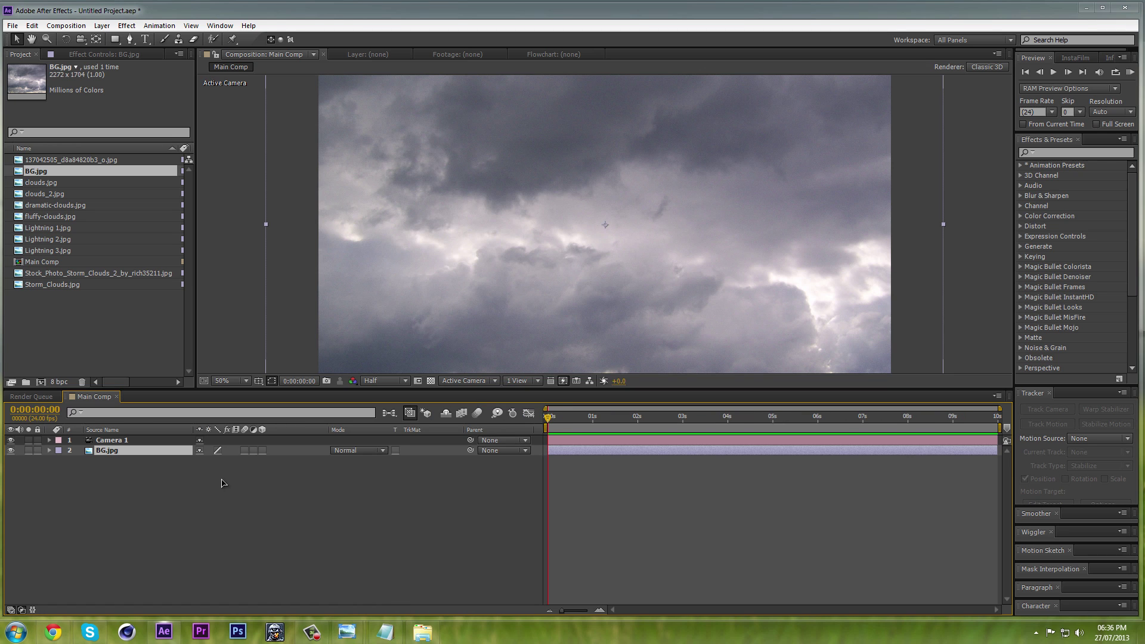
left_click(263, 450)
key("p")
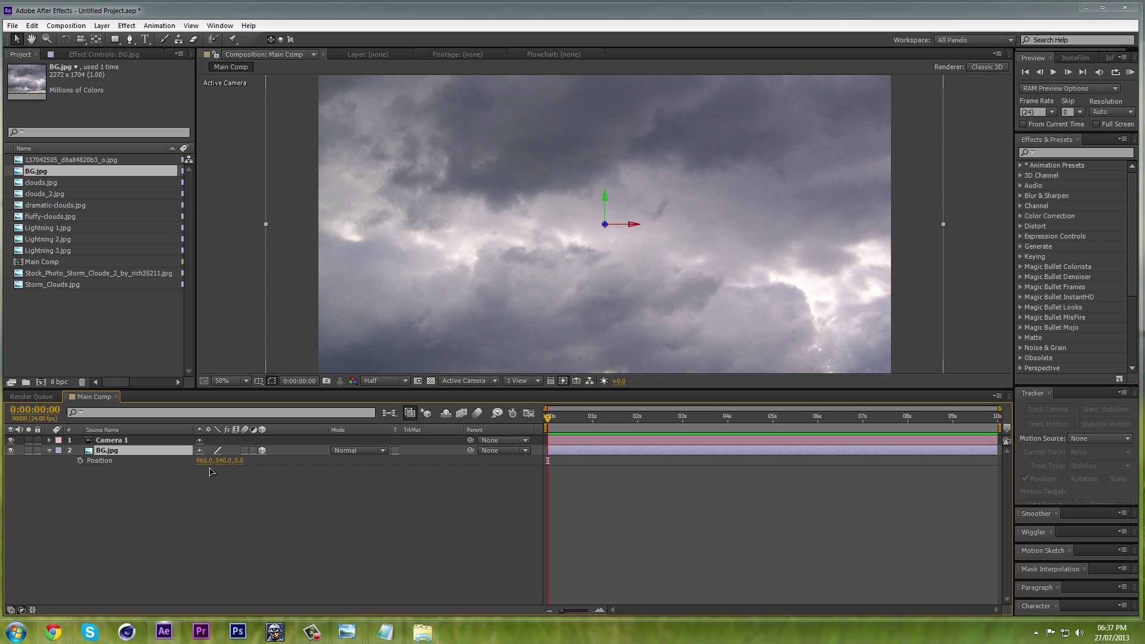
left_click(242, 461)
key("Return")
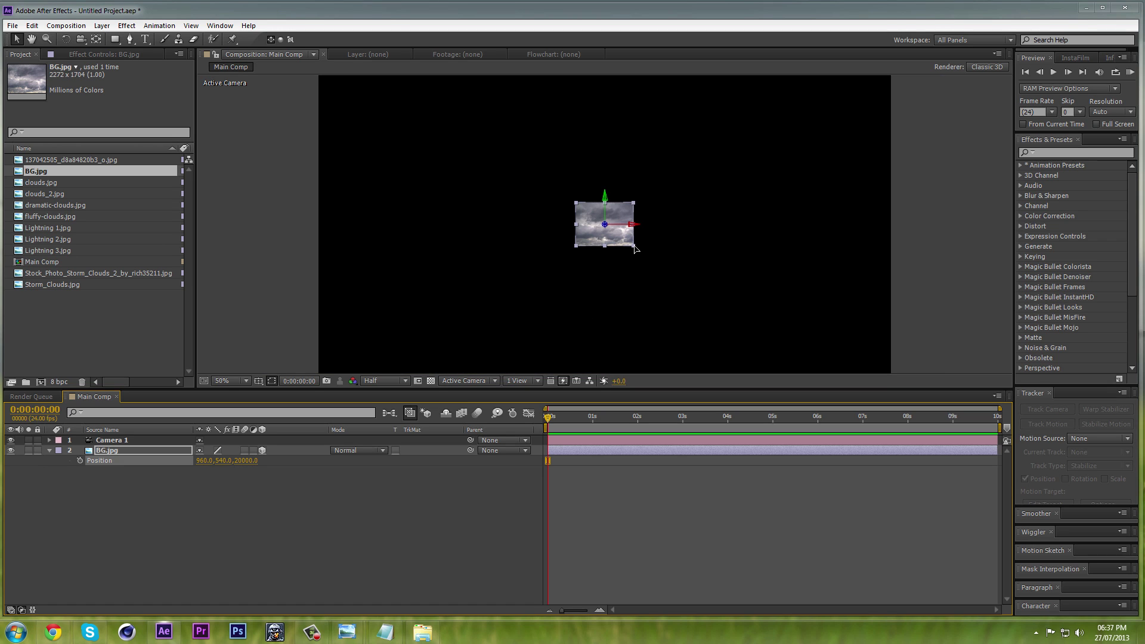
Step: Scale BG.jpg up proportionally to about 1020% so that it fills the frame
left_click(107, 453)
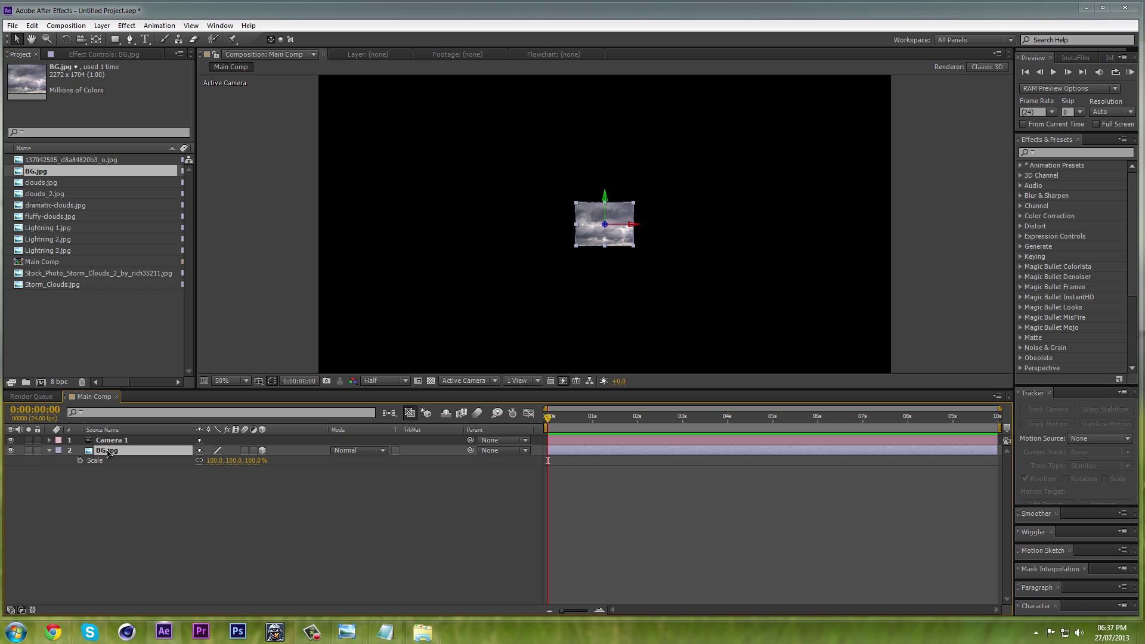
key("p")
key("s")
left_click_drag(634, 249, 900, 454)
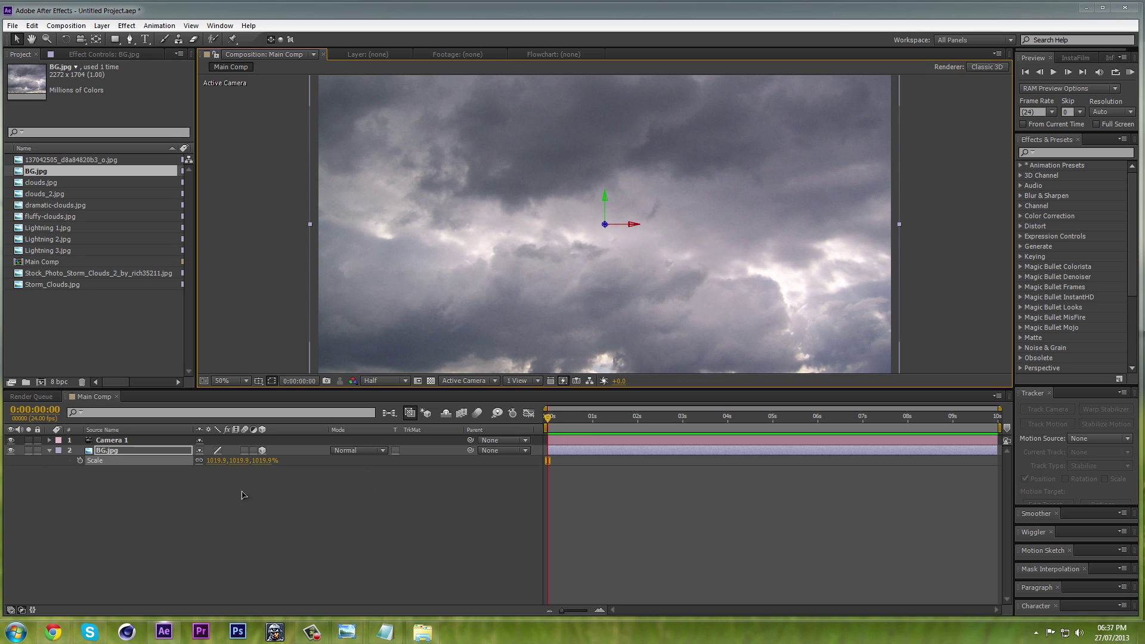
left_click(117, 456)
key("s")
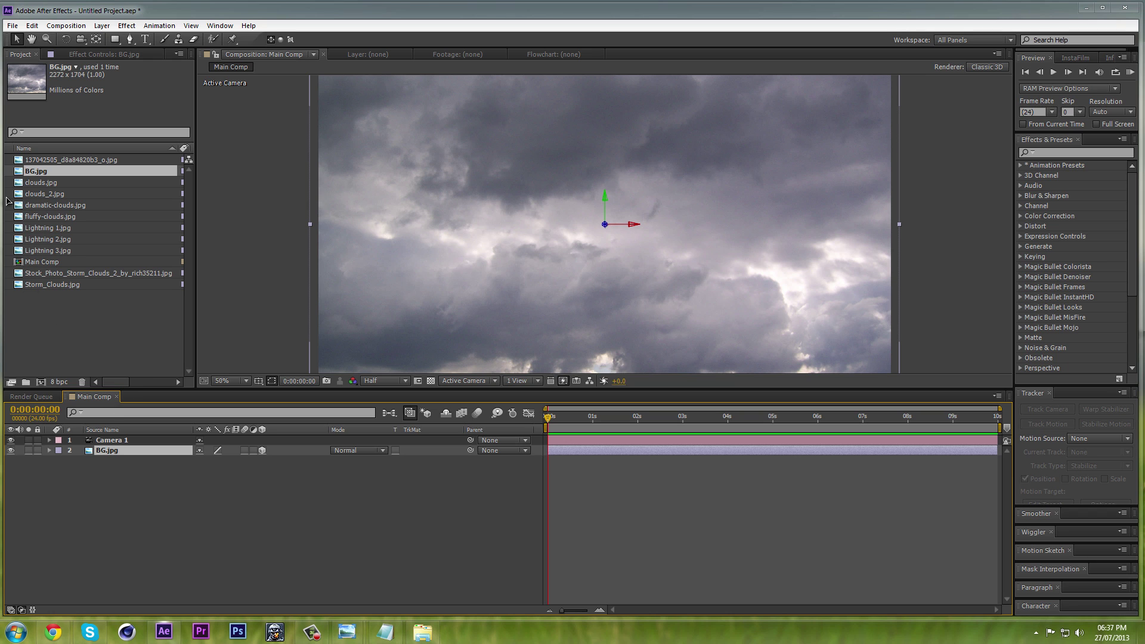
Step: Add fluffy-clouds.jpg to Main Comp between Camera 1 and BG.jpg
left_click(29, 184)
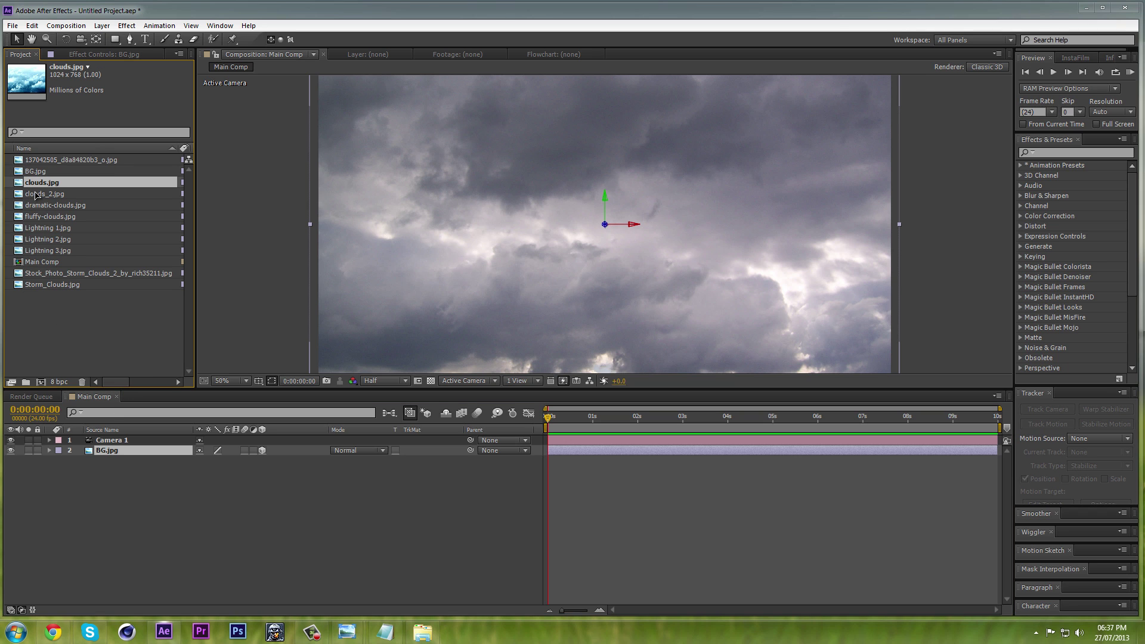
left_click(36, 228)
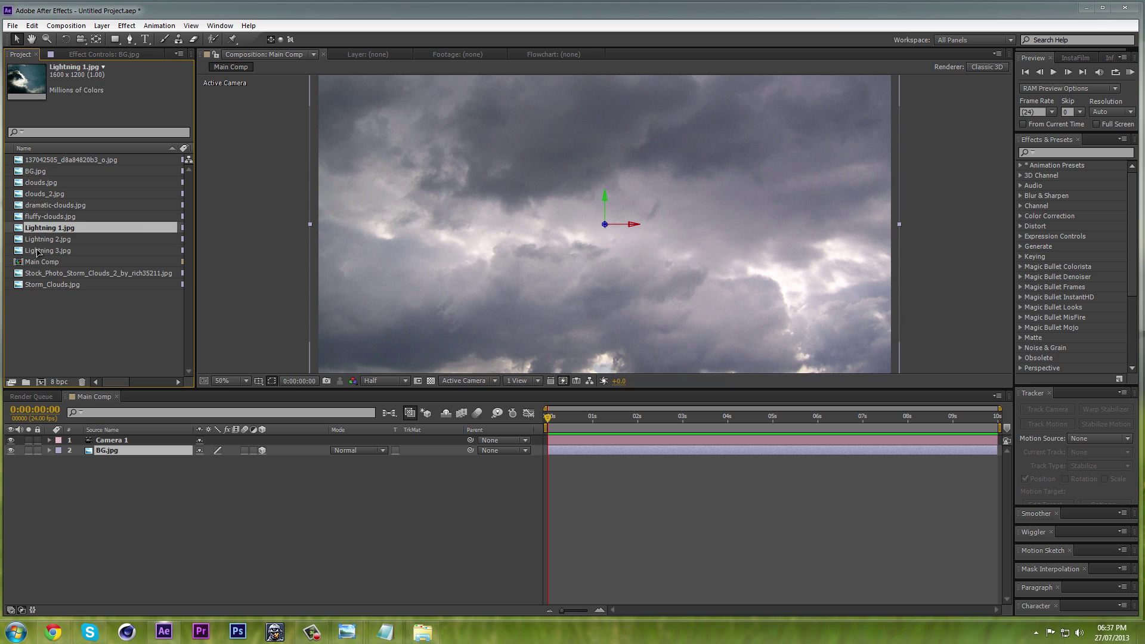
left_click(39, 251, "shift")
left_click(37, 227)
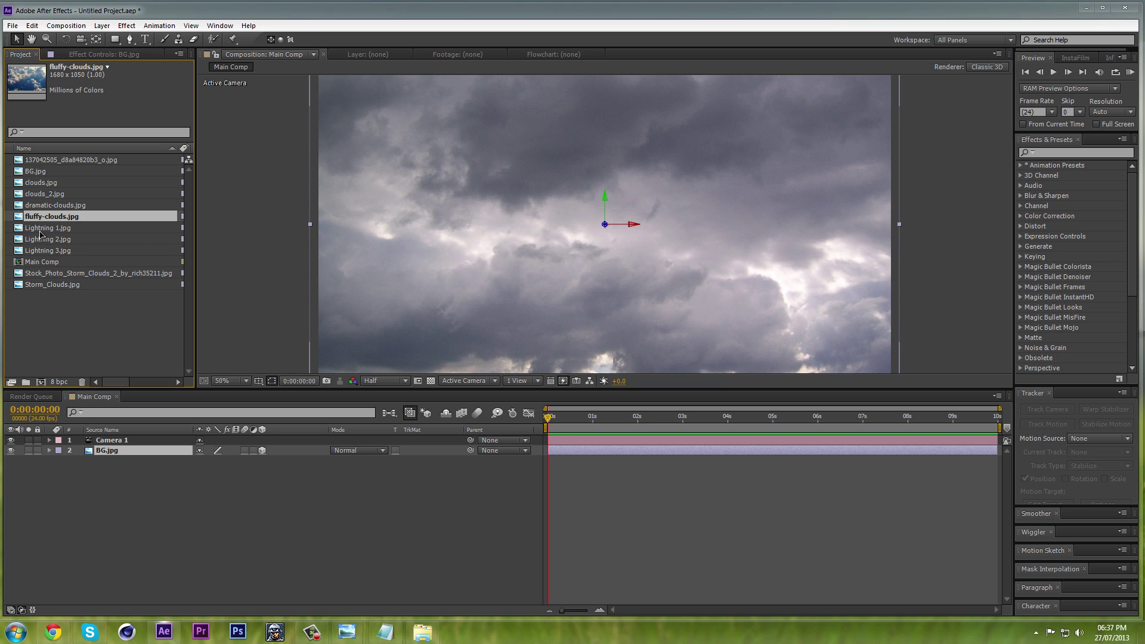
left_click(39, 255, "shift")
left_click(39, 220)
left_click(38, 205)
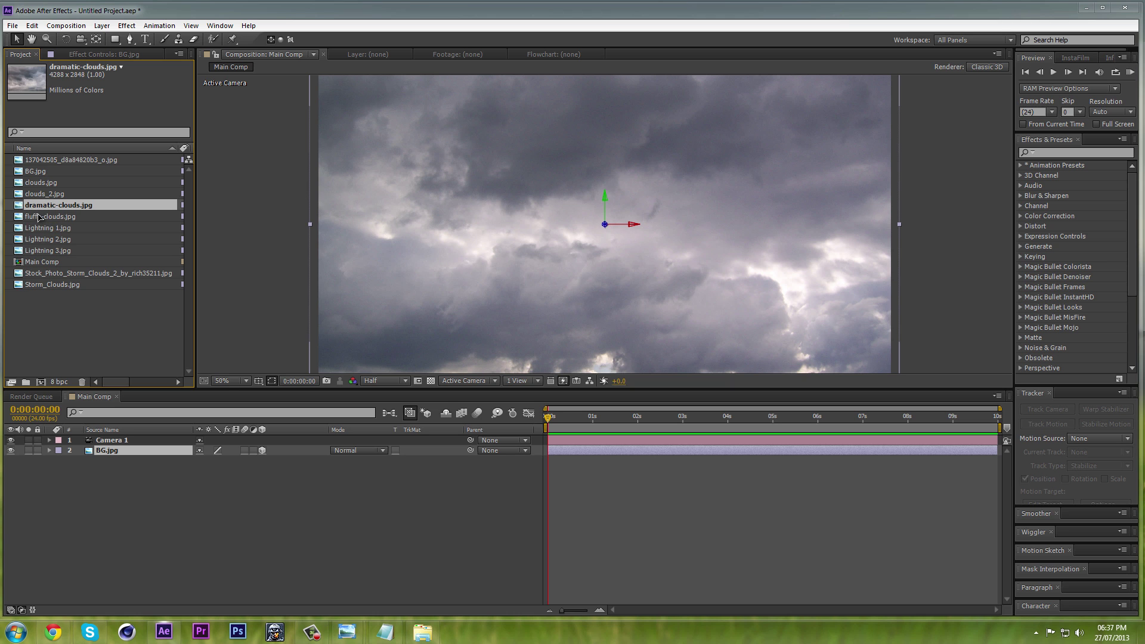
left_click_drag(39, 217, 114, 451)
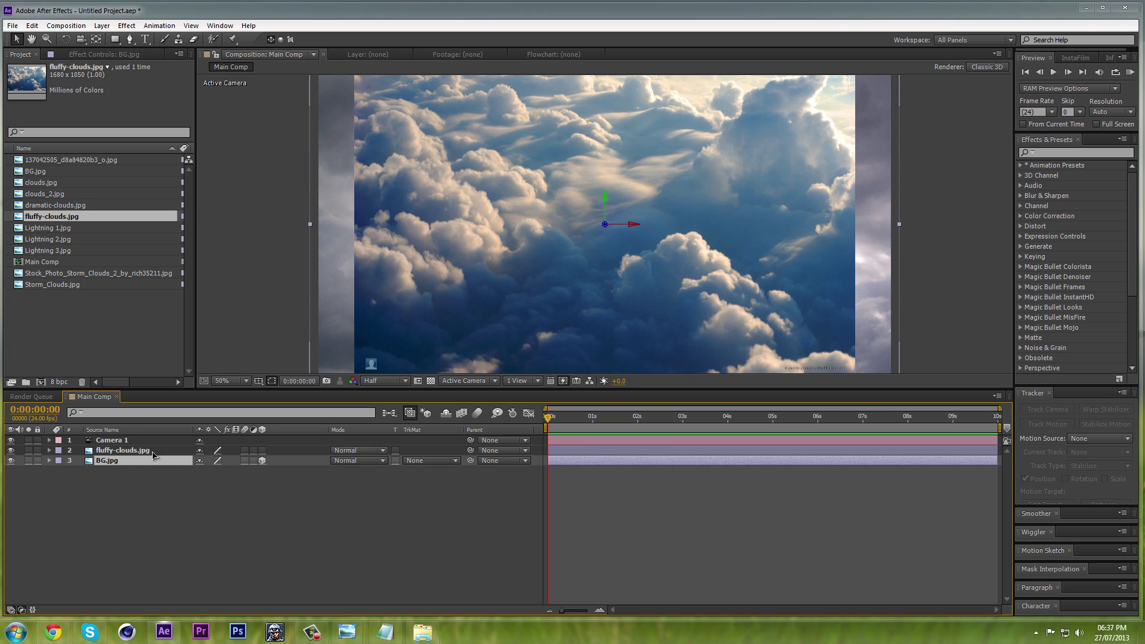
Step: Make the fluffy-clouds.jpg layer 3D and set its Z position to 8000
left_click(263, 451)
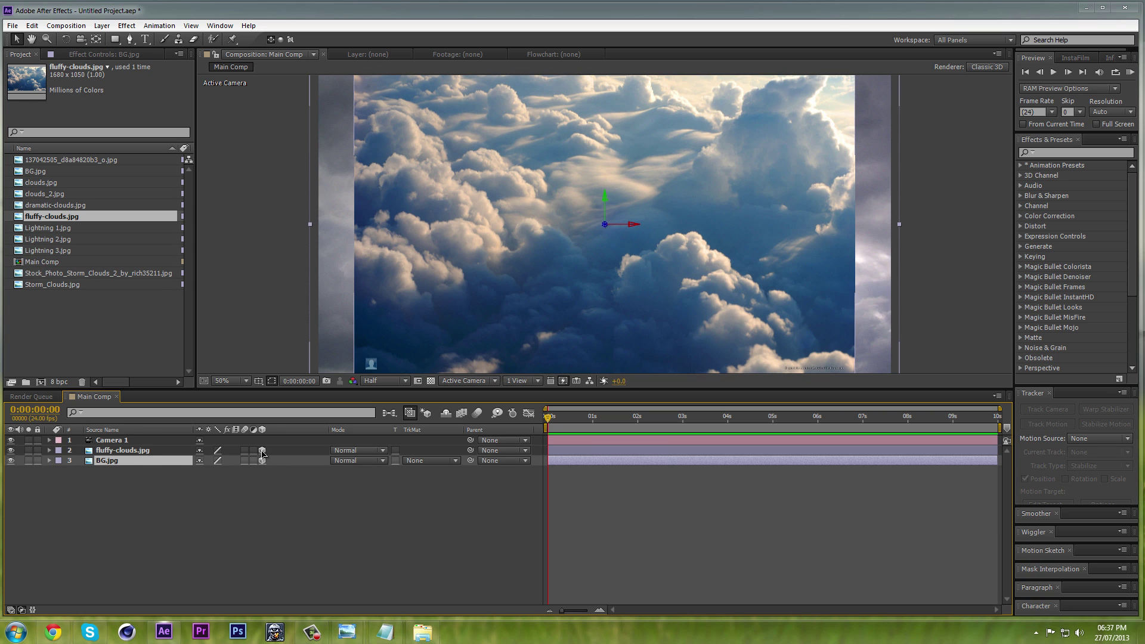
left_click(149, 448)
key("p")
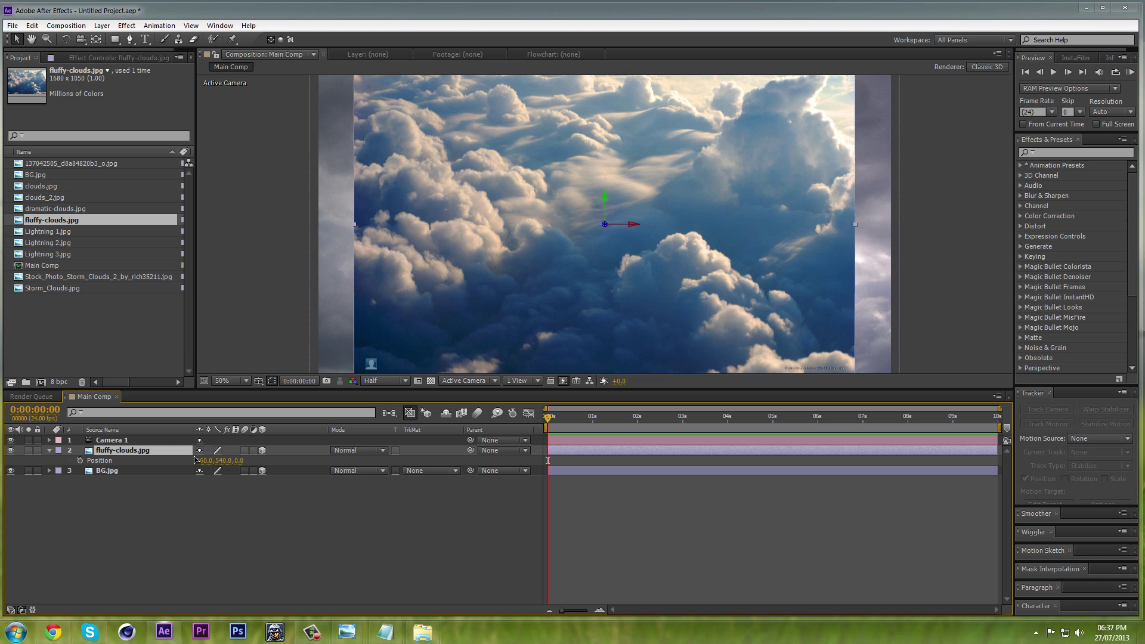
left_click(238, 461)
key("Return")
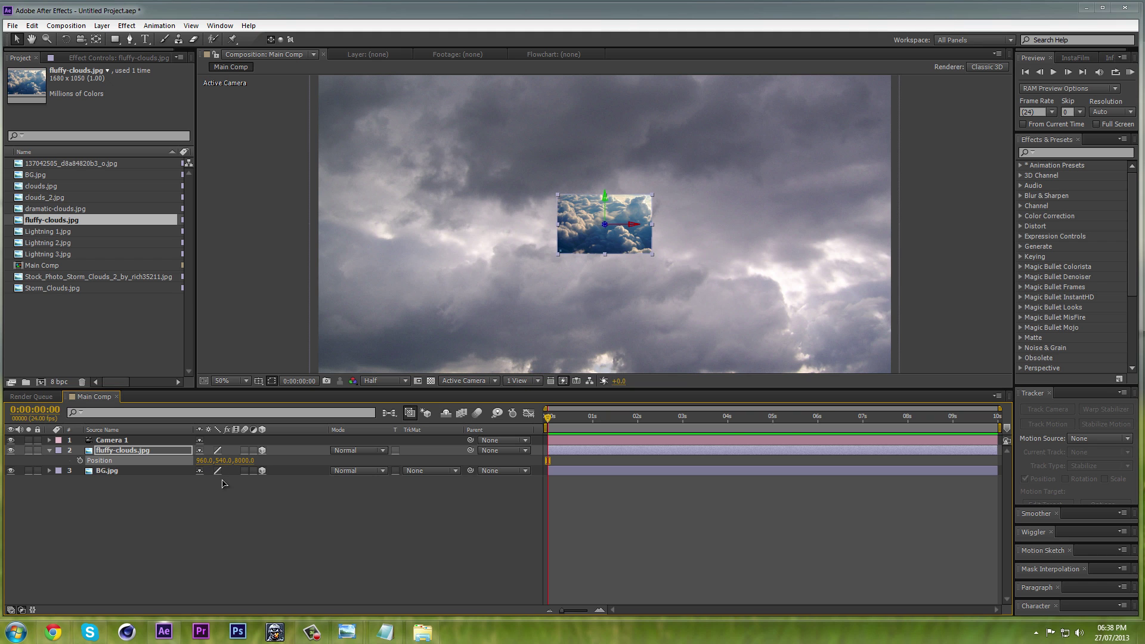
Step: Set the Z value of Camera 1's Point of Interest to 20000 and collapse the camera's properties
left_click(113, 442)
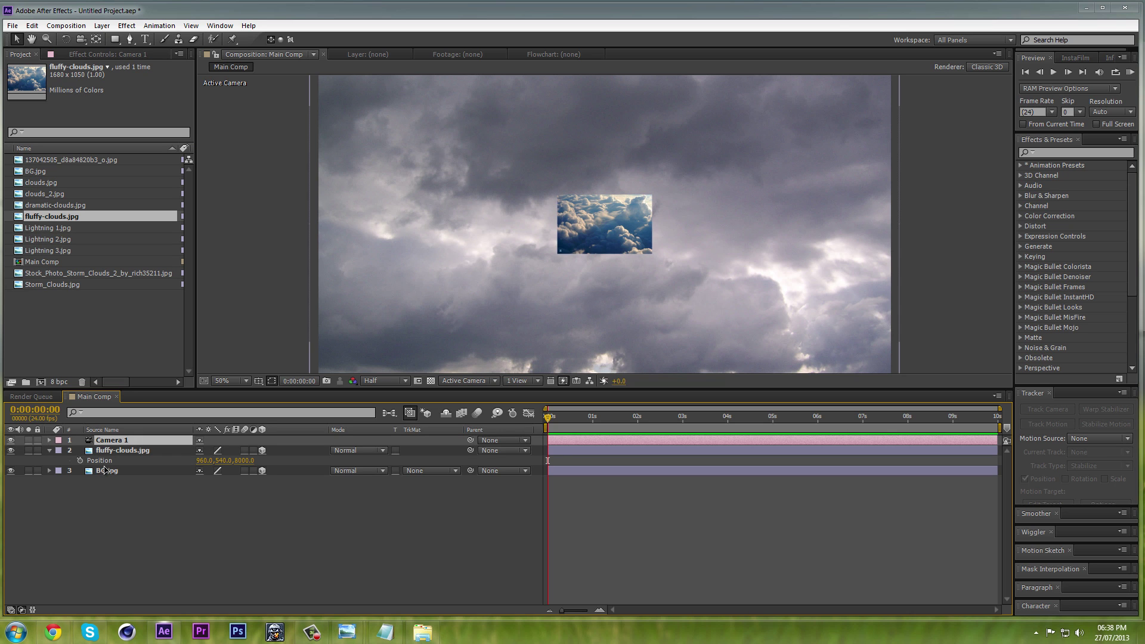
left_click(50, 440)
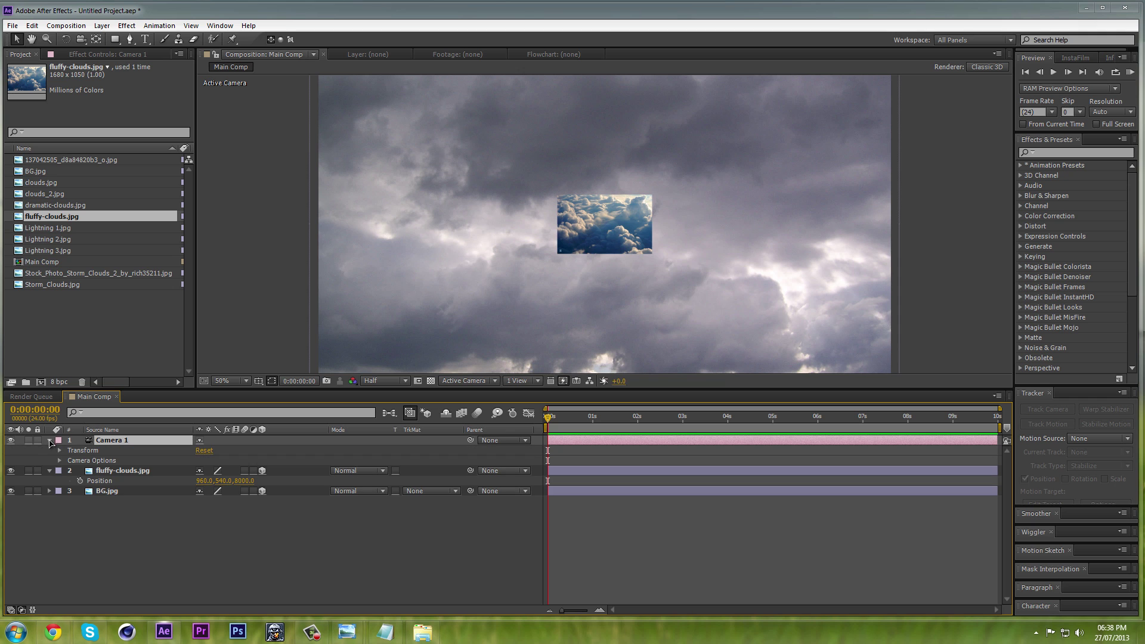
left_click(59, 452)
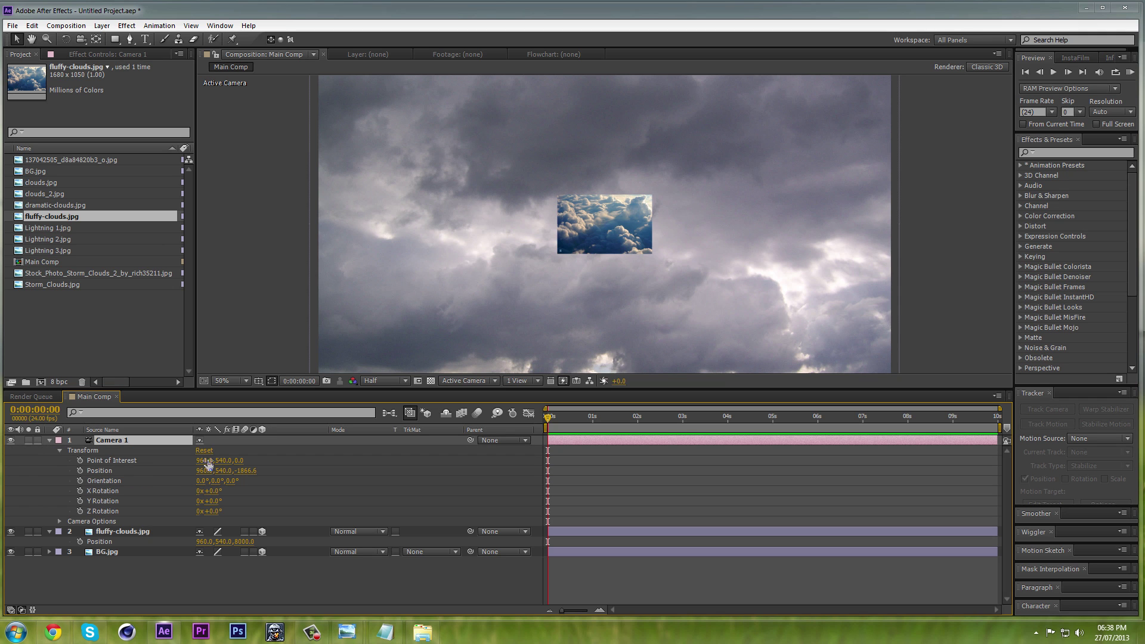
left_click(239, 460)
type("0000.0")
key("Return")
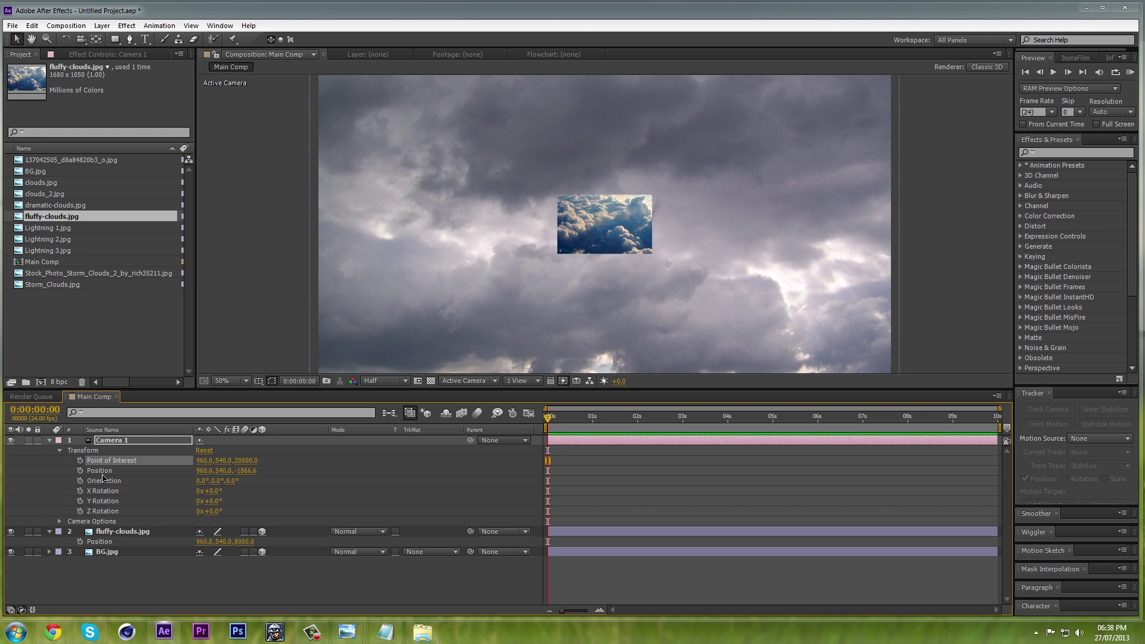
left_click(49, 440)
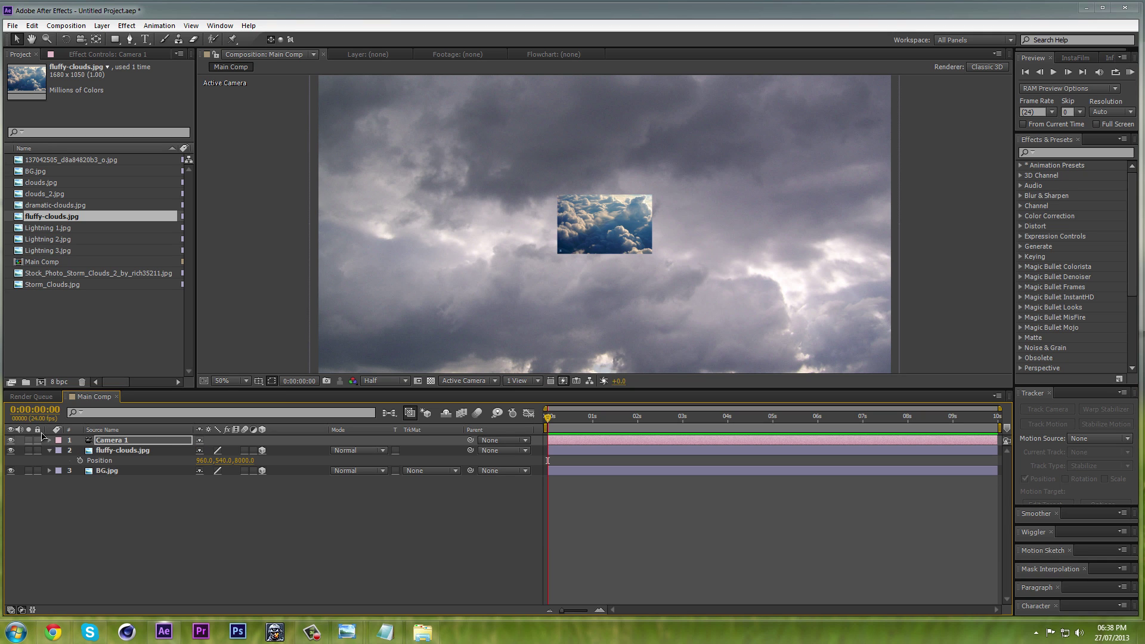
Step: Scale fluffy-clouds.jpg up beyond the frame's edges and move it to about X 2197, Y 85
left_click(104, 453)
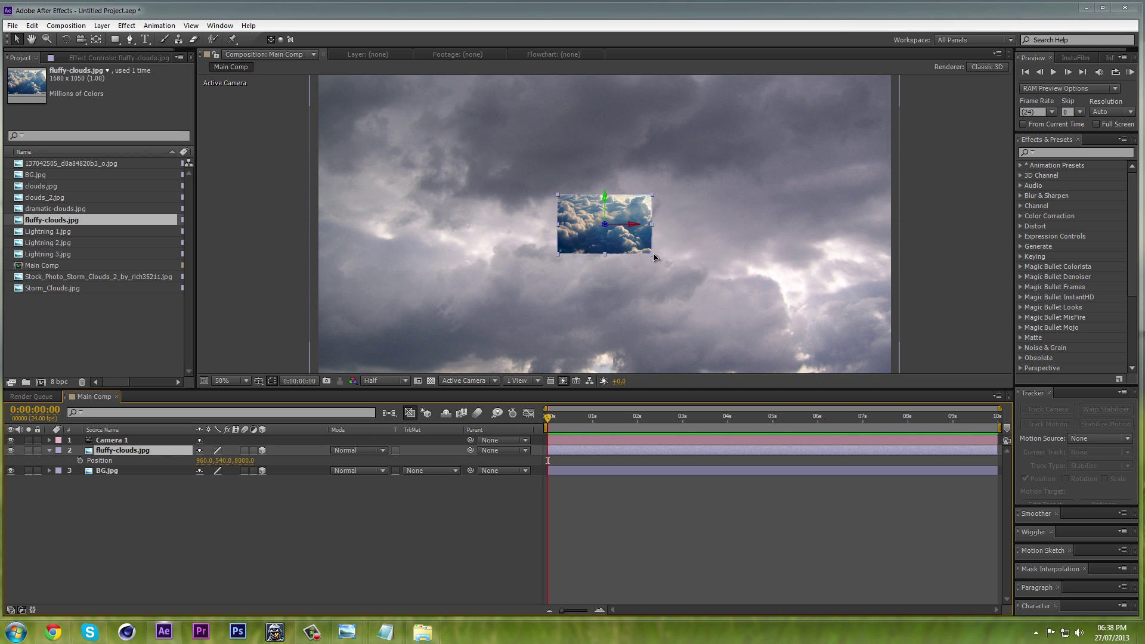
left_click_drag(653, 255, 909, 445)
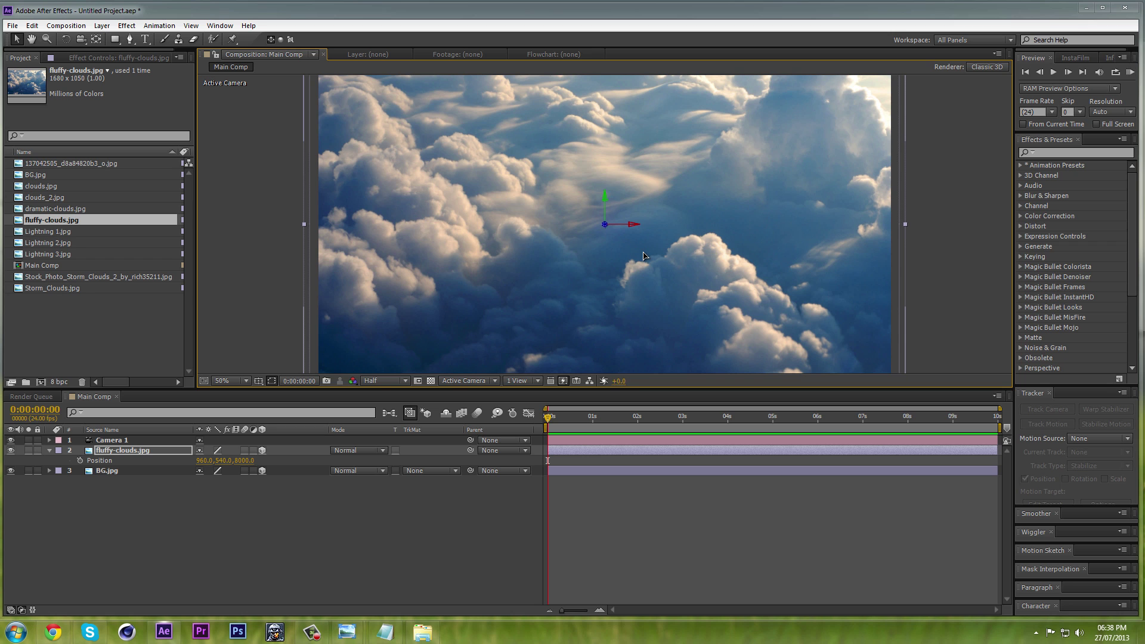
left_click_drag(525, 185, 611, 275)
left_click_drag(606, 344, 658, 263)
left_click_drag(830, 247, 622, 225)
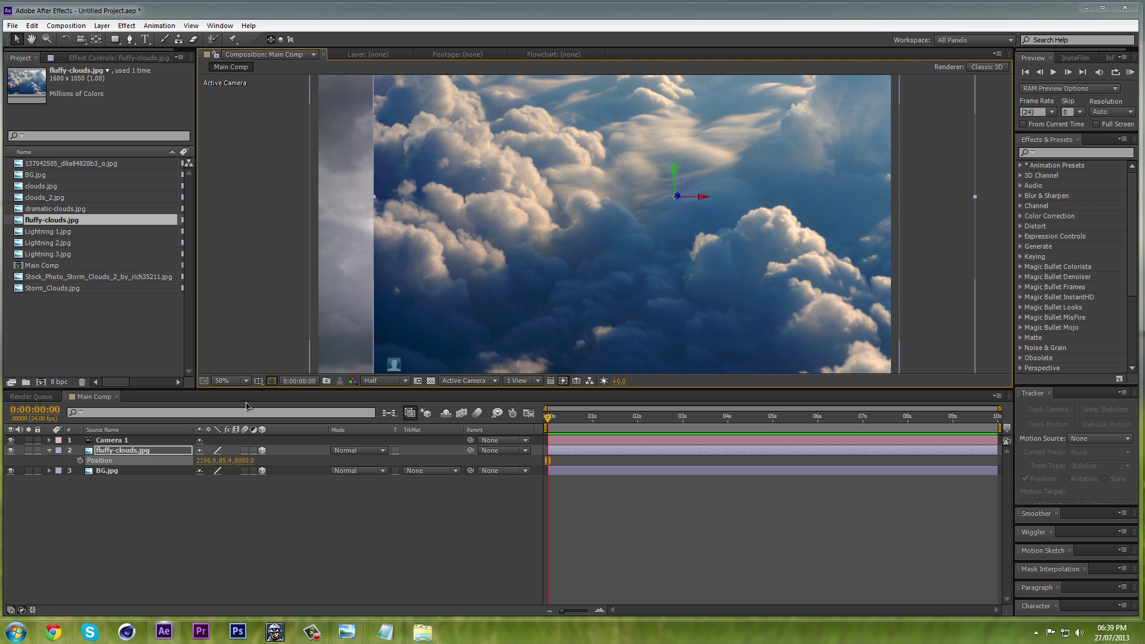
Step: Show the rotation properties of fluffy-clouds.jpg and try out a small Z rotation
left_click(124, 454)
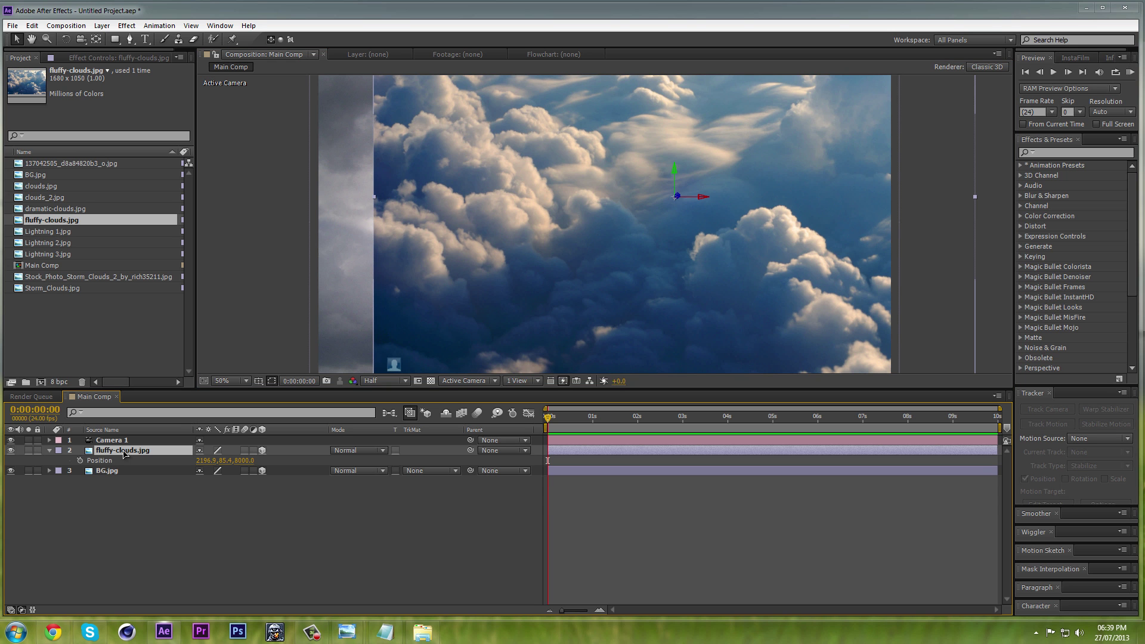
key("r")
left_click_drag(209, 491, 214, 491)
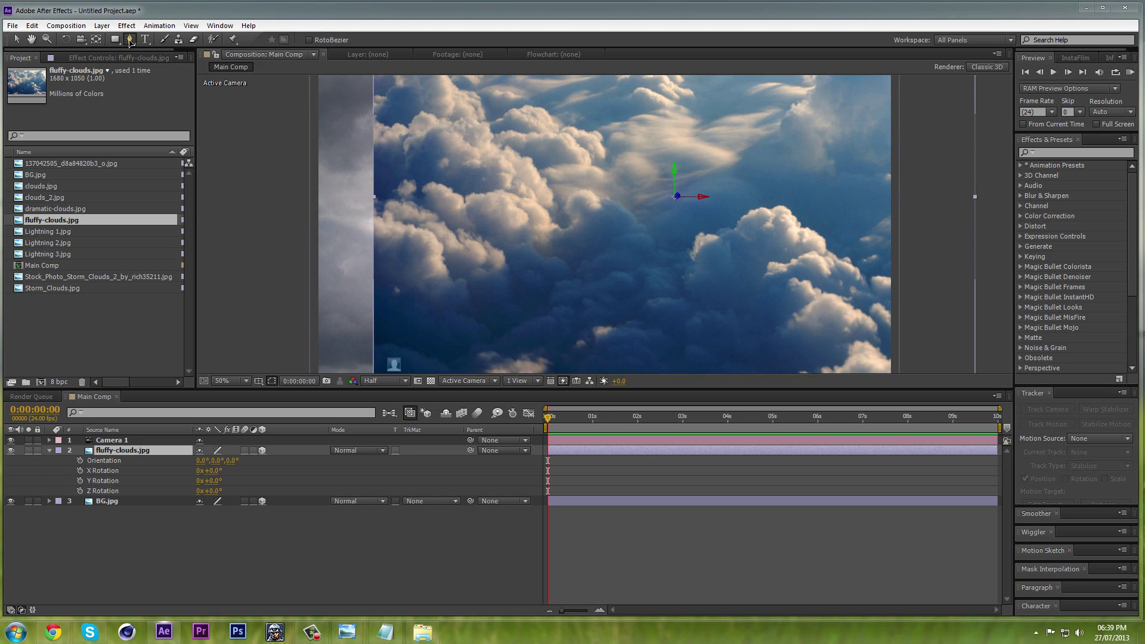
Step: Draw a closed Pen mask around the cloud in the lower right of fluffy-clouds.jpg, extending past the frame's edges
left_click(130, 40)
key("comma")
left_click_drag(573, 305, 573, 297)
left_click_drag(581, 278, 587, 268)
left_click(595, 259)
left_click(623, 234)
left_click_drag(643, 220, 682, 204)
left_click(715, 208)
left_click(740, 225)
left_click(763, 254)
left_click(772, 310)
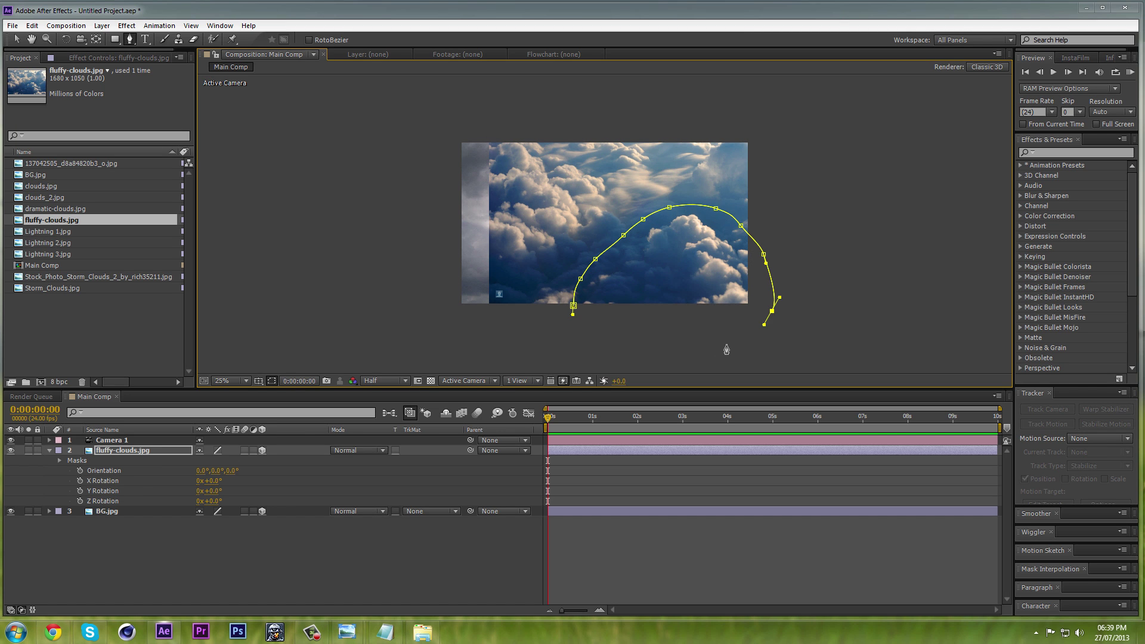
left_click_drag(725, 345, 706, 347)
left_click(601, 333)
left_click(573, 305)
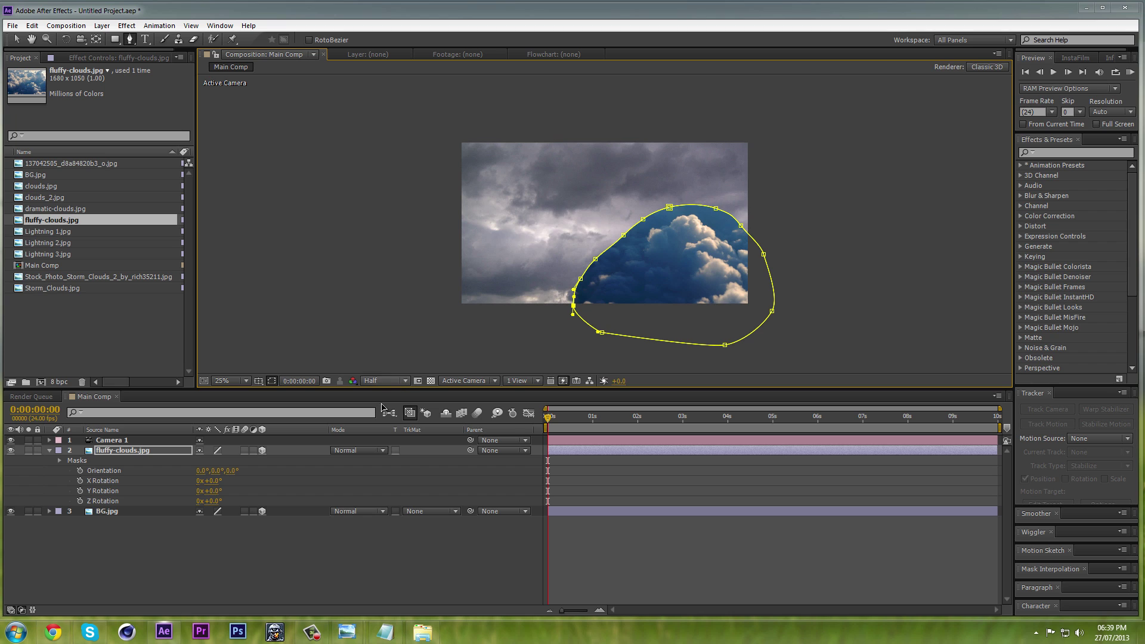
Step: Set the mask feather of fluffy-clouds.jpg to 200 pixels and collapse the layer's properties
key("f")
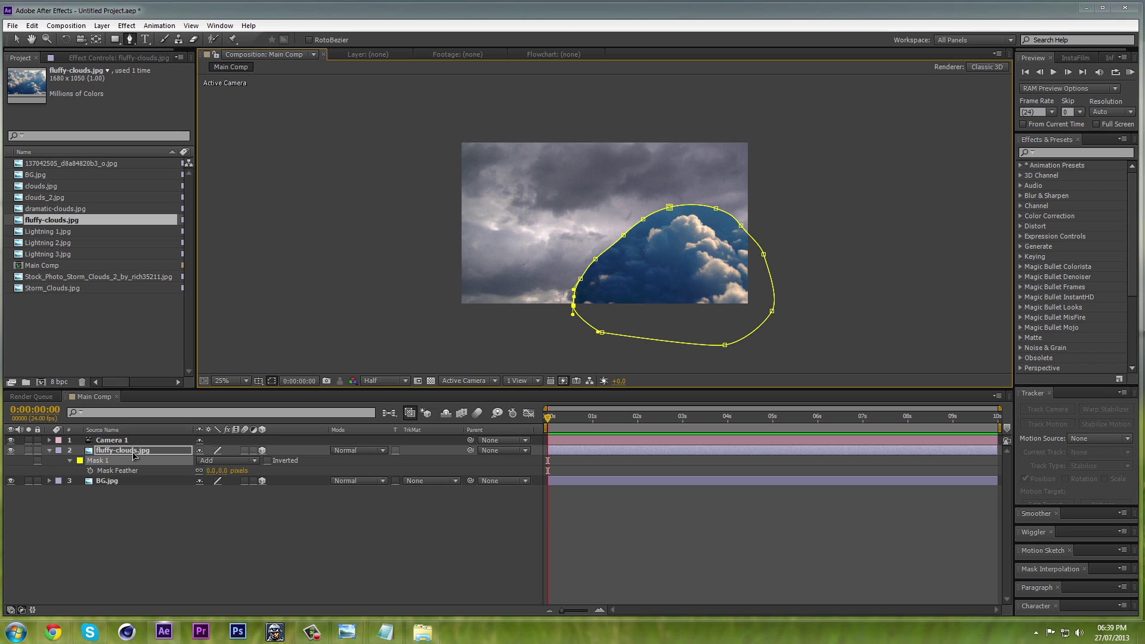
left_click(214, 471)
type("20")
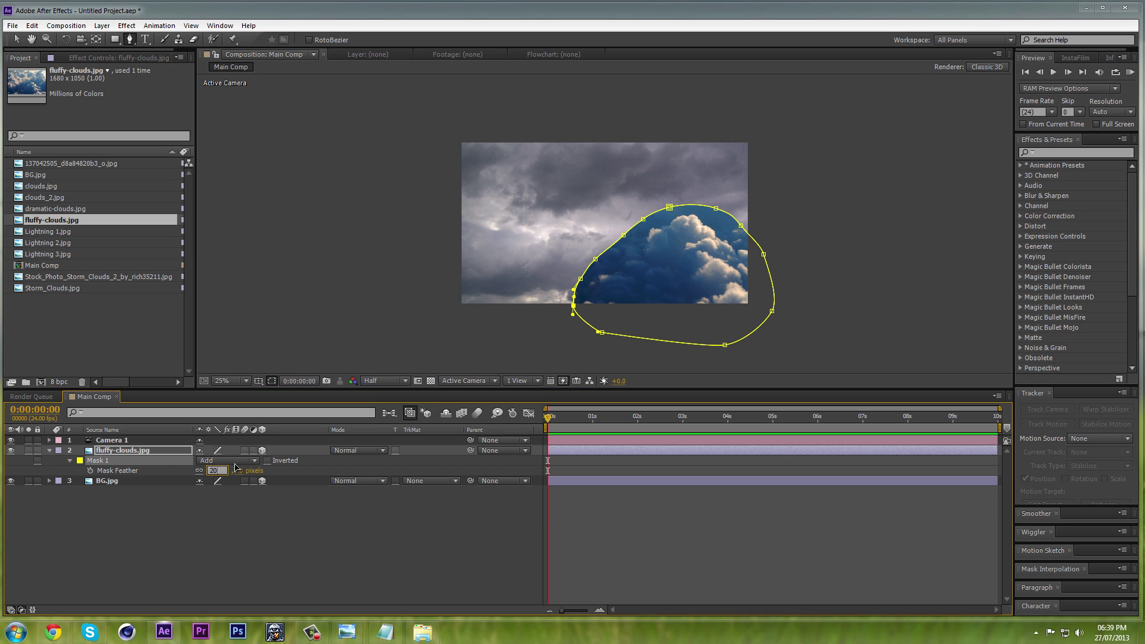
type("0")
key("Return")
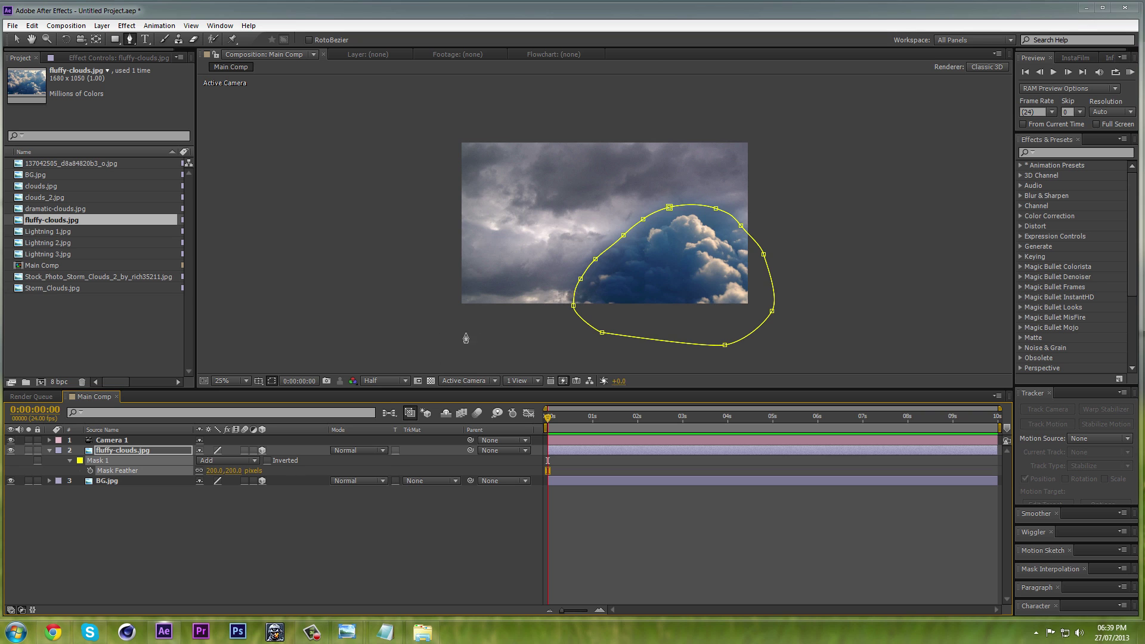
scroll(622, 263, "up", 2)
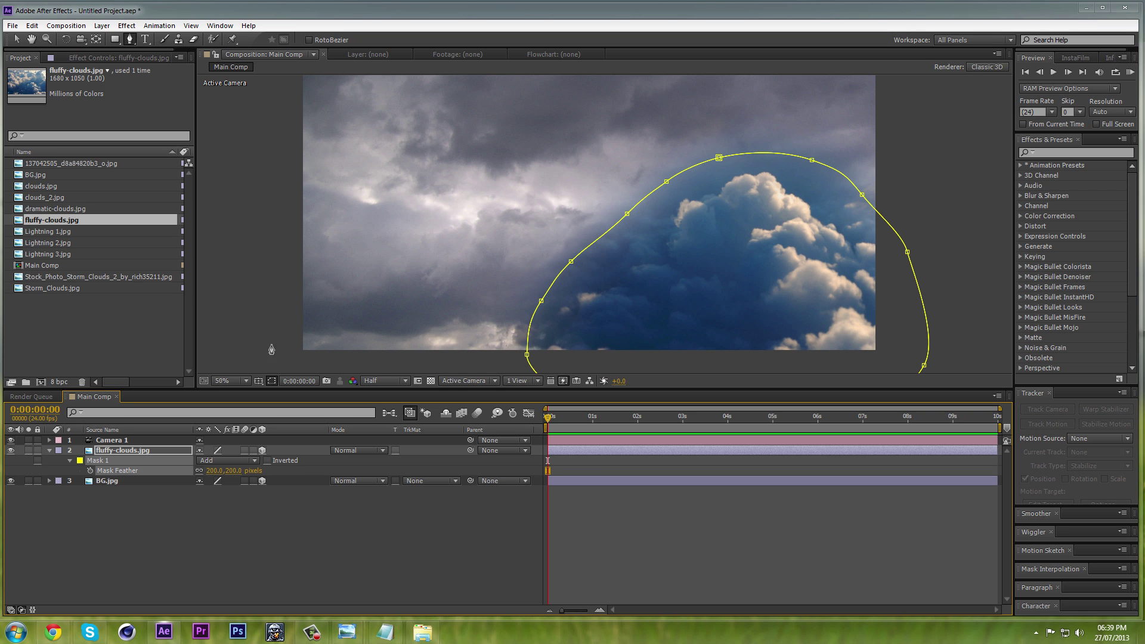
left_click(113, 454)
key("m")
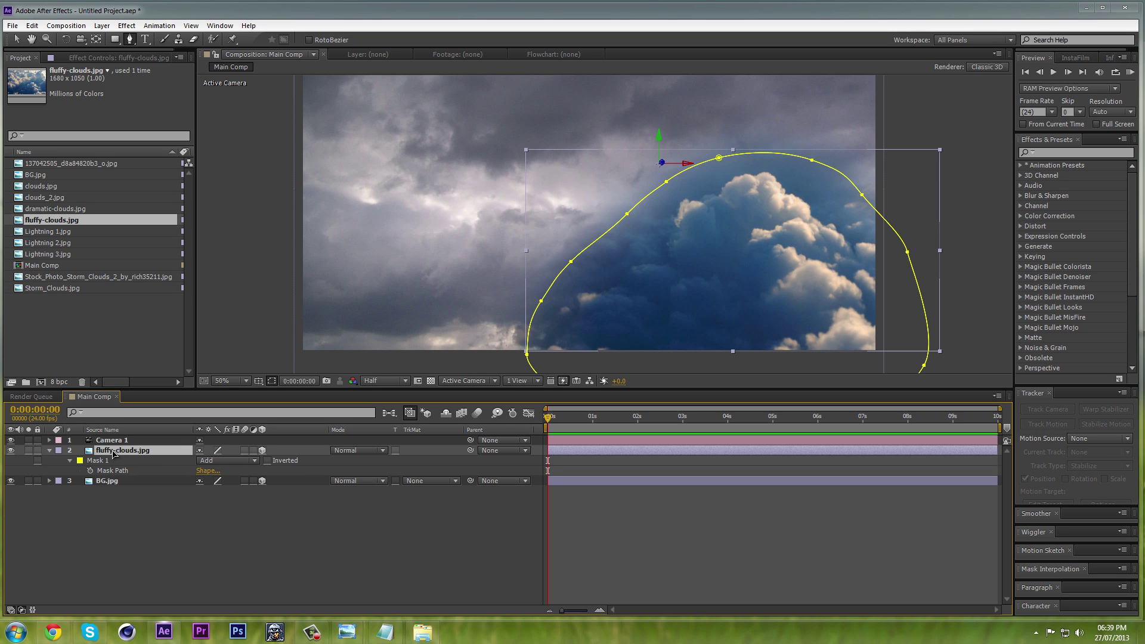
key("m")
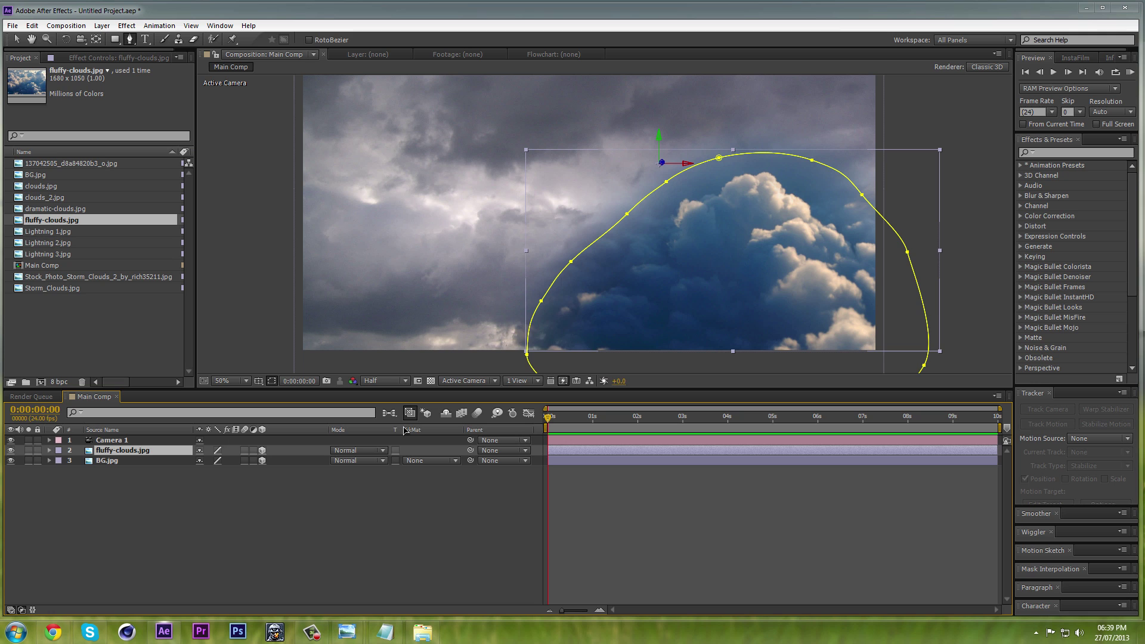
left_click_drag(554, 421, 315, 417)
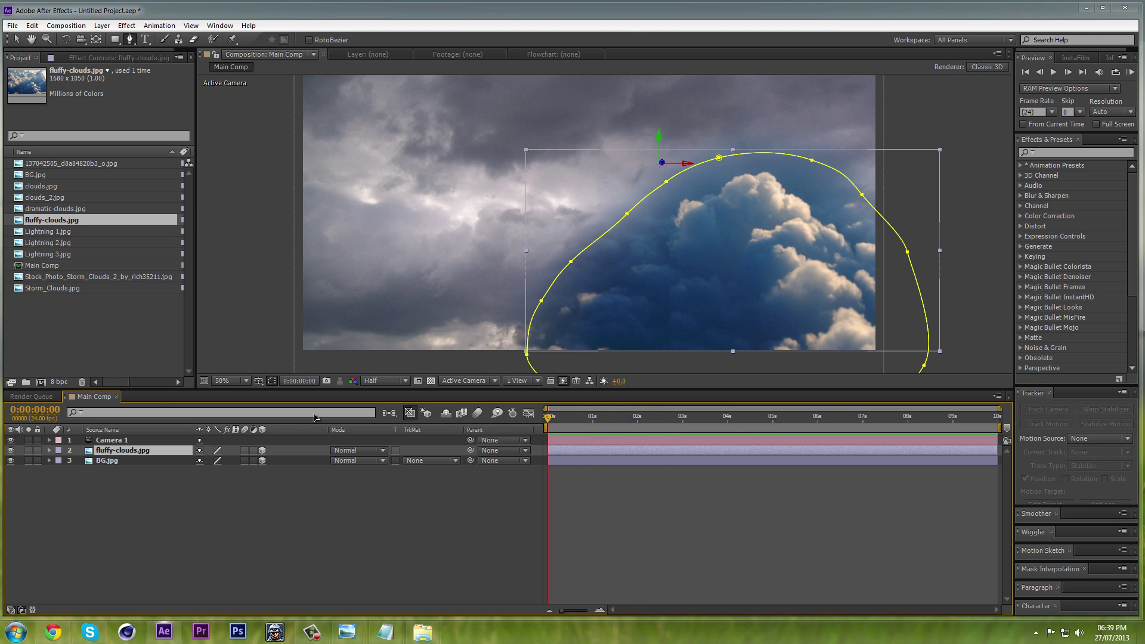
Step: Find the Tint effect and apply it to the fluffy-clouds.jpg layer
left_click(105, 442)
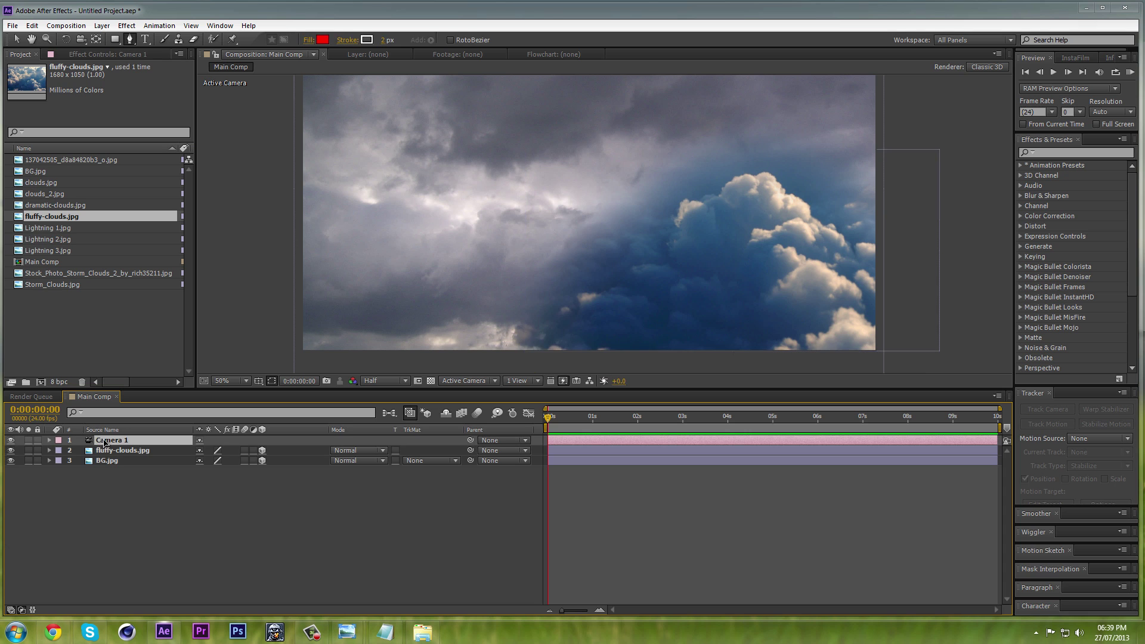
left_click(117, 455)
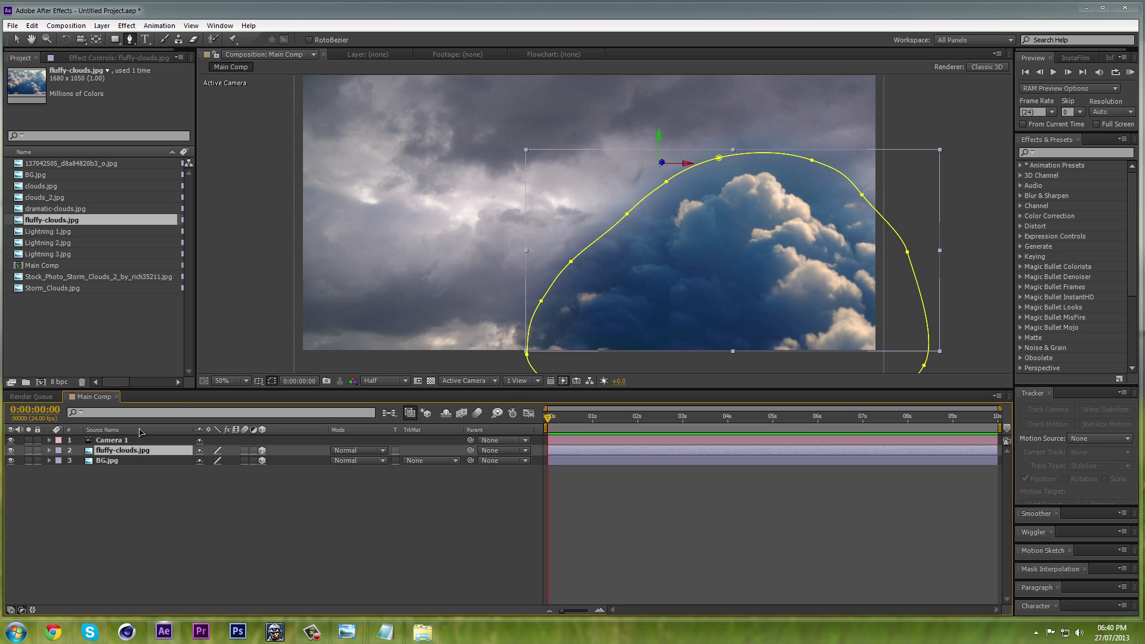
left_click(1043, 153)
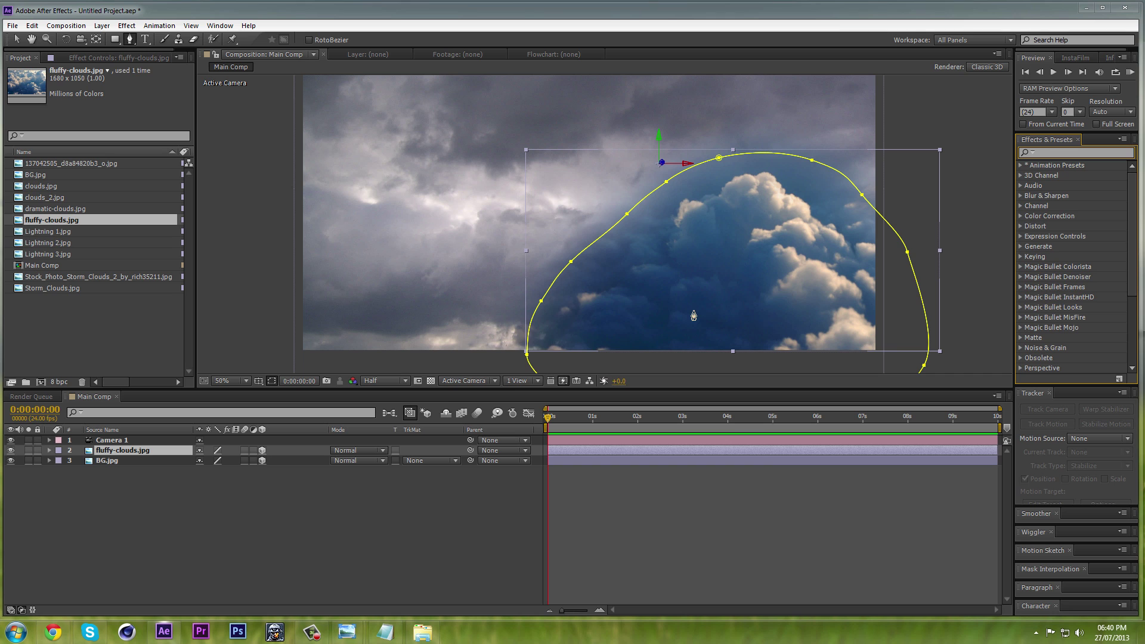
type("tint")
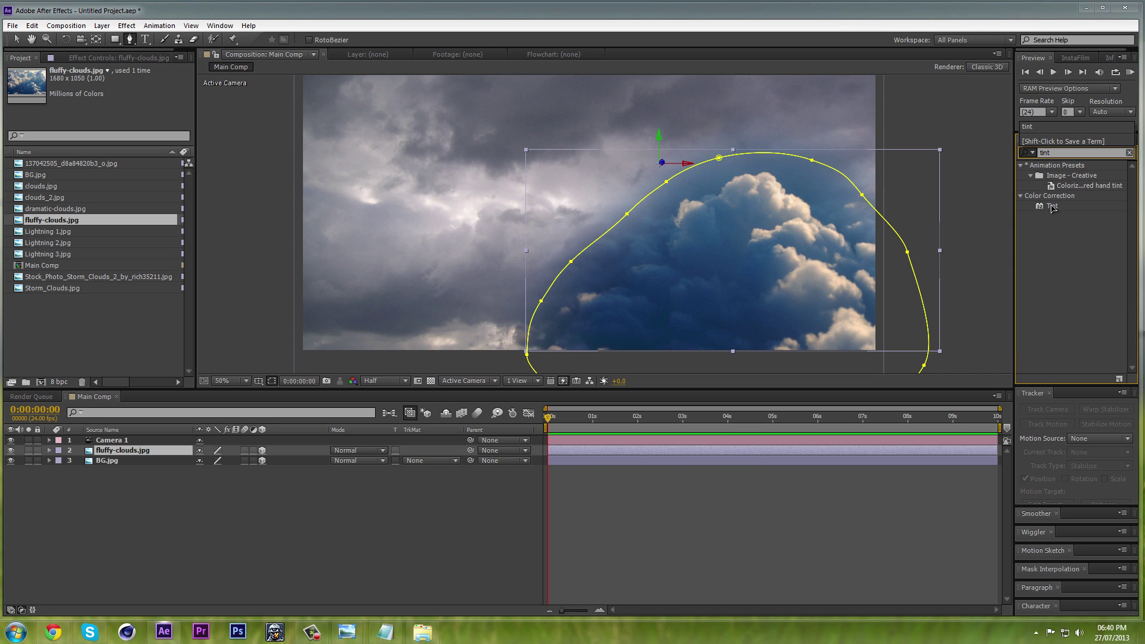
left_click_drag(1052, 207, 118, 454)
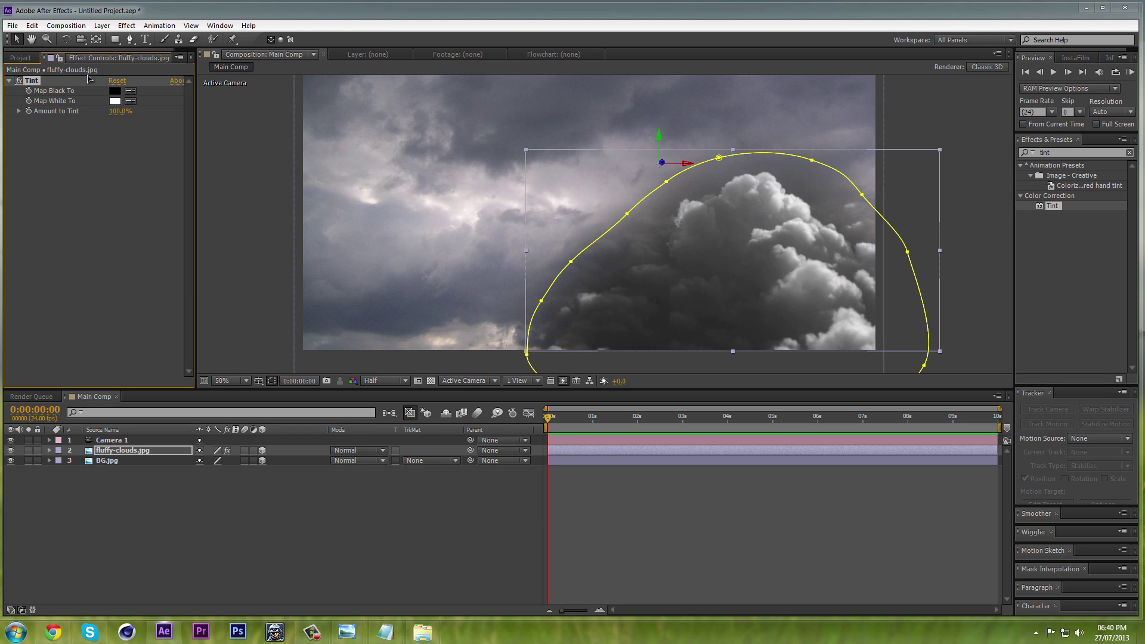
Step: Copy the Tint effect from fluffy-clouds.jpg onto the BG.jpg layer
right_click(30, 85)
key("Escape")
left_click(27, 25)
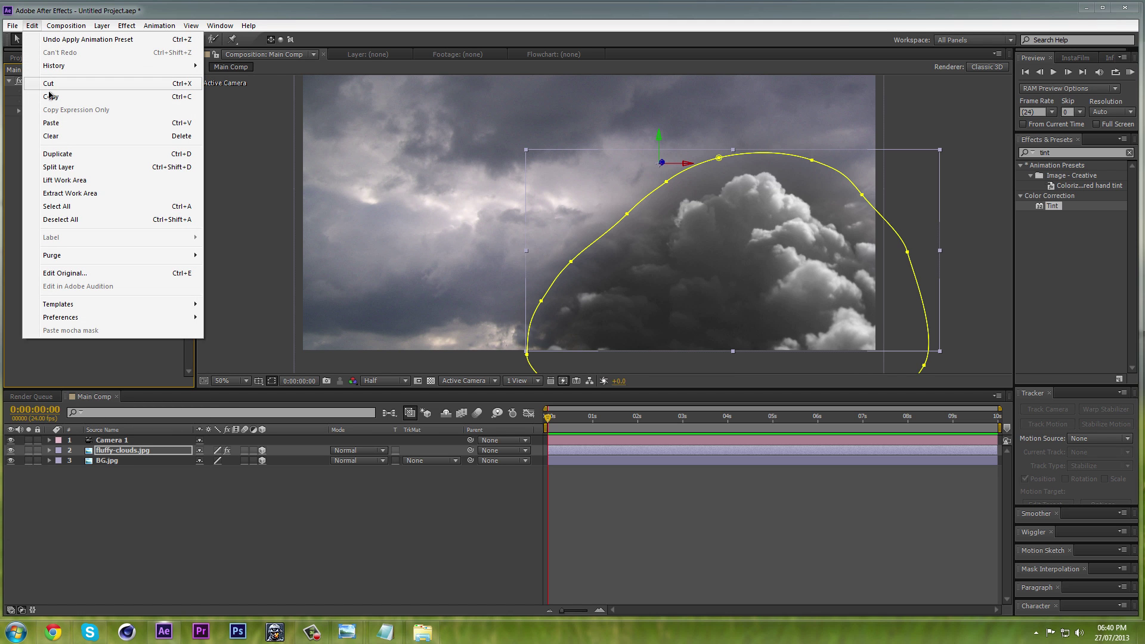
left_click(102, 463)
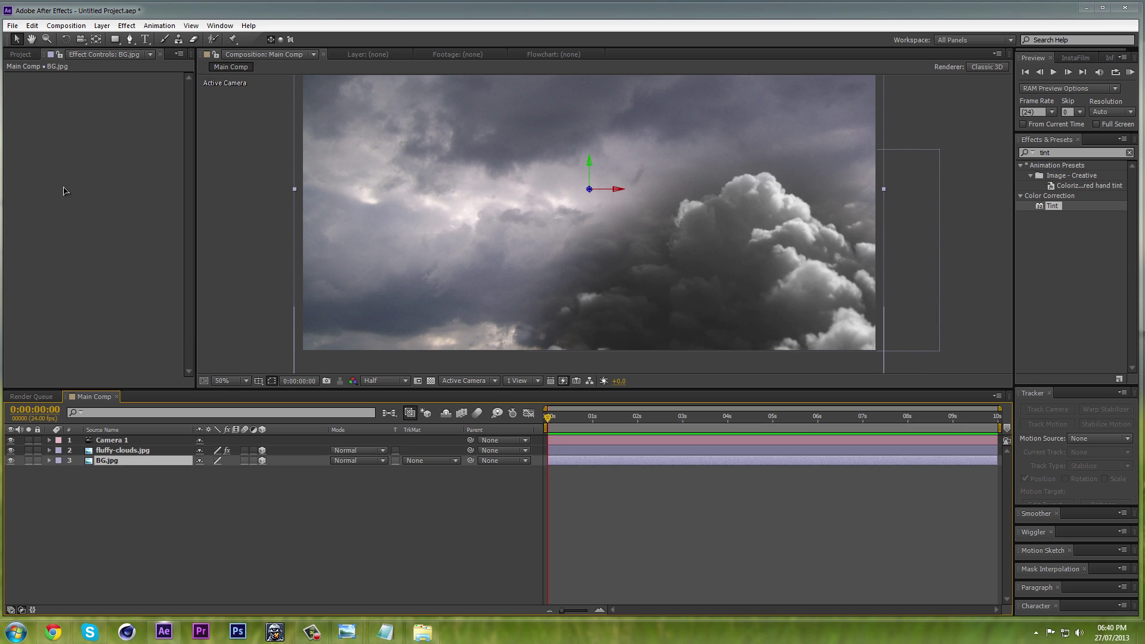
key("ctrl+v")
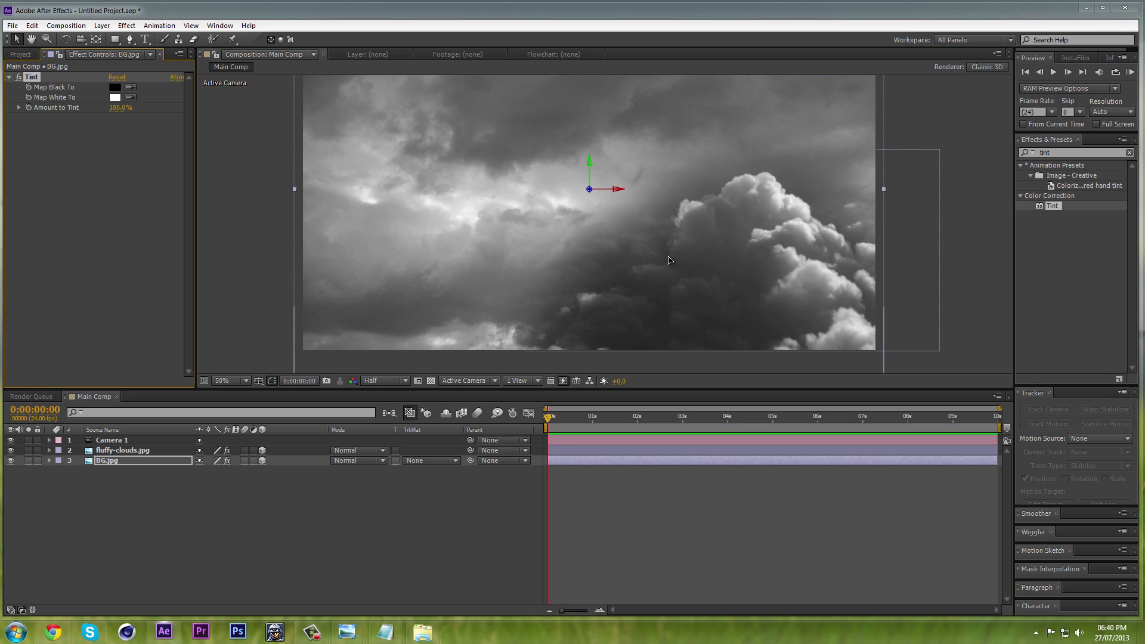
Step: Hide the mask outlines and move fluffy-clouds.jpg down and to the right to about X 2852, Y 603
left_click(106, 451)
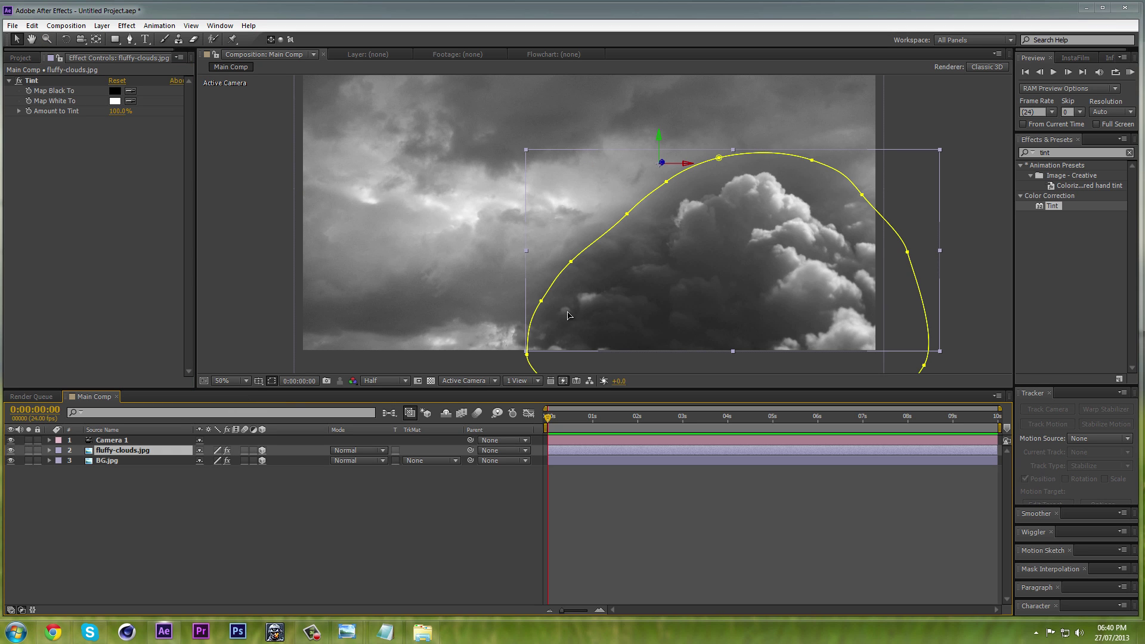
left_click(271, 381)
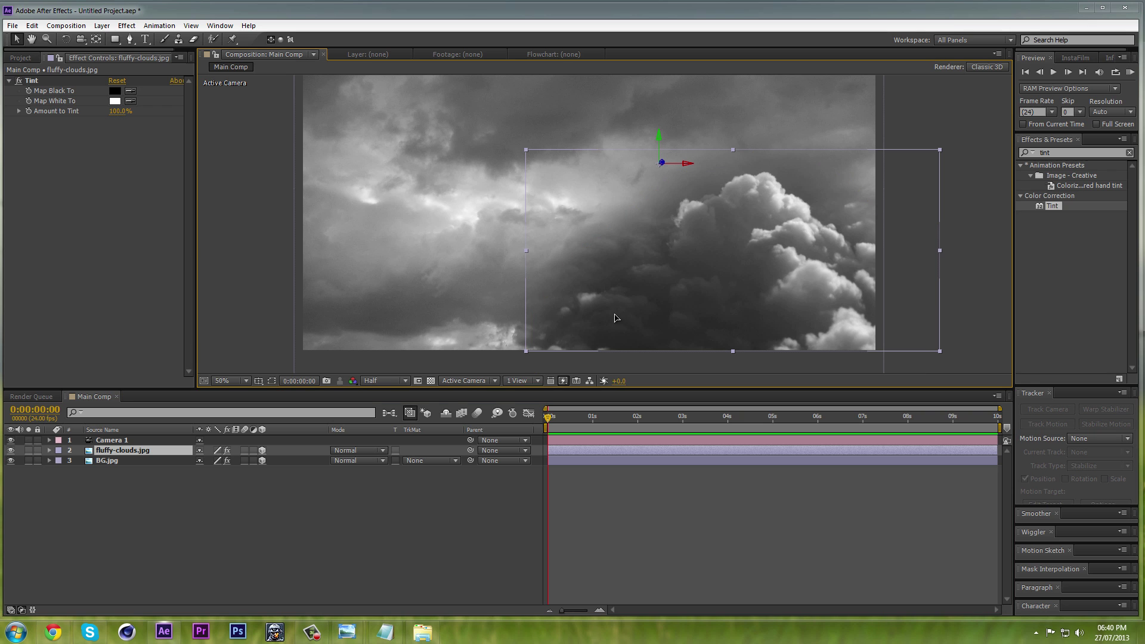
left_click_drag(716, 270, 746, 299)
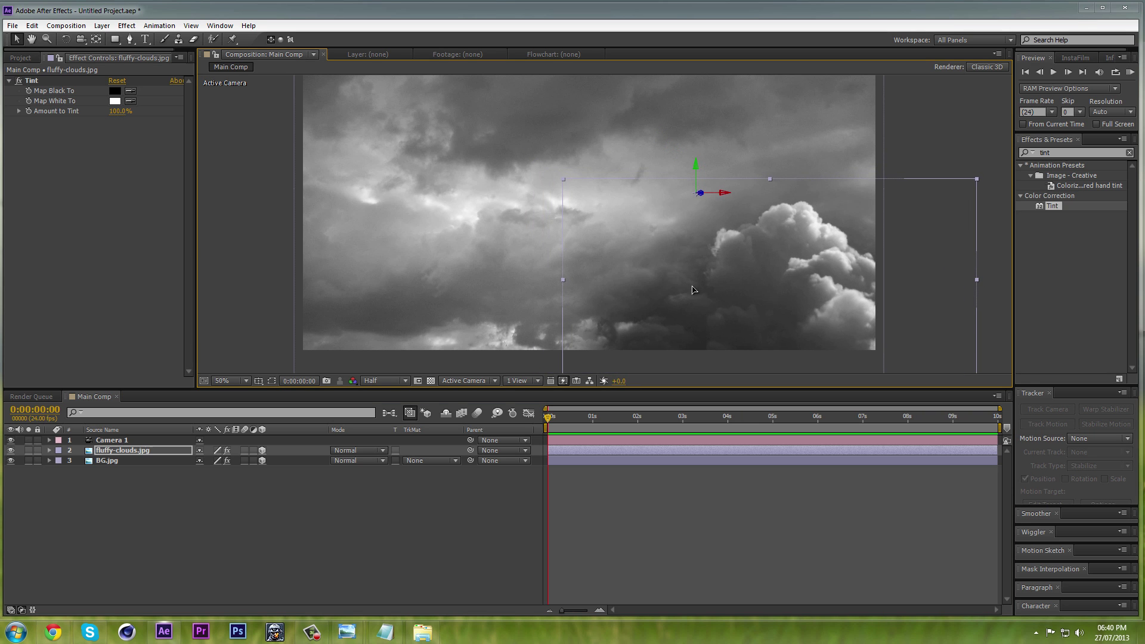
Step: Add clouds_2.jpg to Main Comp directly below Camera 1 and above fluffy-clouds.jpg
left_click(20, 58)
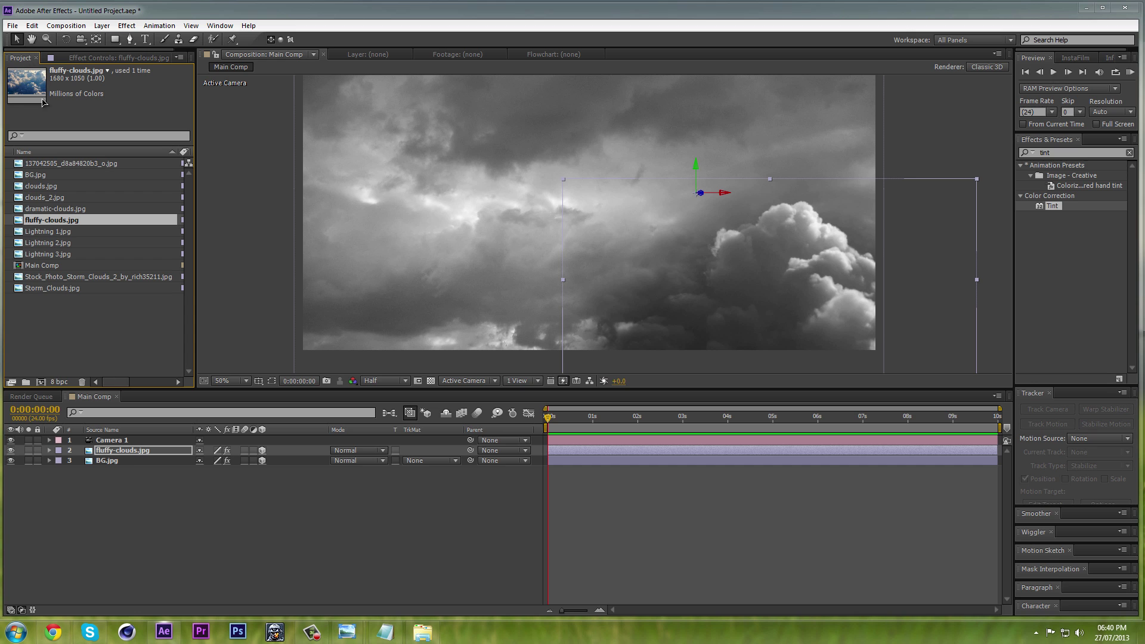
left_click(51, 210)
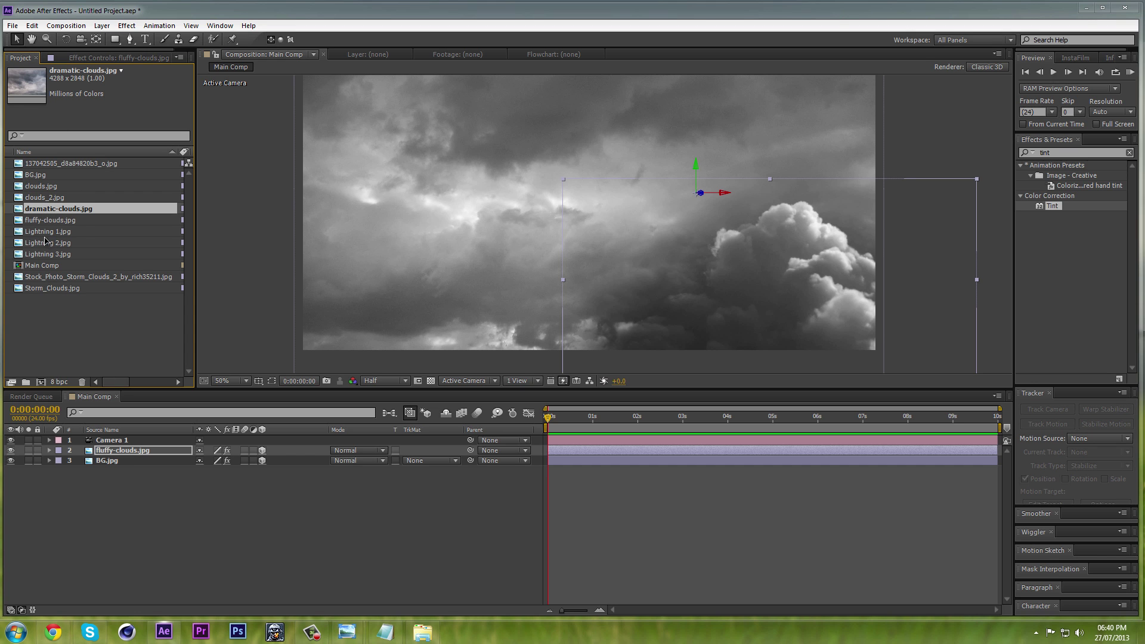
left_click(40, 197)
left_click_drag(42, 197, 119, 446)
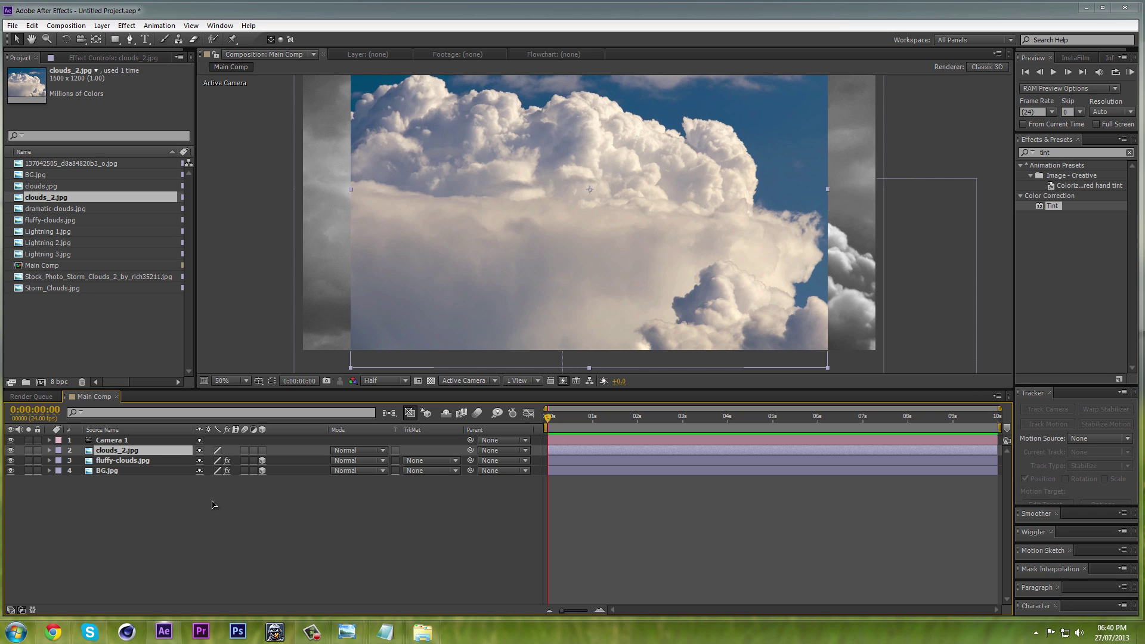
Step: Paste the Tint effect onto clouds_2.jpg and make the layer 3D
left_click(104, 57)
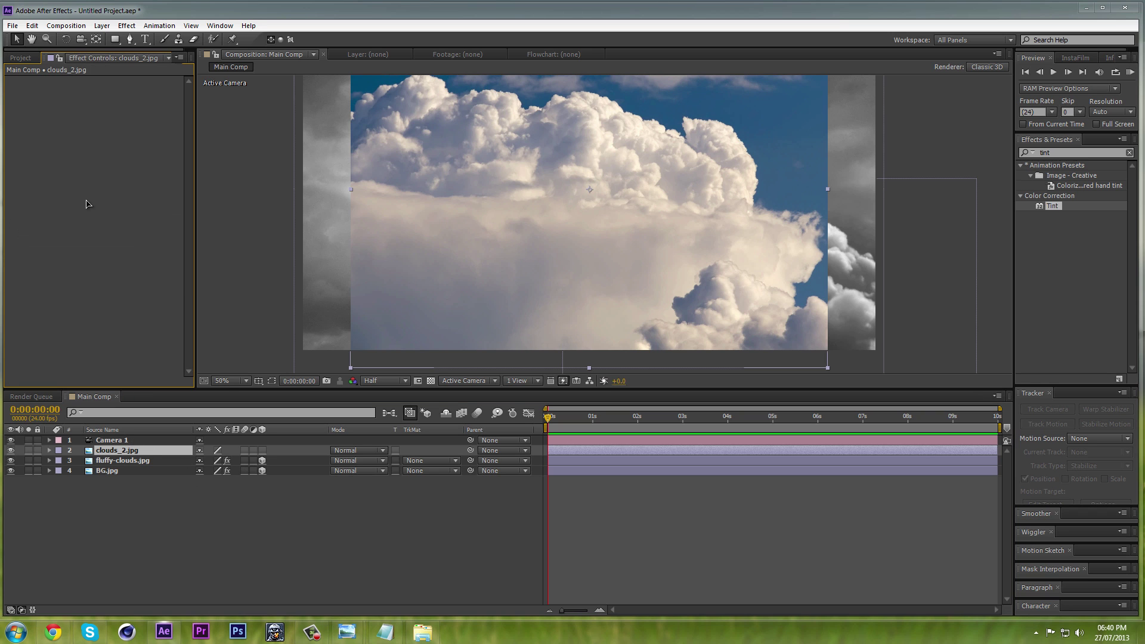
left_click_drag(87, 204, 84, 201)
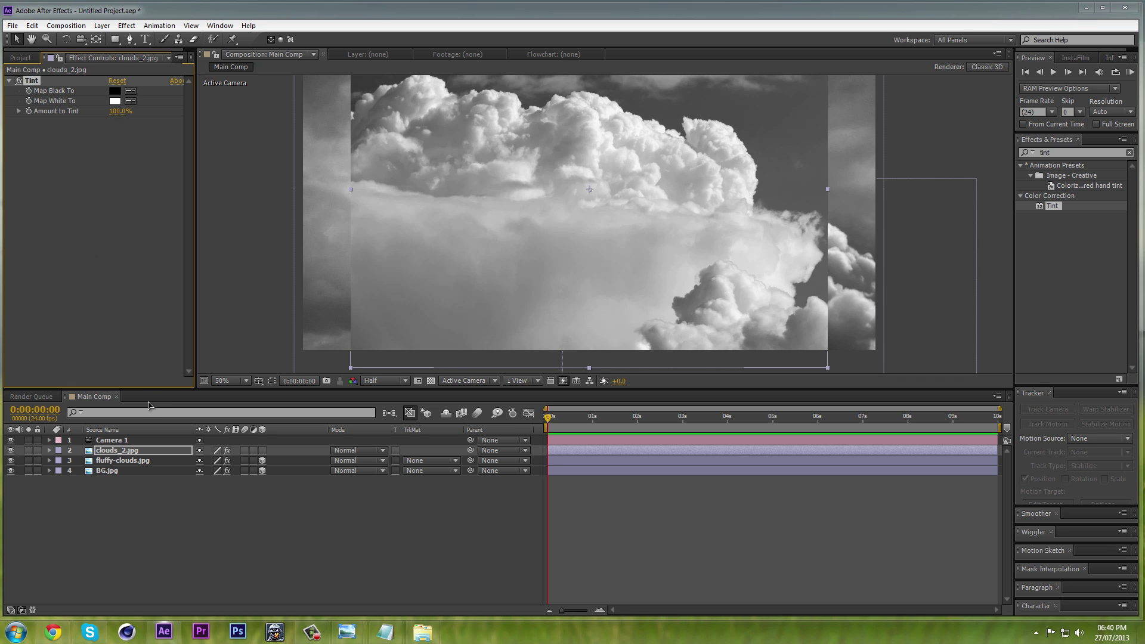
left_click(263, 450)
Step: Show the positions of clouds_2.jpg and fluffy-clouds.jpg, and set the Z position of clouds_2.jpg to 2000
left_click(167, 453)
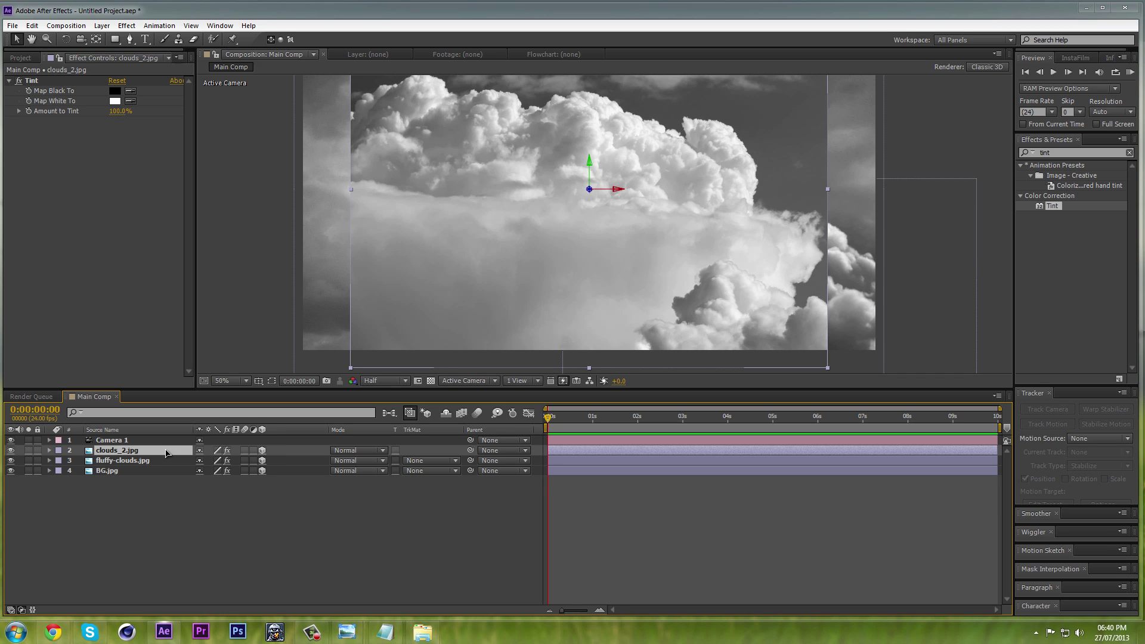
key("p")
left_click(114, 471)
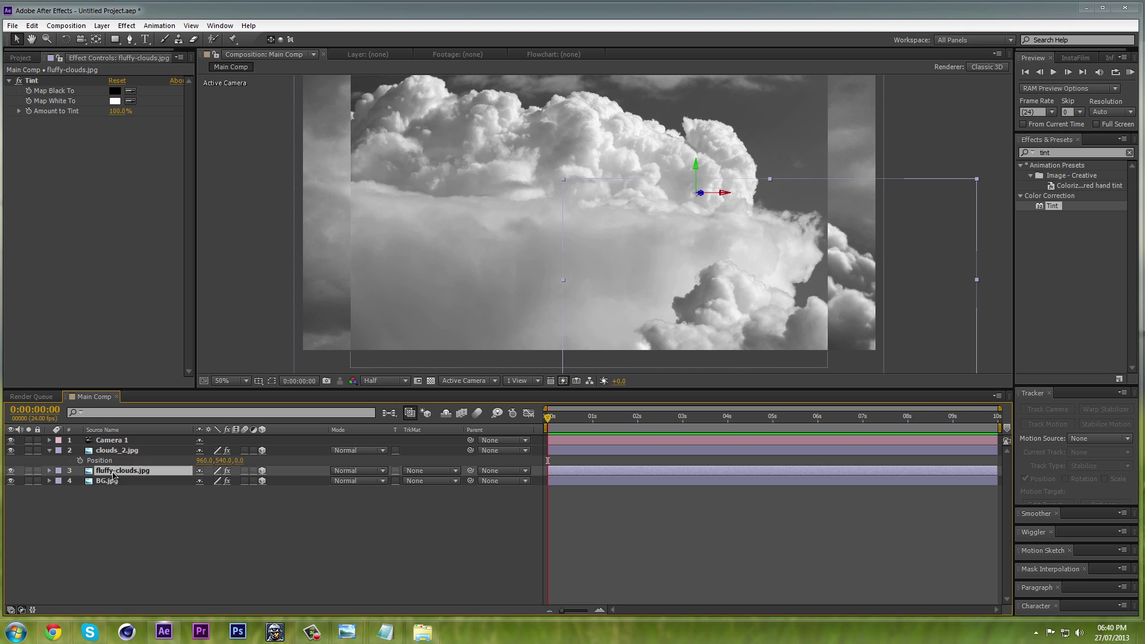
key("p")
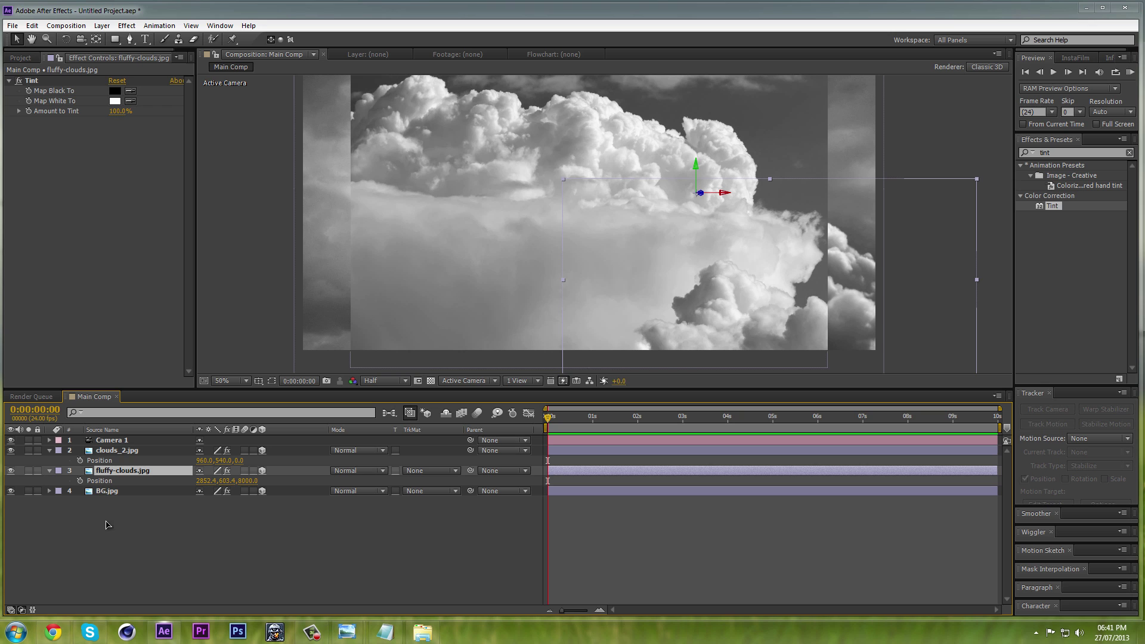
left_click(109, 452)
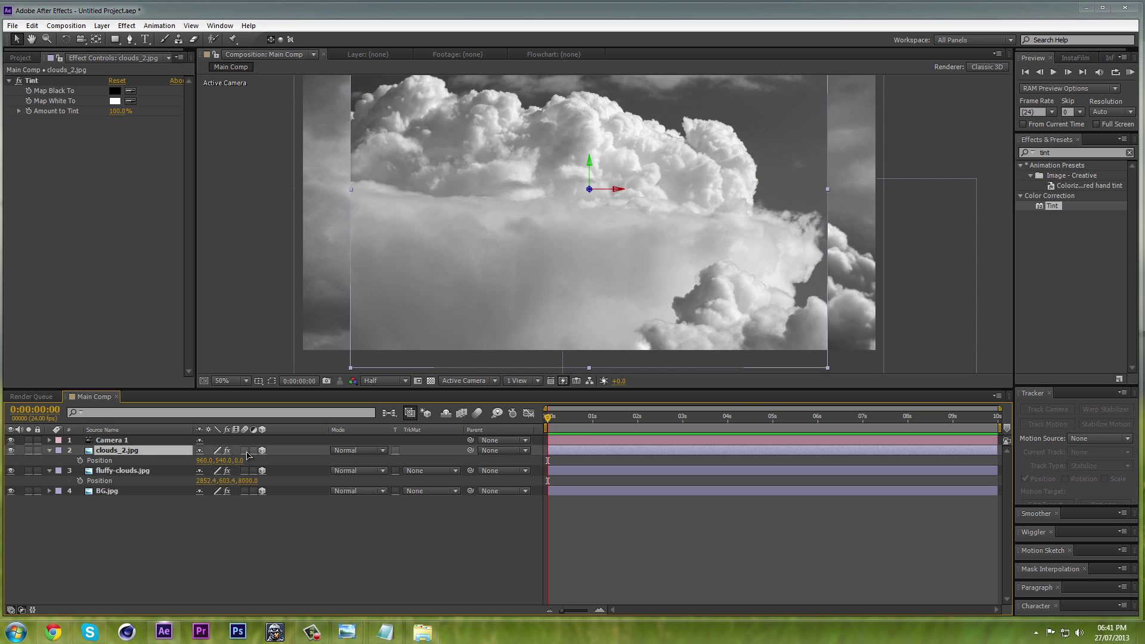
left_click(240, 460)
key("Return")
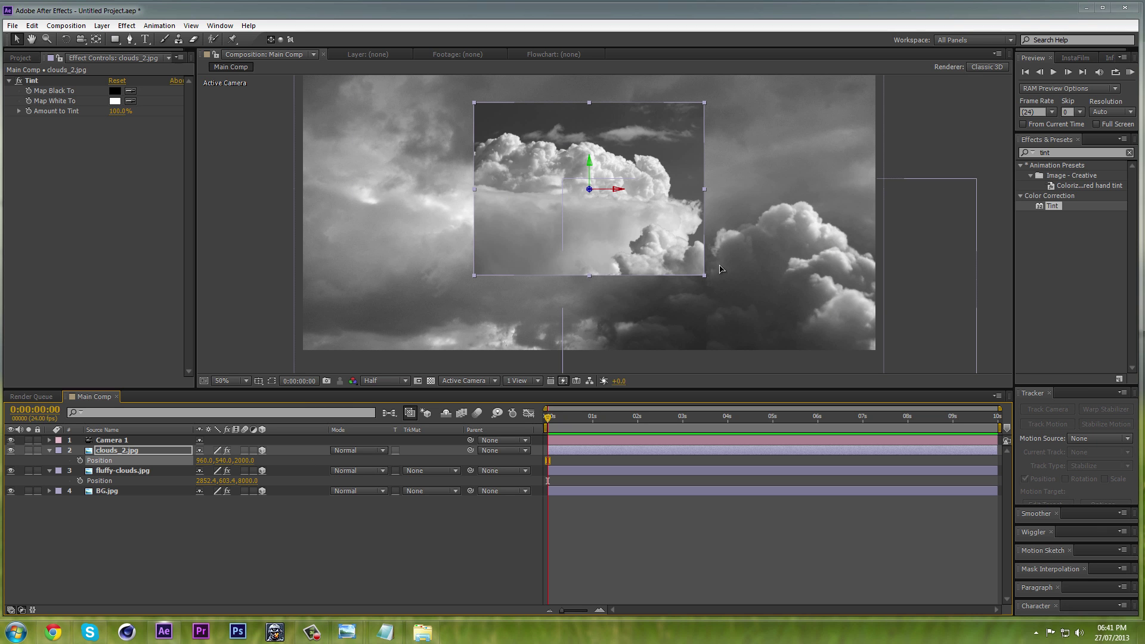
Step: Scale clouds_2.jpg up beyond the frame's lower left and move it to about X 44, Y 1630
left_click_drag(705, 276, 892, 414)
left_click_drag(770, 255, 605, 221)
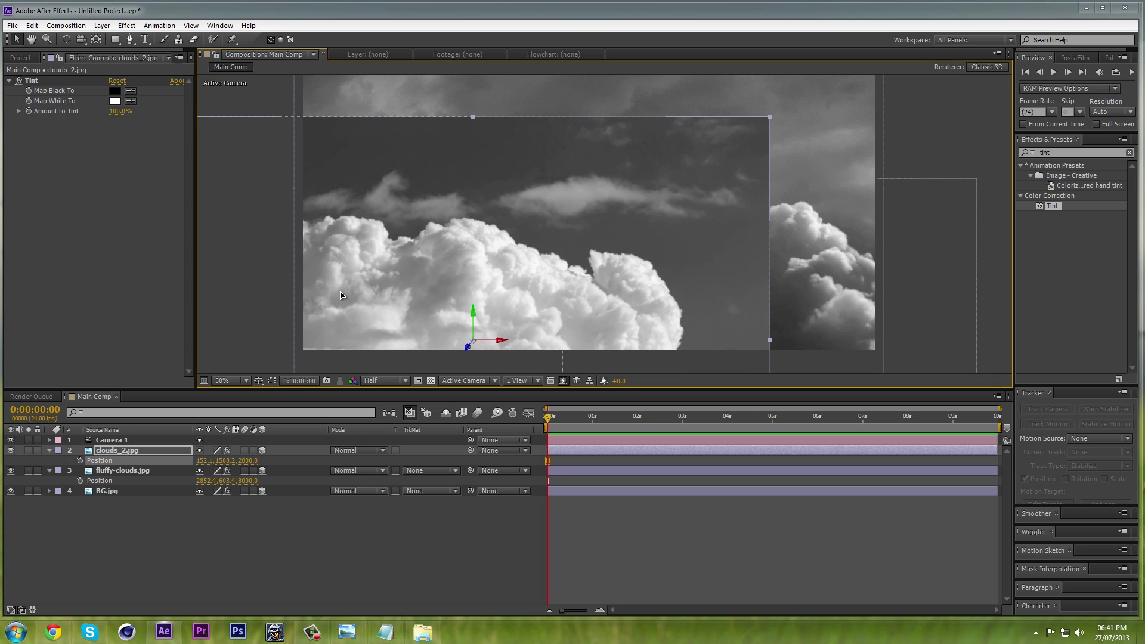
left_click_drag(285, 208, 242, 260)
left_click_drag(425, 261, 476, 207)
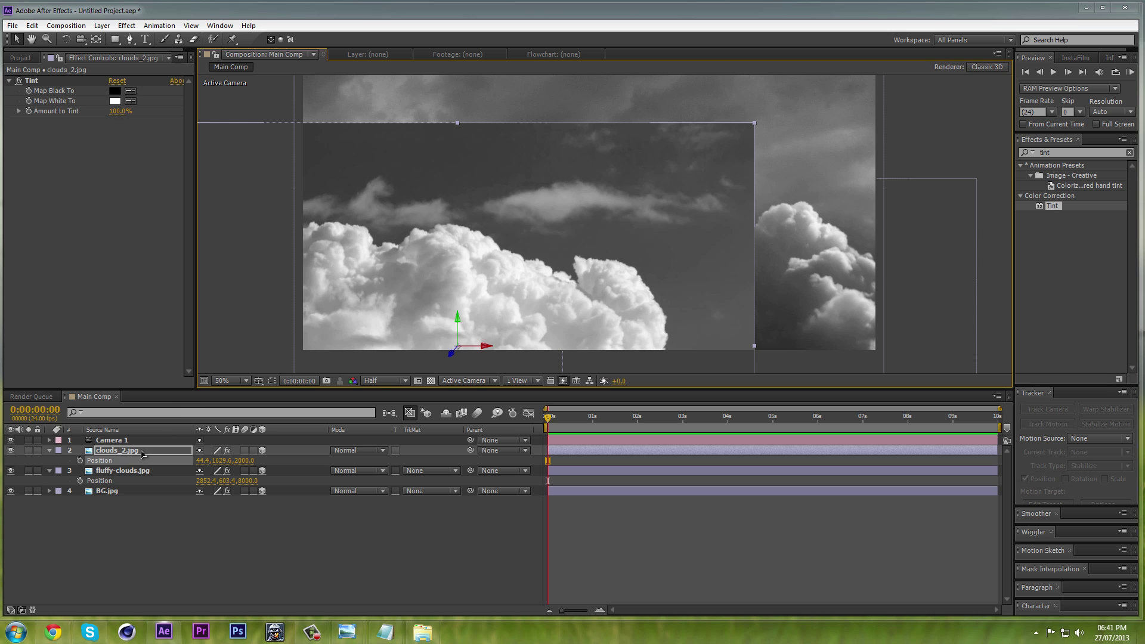
Step: Draw a closed curved mask with the Pen tool on clouds_2.jpg, following the white cloud bank's top edge and extending beyond the frame's lower left
key("g")
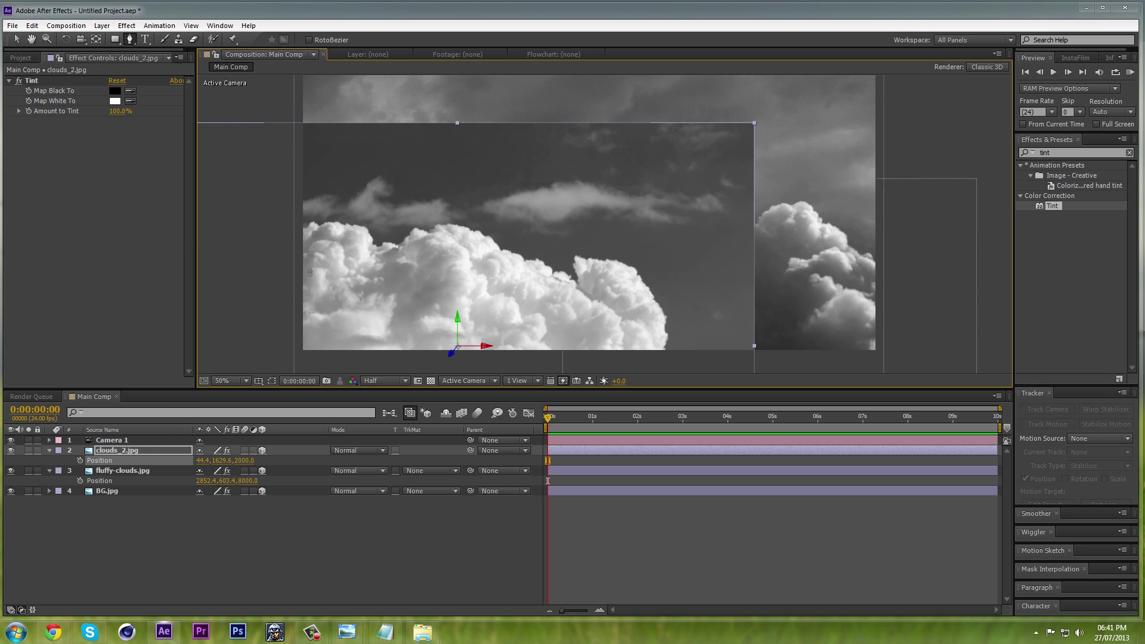
key("comma")
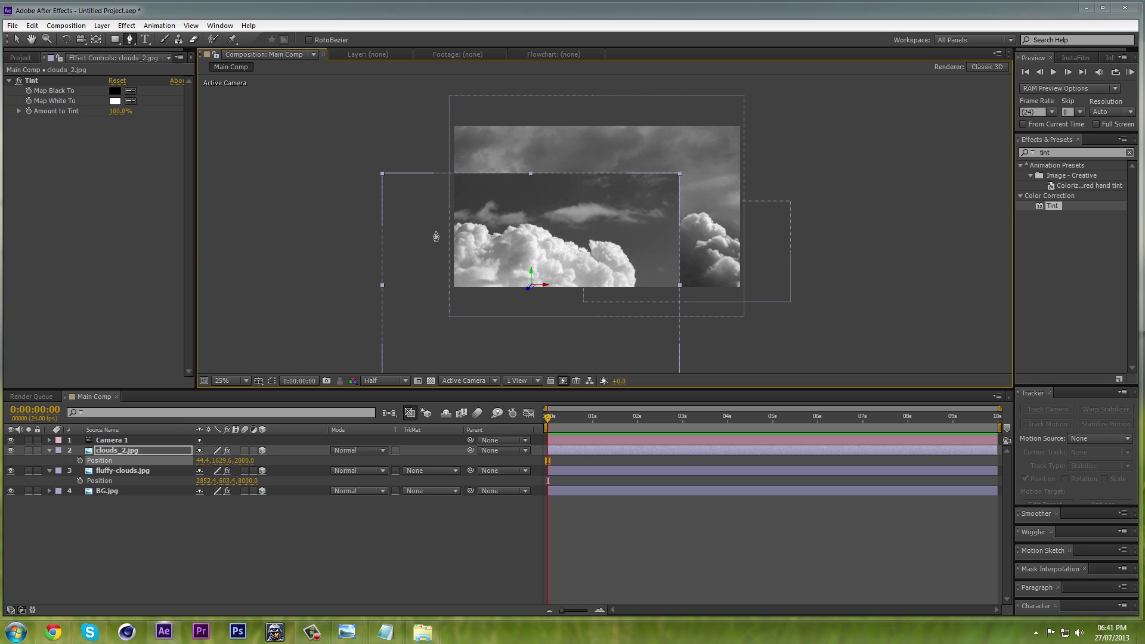
left_click_drag(427, 240, 588, 235)
left_click(464, 218)
left_click_drag(603, 237, 645, 302)
left_click_drag(567, 323, 556, 324)
left_click_drag(472, 320, 462, 320)
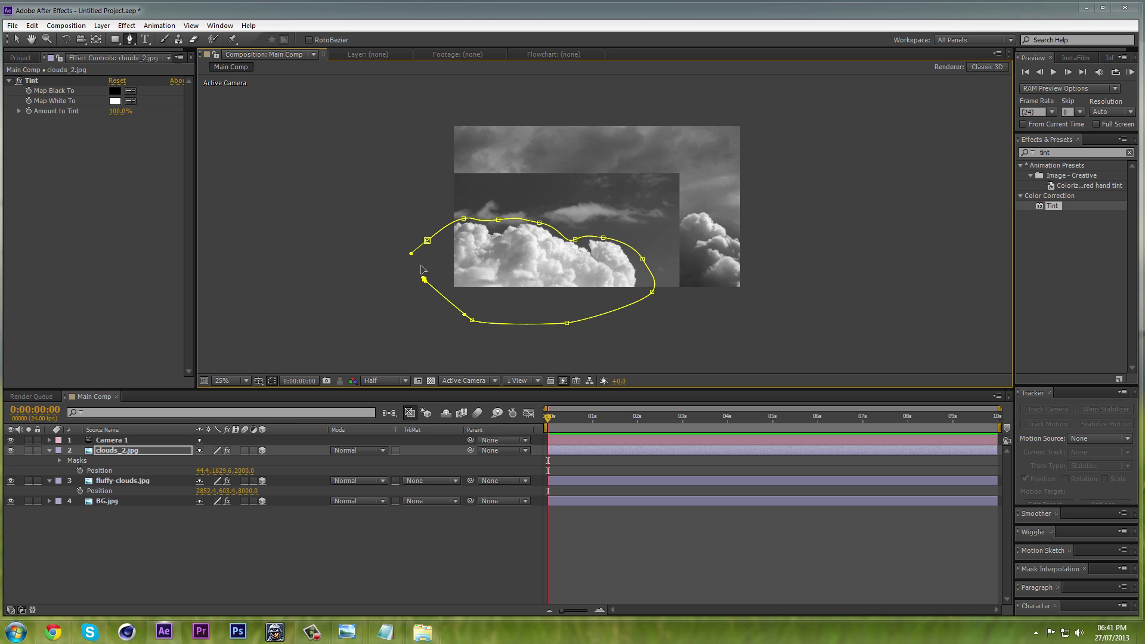
left_click_drag(424, 278, 421, 273)
left_click(427, 241)
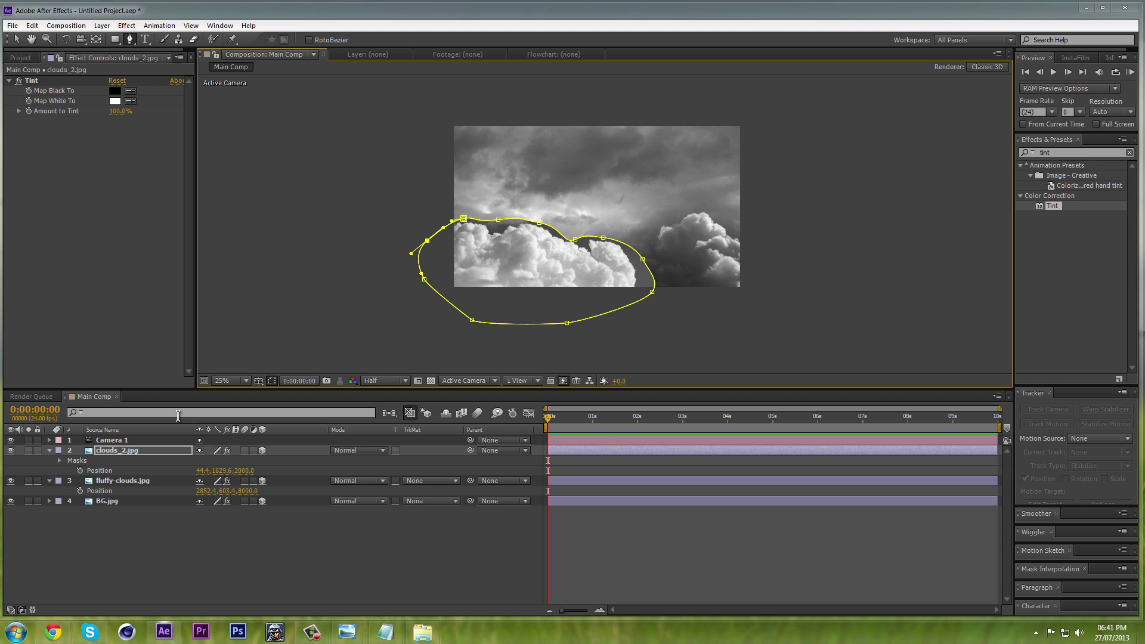
Step: Set the Mask Feather of Mask 1 on clouds_2.jpg to 200 pixels and check the softened cloud edge
key("f")
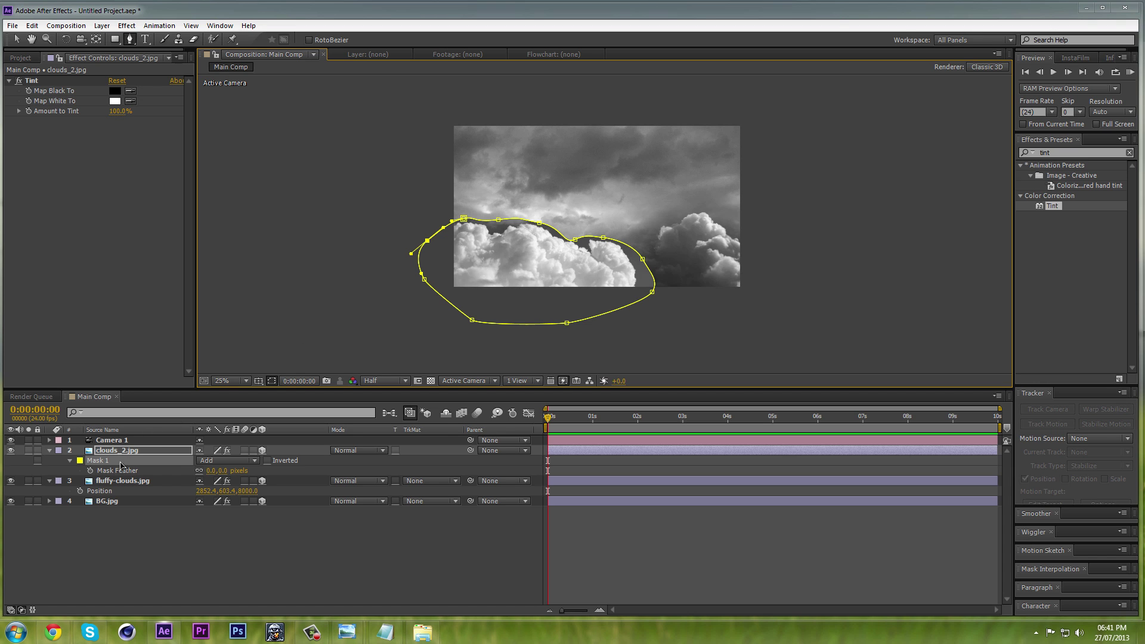
left_click(210, 470)
type("200")
key("Return")
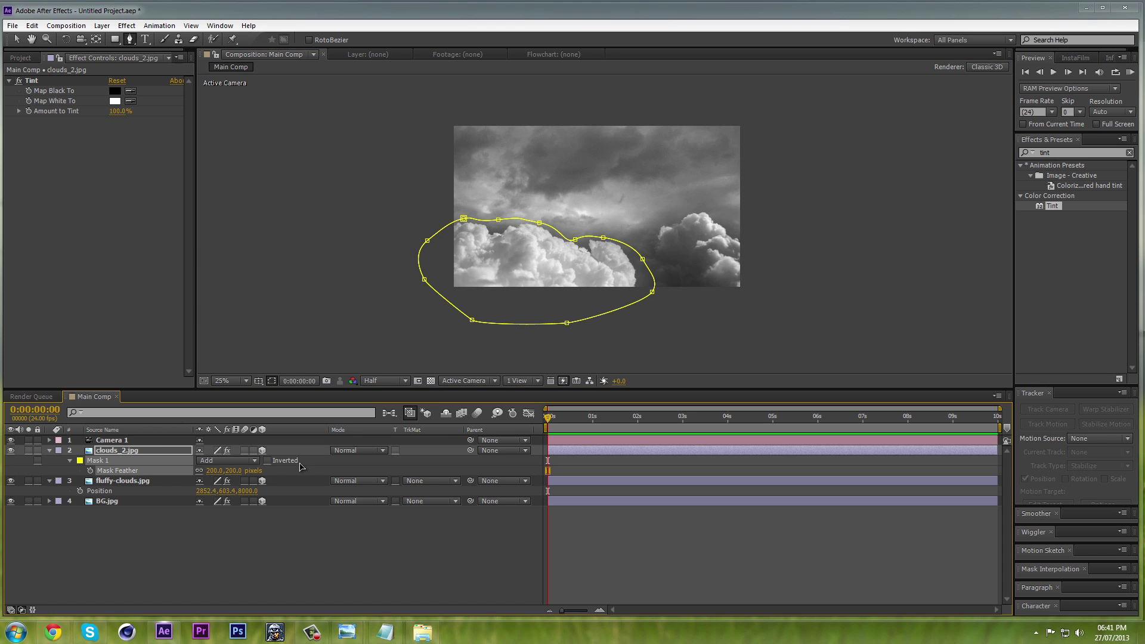
scroll(544, 258, "up", 2)
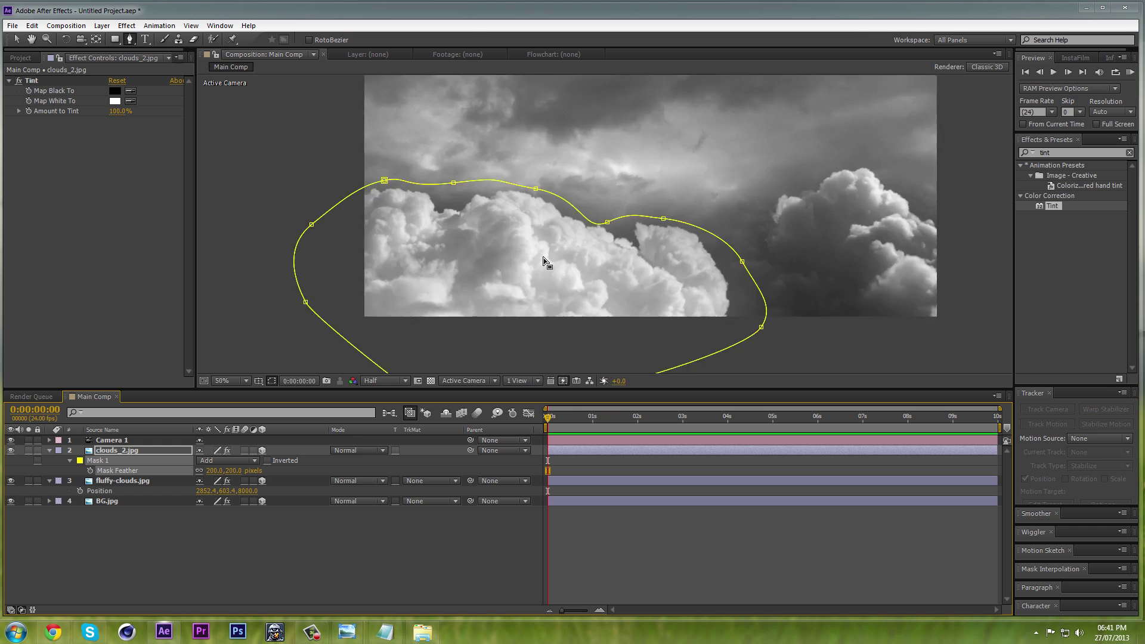
scroll(648, 258, "down", 2)
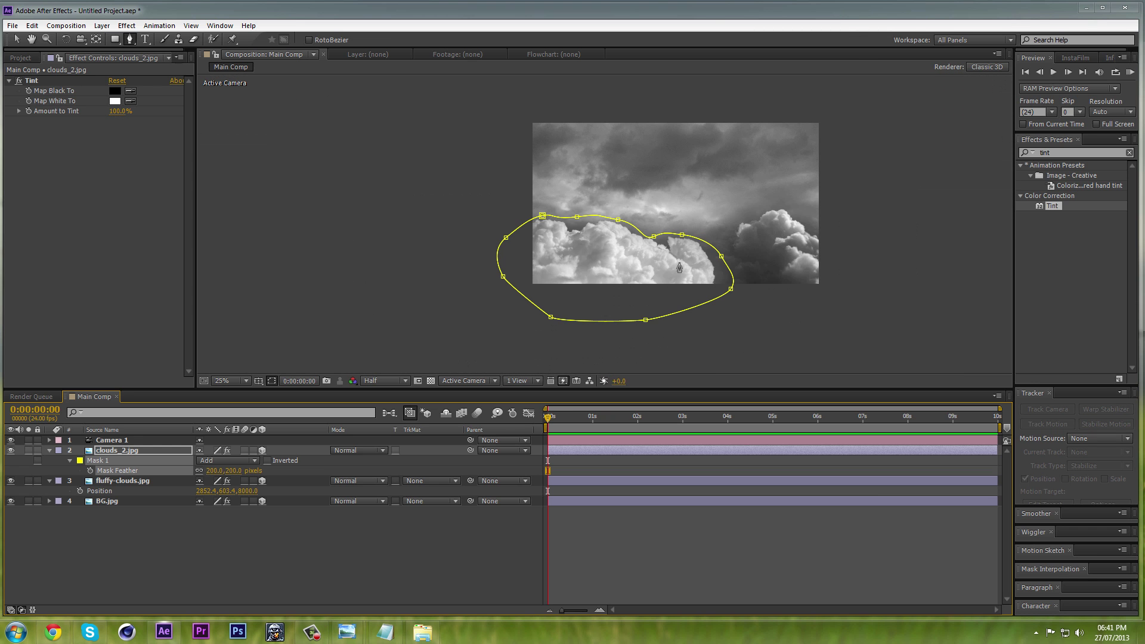
scroll(708, 266, "up", 2)
key("space")
left_click_drag(690, 214, 644, 287)
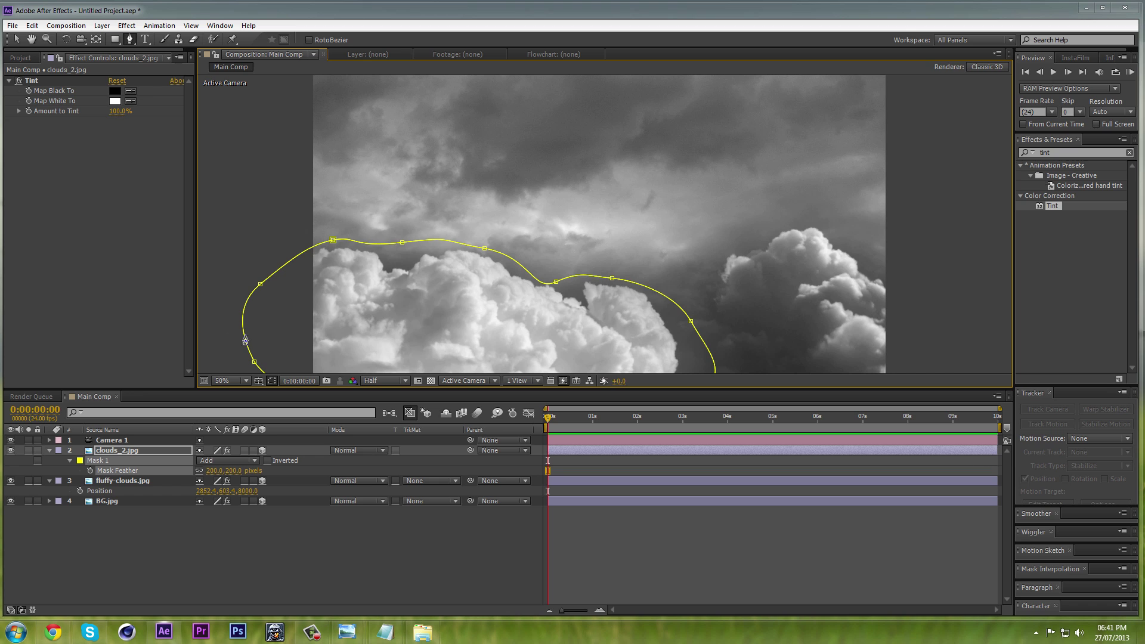
left_click(20, 58)
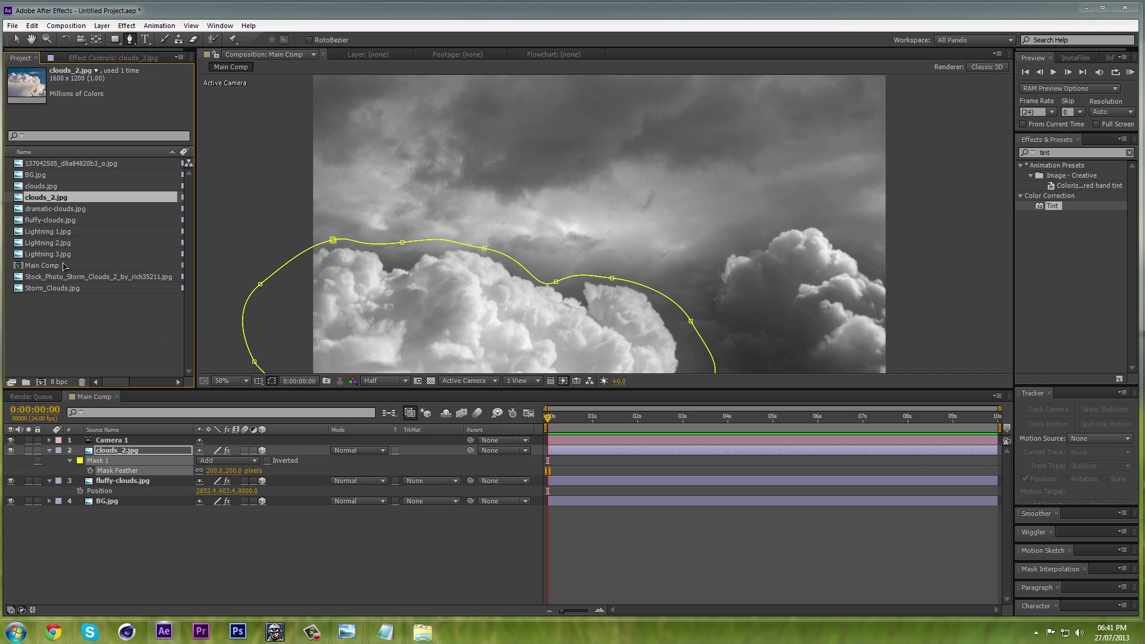
left_click(37, 175)
left_click(38, 187)
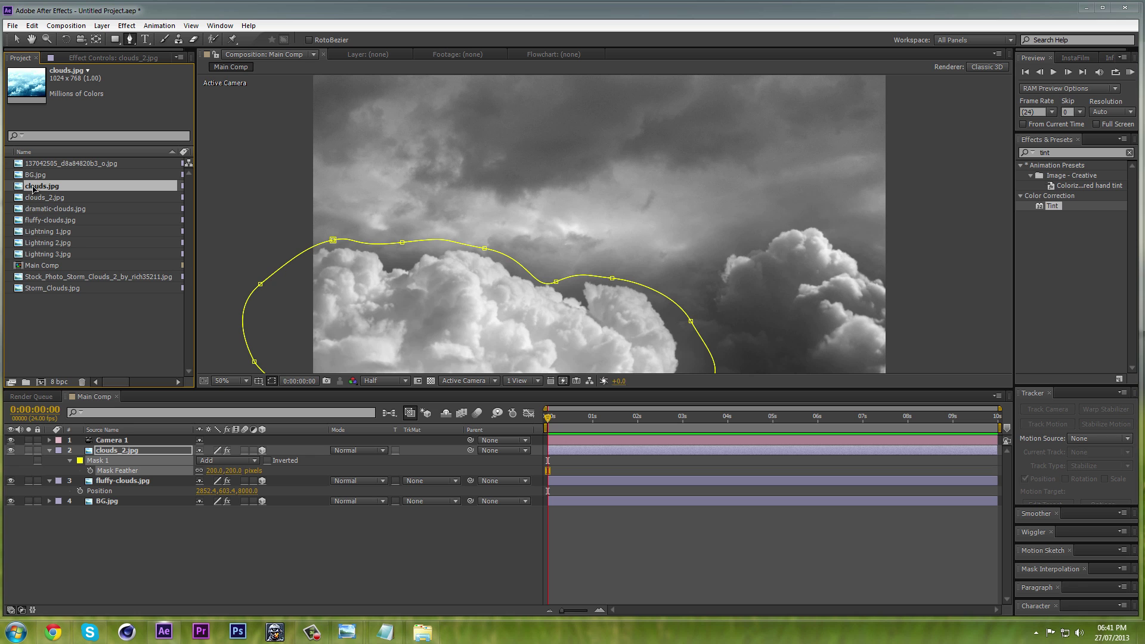
left_click_drag(32, 188, 115, 452)
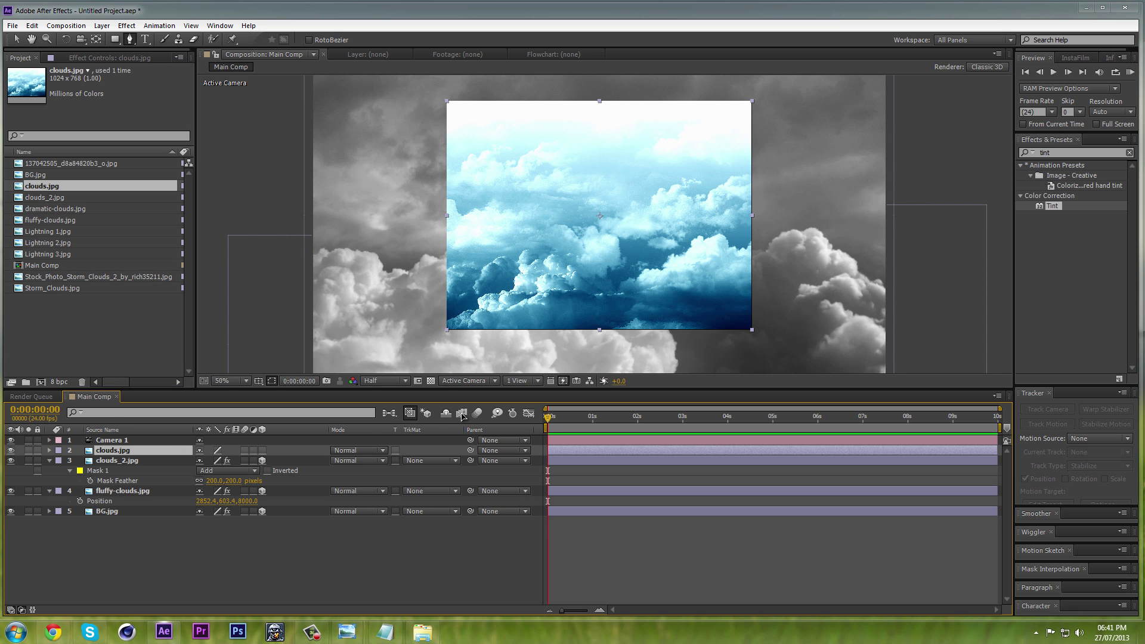
key("ctrl+z")
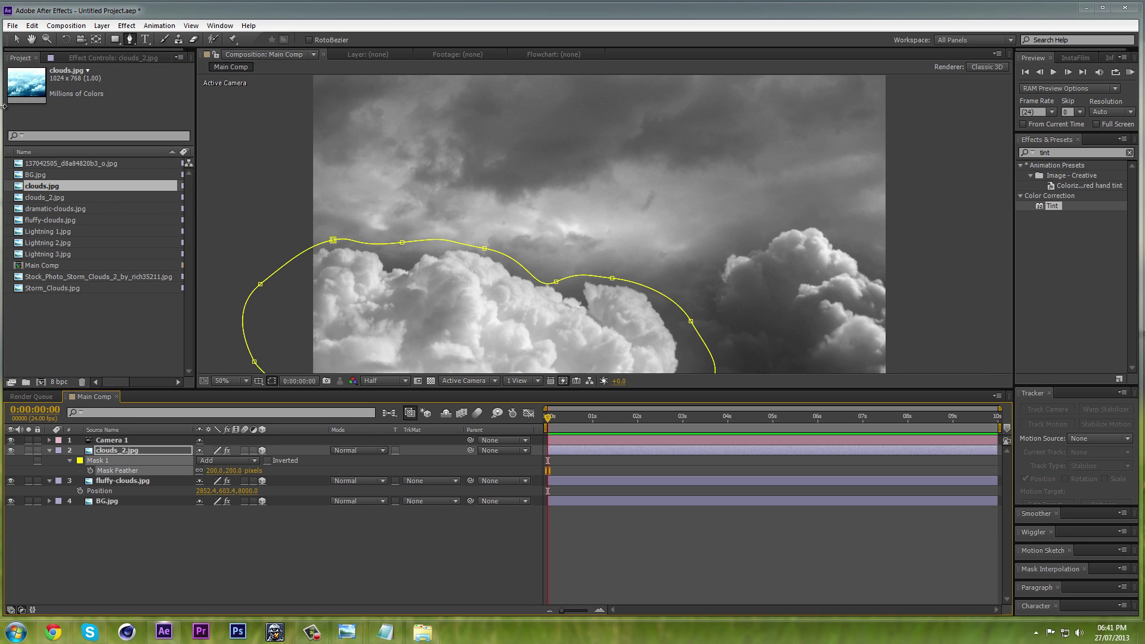
Step: Preview the remaining footage items and add Storm_Clouds.jpg to Main Comp between Camera 1 and clouds_2.jpg
left_click(27, 231)
left_click(36, 243)
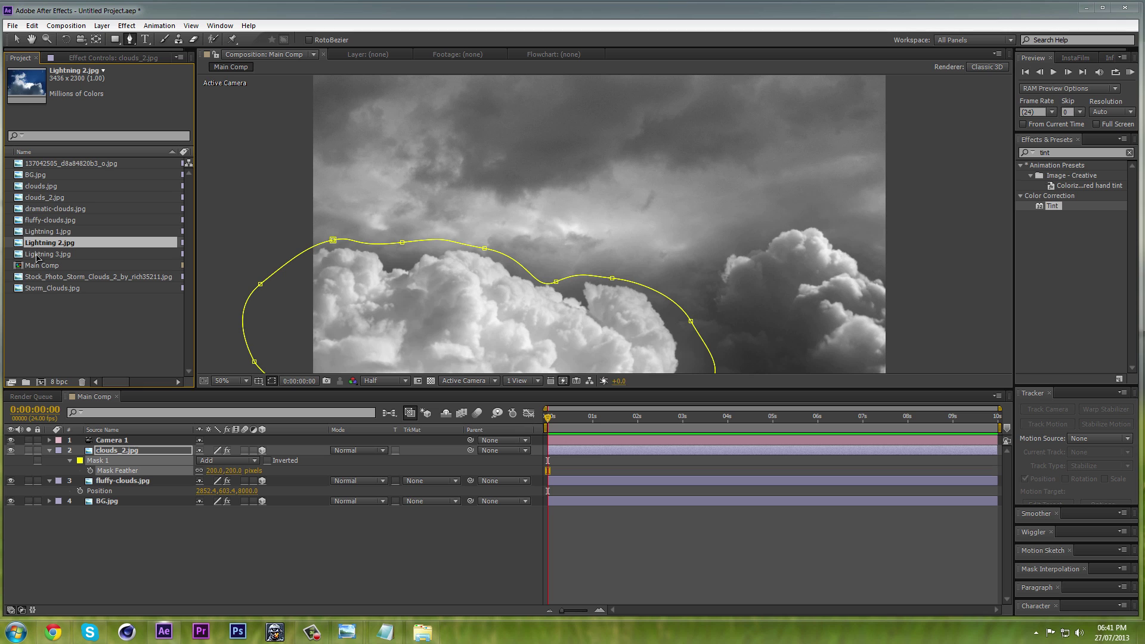
left_click(37, 255)
left_click(37, 266)
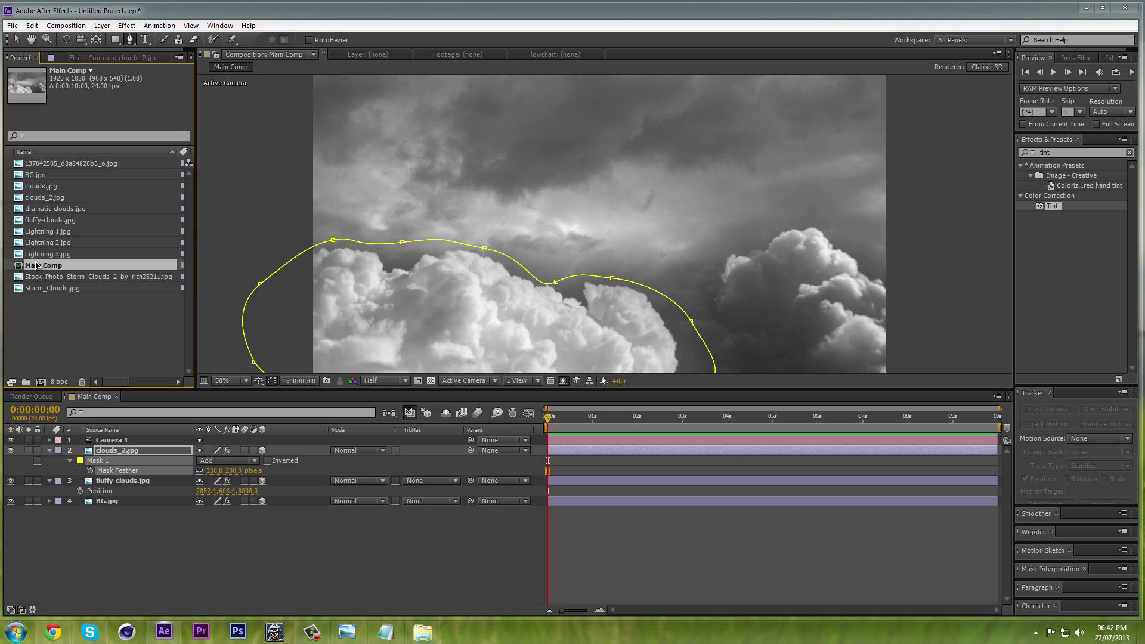
left_click(46, 278)
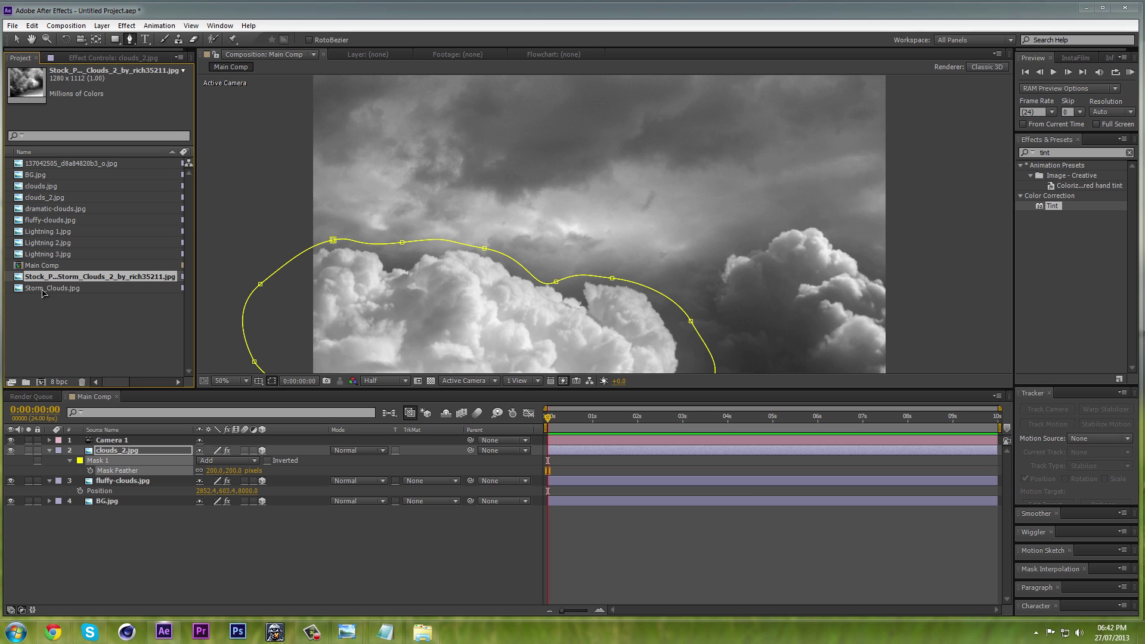
left_click(42, 289)
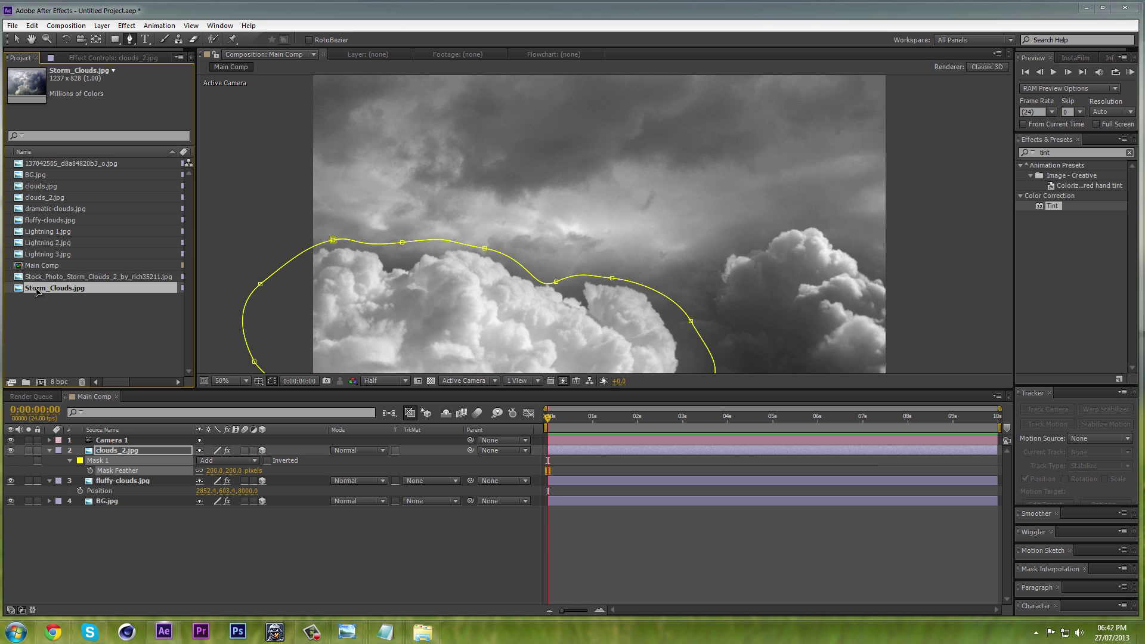
left_click_drag(36, 291, 113, 446)
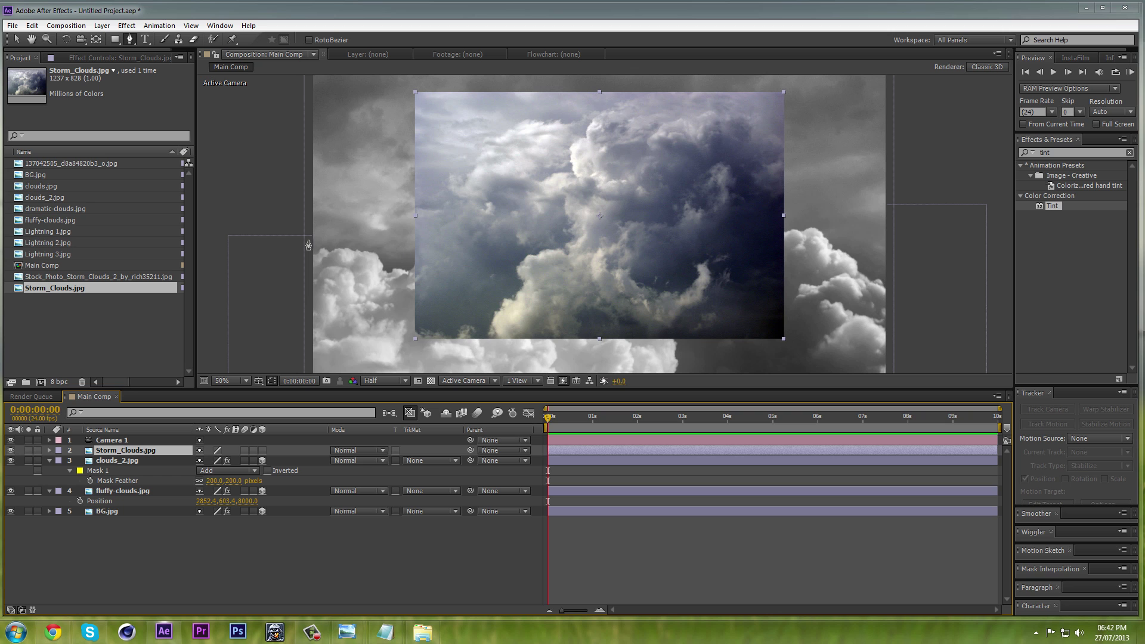
Step: Move Storm_Clouds.jpg toward the frame's upper right to about X 1338, Y 490 and make the layer 3D
left_click(16, 39)
left_click_drag(629, 204, 716, 202)
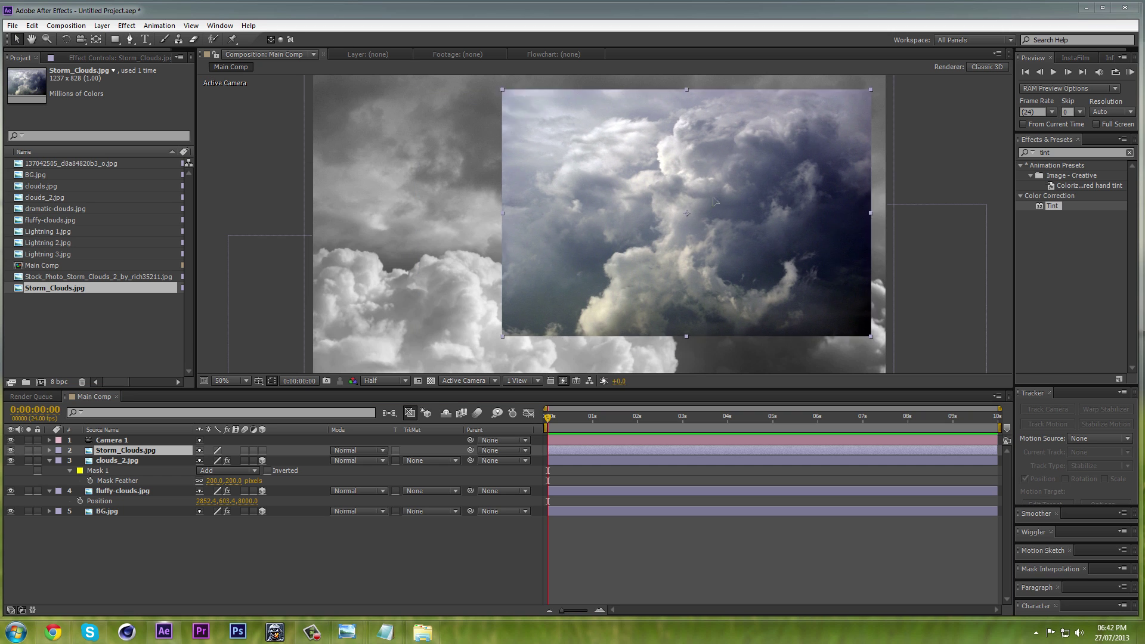
left_click(262, 450)
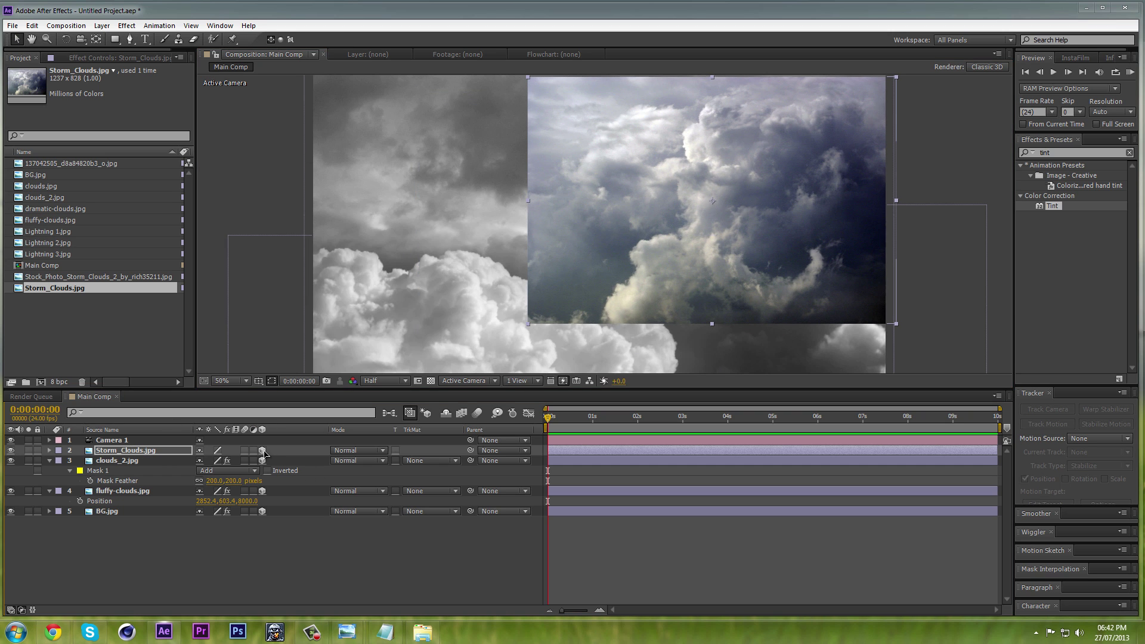
Step: Show the position of Storm_Clouds.jpg and set its Z position to 5000
left_click(144, 450)
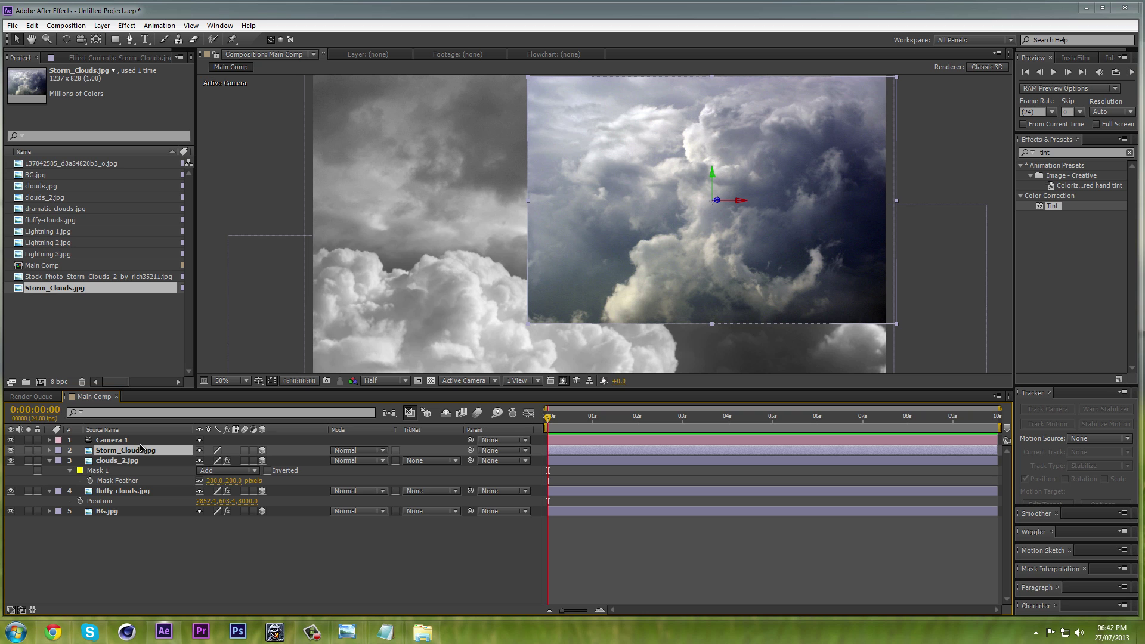
key("p")
left_click(247, 461)
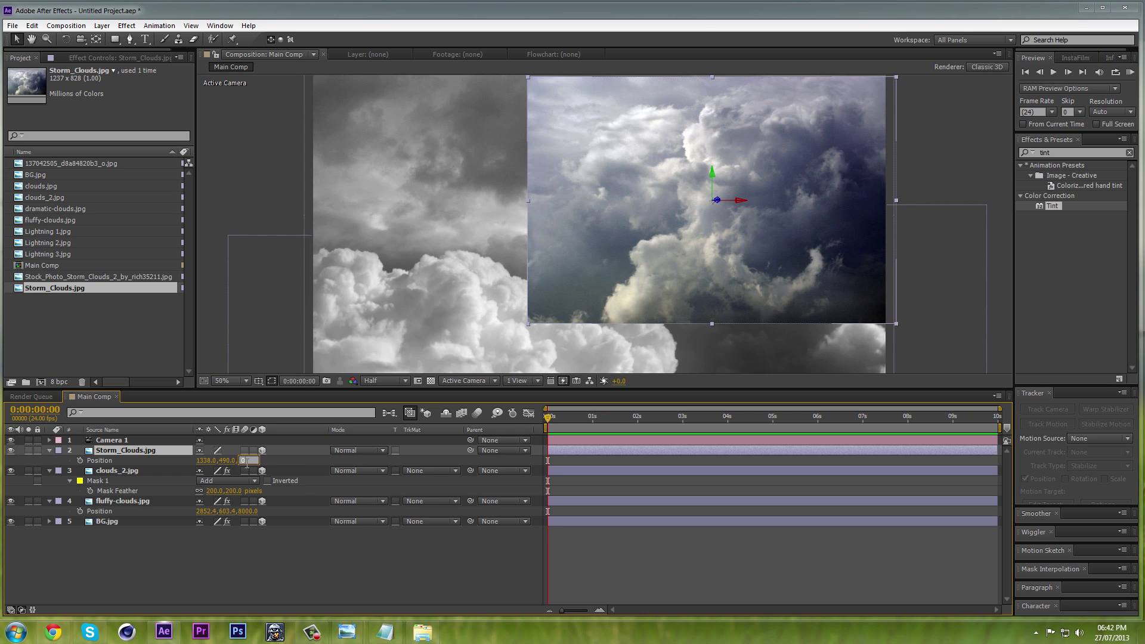
type("500")
key("Return")
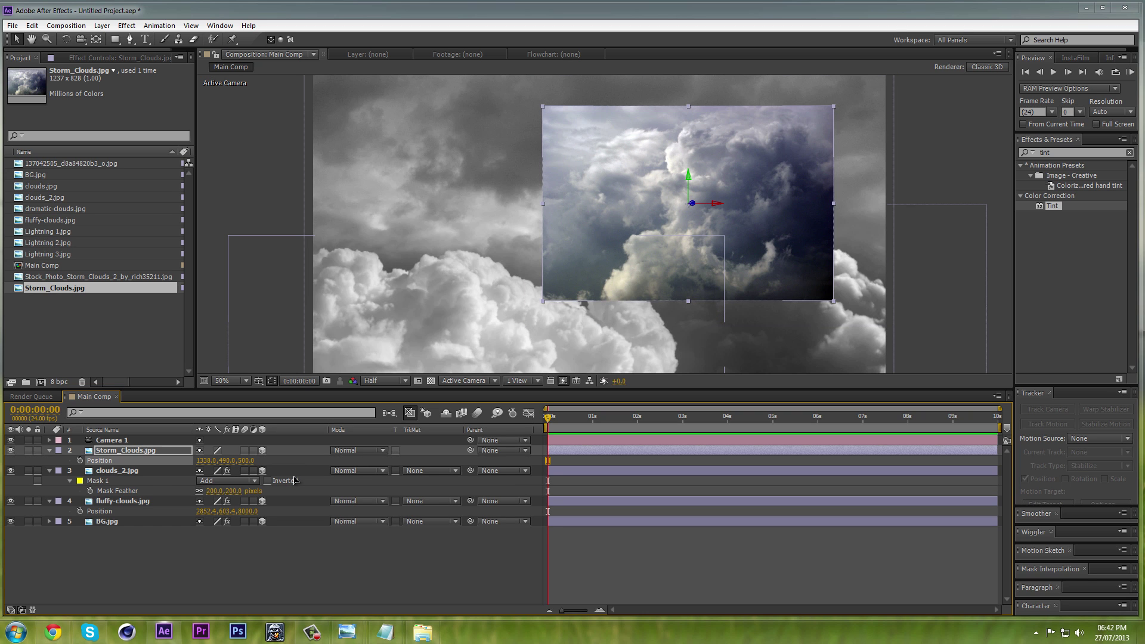
left_click(250, 460)
type("5")
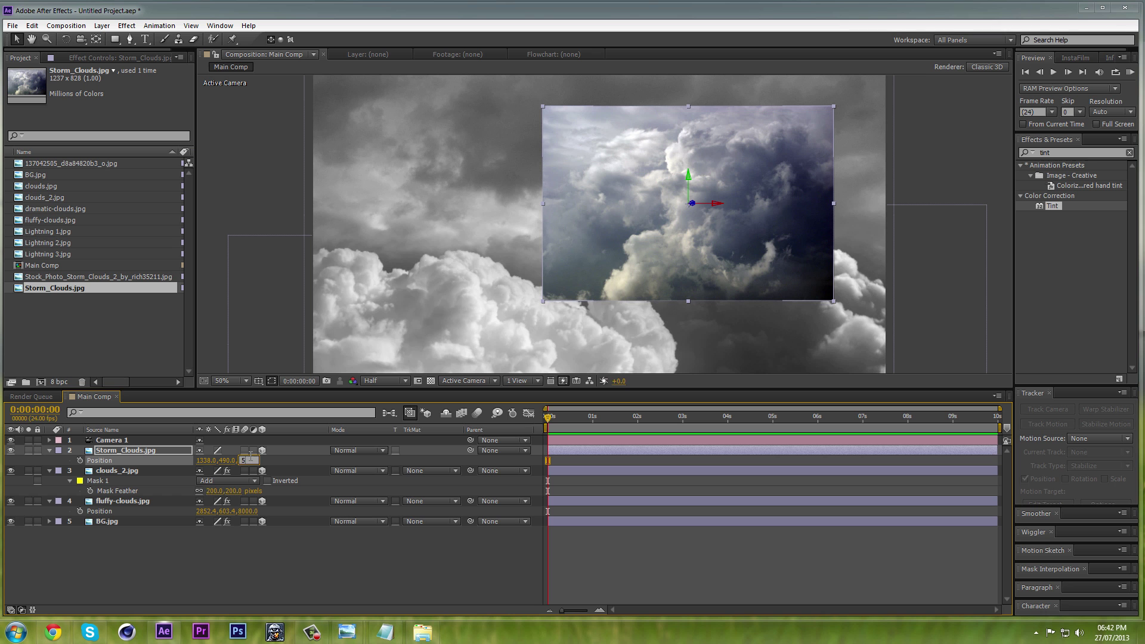
type("000")
key("Return")
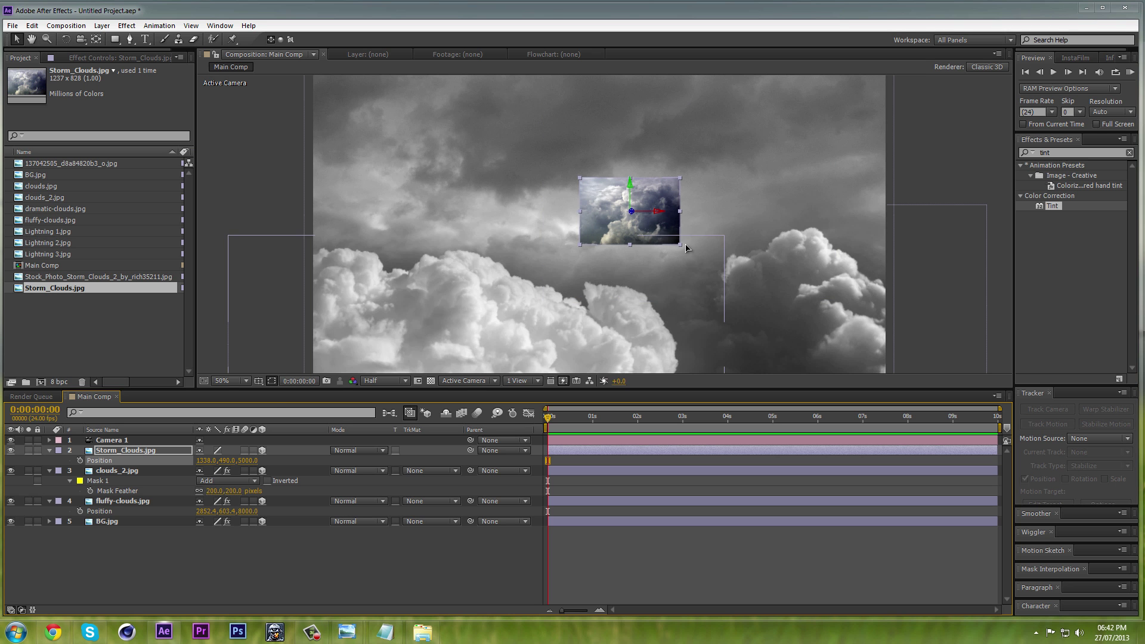
Step: Scale Storm_Clouds.jpg up to most of the frame's width and move it to about X 1905, Y 122
left_click_drag(686, 249, 839, 350)
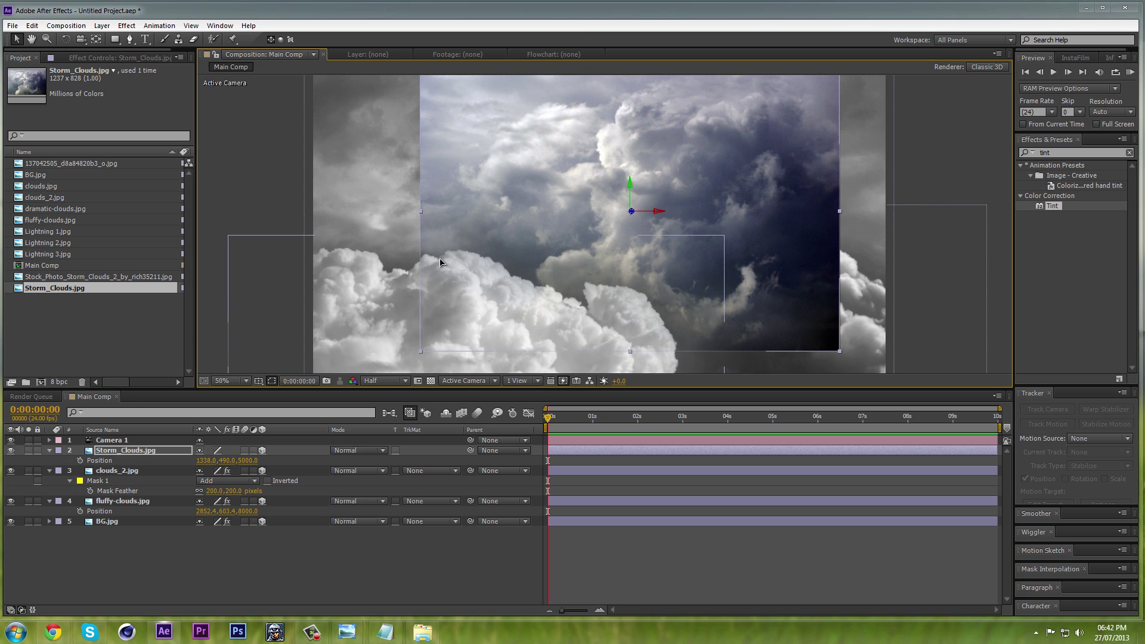
left_click_drag(440, 263, 589, 230)
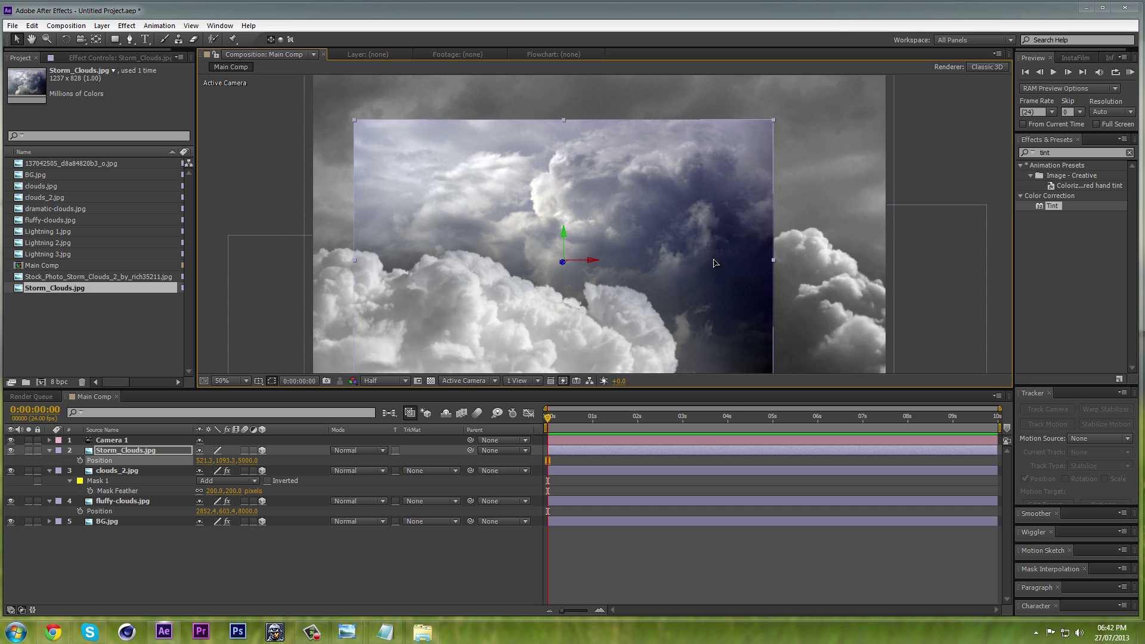
left_click_drag(710, 256, 779, 234)
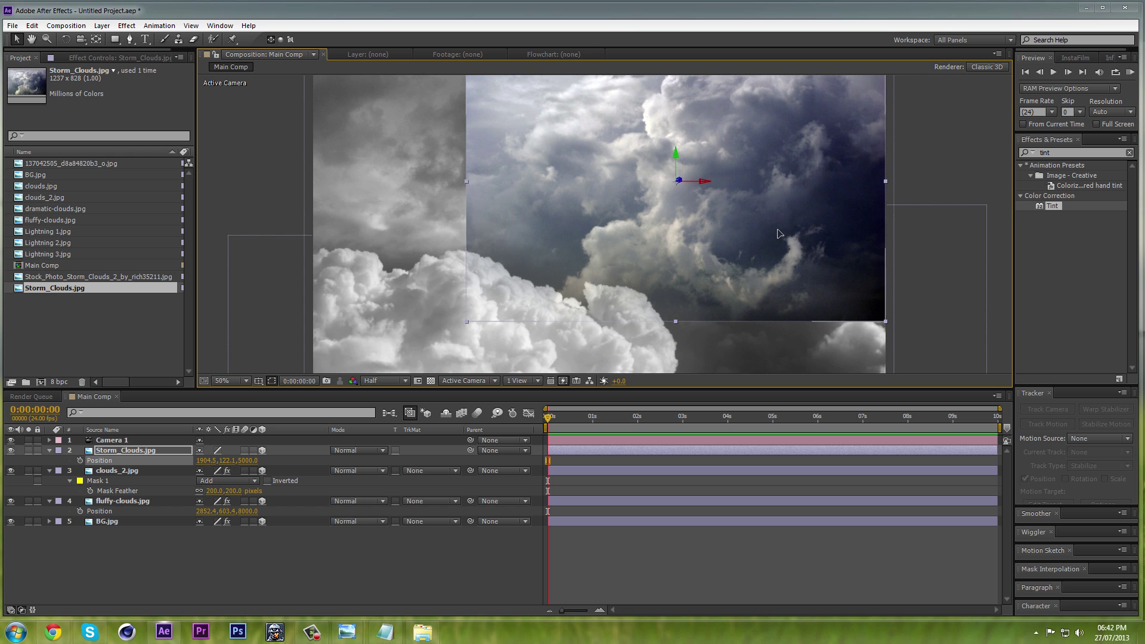
Step: Set the Z Rotation of Storm_Clouds.jpg to -45° and shift the layer further into the frame's upper right
key("r")
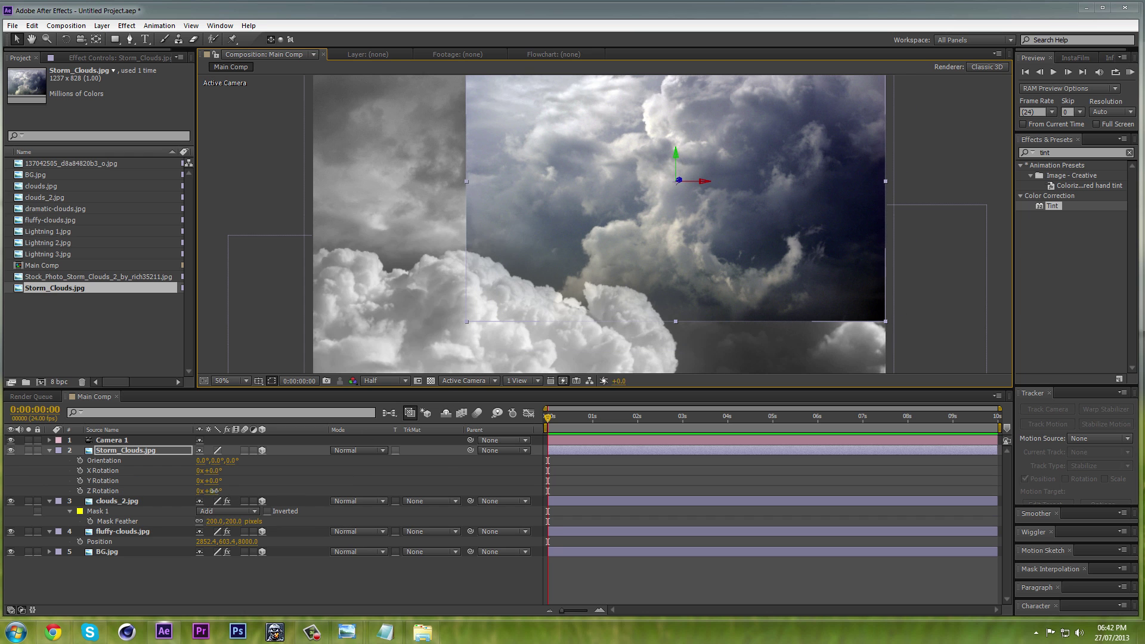
left_click_drag(214, 490, 187, 492)
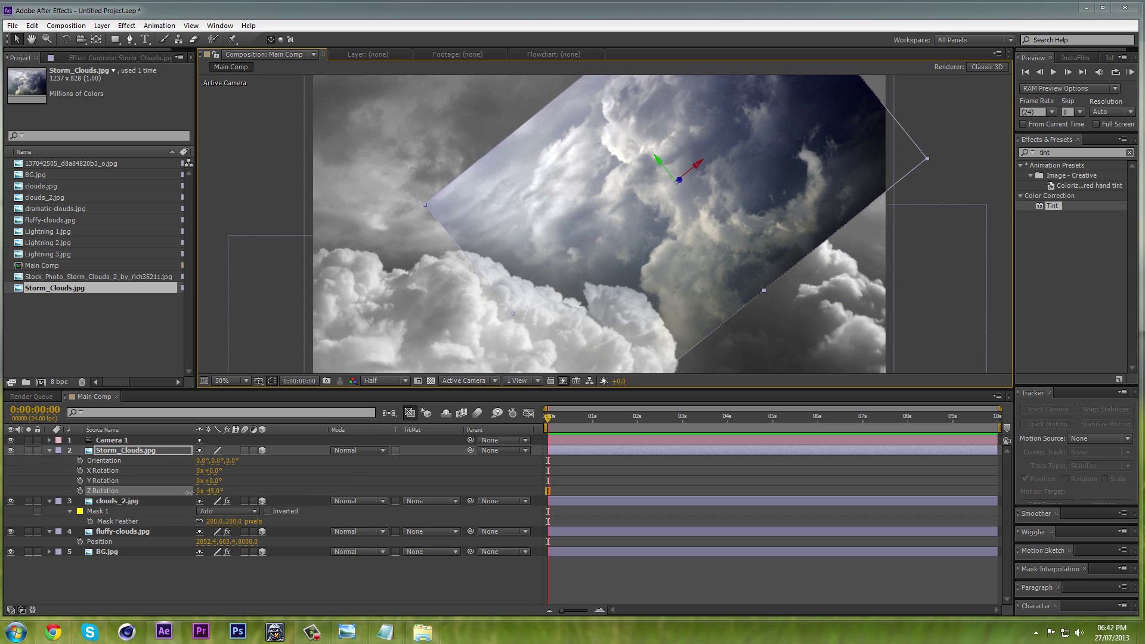
left_click_drag(631, 268, 742, 248)
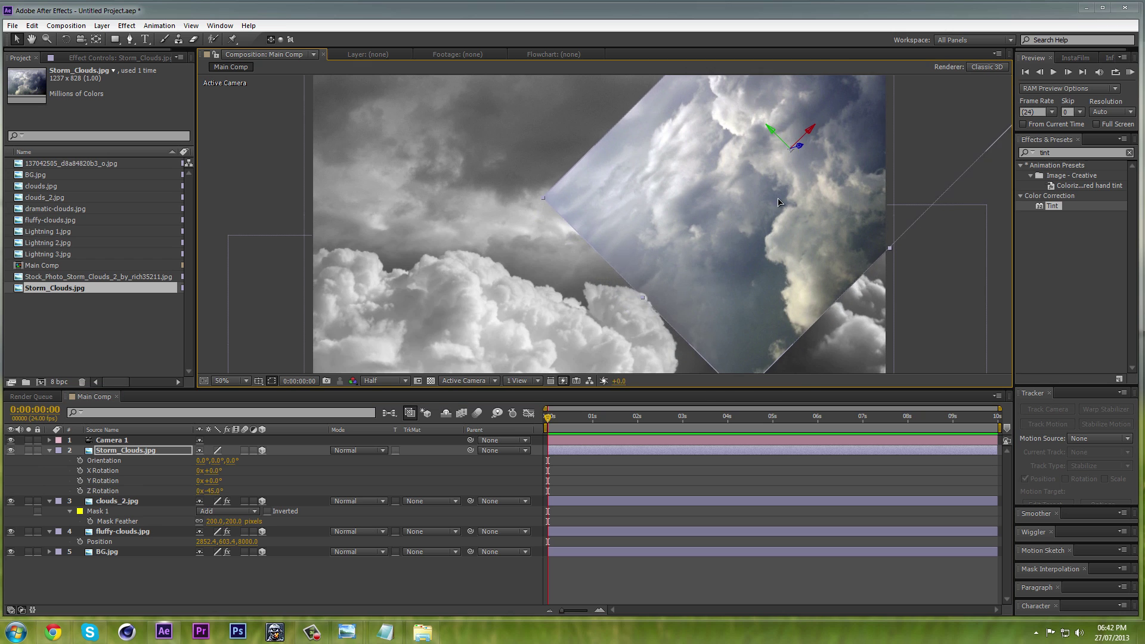
Step: Draw a closed curved mask on Storm_Clouds.jpg around the cloud column at the frame's right side, and show its Mask Feather property
key("comma")
key("h")
key("v")
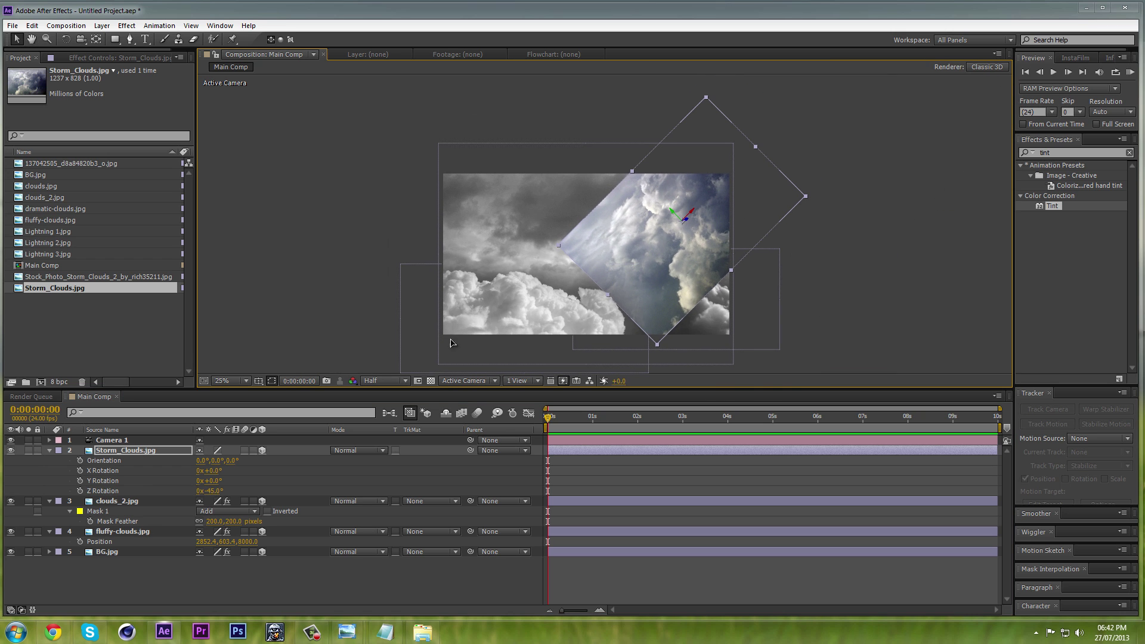
key("g")
mouse_move(637, 156)
left_mouse_down()
mouse_move(621, 212)
mouse_move(650, 255)
left_mouse_up()
left_click(654, 273)
left_click(666, 295)
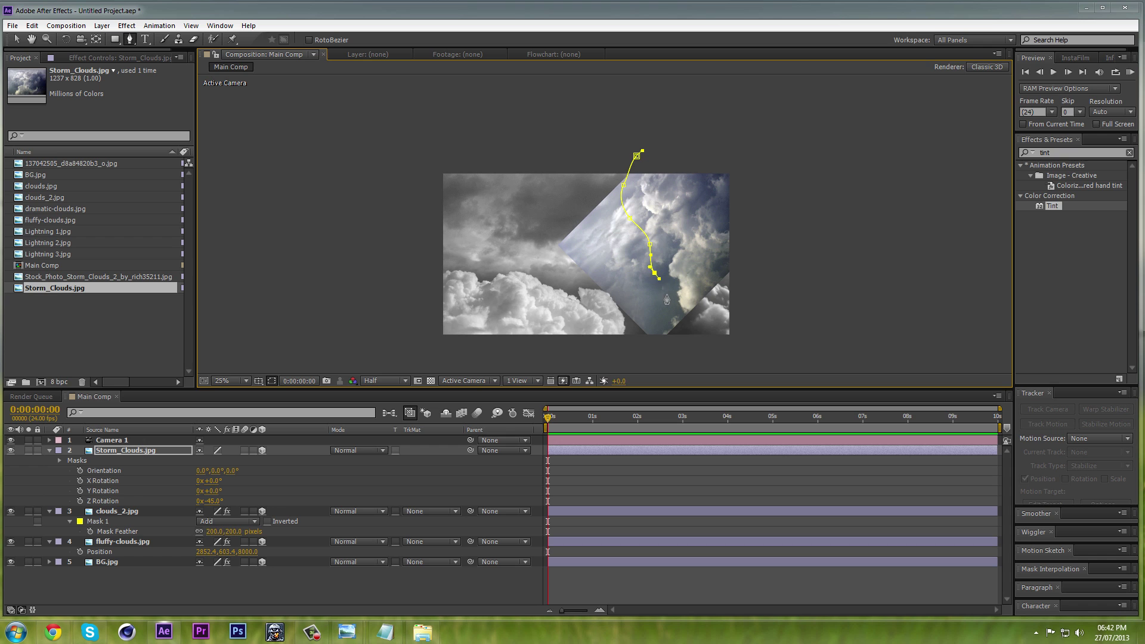
left_click(682, 302)
left_click(719, 293)
left_click_drag(755, 269, 777, 200)
left_click(756, 174)
left_click_drag(686, 147, 705, 145)
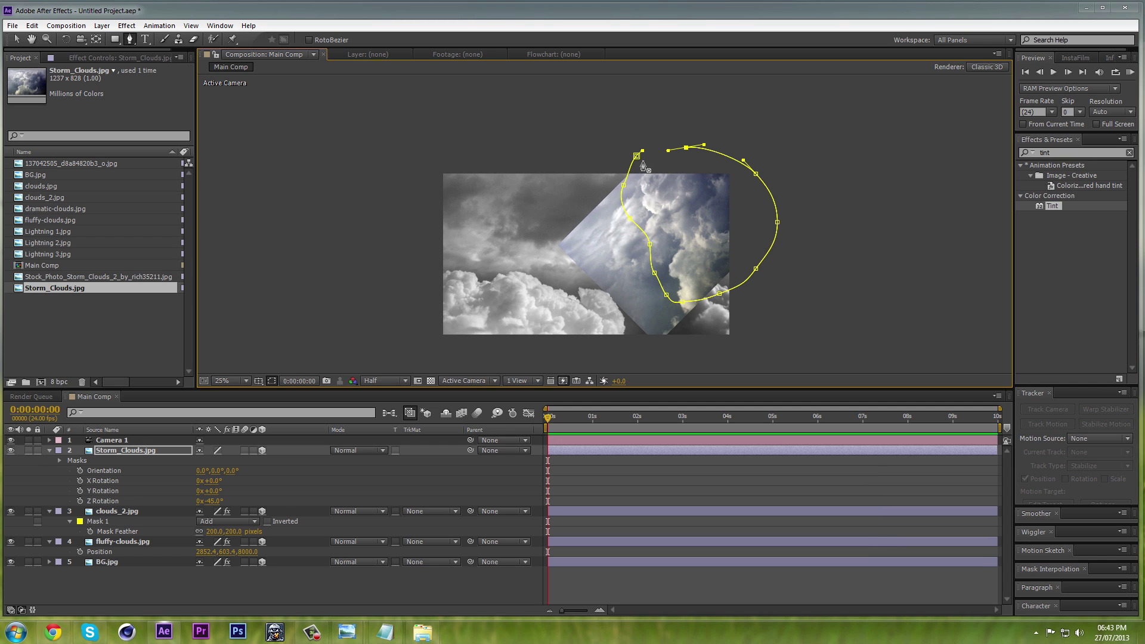
left_click(637, 156)
key("f")
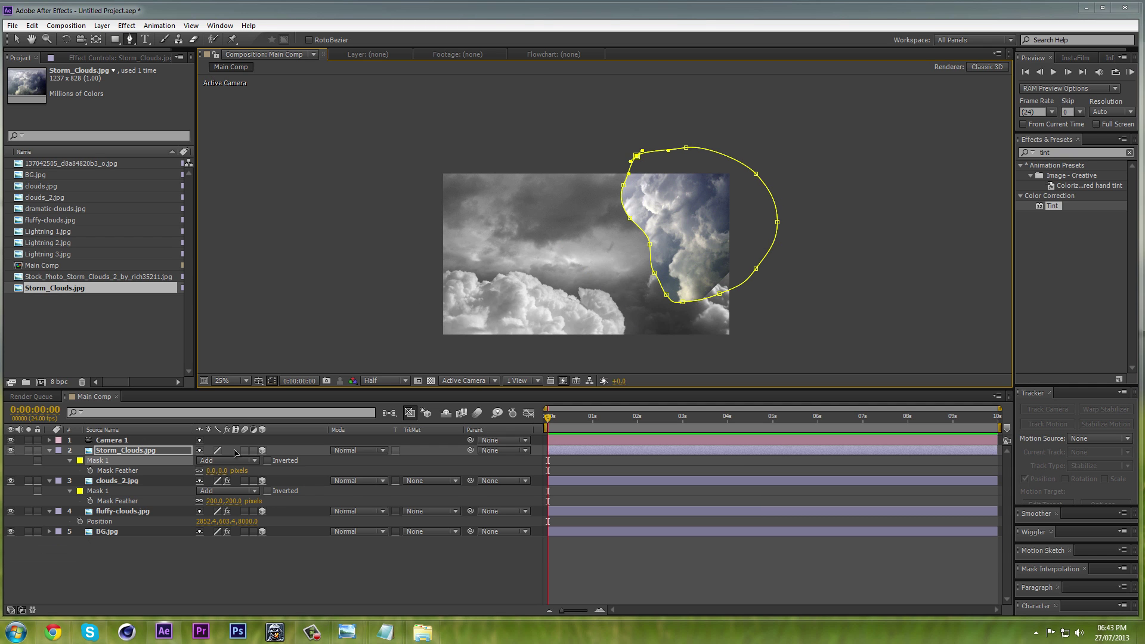
Step: Set the Mask Feather of Mask 1 on Storm_Clouds.jpg to 200 pixels
left_click(216, 471)
type("00.0")
key("Return")
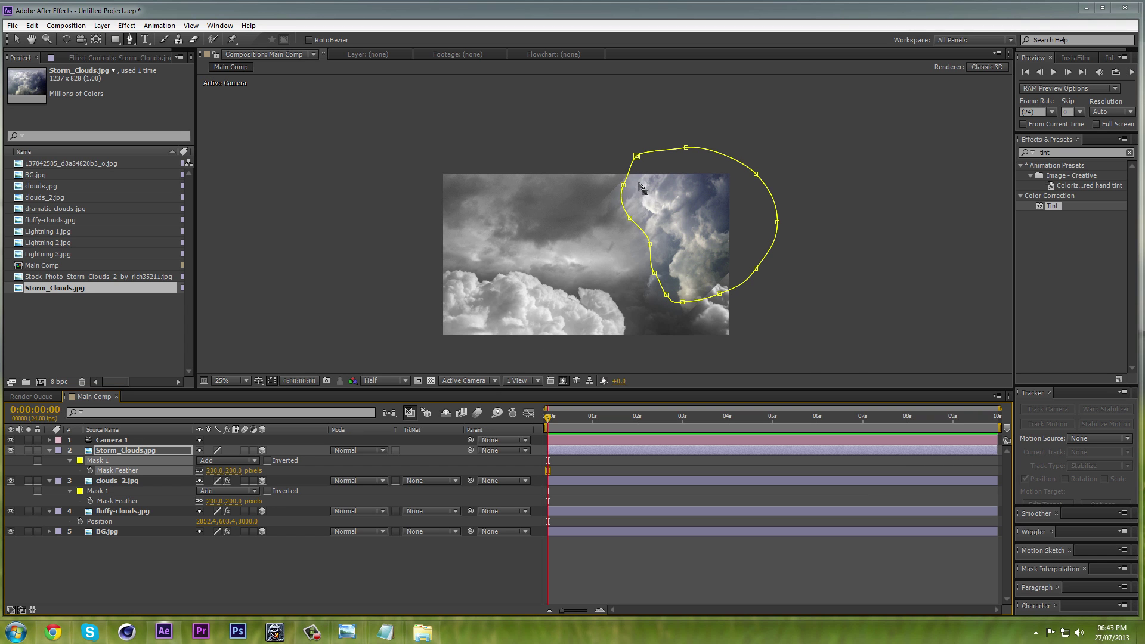
Step: Pull the points on the left edge of the Storm_Clouds.jpg mask inward toward the bright cloud column
scroll(613, 196, "up", 2)
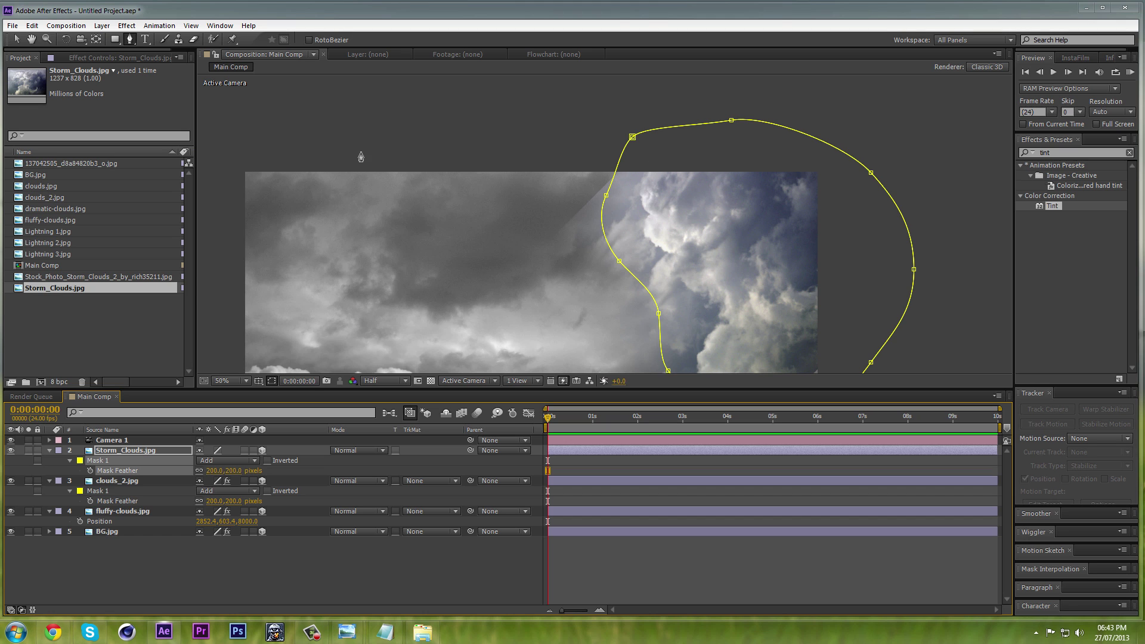
left_click(17, 39)
left_click(606, 195)
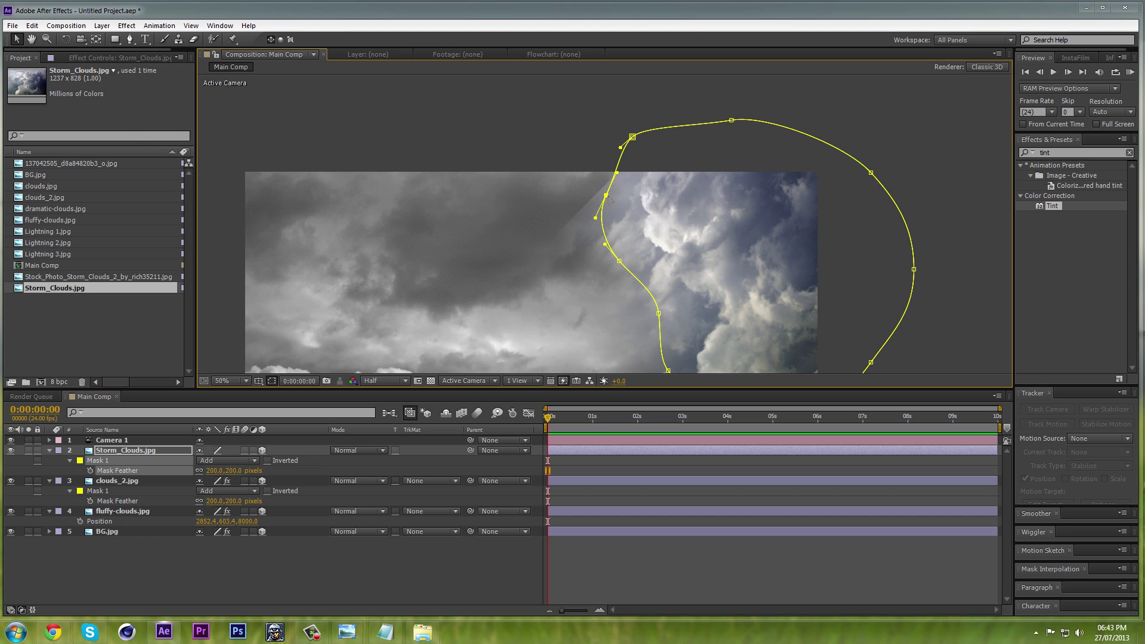
left_click_drag(608, 197, 699, 152)
left_click_drag(576, 243, 647, 133)
Step: Raise the lower points of the Storm_Clouds.jpg mask so its bottom edge sits near the top of the dark cloud at the frame's lower right
key("space")
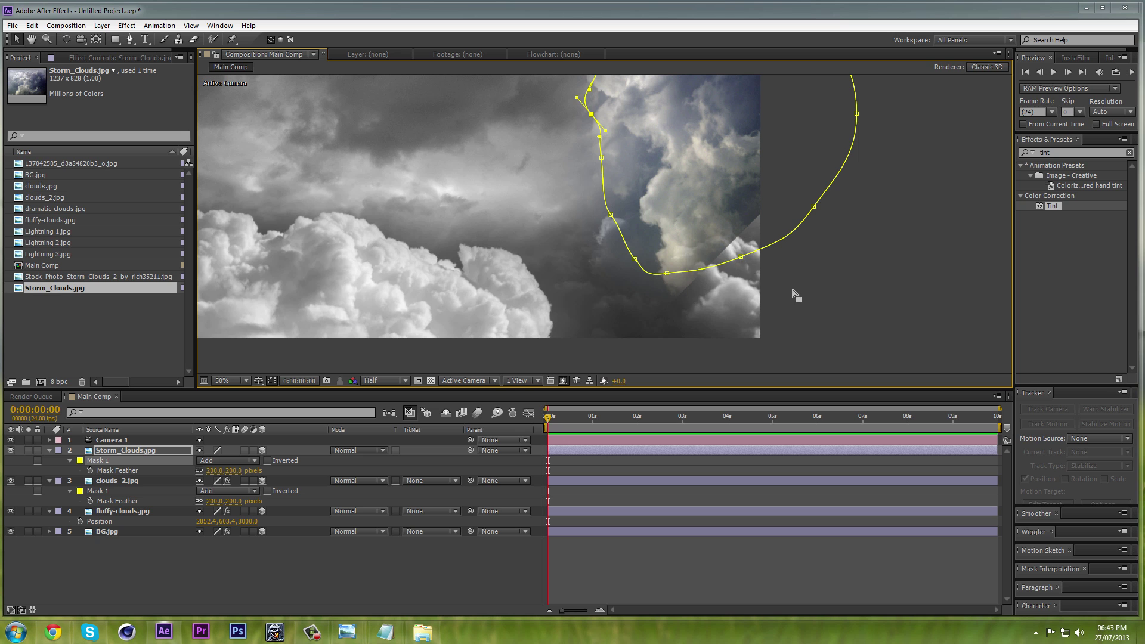
left_click_drag(740, 256, 716, 197)
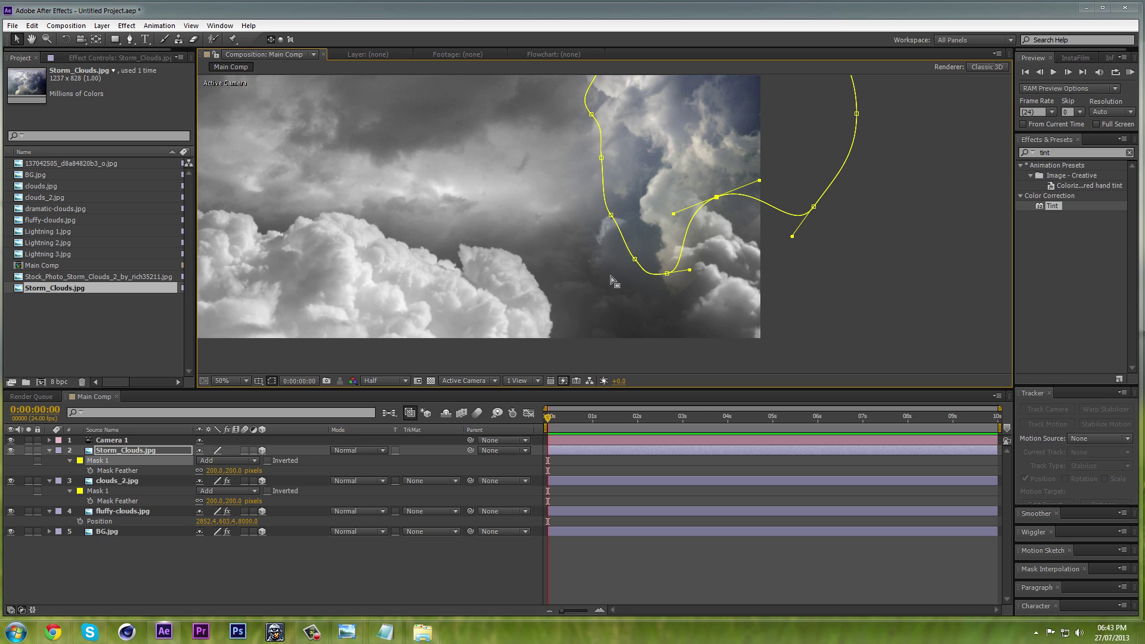
left_click(121, 453)
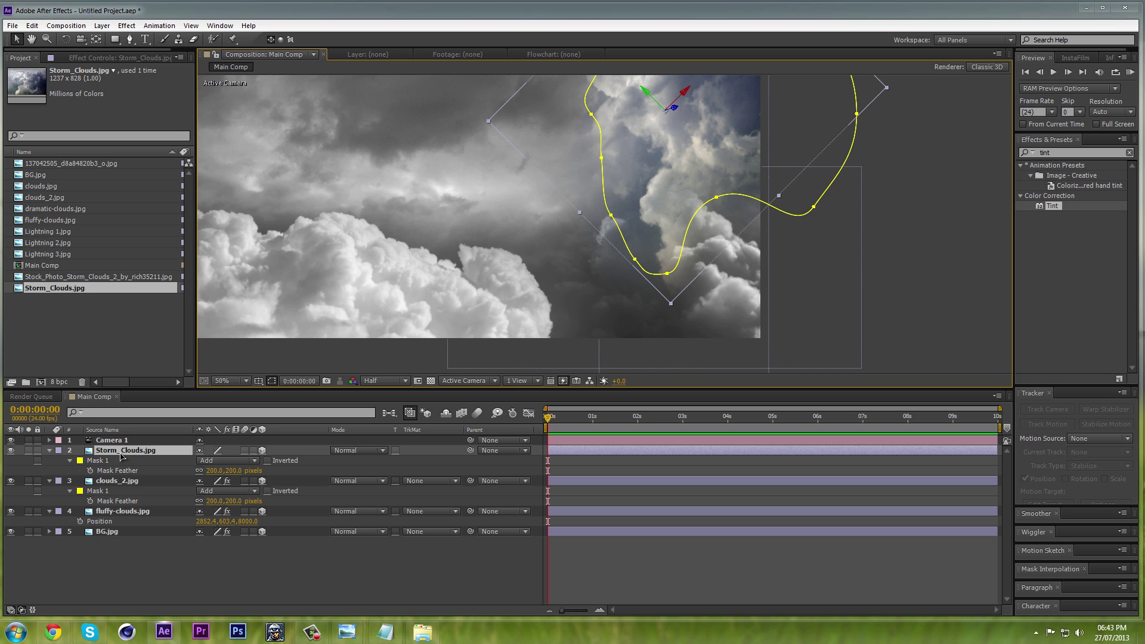
left_click(107, 461)
left_click(666, 273)
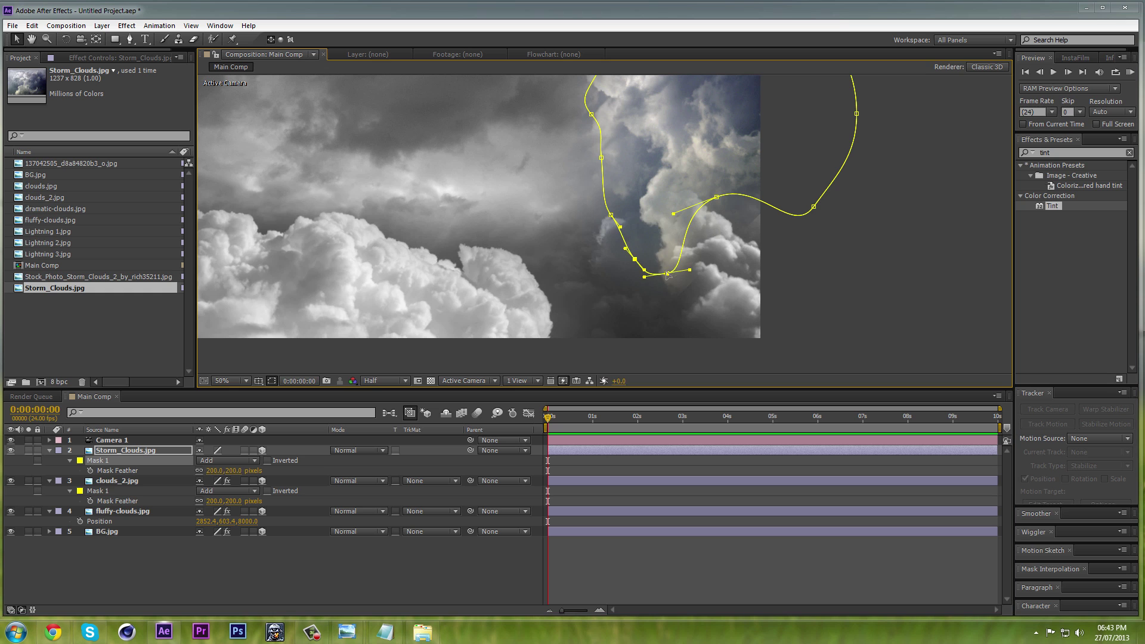
left_click_drag(667, 273, 638, 170)
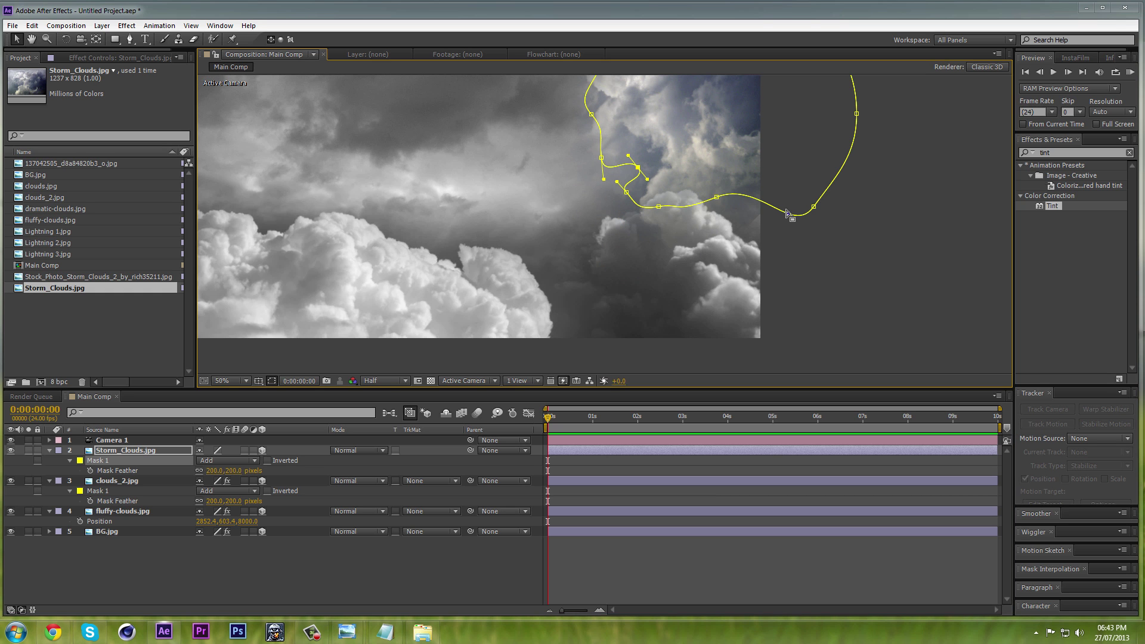
Step: Pull the lower-right points of the Storm_Clouds.jpg mask up and inward to the frame's right edge
left_click_drag(753, 236, 739, 290)
left_click(798, 261)
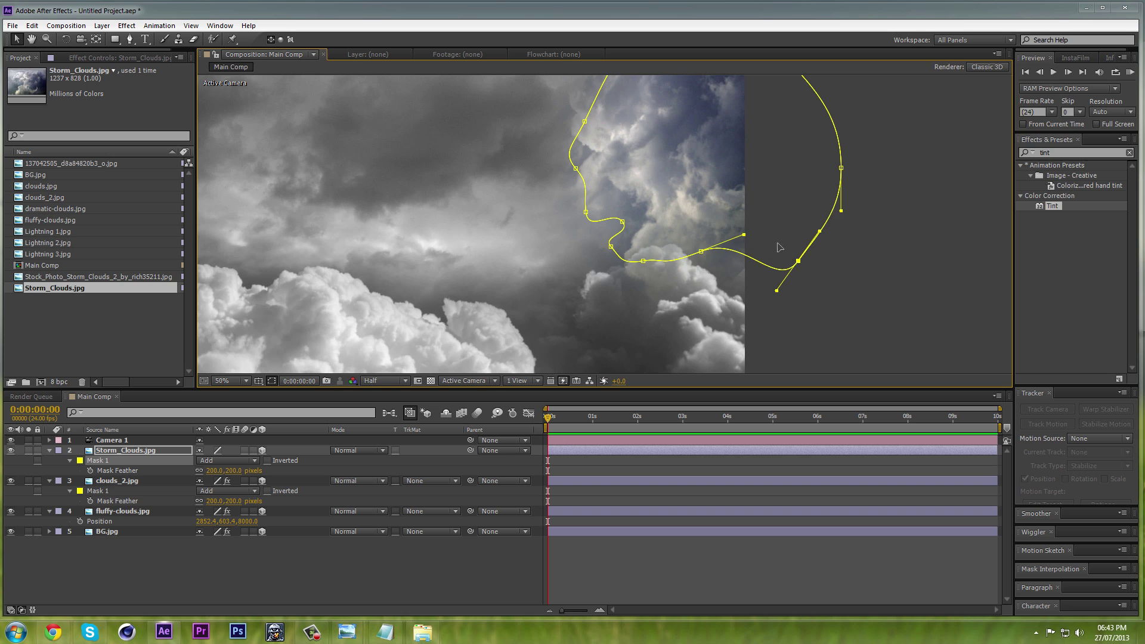
left_click_drag(798, 261, 750, 195)
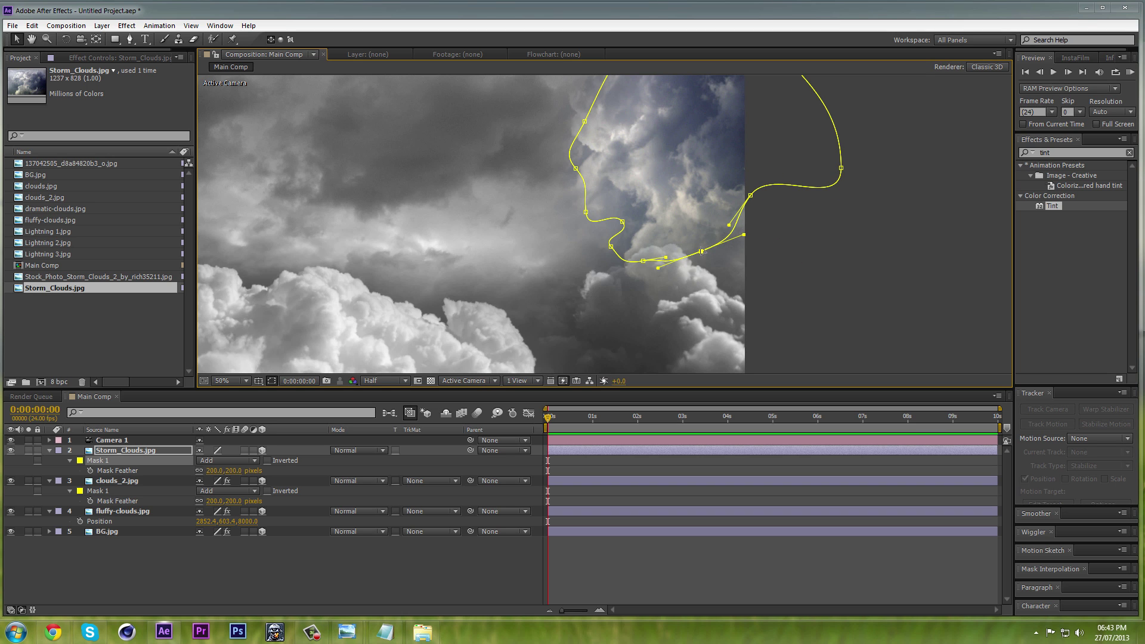
left_click_drag(701, 251, 694, 226)
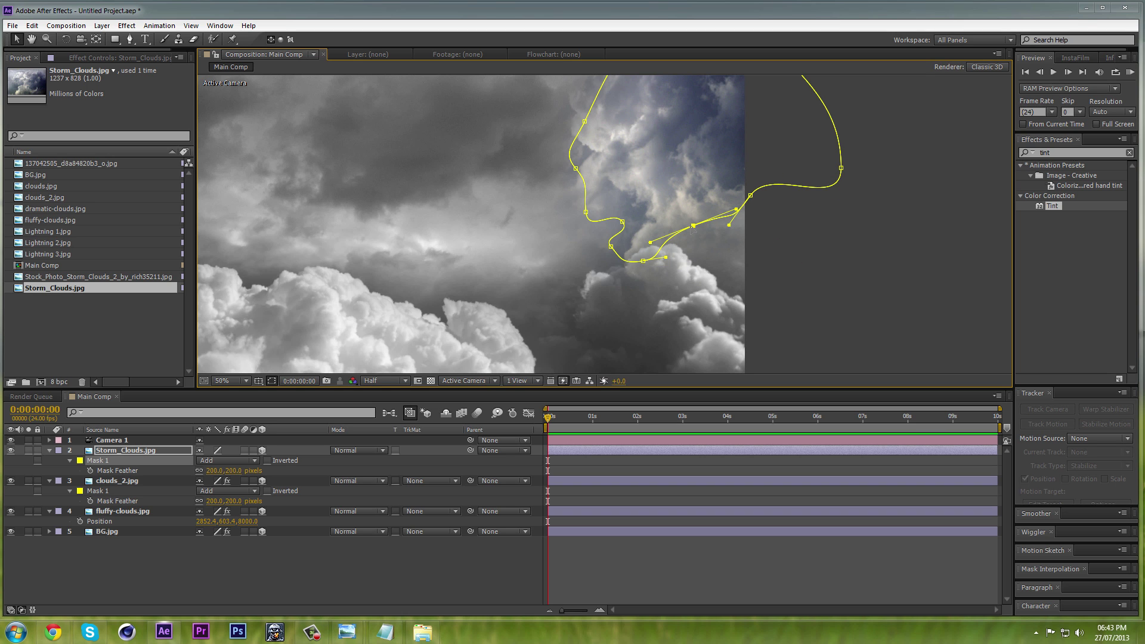
Step: Apply the Tint effect, mapping black to black and white to white at 100%, to Storm_Clouds.jpg and deselect the layer
left_click(124, 452)
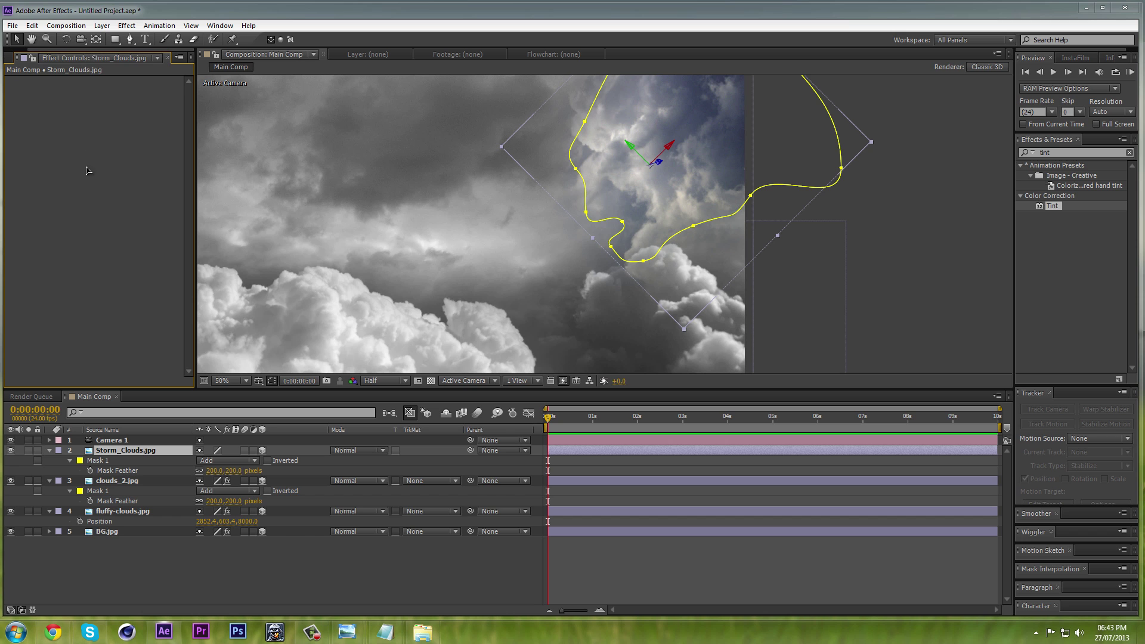
left_click_drag(87, 171, 87, 171)
left_click_drag(539, 127, 568, 215)
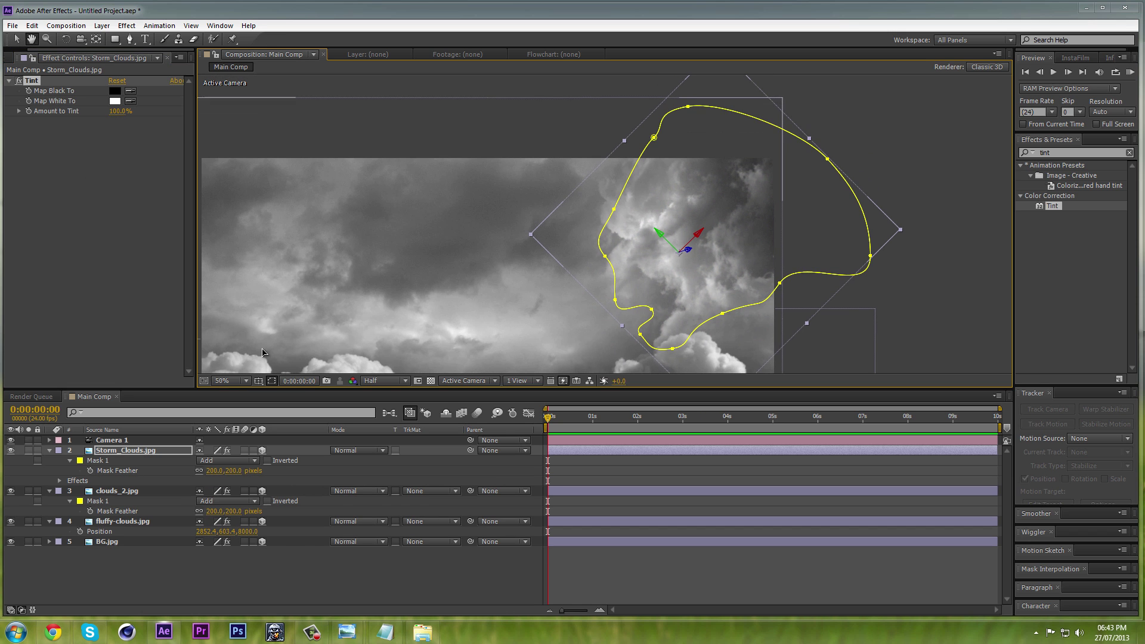
left_click(270, 381)
left_click(230, 380)
left_click(244, 403)
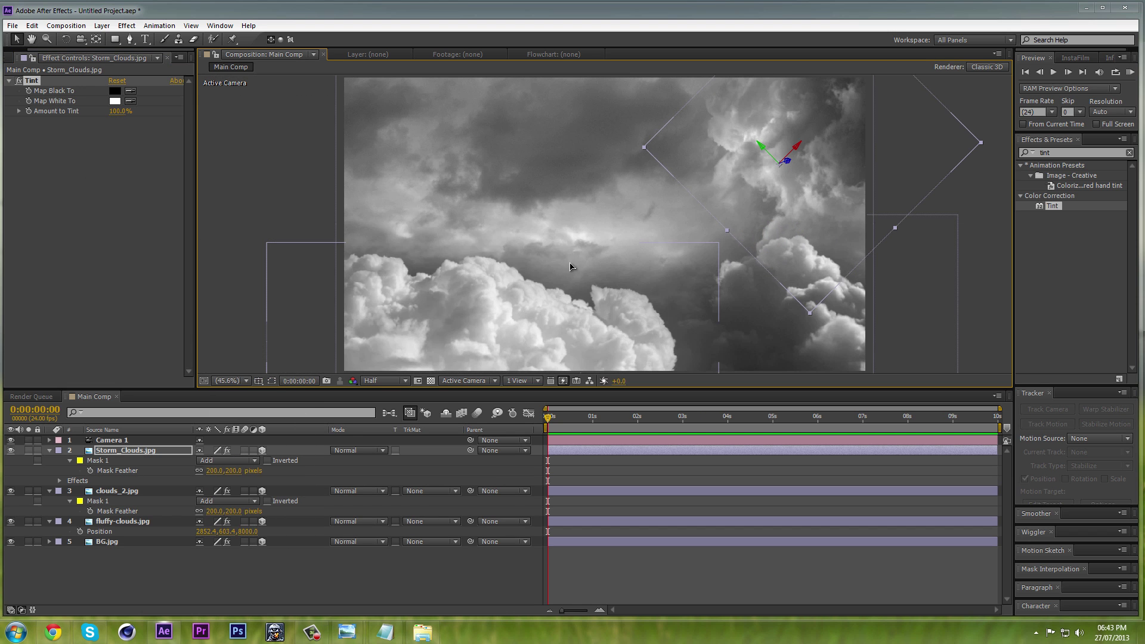
left_click(406, 558)
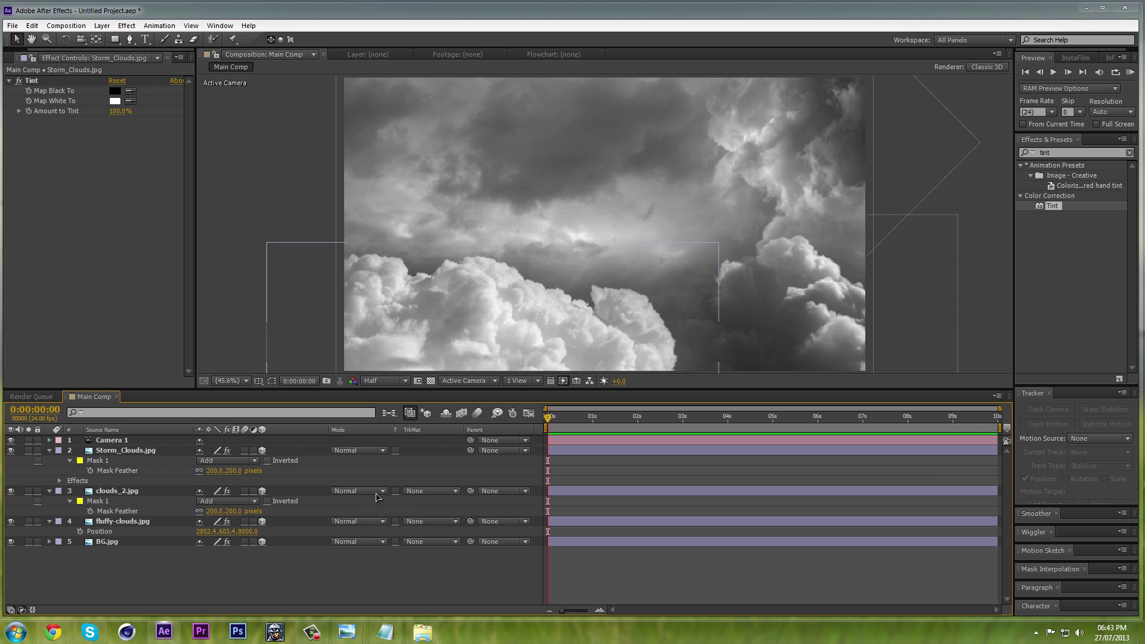
Step: Add clouds.jpg to Main Comp directly above Storm_Clouds.jpg and below Camera 1
left_click(19, 58)
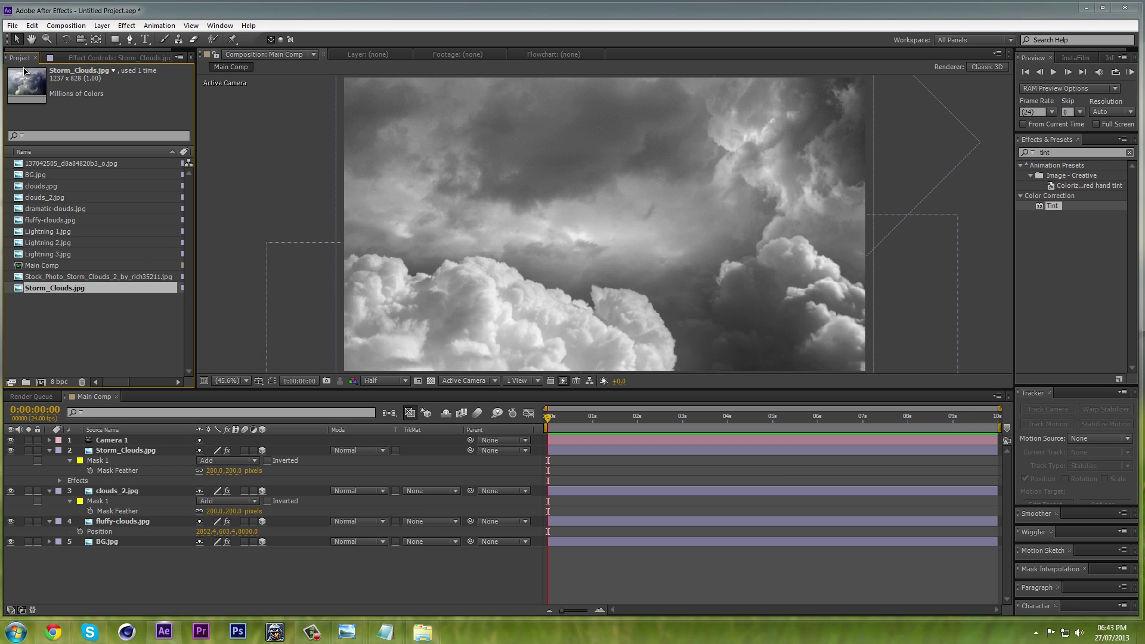
left_click(53, 187)
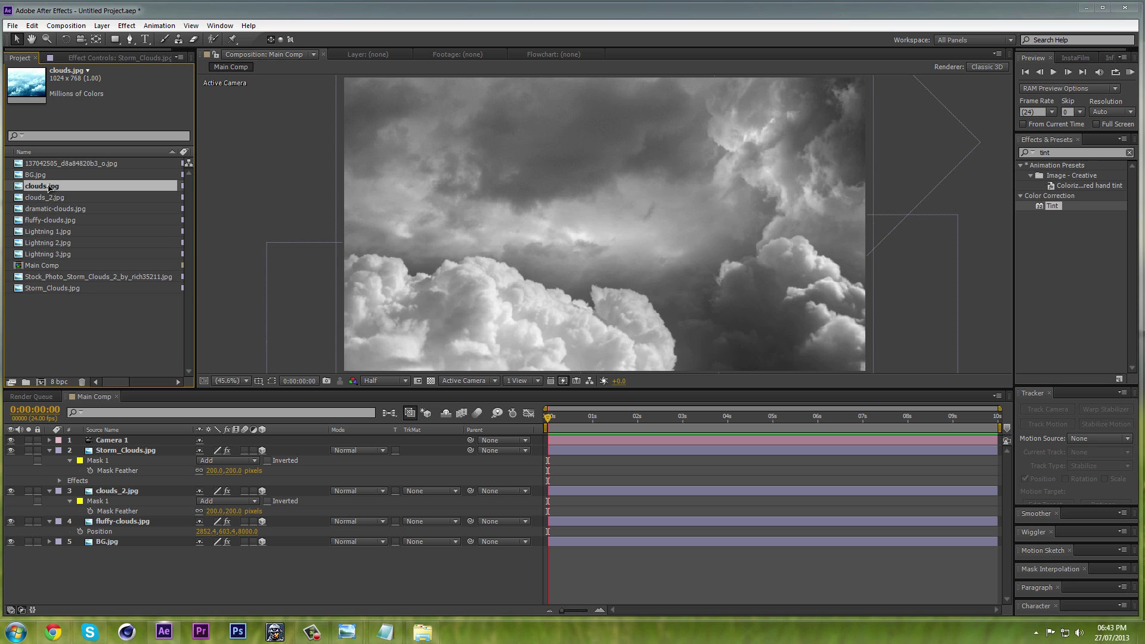
left_click_drag(43, 188, 127, 448)
Step: Paste the Tint effect onto clouds.jpg and make it a 3D layer
left_click(108, 59)
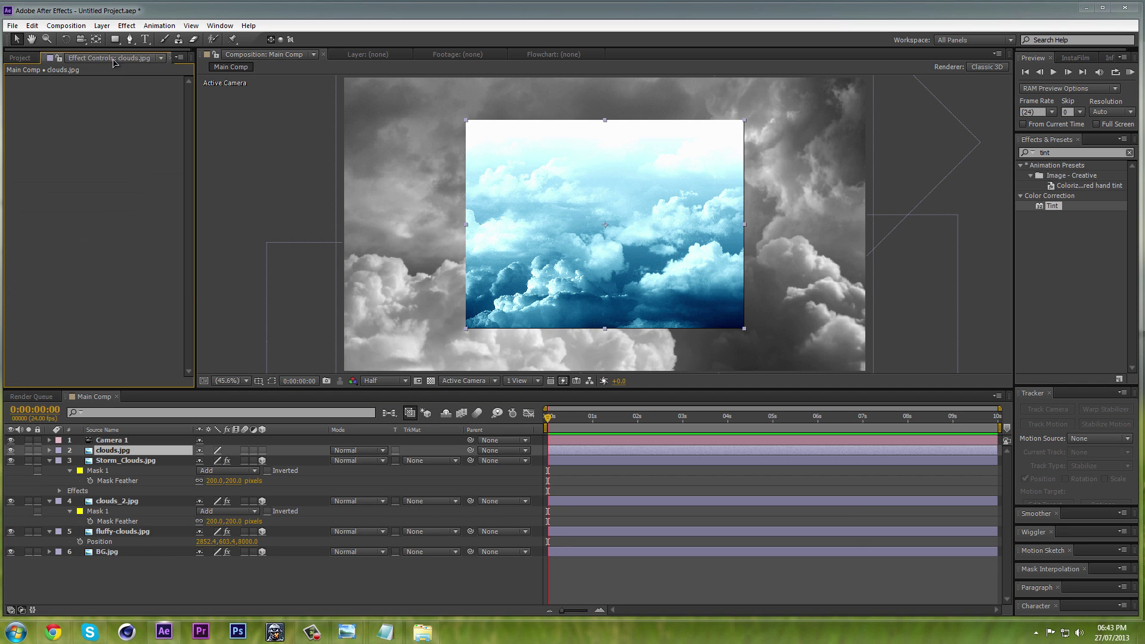
key("ctrl+v")
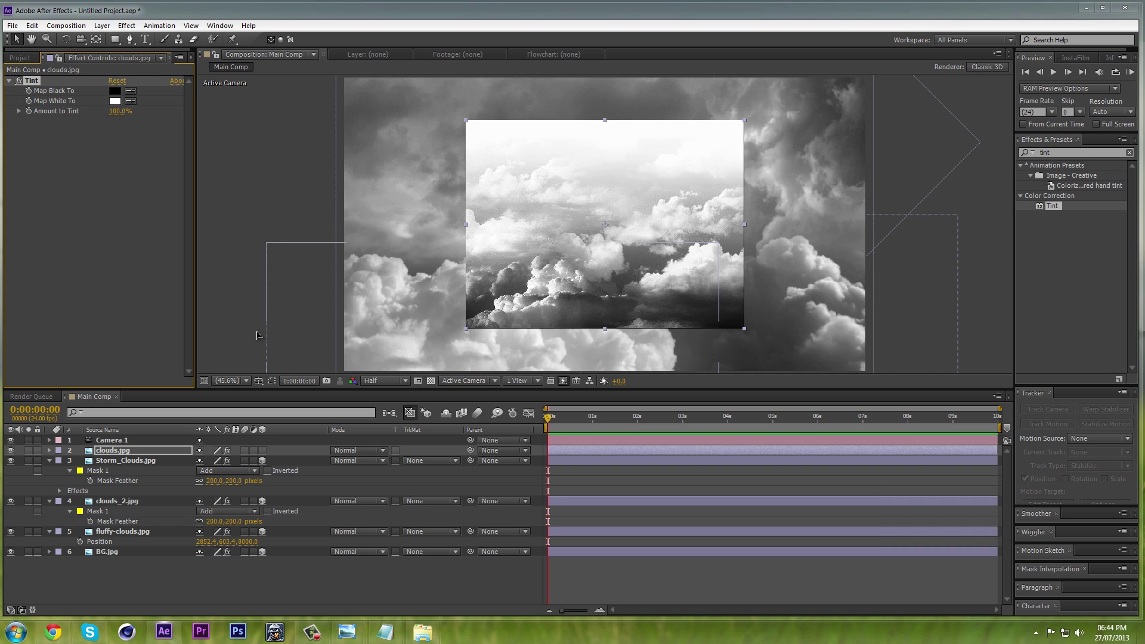
left_click(262, 451)
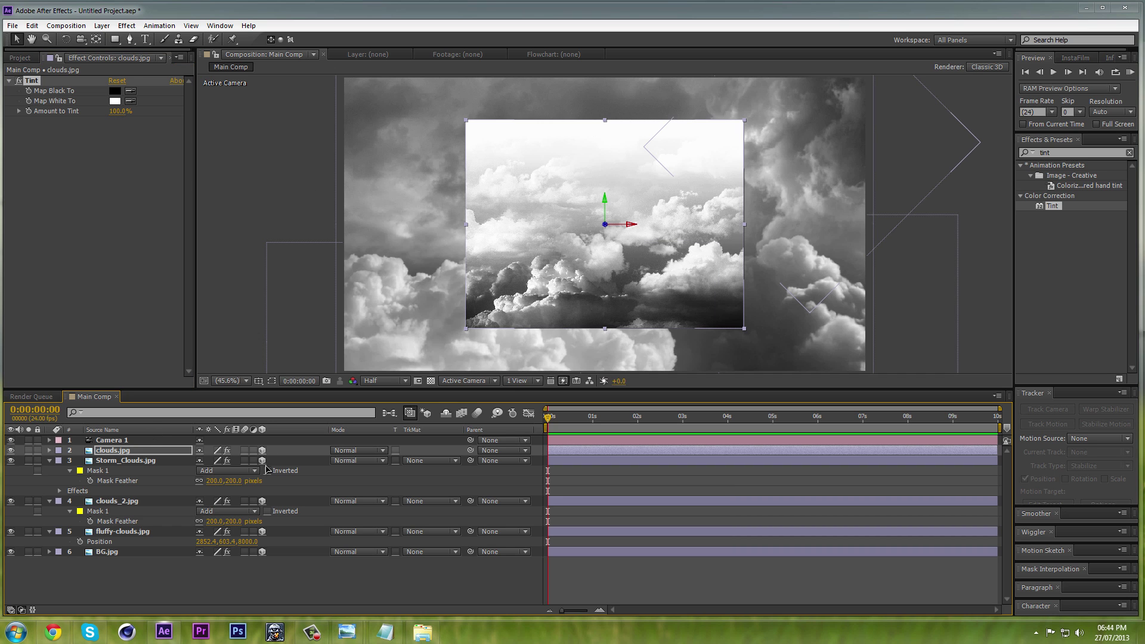
Step: Show the positions of clouds.jpg and Storm_Clouds.jpg, and set the Z position of clouds.jpg to 1000
left_click(174, 455)
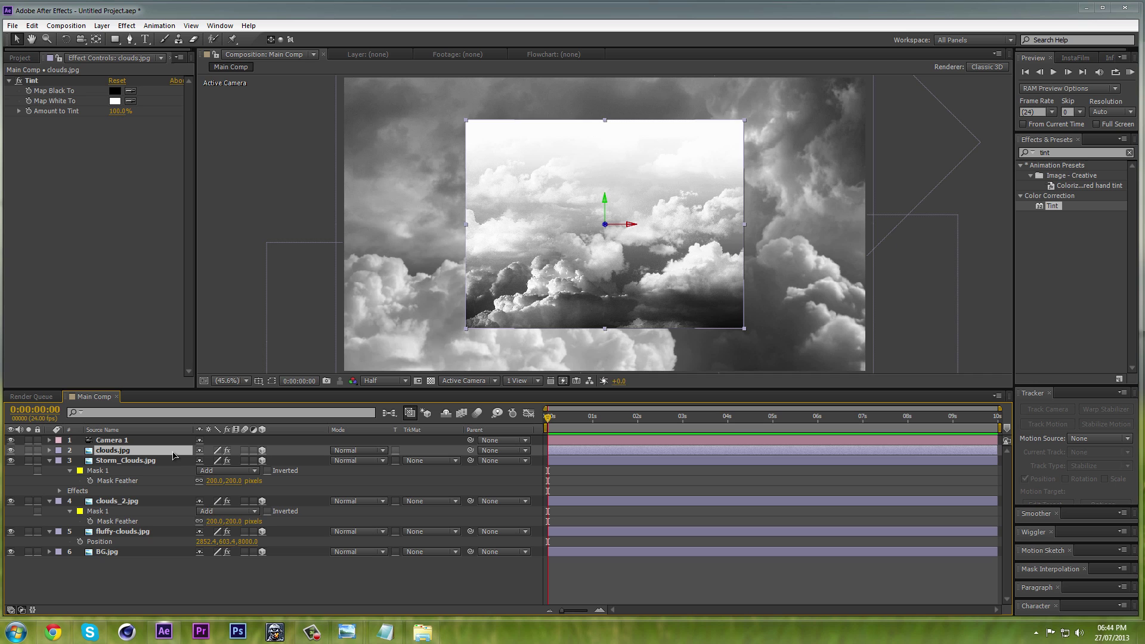
key("p")
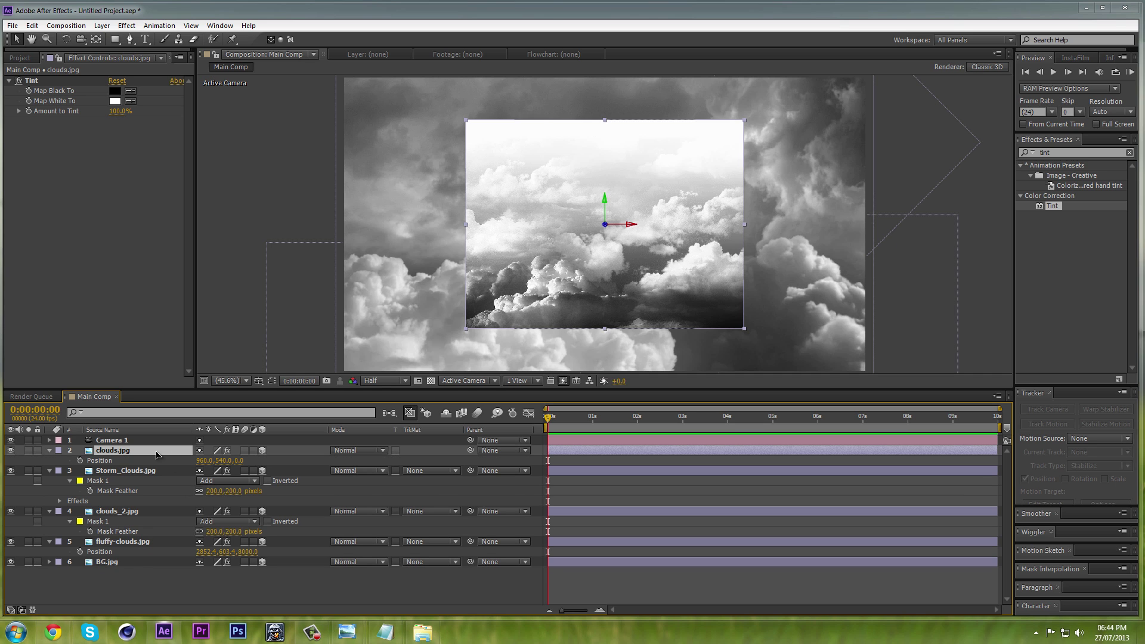
left_click(235, 461)
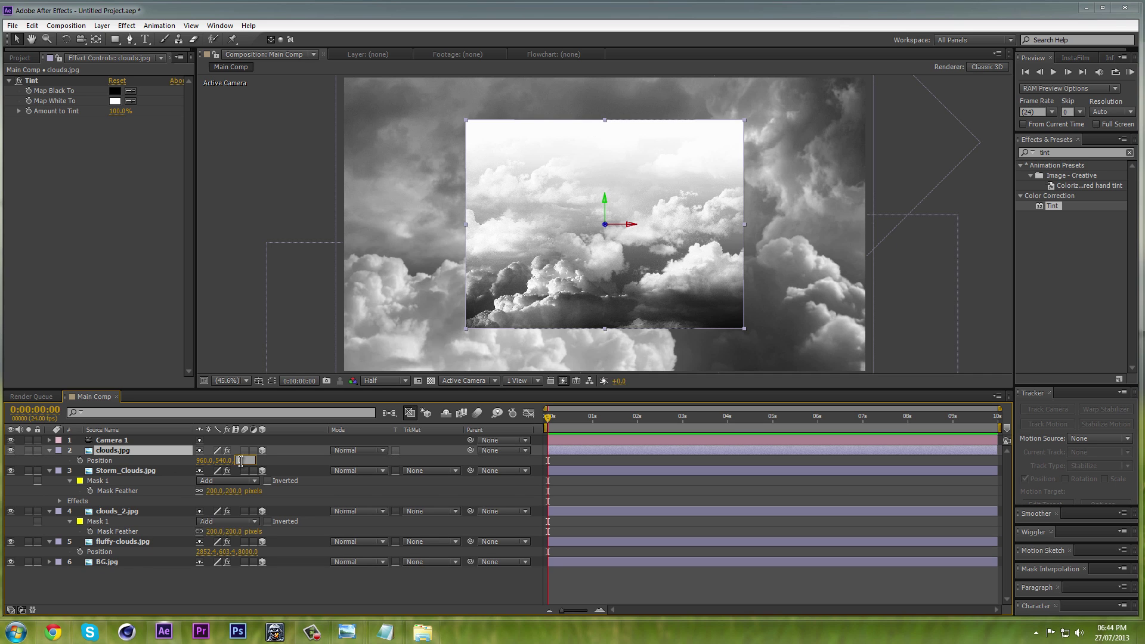
left_click(126, 471)
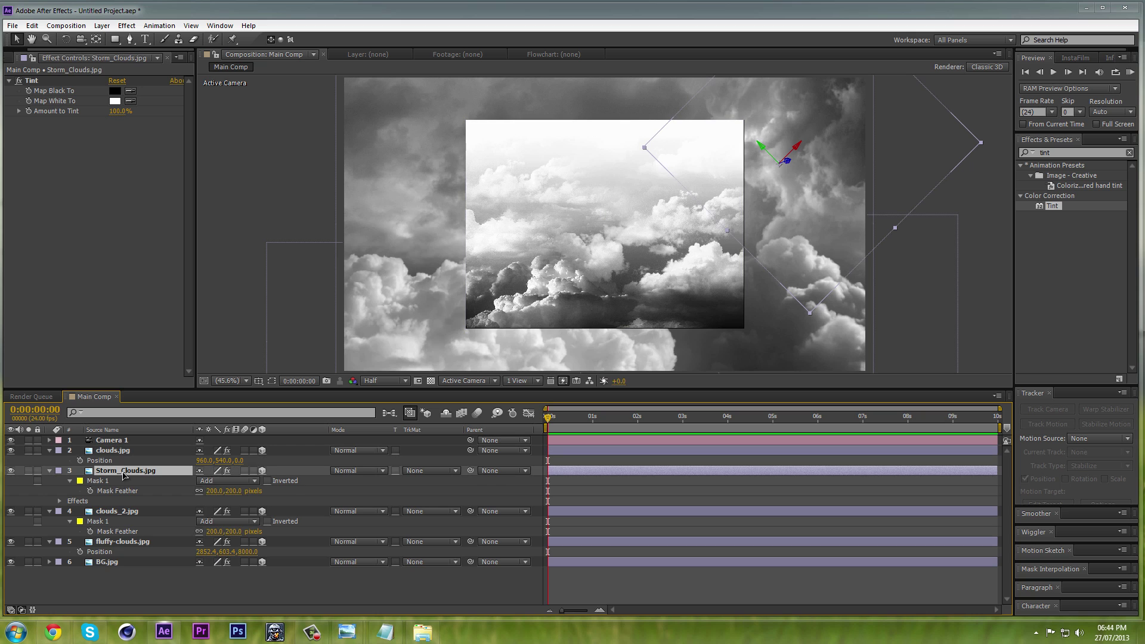
key("p")
left_click(250, 460)
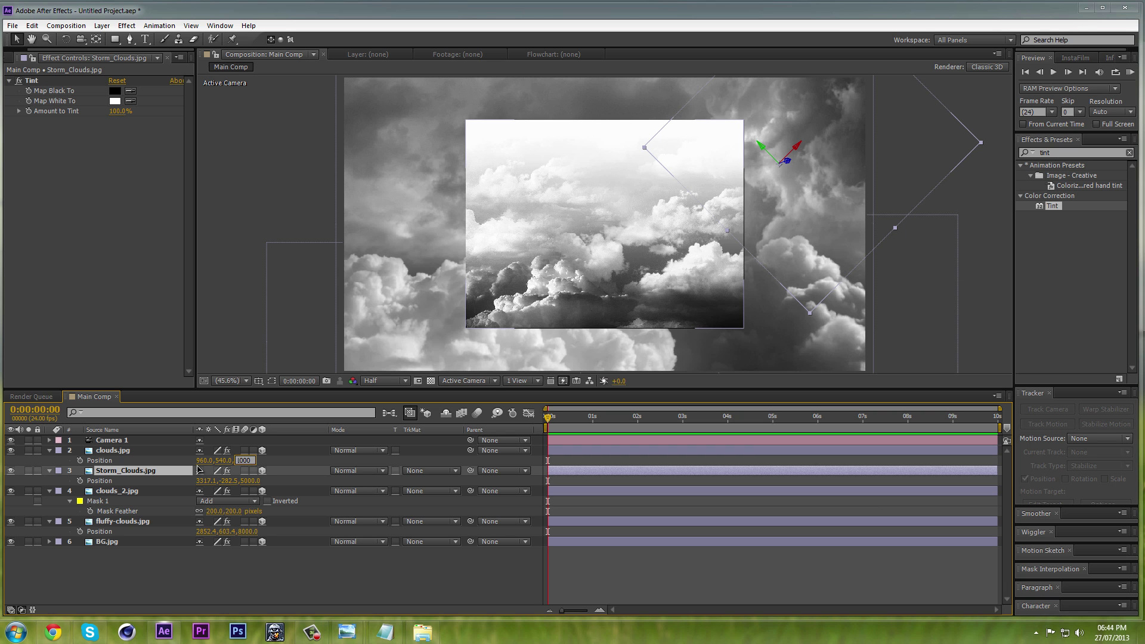
key("Return")
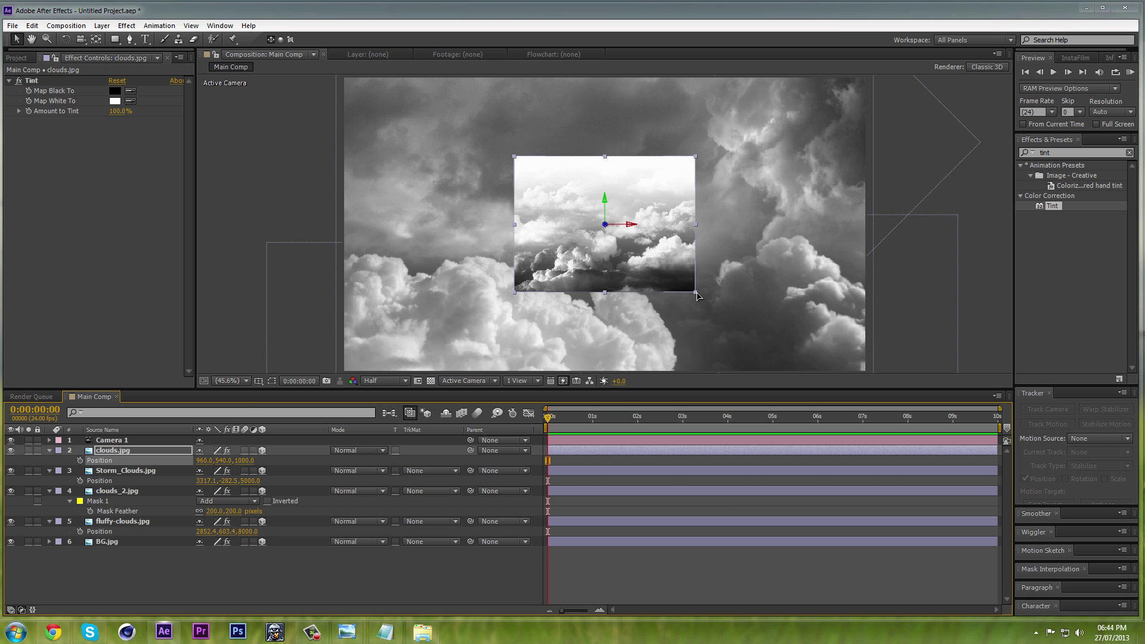
Step: Scale clouds.jpg up to most of the frame's width and set its Z position to 10000
left_click_drag(696, 293, 785, 396)
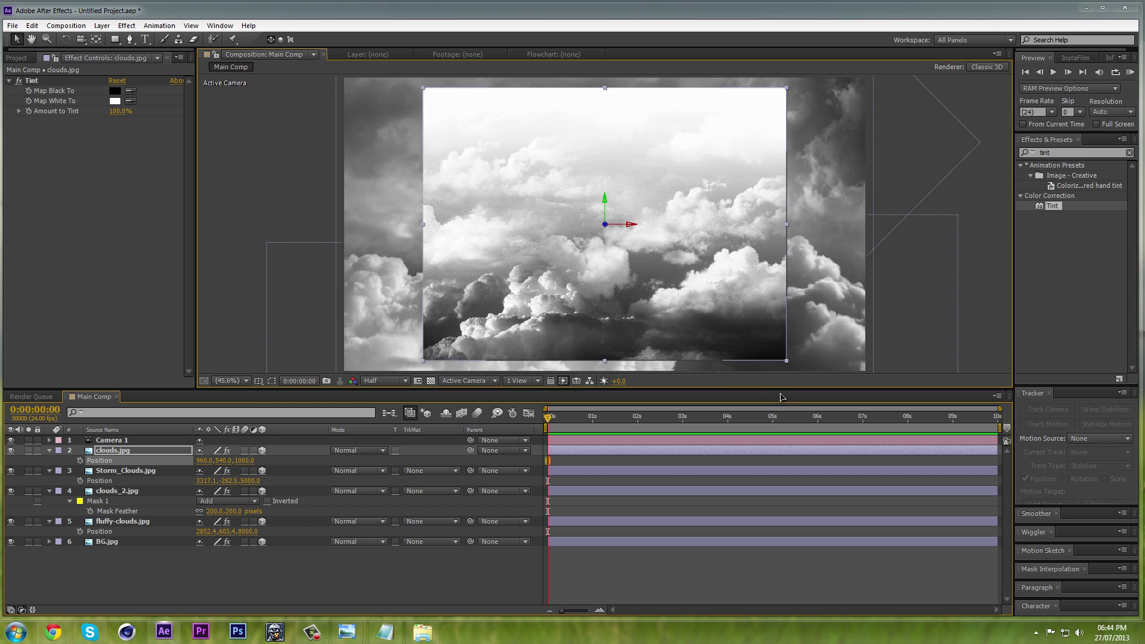
left_click(250, 460)
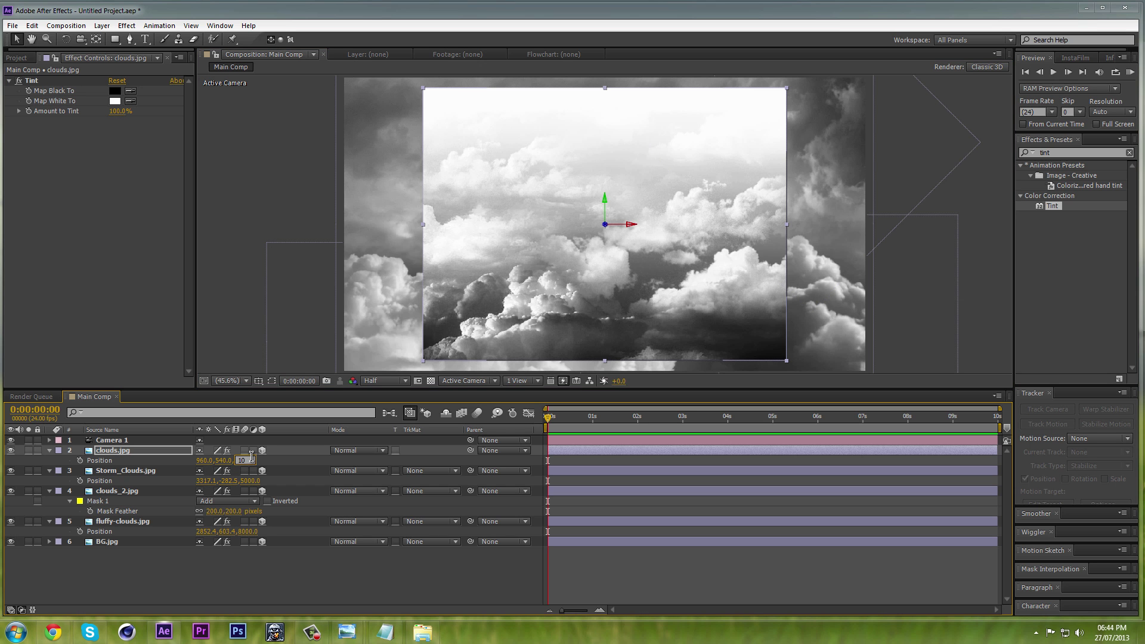
type("10000")
key("Return")
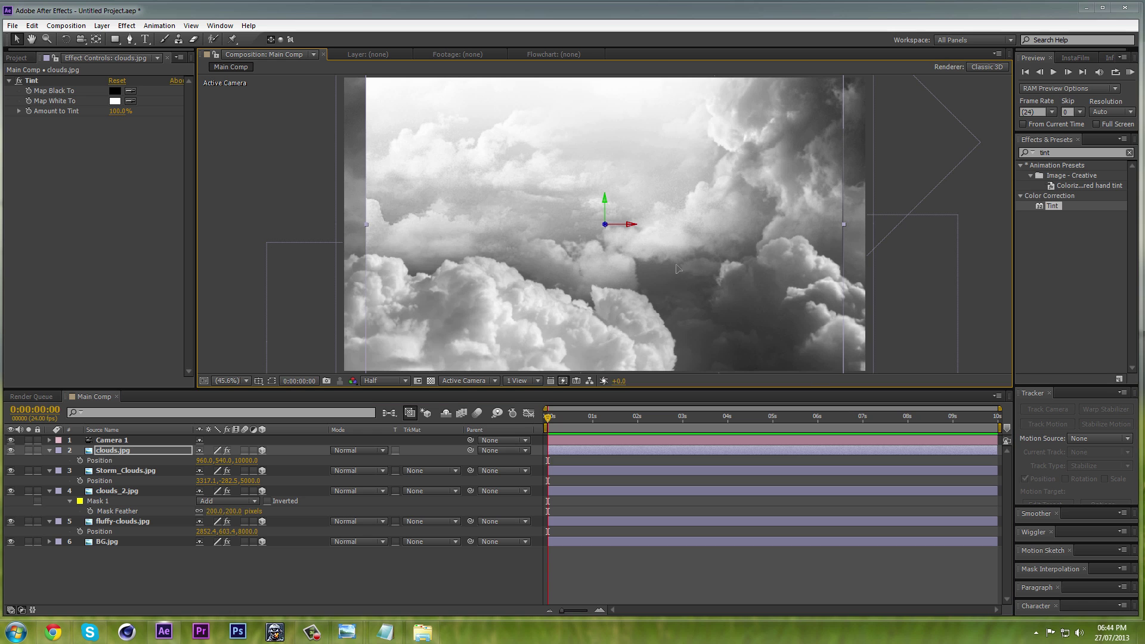
Step: Move clouds.jpg toward the frame's upper left, to about X -1175, Y -660, and set its Z Rotation to 42°
left_click_drag(656, 263, 600, 223)
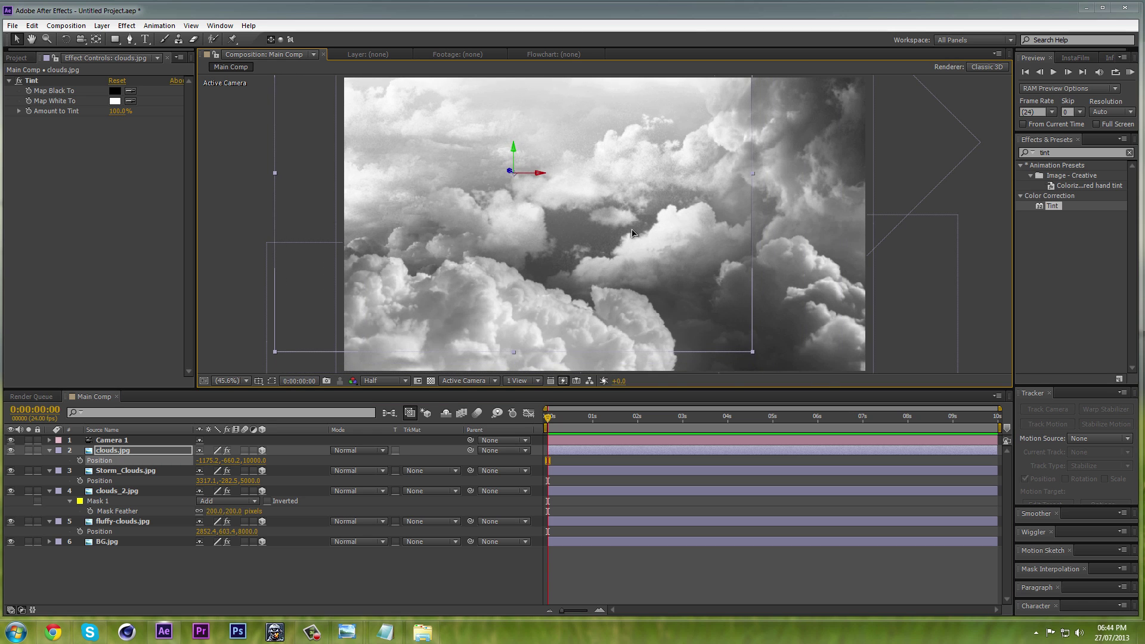
scroll(634, 233, "down", 2)
key("r")
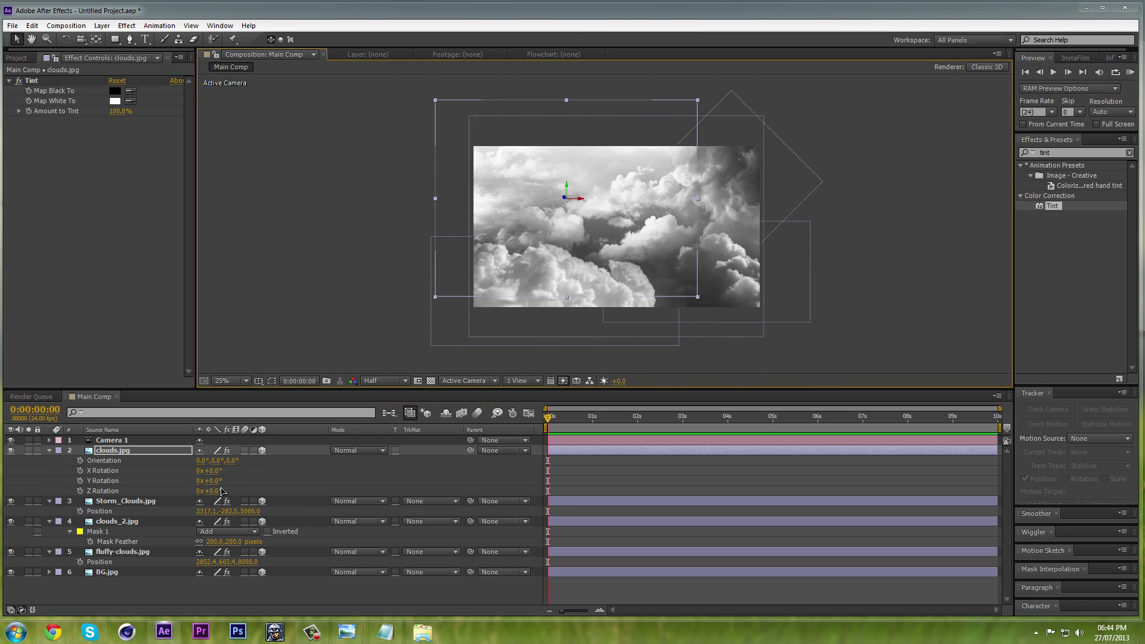
left_click_drag(211, 491, 242, 490)
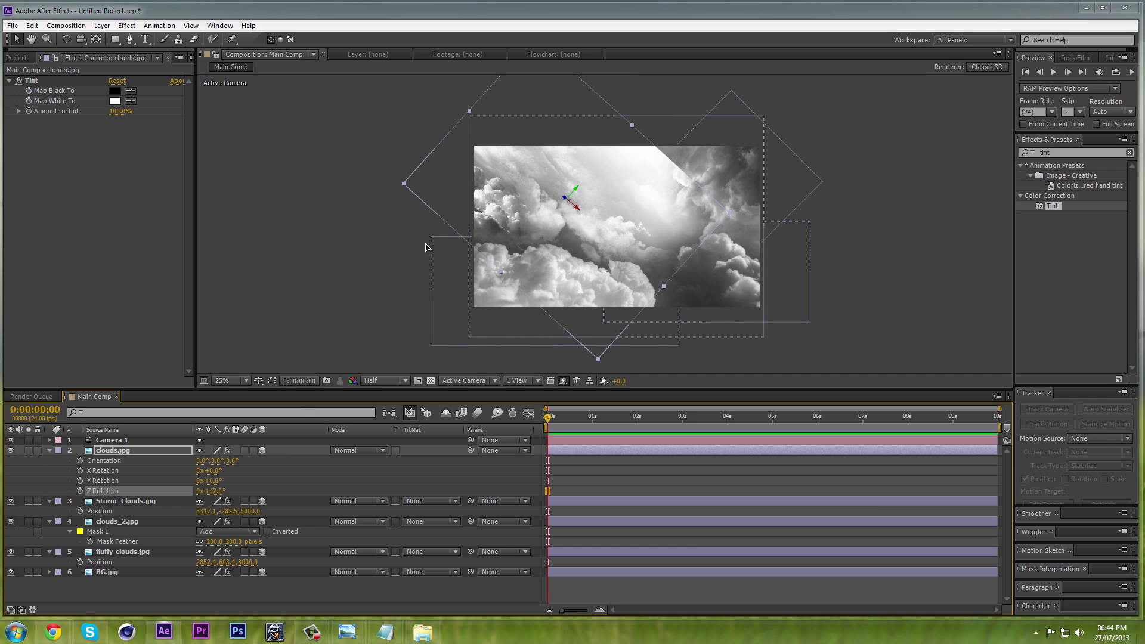
Step: Draw a closed, curved Pen mask on clouds.jpg around the bright puffy clouds at the frame's left edge
scroll(500, 204, "up", 2)
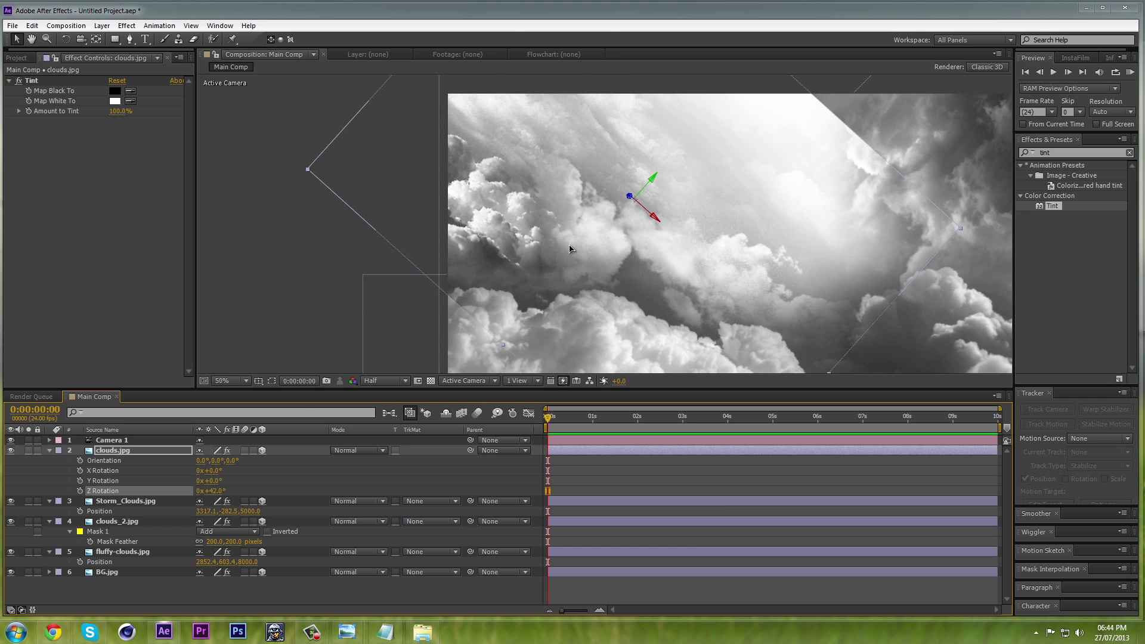
scroll(560, 227, "down", 2)
key("g")
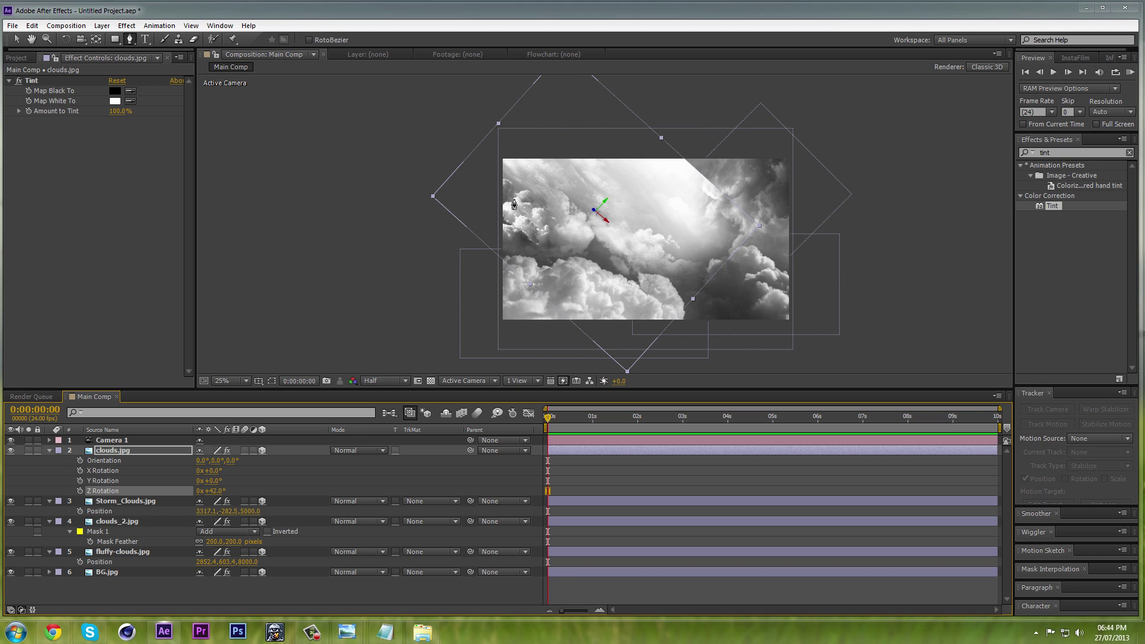
left_click_drag(496, 175, 514, 175)
left_click_drag(531, 176, 549, 178)
left_click_drag(567, 185, 592, 209)
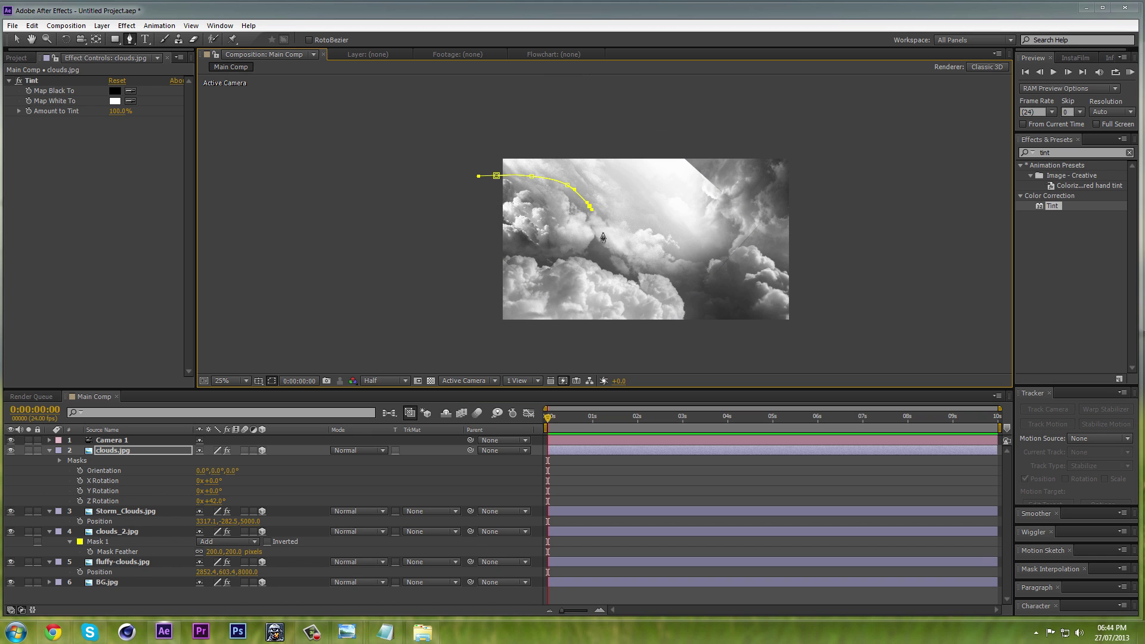
left_click(588, 257)
left_click(542, 265)
left_click(488, 248)
left_click(480, 204)
left_click(496, 176)
scroll(536, 192, "up", 2)
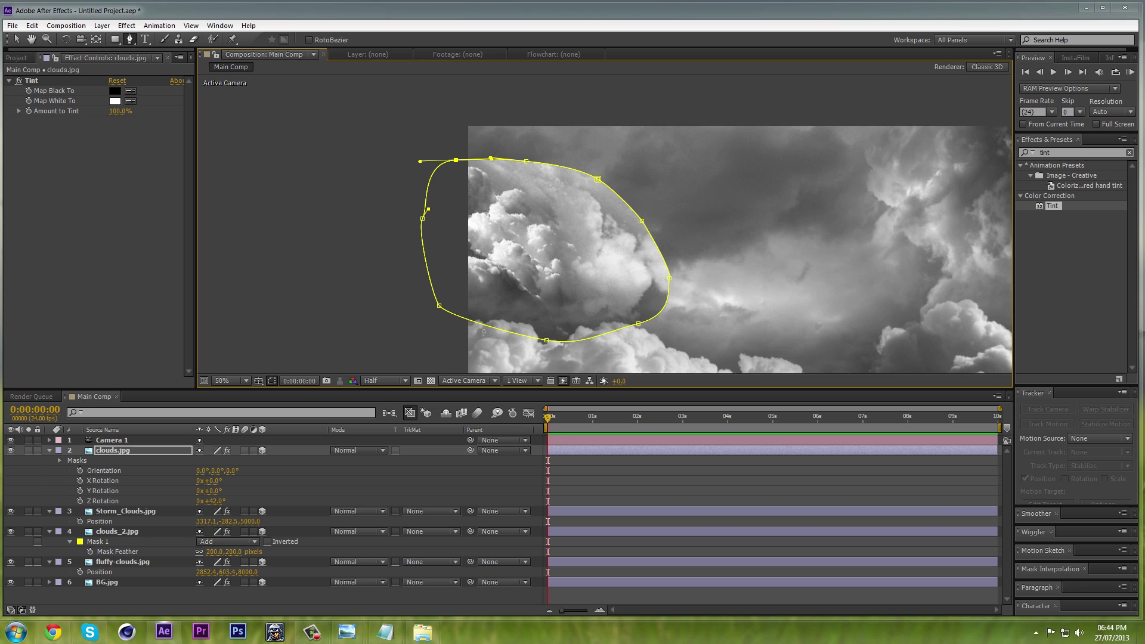
Step: Set the clouds.jpg mask feather to 200 pixels, then hide the mask outlines and fit the composition in the viewer
key("f")
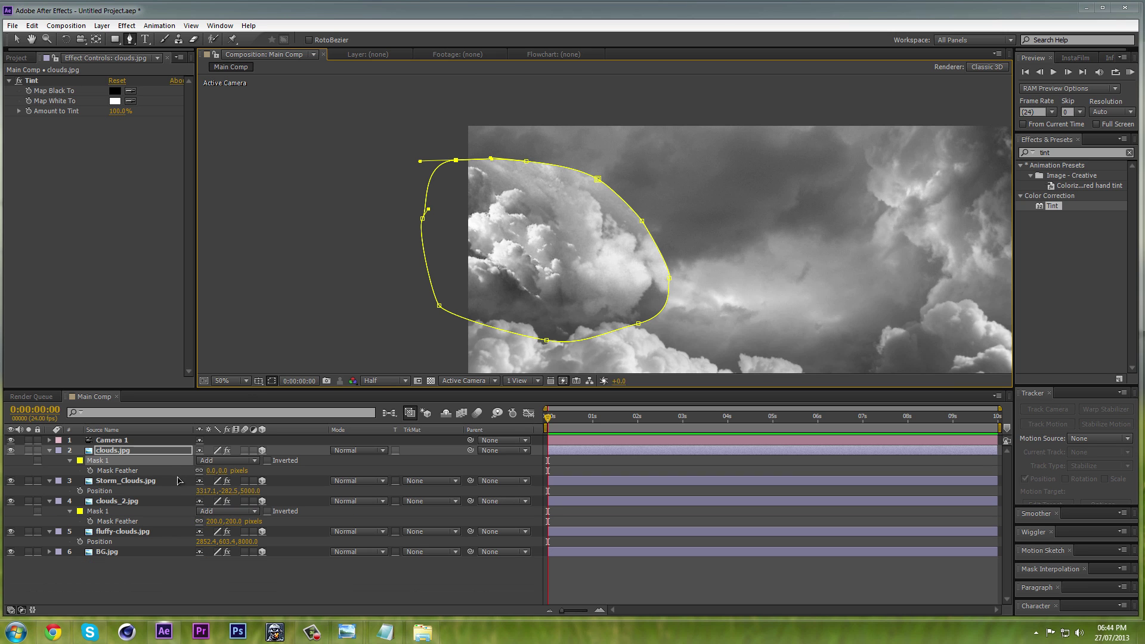
left_click(212, 470)
type("200")
key("Return")
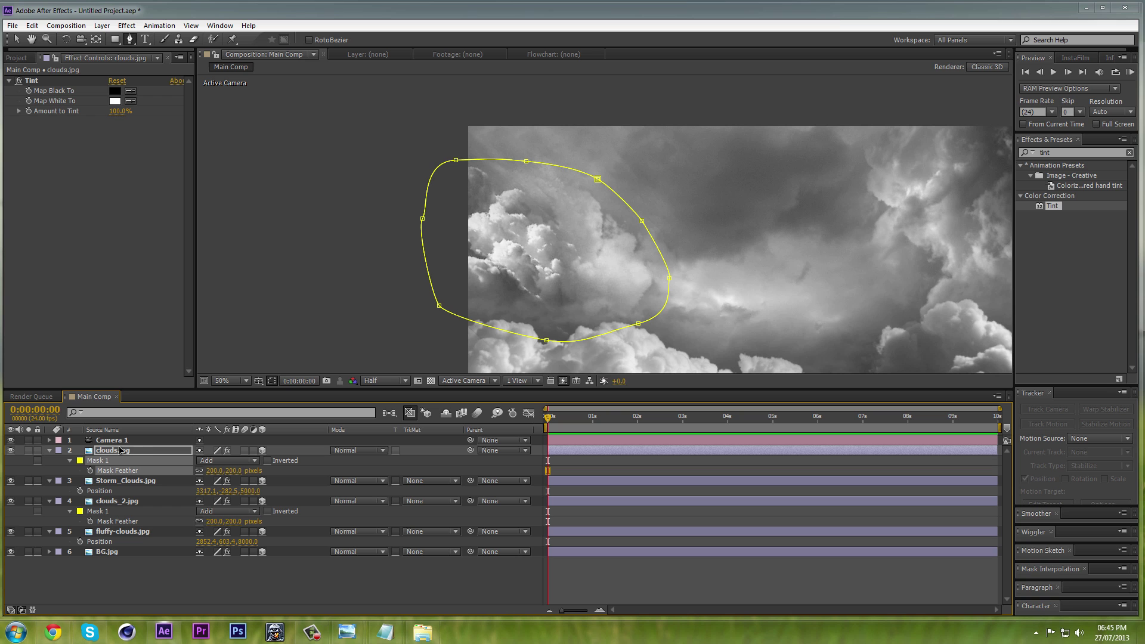
left_click(271, 380)
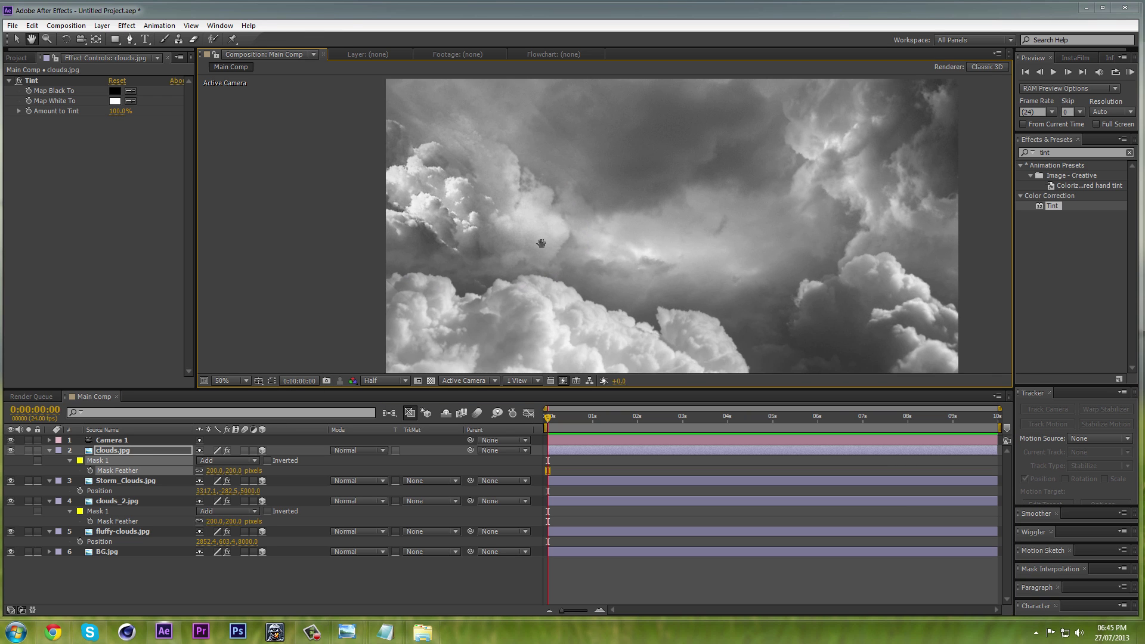
left_click(245, 381)
left_click(246, 408)
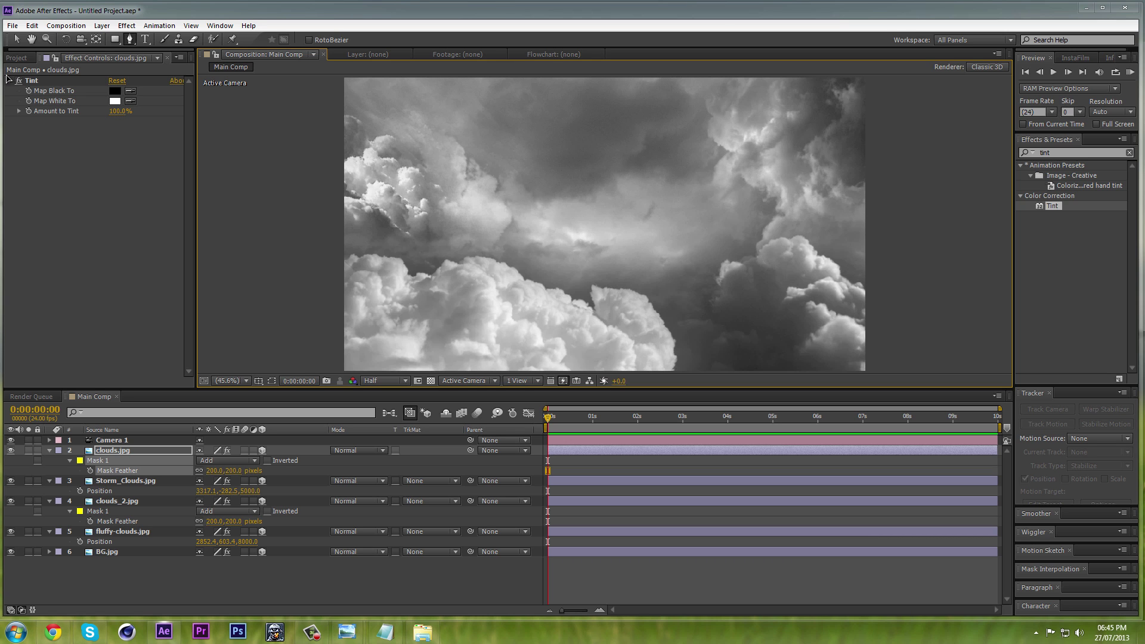
Step: Add the Stock_Photo_Storm_Clouds_2 image to the Main Comp timeline directly below Camera 1
left_click(17, 58)
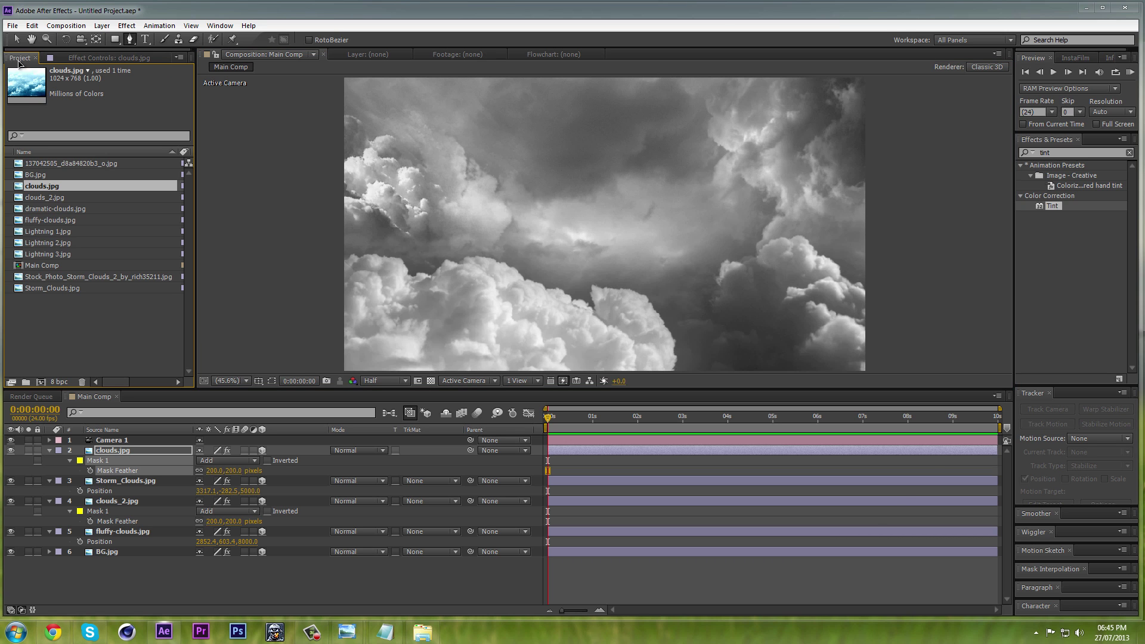
left_click(50, 288)
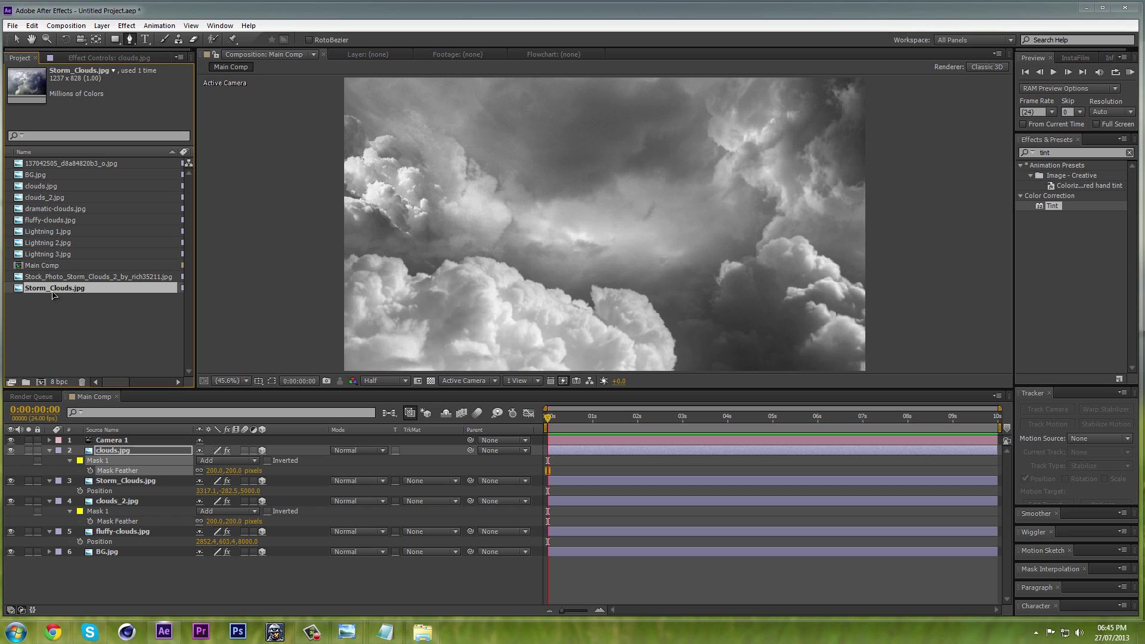
left_click(28, 276)
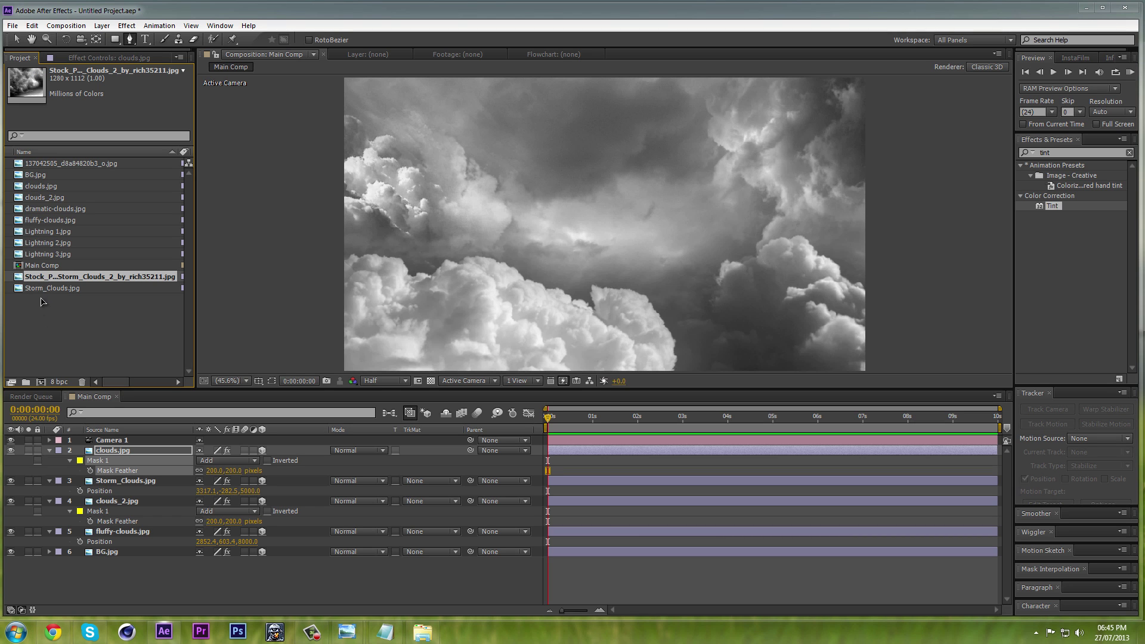
left_click_drag(43, 276, 153, 444)
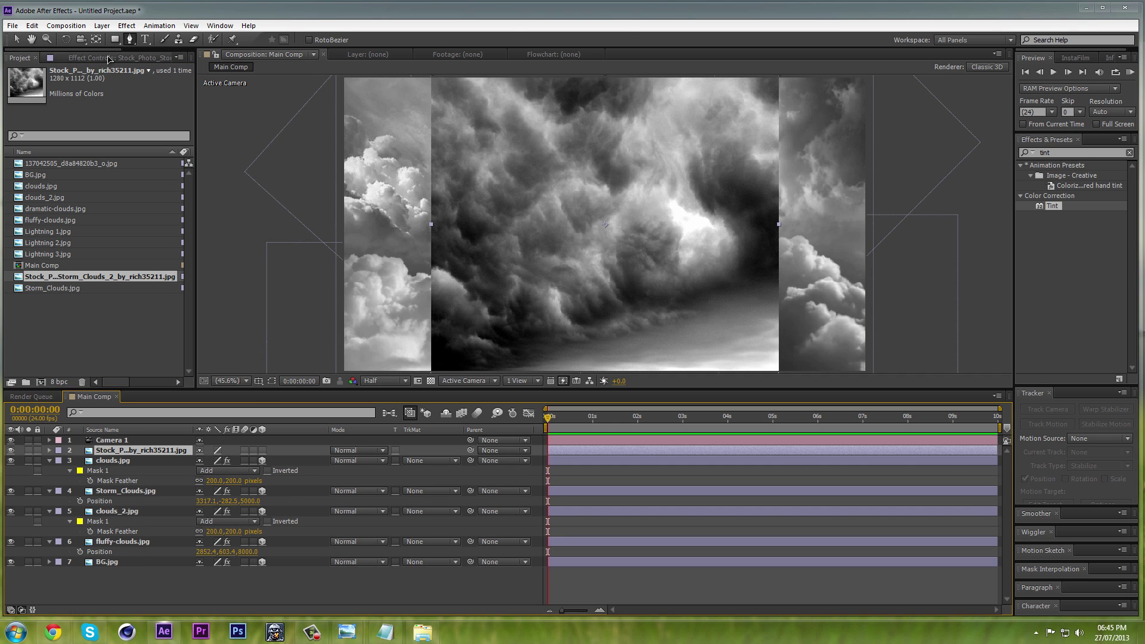
left_click(90, 57)
key("ctrl+v")
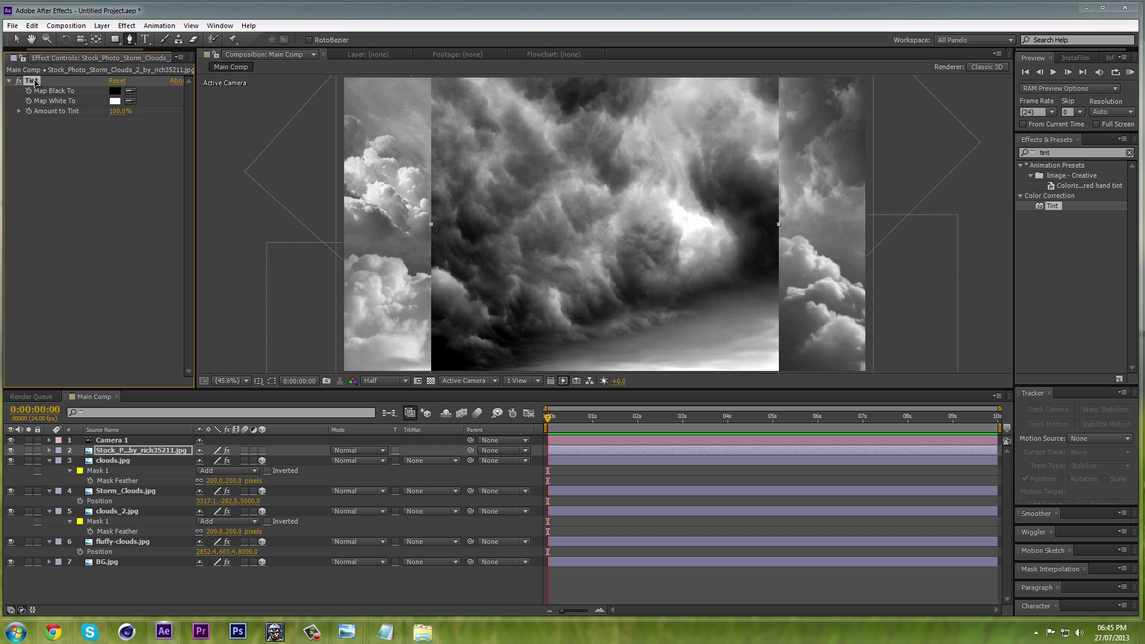
key("Delete")
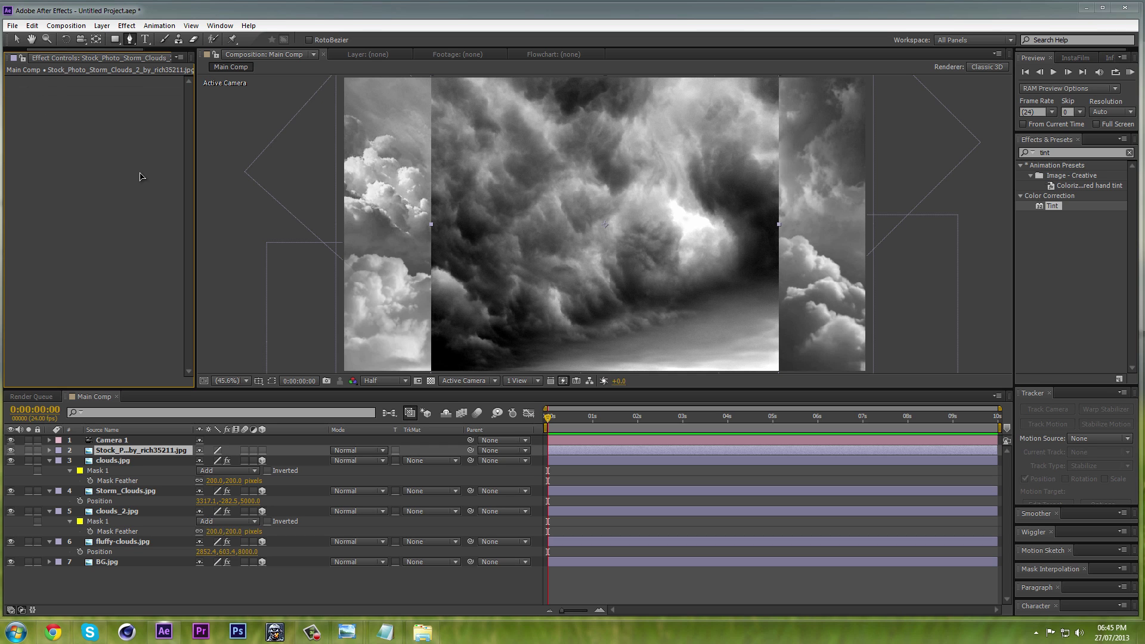
Step: Make the Stock_Photo_Storm_Clouds_2 layer 3D and set its Z position to 1000
left_click(262, 451)
key("p")
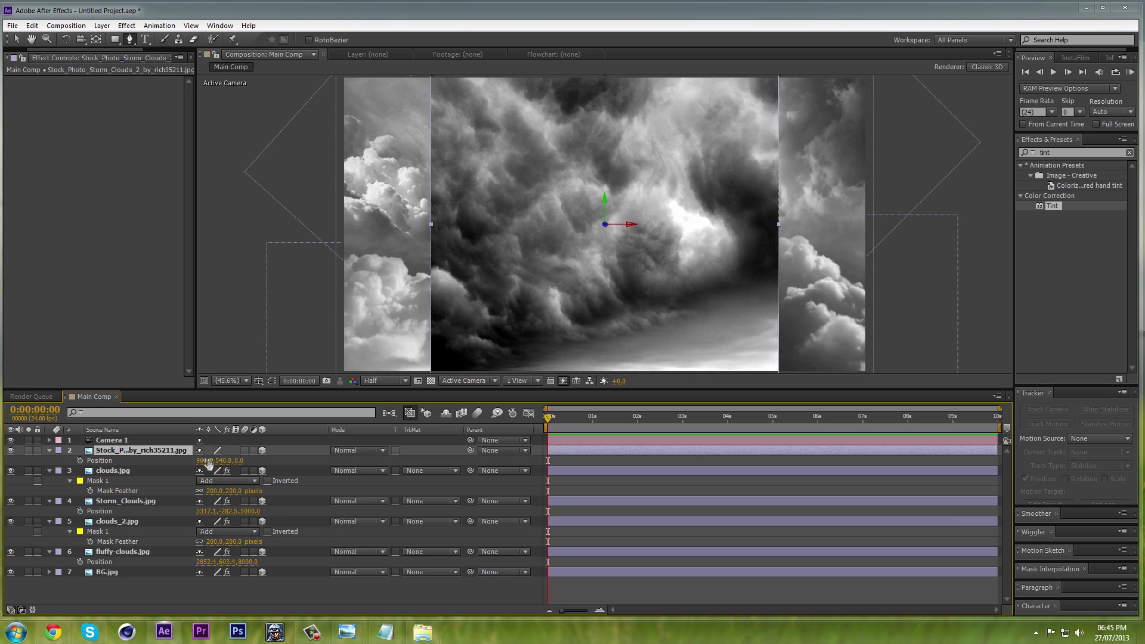
left_click(239, 461)
key("Return")
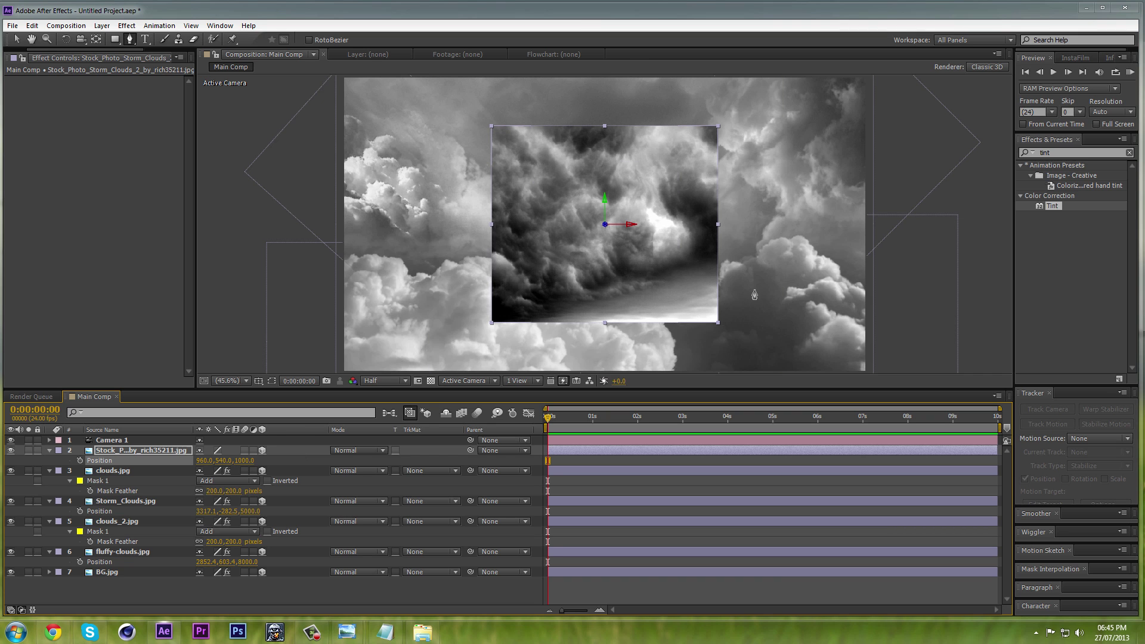
Step: Scale the Stock_Photo_Storm_Clouds_2 layer up to most of the frame's width and move it to about X 791, Y 409
left_click(718, 321)
key("ctrl+z")
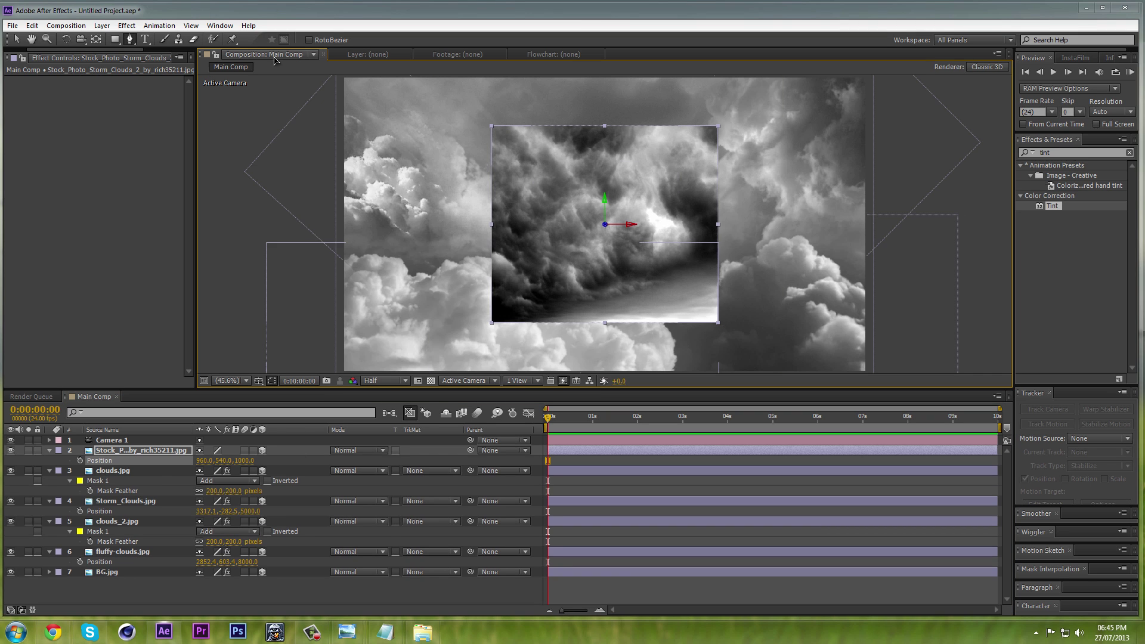
key("v")
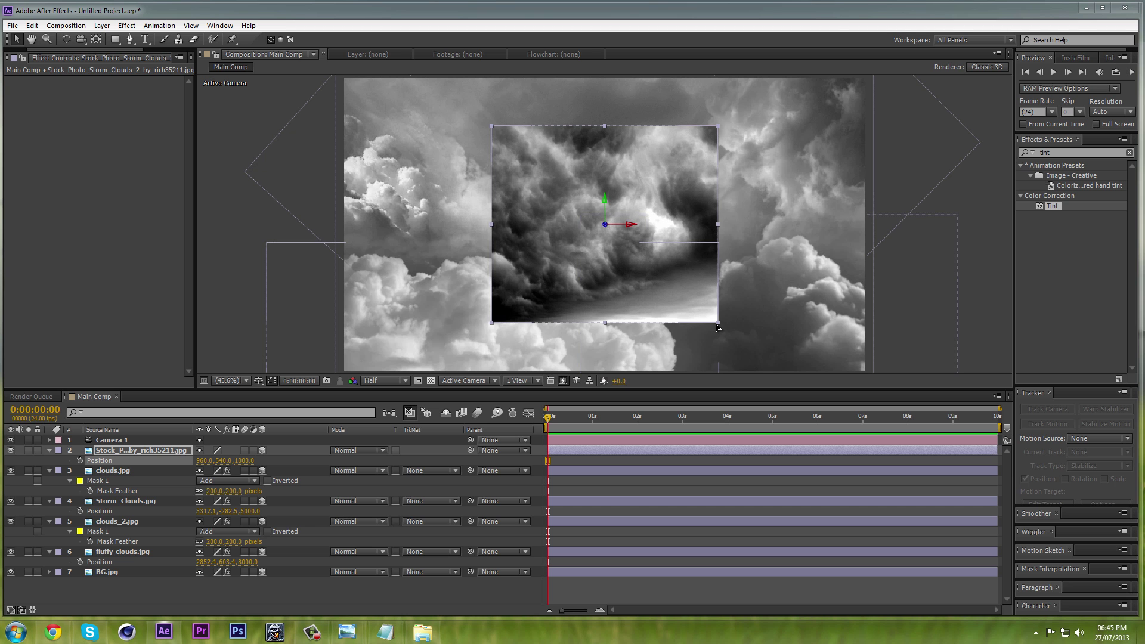
left_click_drag(718, 323, 817, 406)
left_click_drag(663, 288, 657, 192)
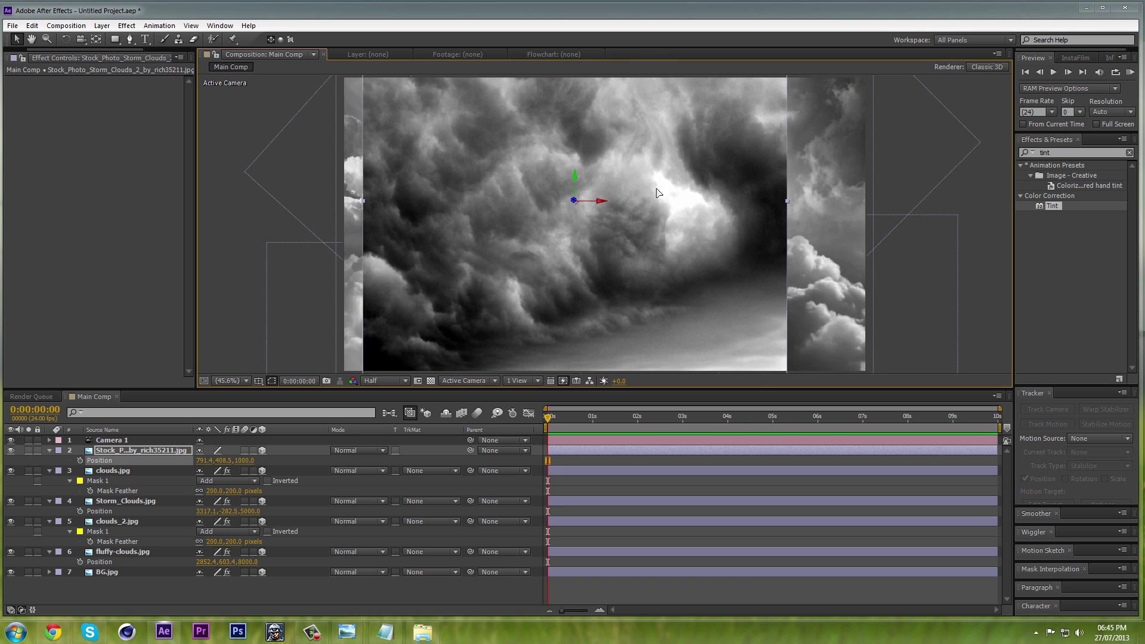
Step: Set the Stock_Photo_Storm_Clouds_2 layer's Z position to 6000 and enlarge it again to most of the frame's width
left_click(244, 461)
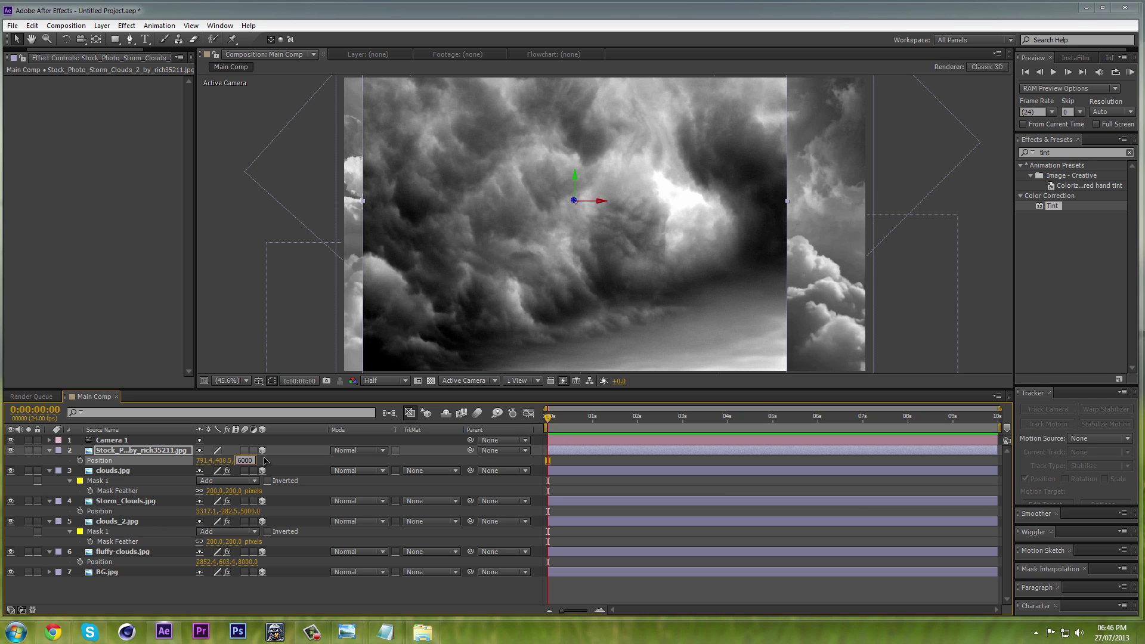
type("6000")
key("Return")
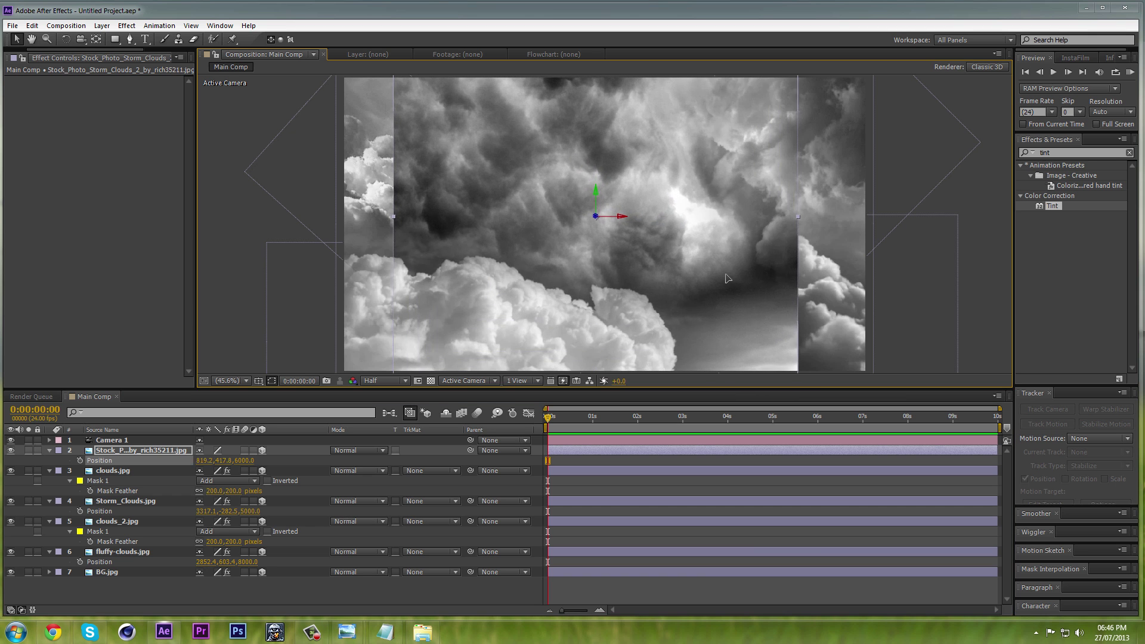
Step: Set the Stock_Photo_Storm_Clouds_2 layer's Z Rotation to 241° and move it up so it overlaps the frame's upper middle
left_click_drag(638, 235, 695, 182)
key("r")
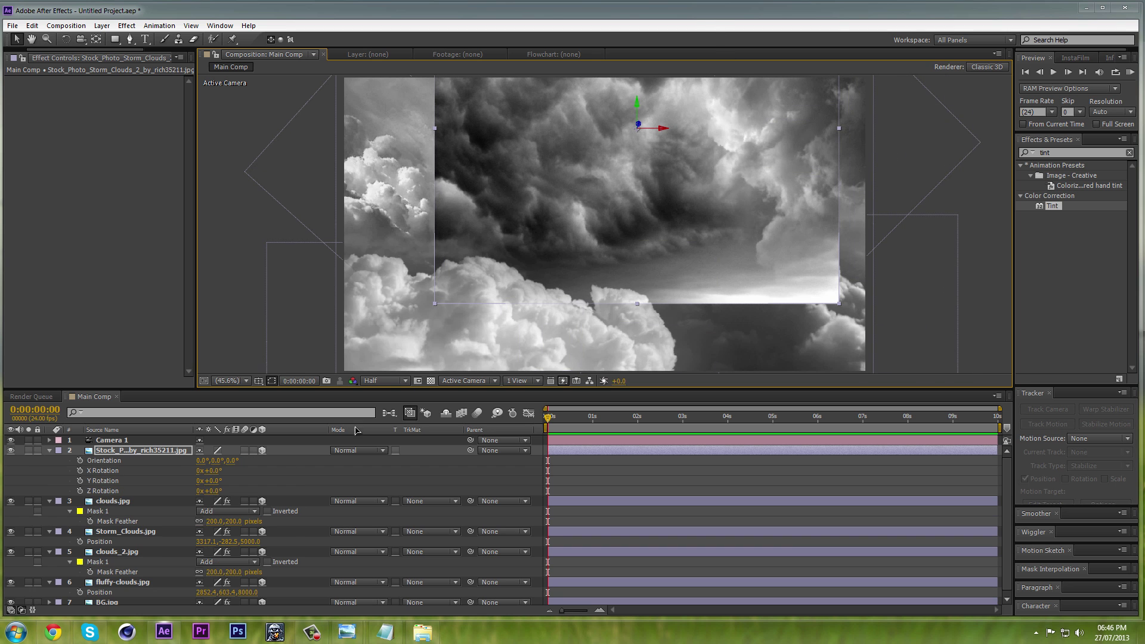
left_click_drag(219, 486, 354, 476)
left_click_drag(340, 471, 337, 471)
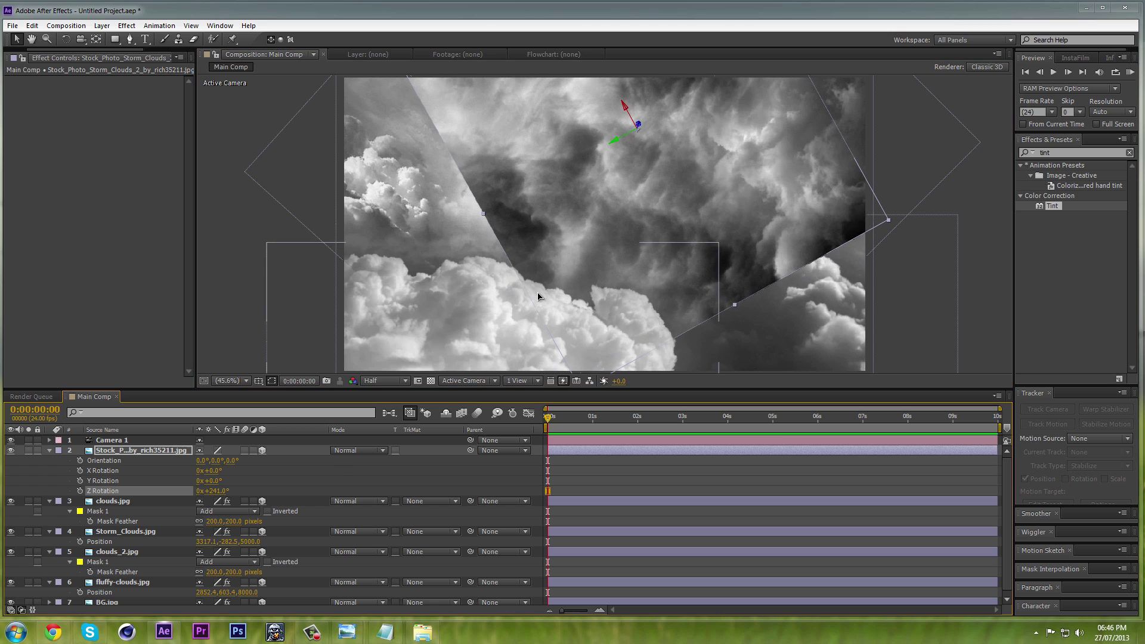
left_click_drag(682, 300, 631, 170)
left_click_drag(631, 170, 611, 225)
Step: Draw a closed, curved Pen mask on the Stock_Photo_Storm_Clouds_2 layer around the dark clouds at the frame's top centre
key("g")
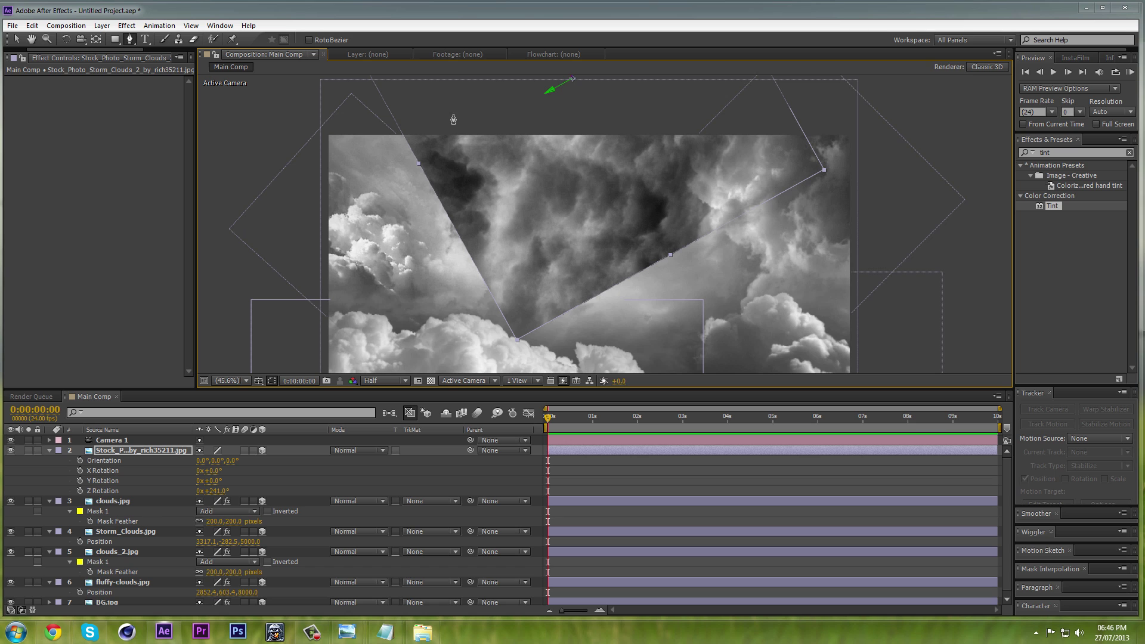
mouse_move(453, 114)
left_mouse_down()
mouse_move(442, 149)
mouse_move(461, 195)
left_mouse_up()
left_click_drag(472, 216, 486, 245)
mouse_move(509, 269)
left_mouse_down()
mouse_move(531, 280)
mouse_move(626, 242)
left_mouse_up()
left_click_drag(677, 218, 713, 166)
left_click_drag(710, 124, 706, 113)
left_click_drag(603, 90, 593, 89)
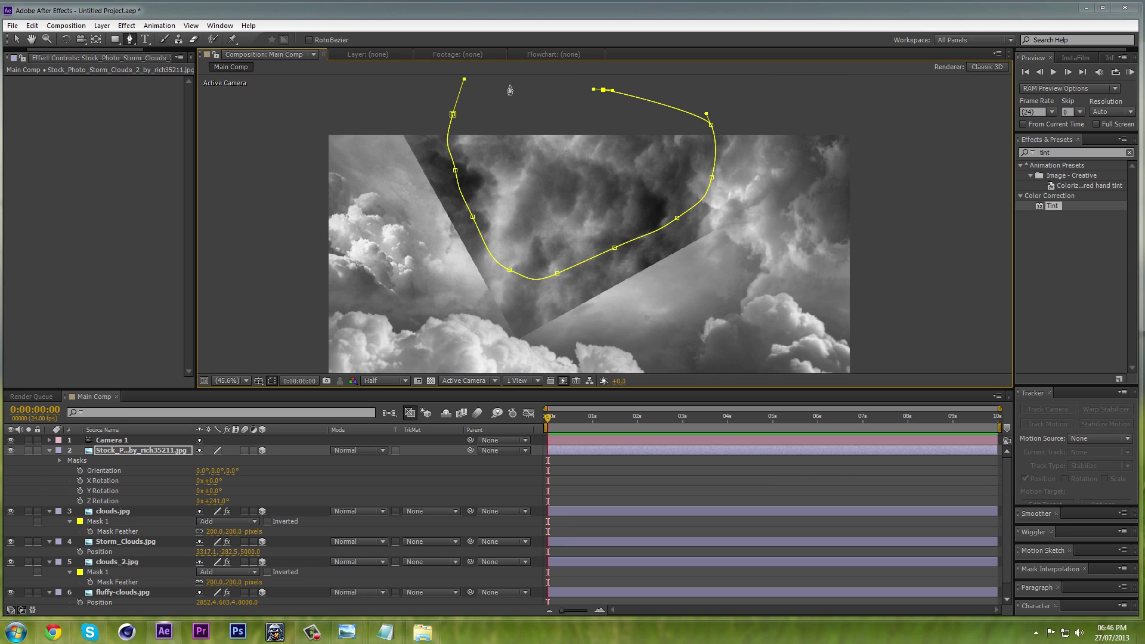
left_click(452, 114)
Step: Set the mask feather of the Stock_Photo_Storm_Clouds_2 layer to 200 pixels
key("f")
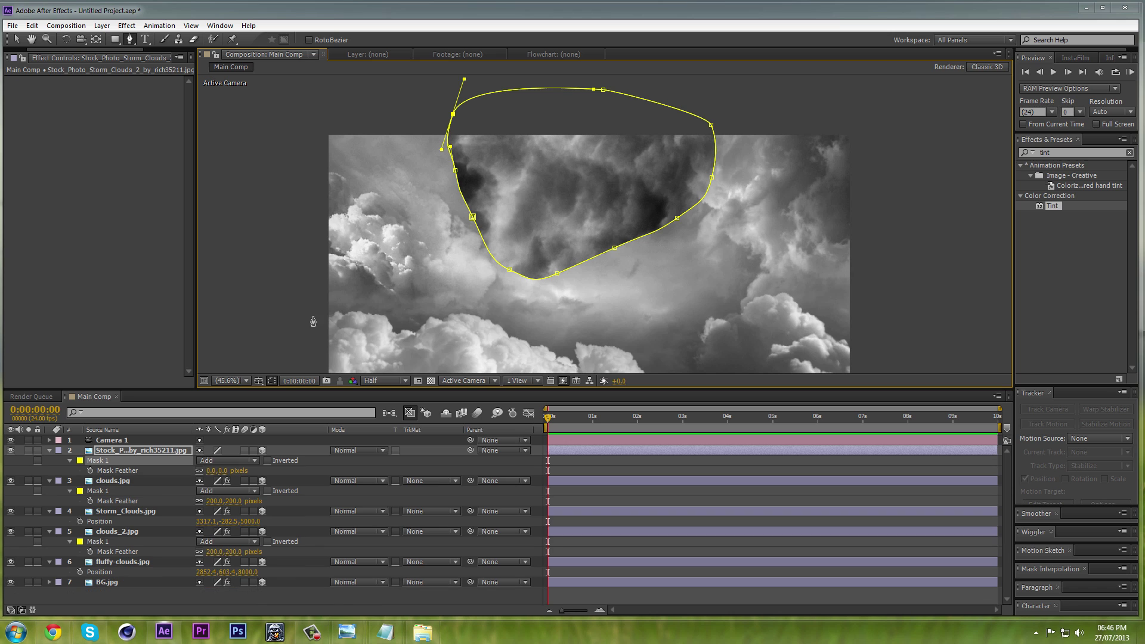
left_click(210, 471)
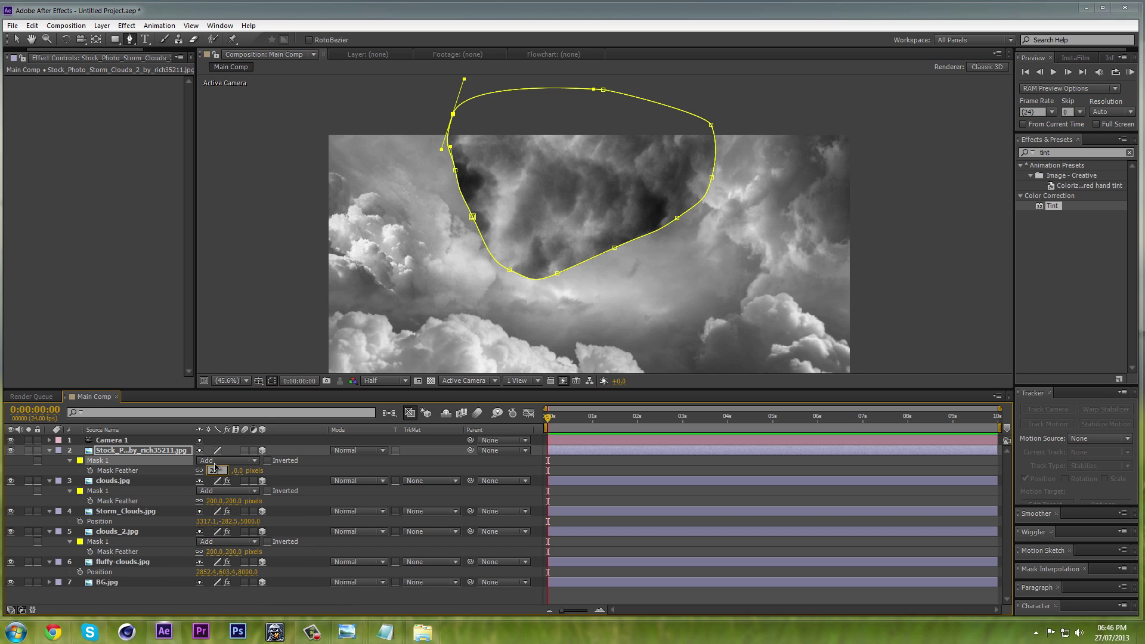
type("200")
key("Return")
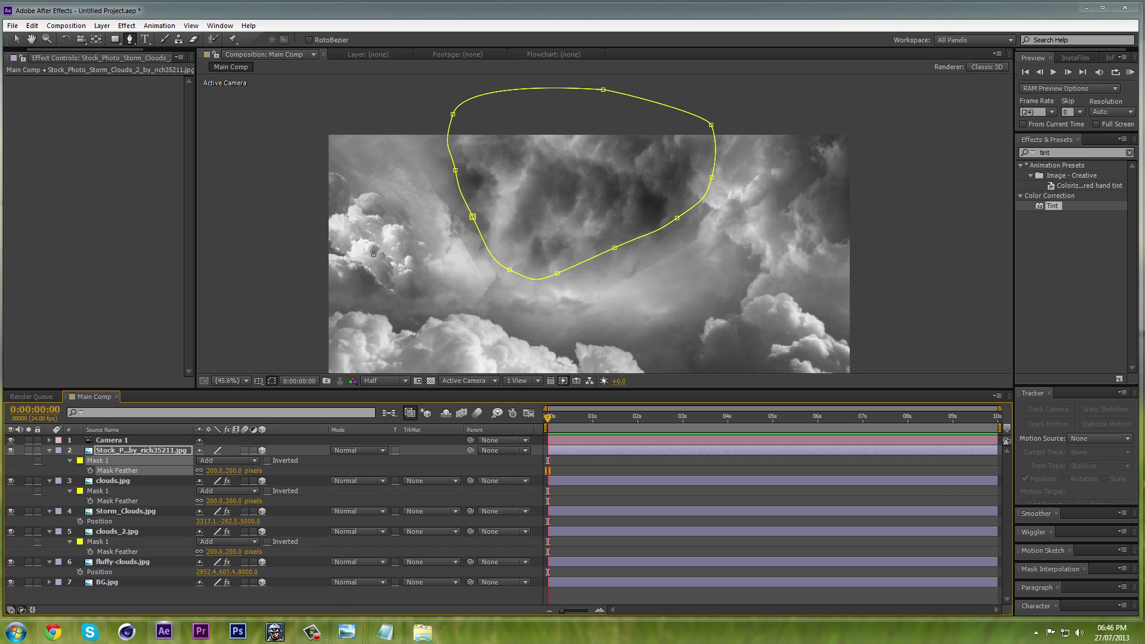
Step: Pull the left, lower and right points of the Stock_Photo_Storm_Clouds_2 mask inward to tighten it around the dark clouds
left_click(16, 39)
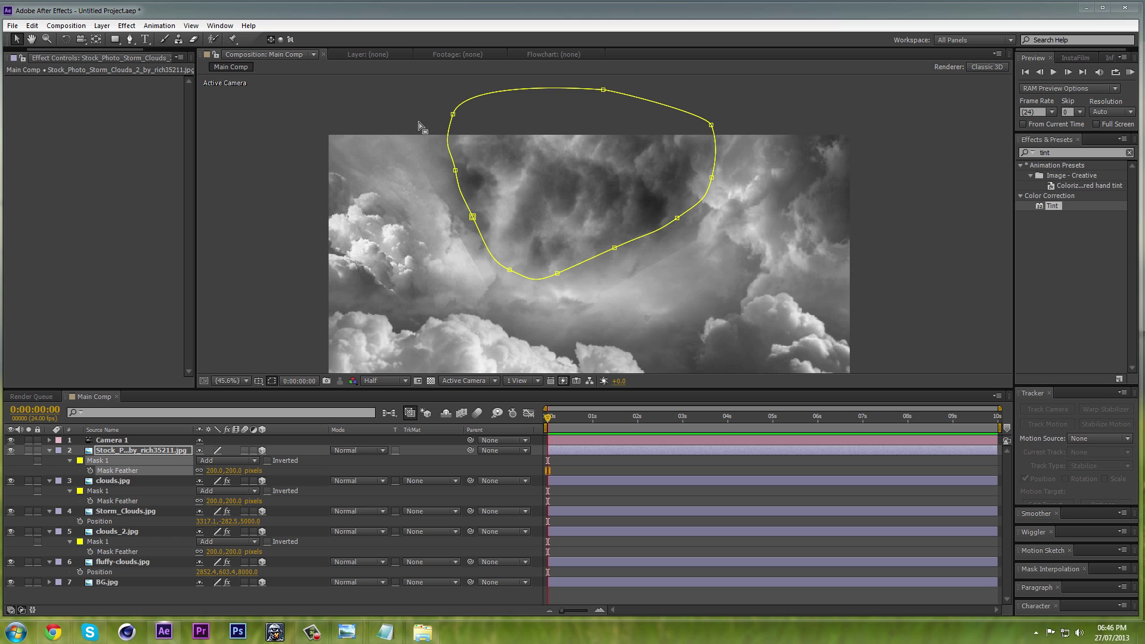
left_click_drag(411, 110, 508, 203)
left_click(455, 223)
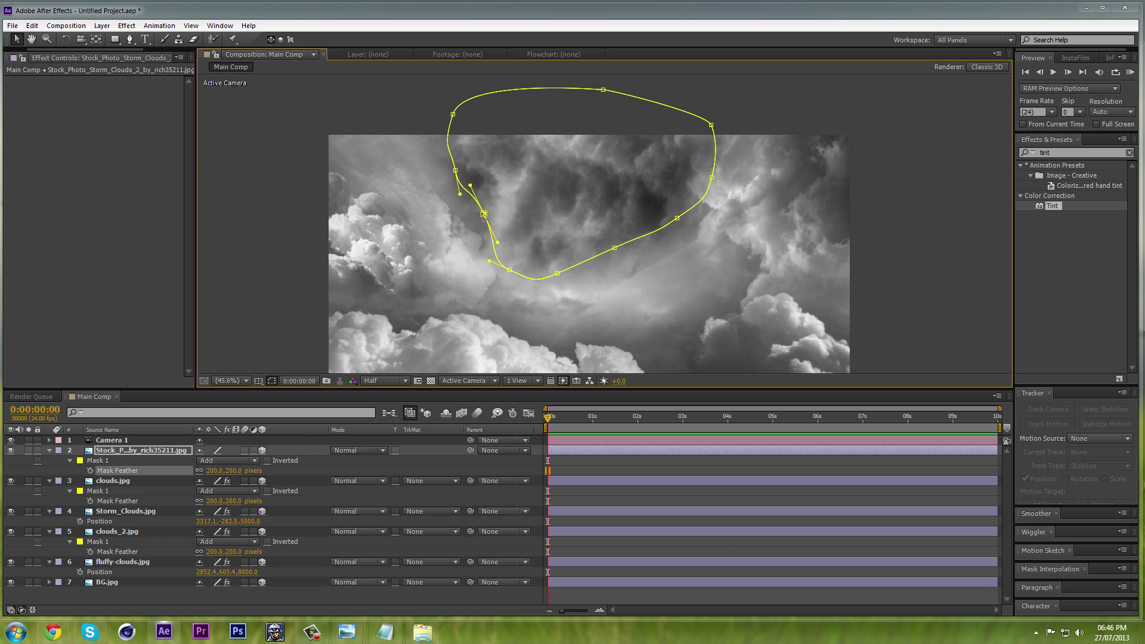
left_click_drag(455, 171, 483, 159)
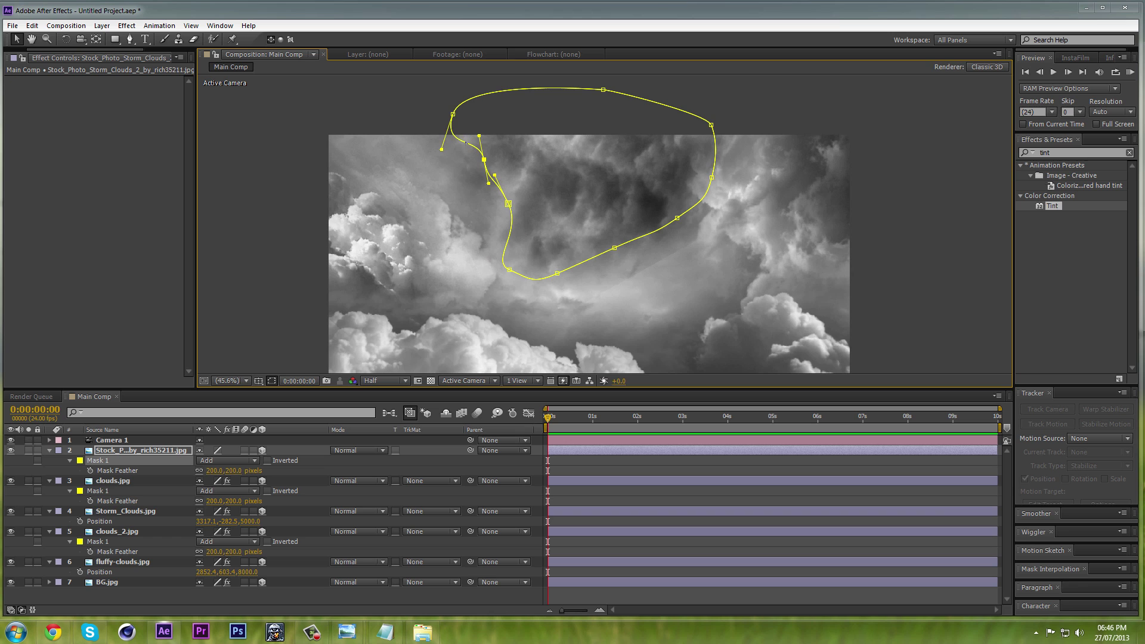
left_click_drag(454, 115, 483, 106)
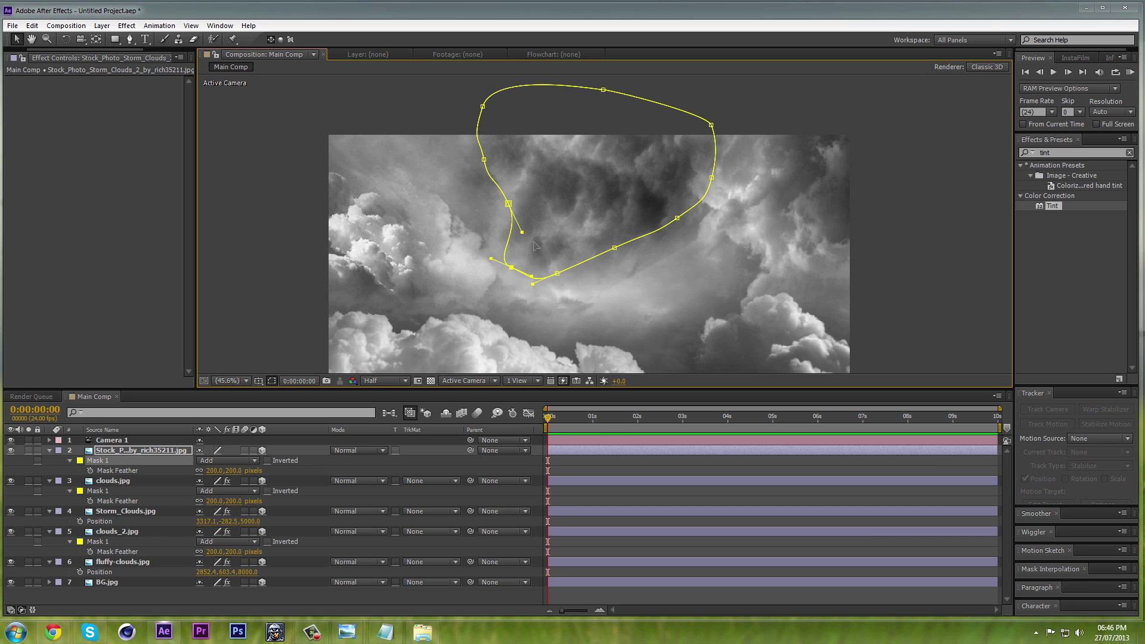
left_click_drag(510, 269, 564, 216)
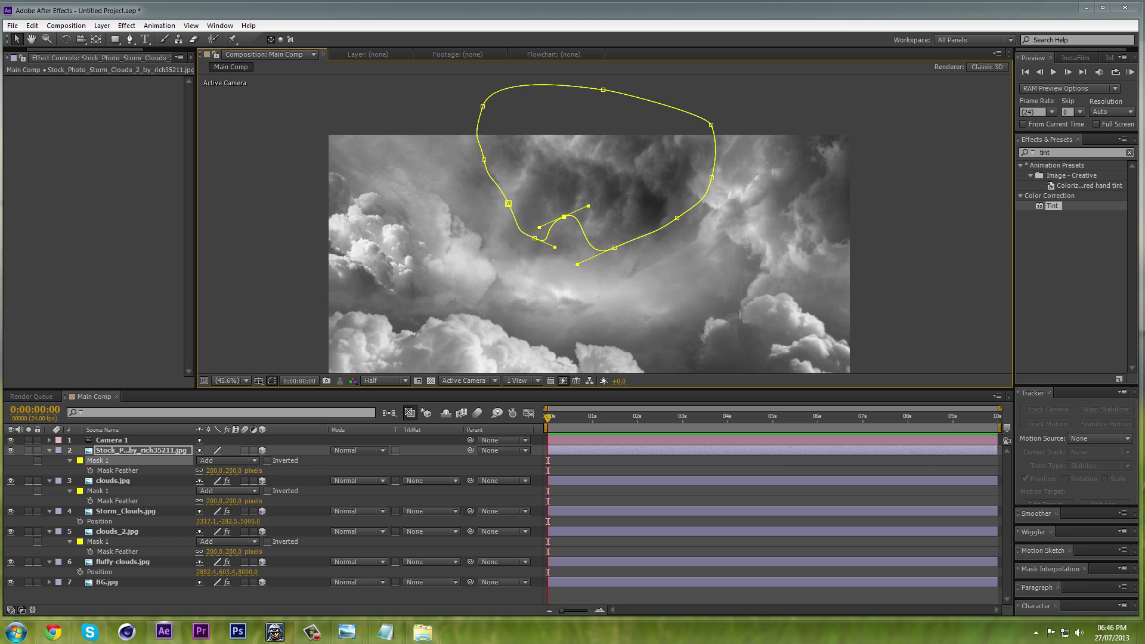
left_click_drag(645, 234, 635, 202)
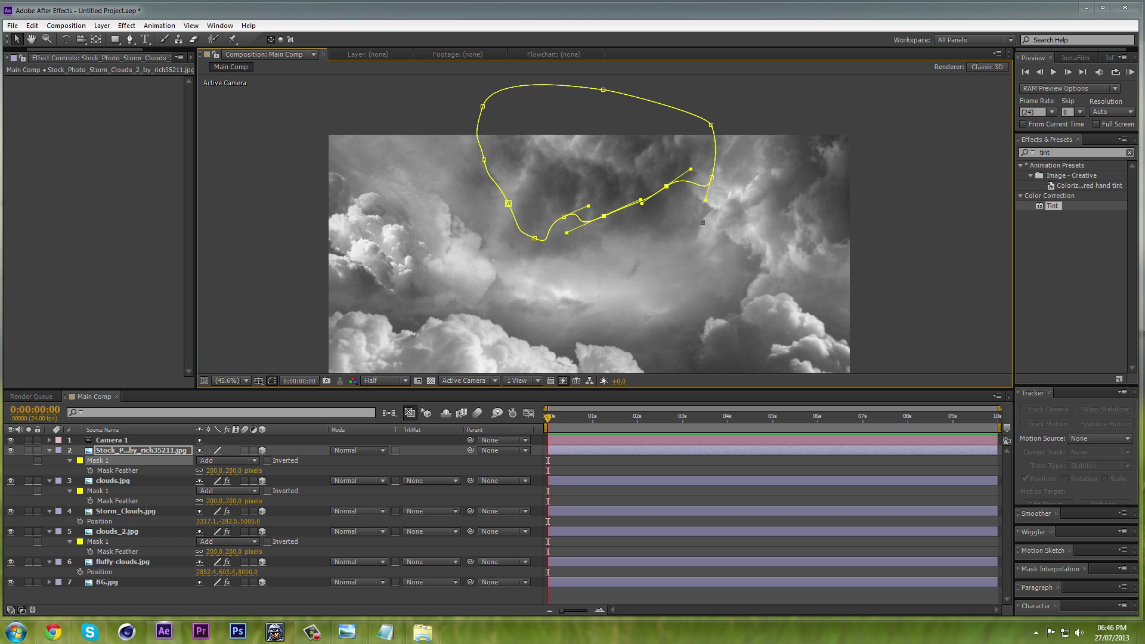
left_click_drag(709, 154, 679, 167)
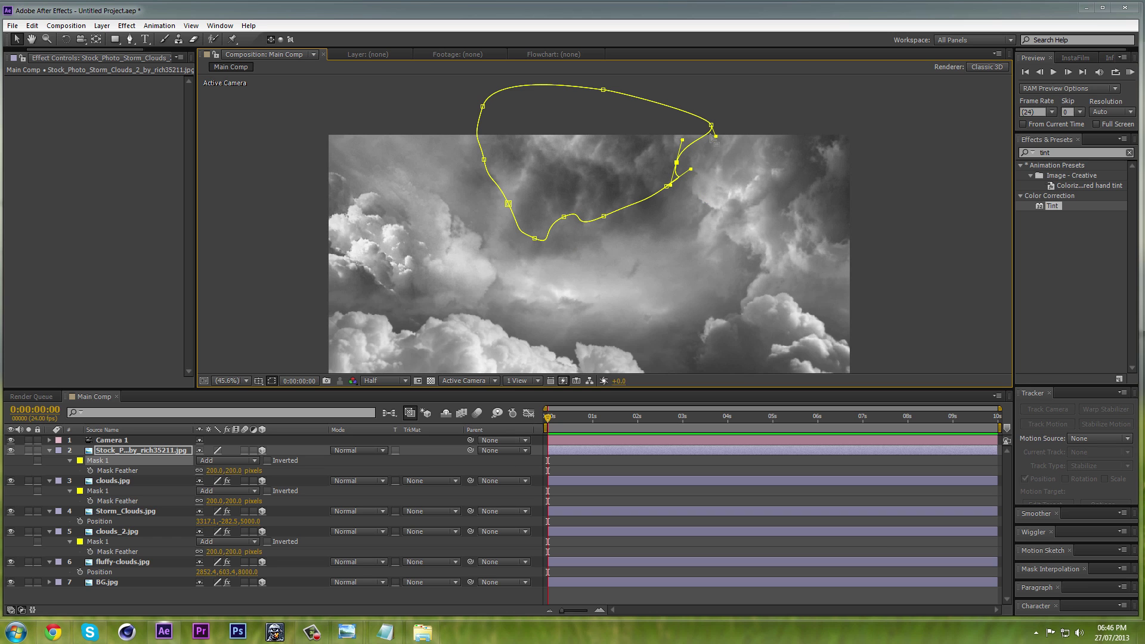
left_click(115, 461)
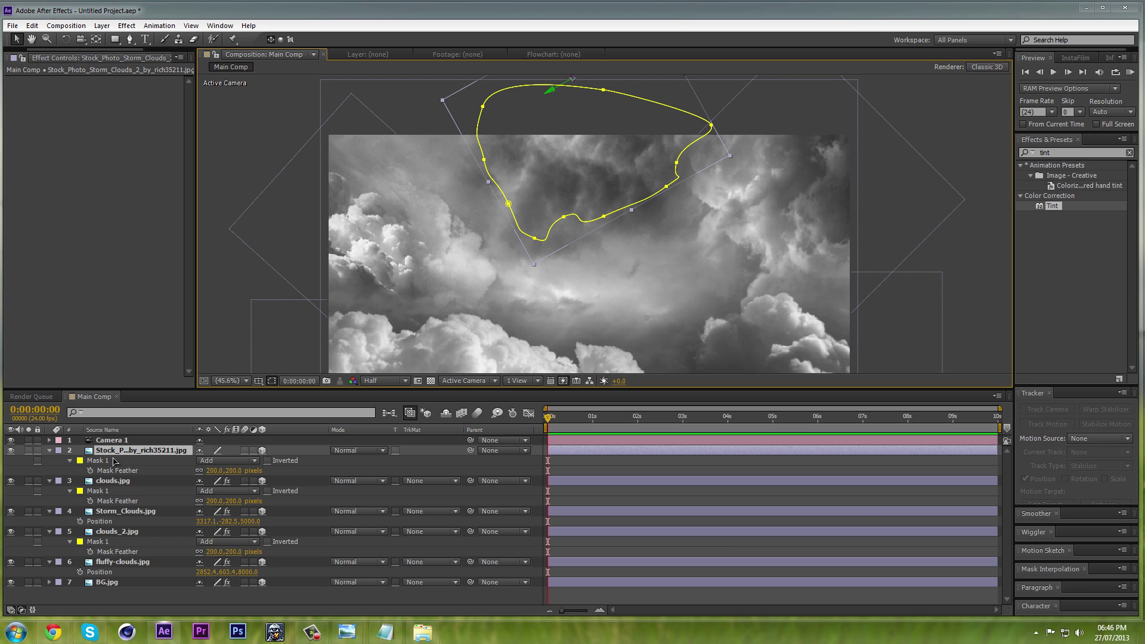
left_click(142, 451)
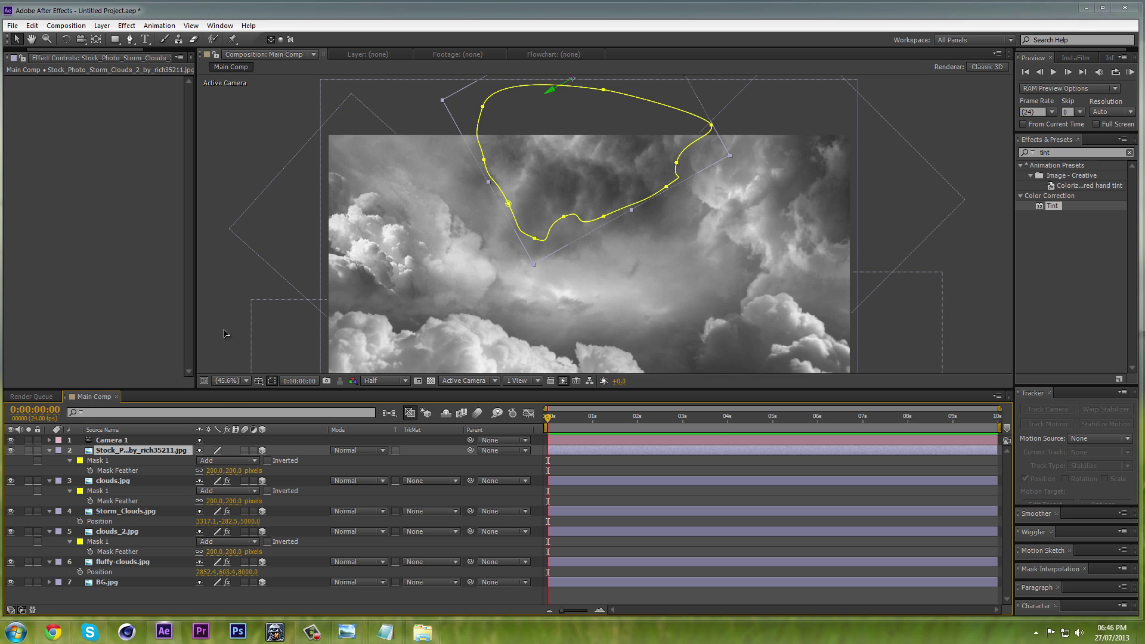
left_click(139, 461)
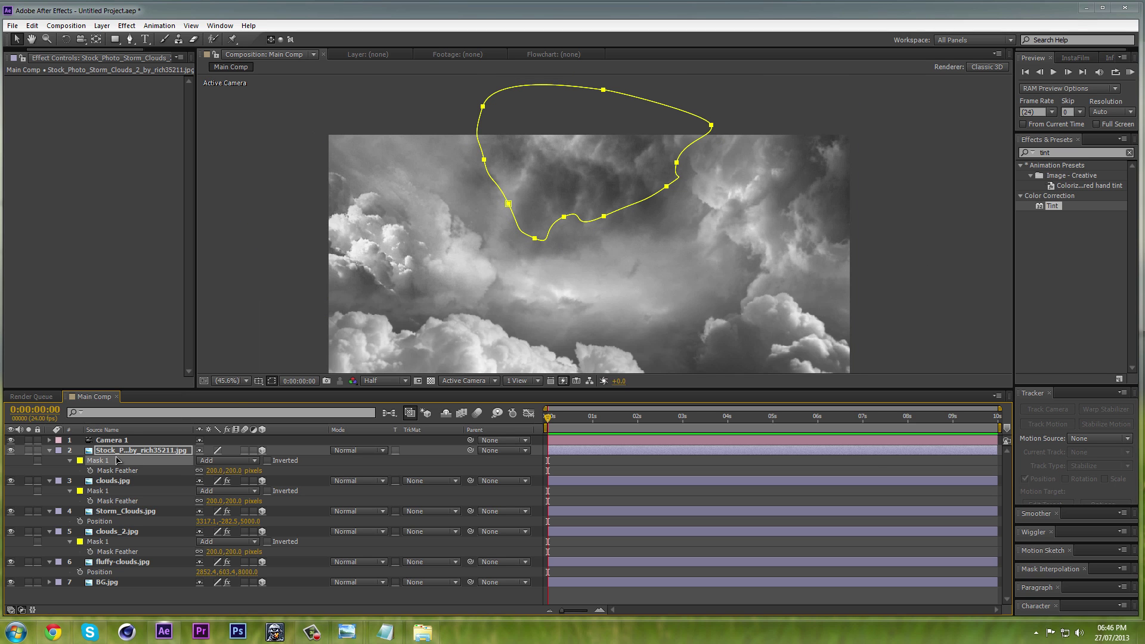
key("h")
left_click_drag(505, 298, 428, 240)
key("space")
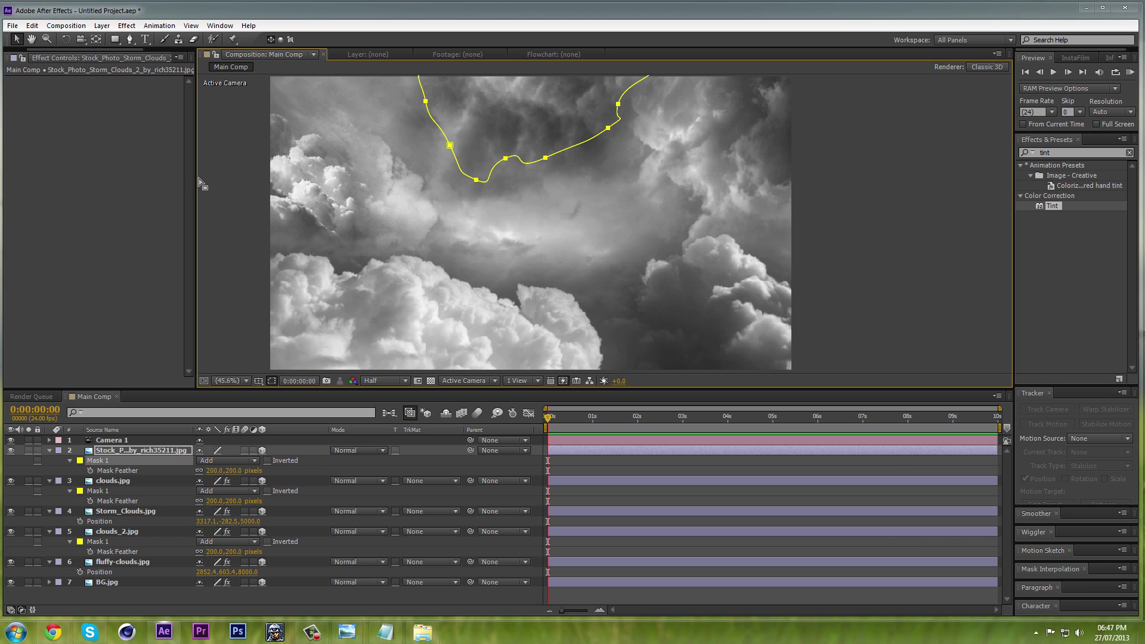
left_click_drag(200, 182, 253, 179)
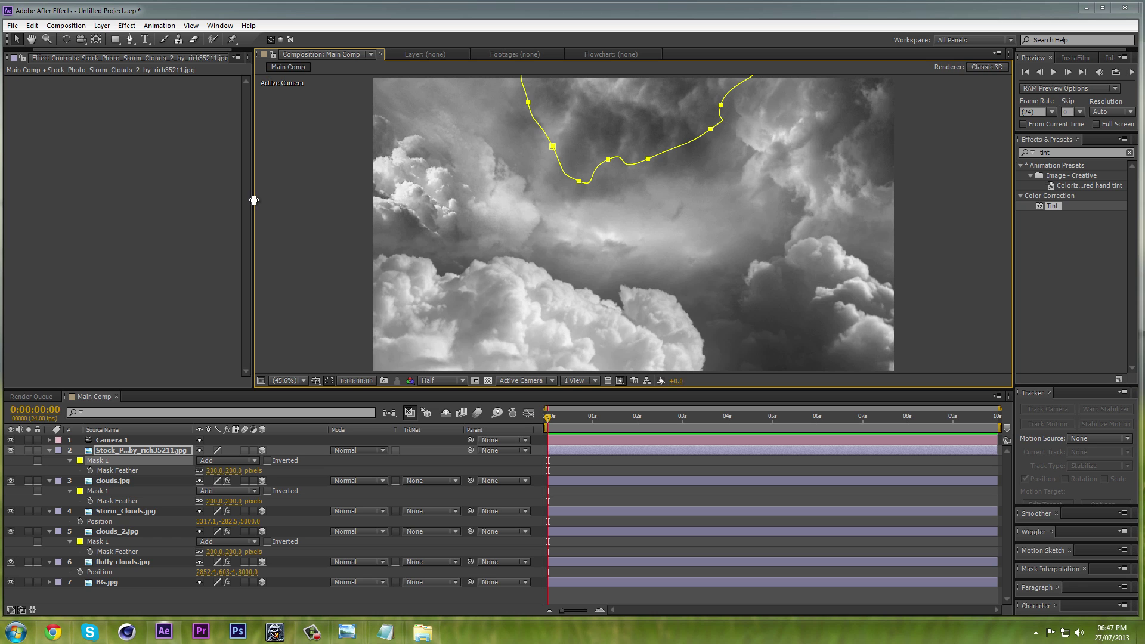
left_click_drag(254, 200, 198, 198)
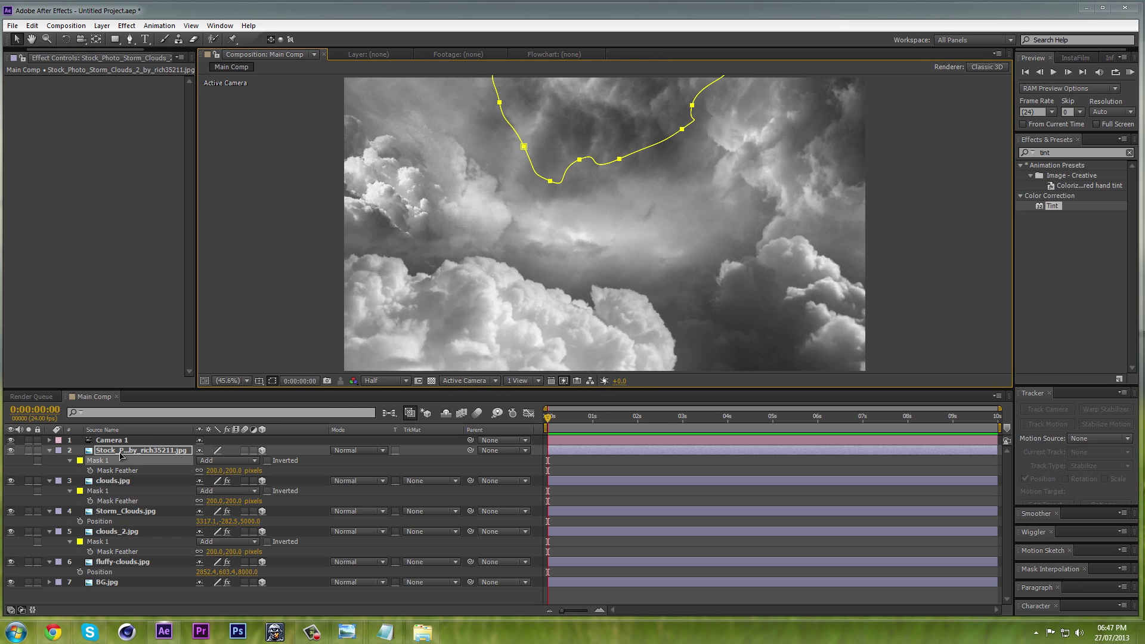
Step: Collapse the revealed mask and position properties of all the cloud layers and hide the mask outlines in the composition view
left_click(122, 455)
key("m")
key("m")
left_click(111, 460)
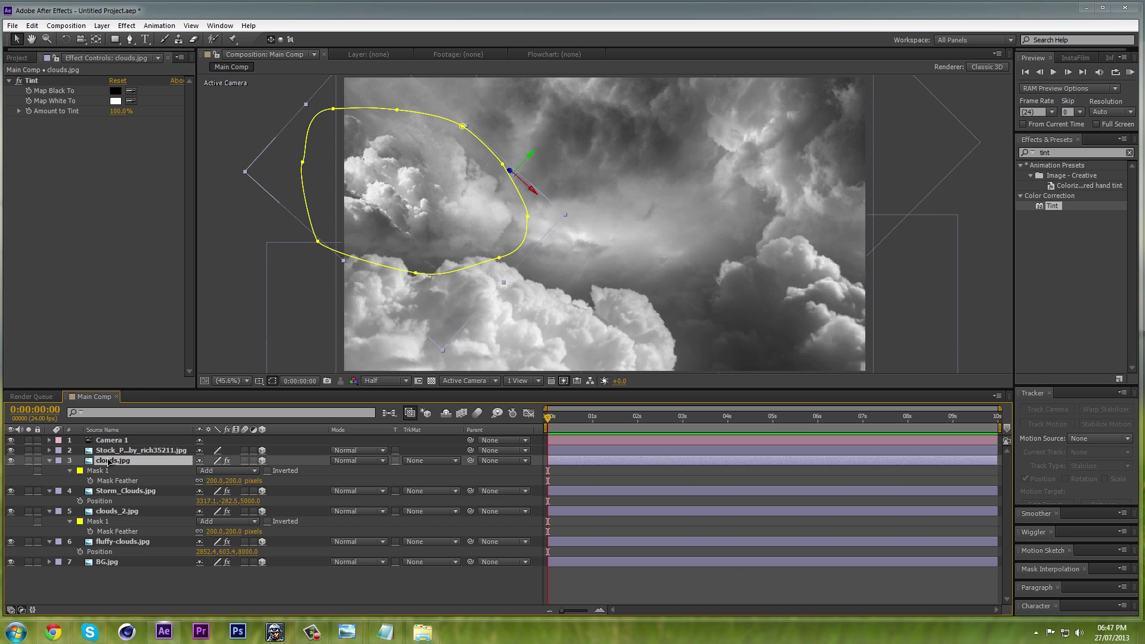
key("f")
left_click(109, 471)
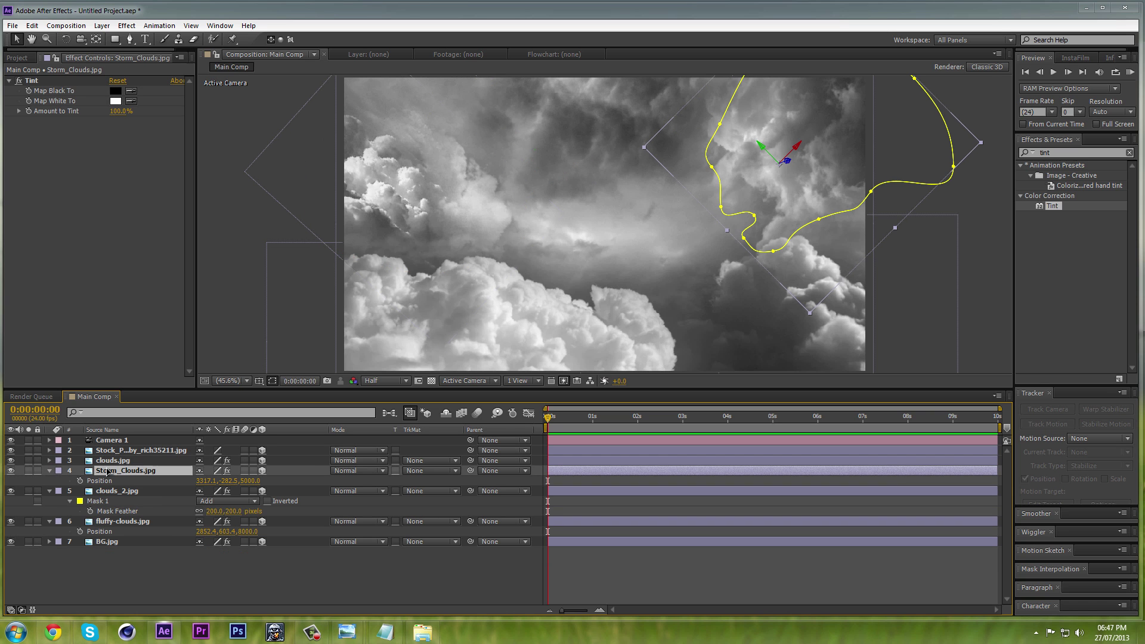
key("p")
left_click(110, 480)
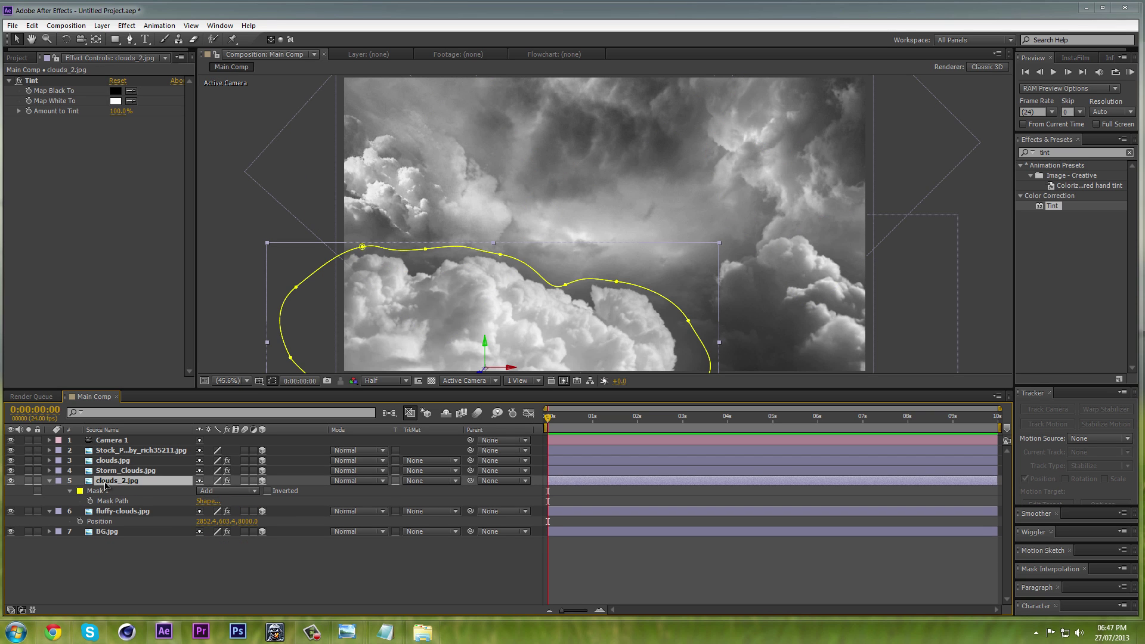
key("f")
left_click(109, 490)
key("p")
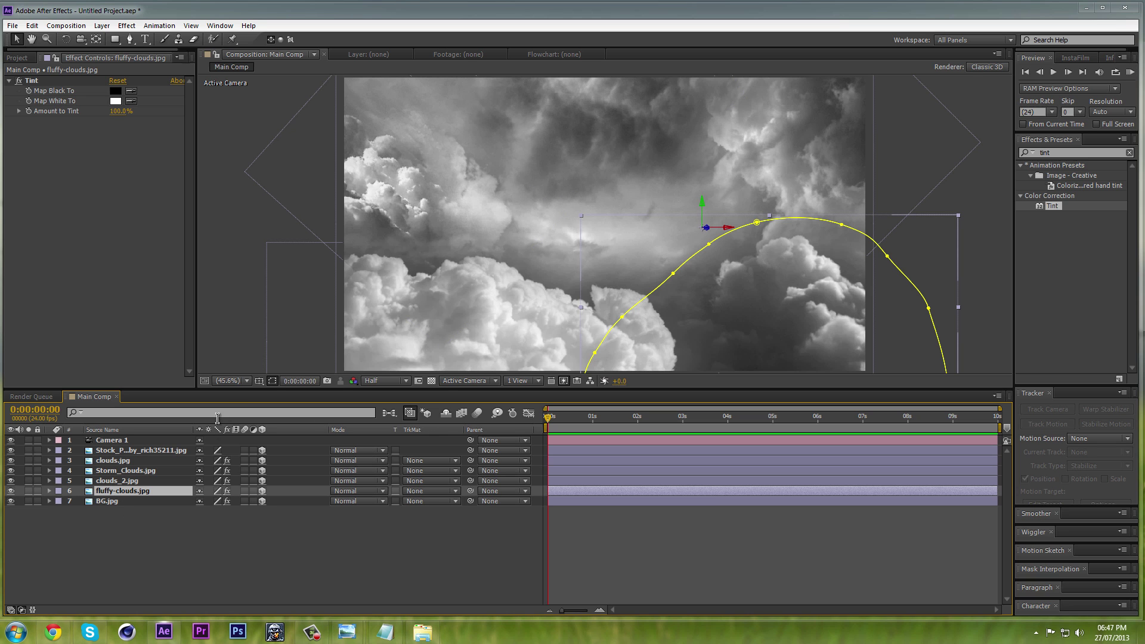
left_click(271, 381)
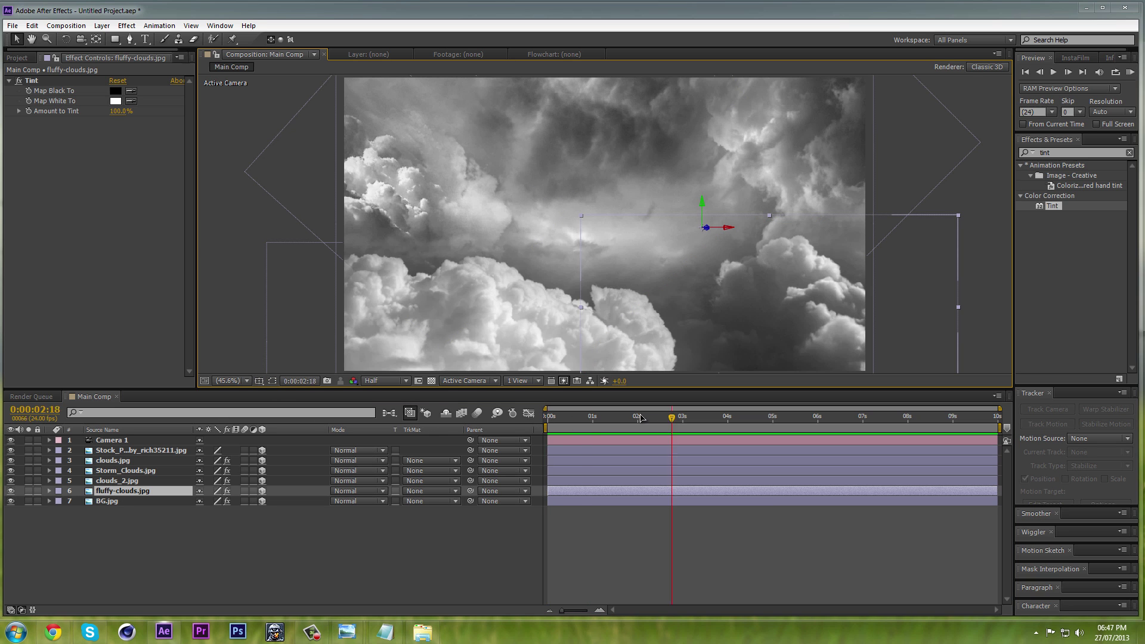
Step: Create a new HDTV 1080 24 composition named Lightning 1 with a duration of 0:00:01:00
left_click(66, 25)
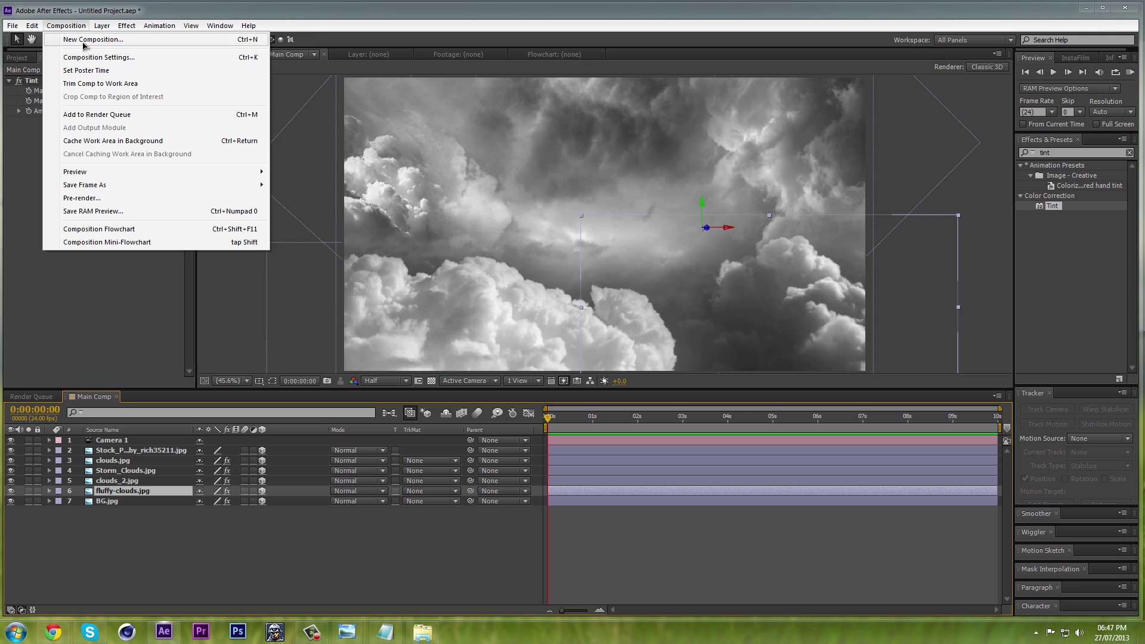
left_click(79, 37)
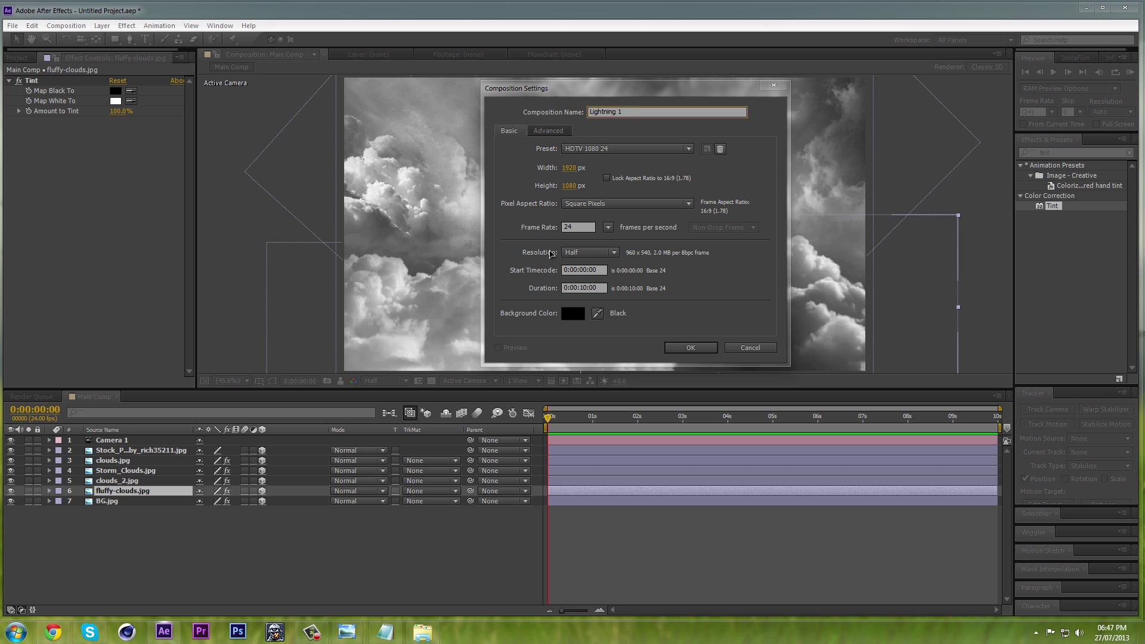
left_click(587, 290)
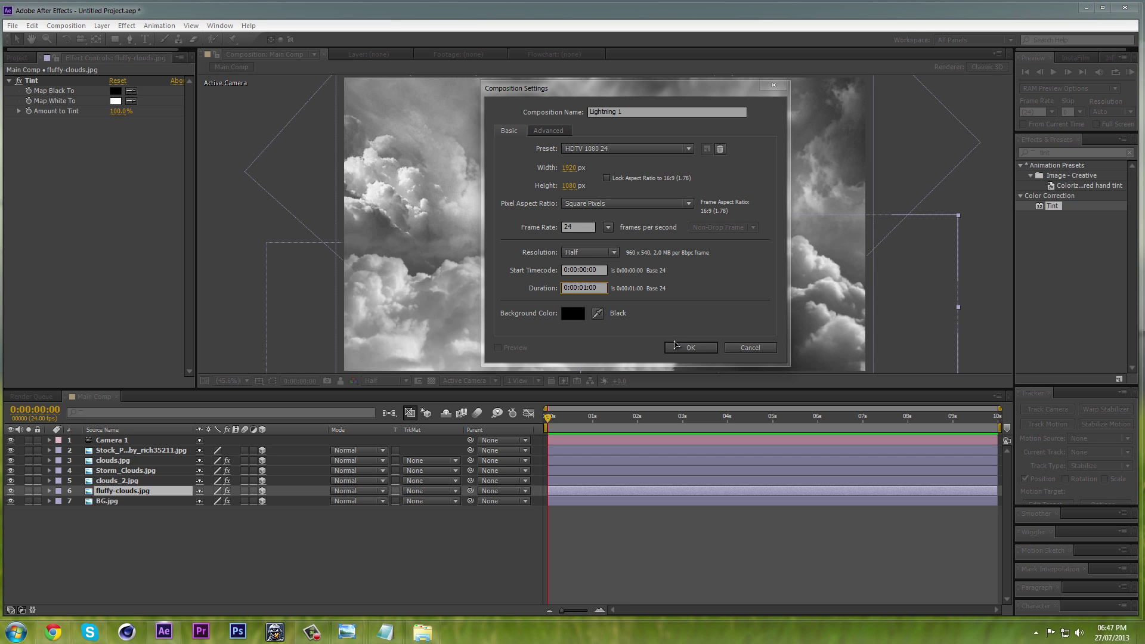
left_click(690, 348)
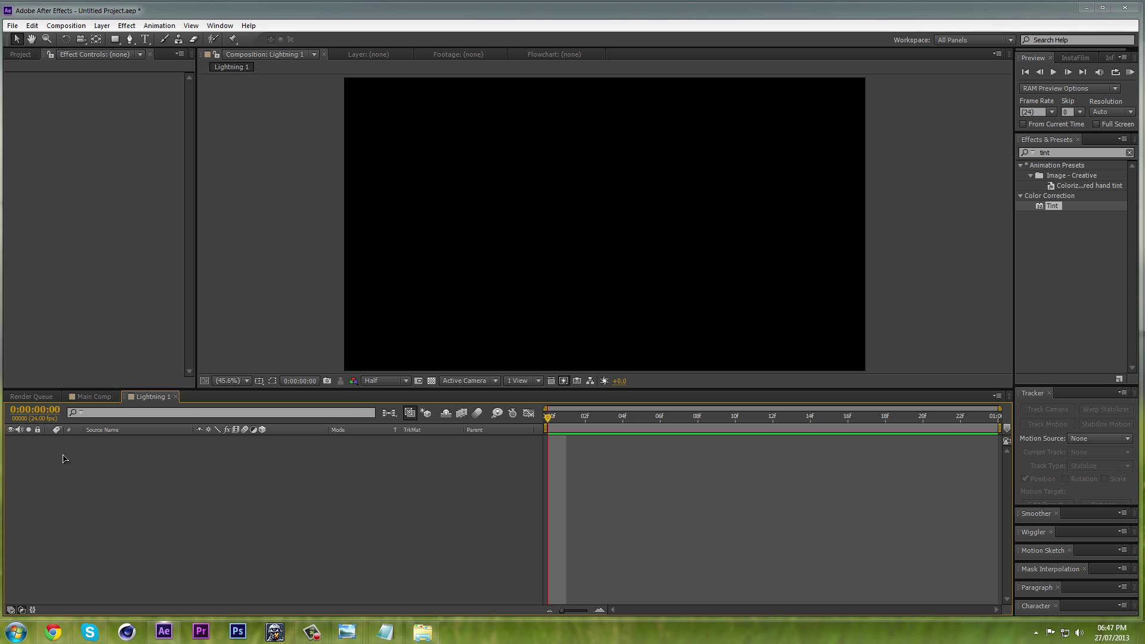
Step: Add Lightning 1.jpg to the Lightning 1 composition and apply the Tint effect to it
left_click(21, 54)
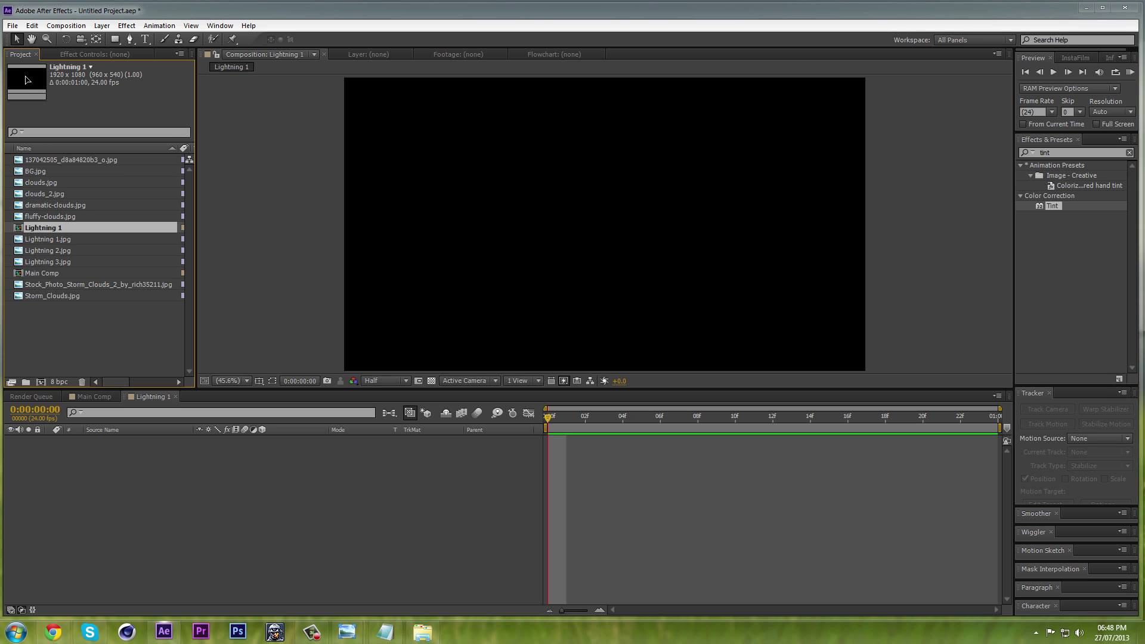
left_click(49, 239)
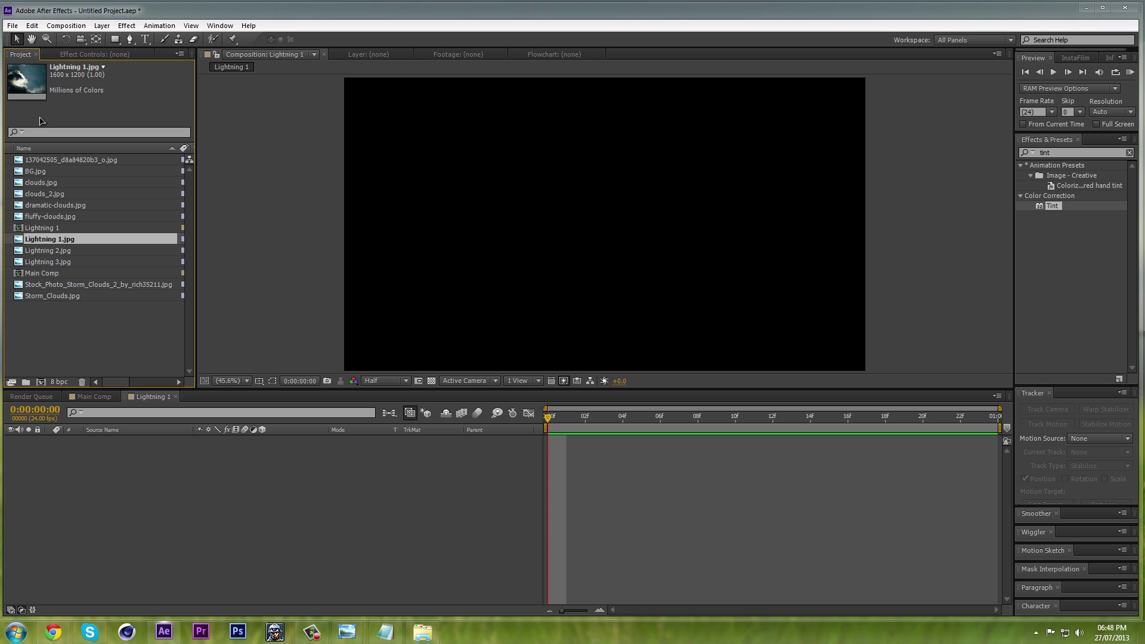
left_click_drag(43, 241, 119, 443)
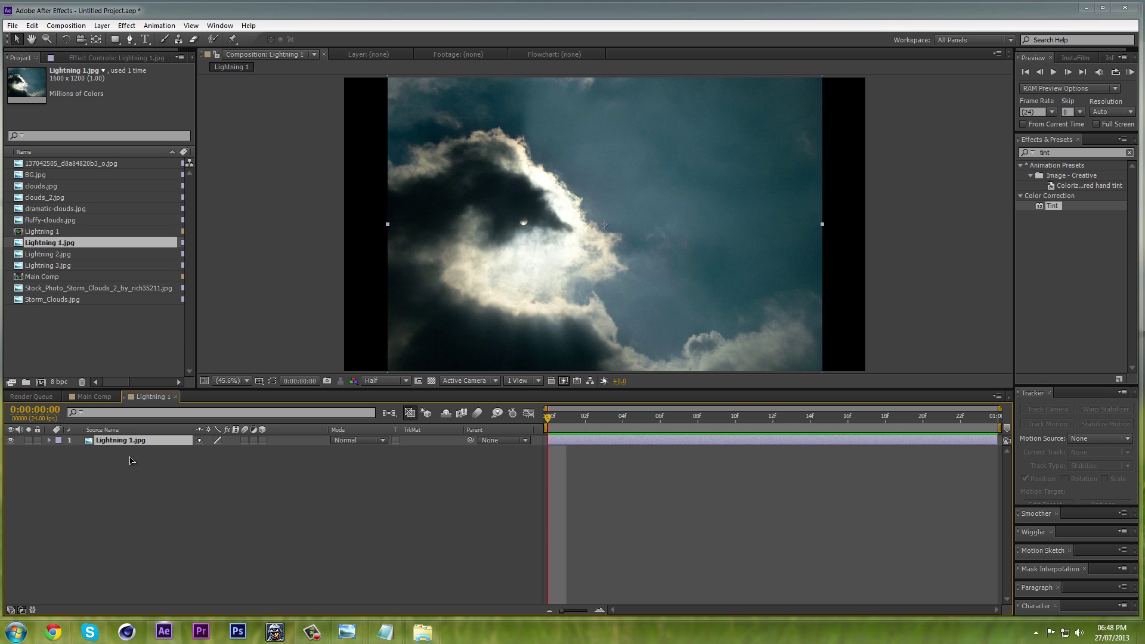
left_click(116, 57)
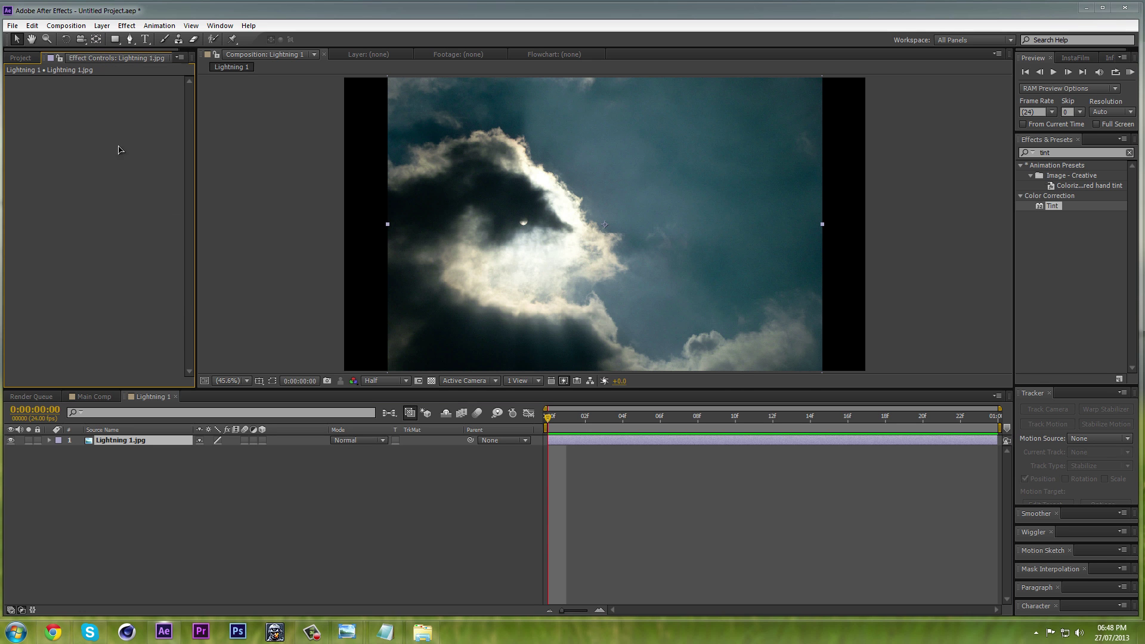
left_click_drag(125, 205, 126, 208)
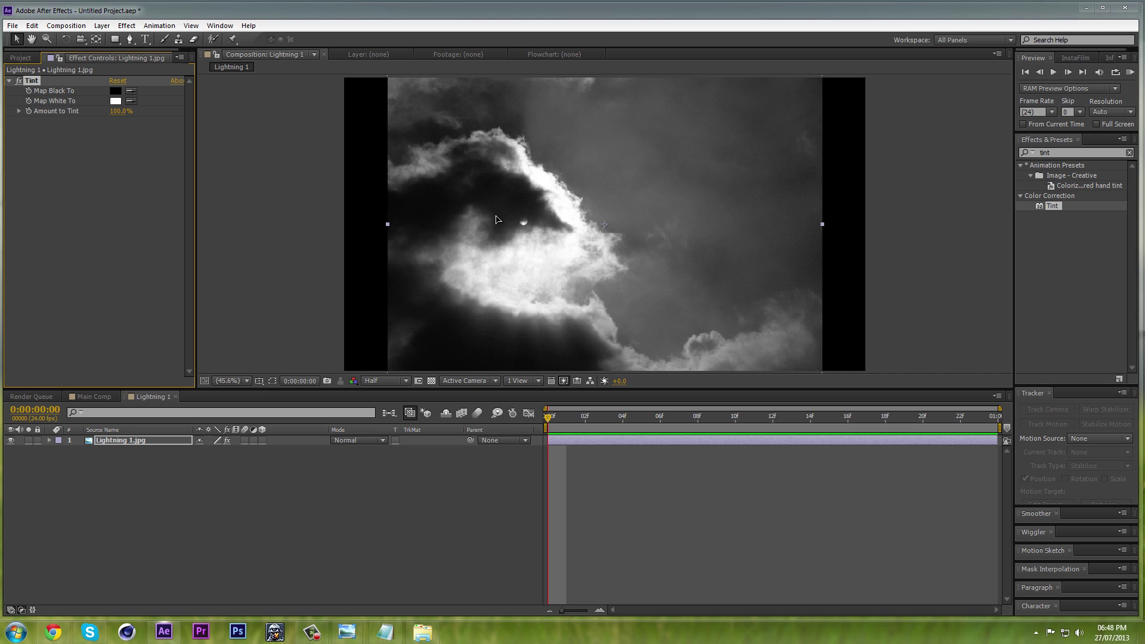
Step: Trace a curved Pen mask path on Lightning 1.jpg along the bright cloud's top and right edge, continuing below the frame
key("g")
left_click_drag(381, 164, 400, 152)
left_click_drag(419, 142, 439, 131)
left_click_drag(455, 128, 543, 138)
left_click(573, 173)
left_click(602, 225)
left_click(623, 279)
left_click(609, 328)
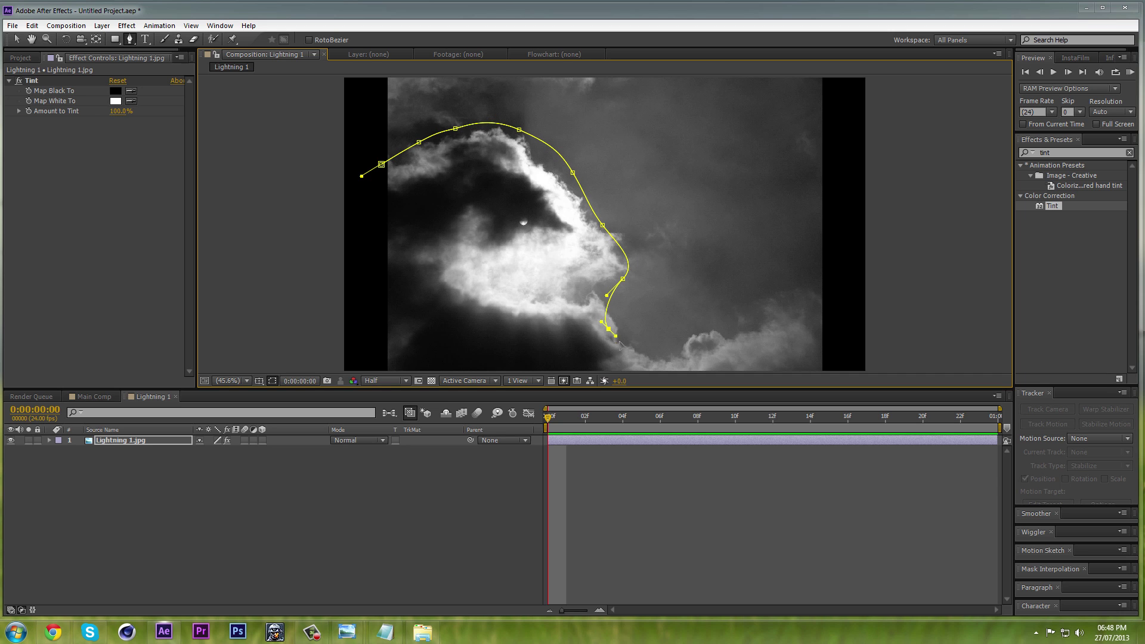
left_click_drag(626, 364, 627, 370)
left_click_drag(613, 331, 627, 224)
left_click(633, 291)
left_click(521, 312)
left_click(373, 309)
left_click(292, 259)
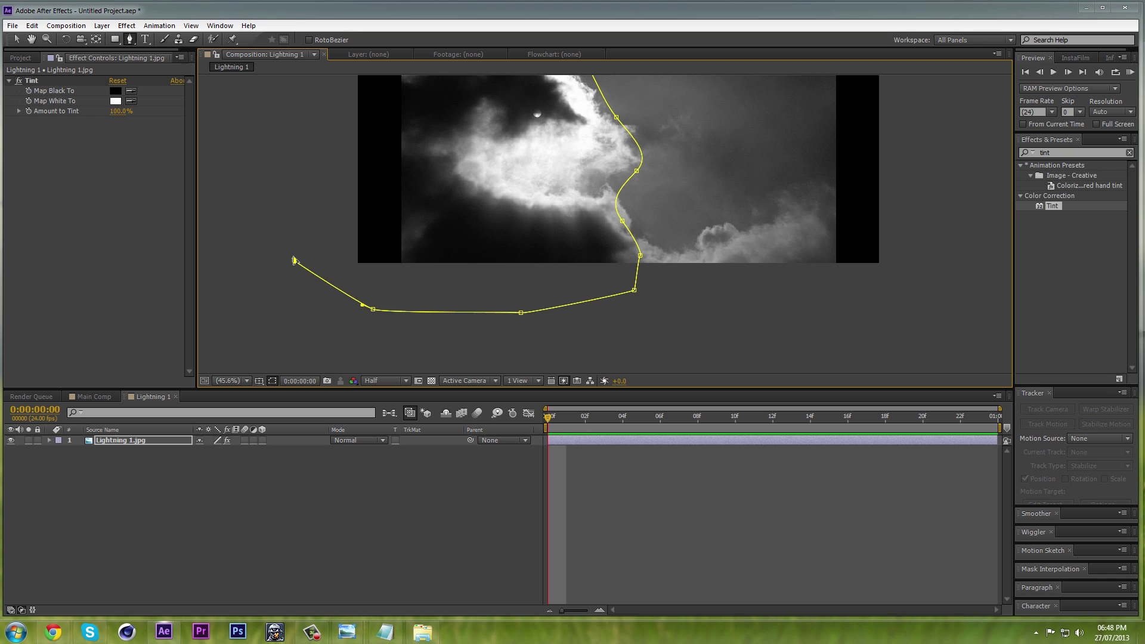
left_click_drag(332, 187, 307, 185)
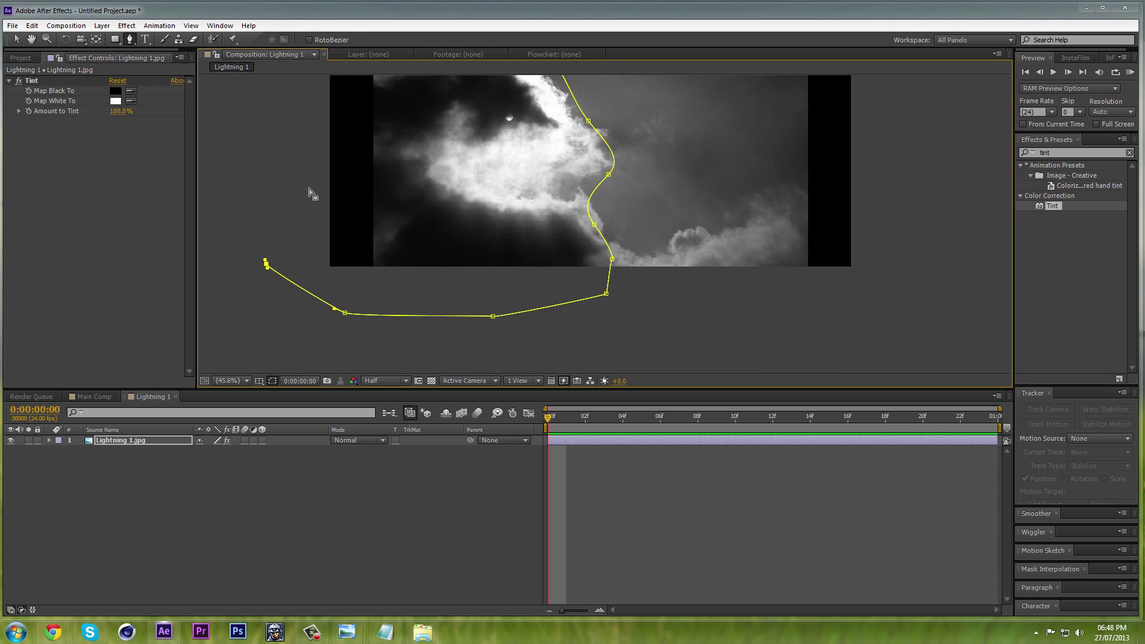
key("ctrl+z")
key("ctrl+z")
Step: Continue the mask path up the cloud's left side and close it at its starting point
left_click_drag(423, 293, 418, 287)
left_click_drag(382, 200, 389, 332)
left_click(389, 261)
left_click(367, 220)
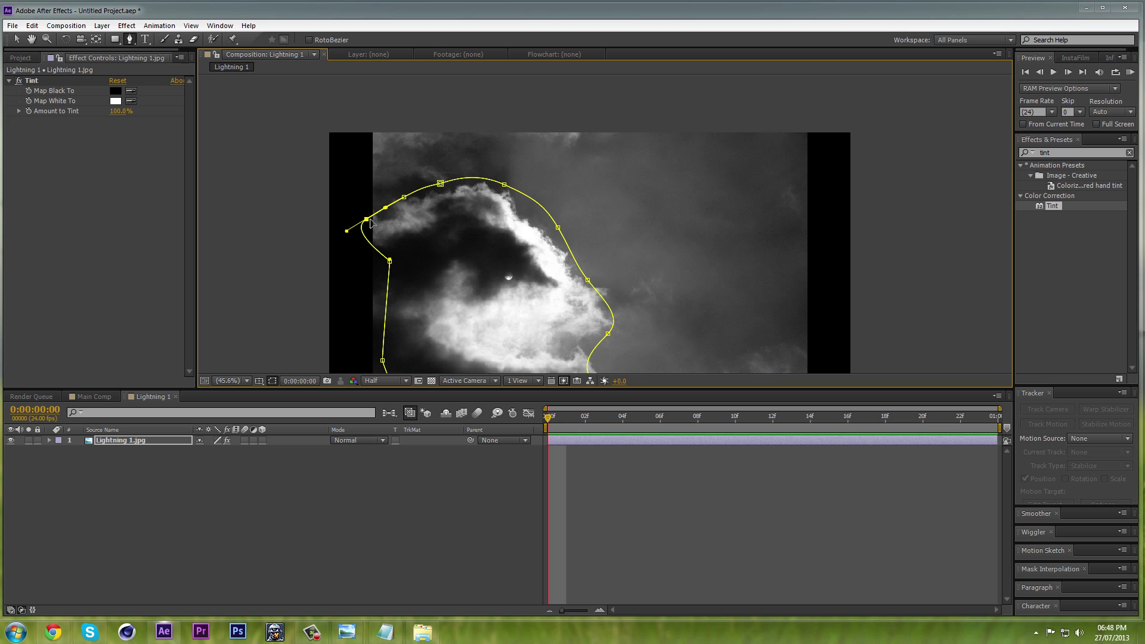
Step: Move the upper-left points of the Lightning 1.jpg mask inward so they sit inside the image's left edge
left_click(18, 41)
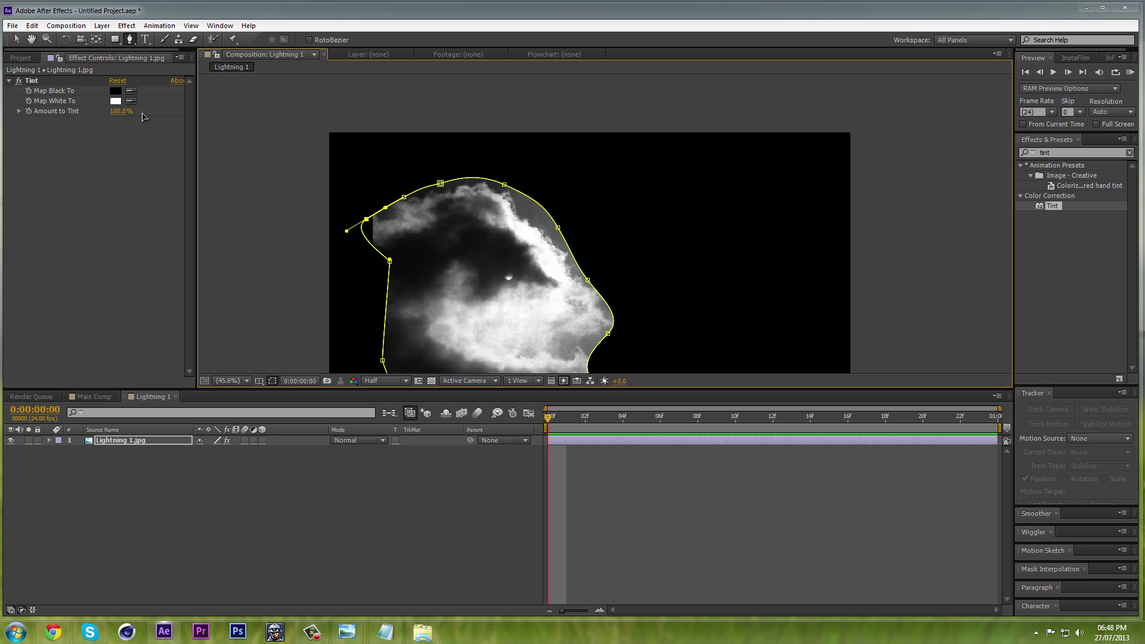
left_click(17, 41)
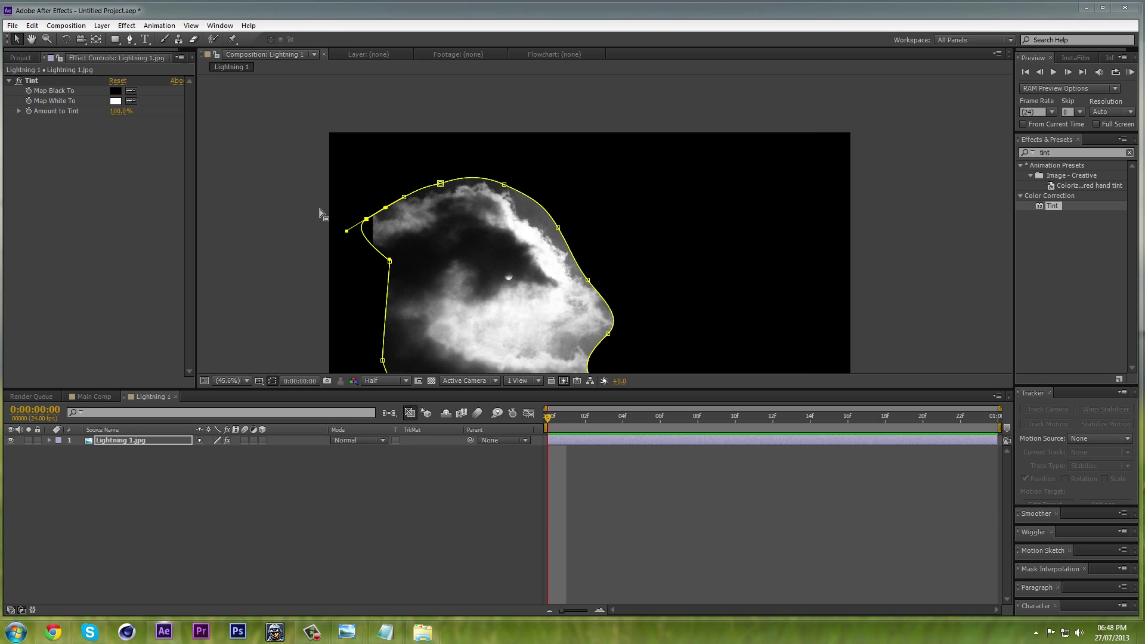
left_click_drag(330, 200, 392, 281)
left_click_drag(367, 220, 388, 220)
key("space")
left_click_drag(394, 324, 416, 187)
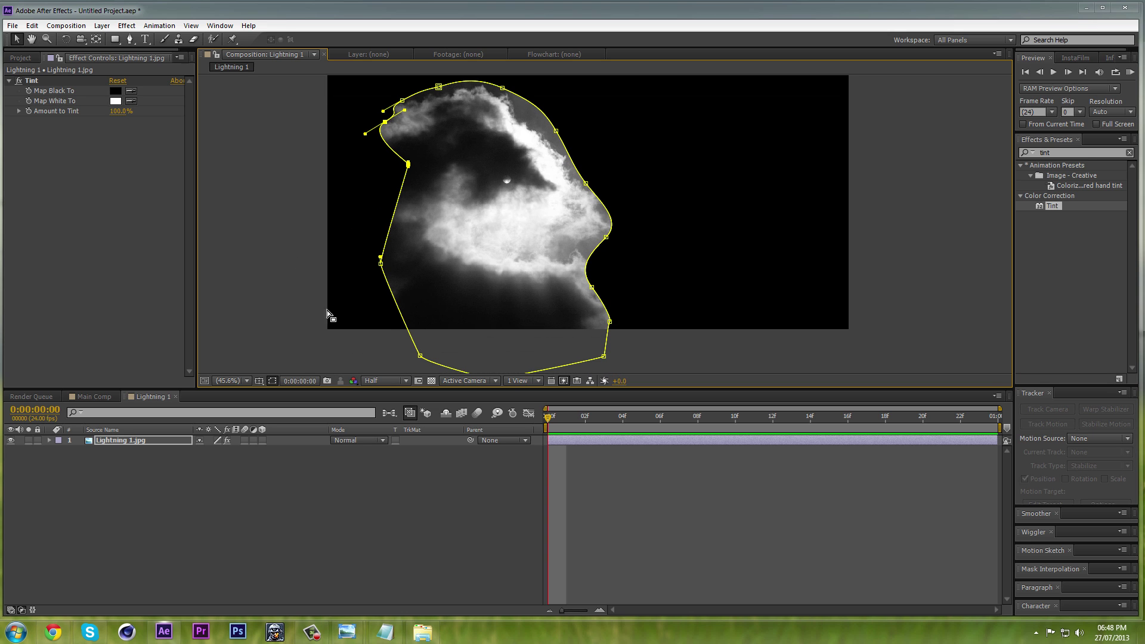
Step: Set the mask feather of the Lightning 1.jpg layer to 200 pixels
key("f")
left_click(211, 460)
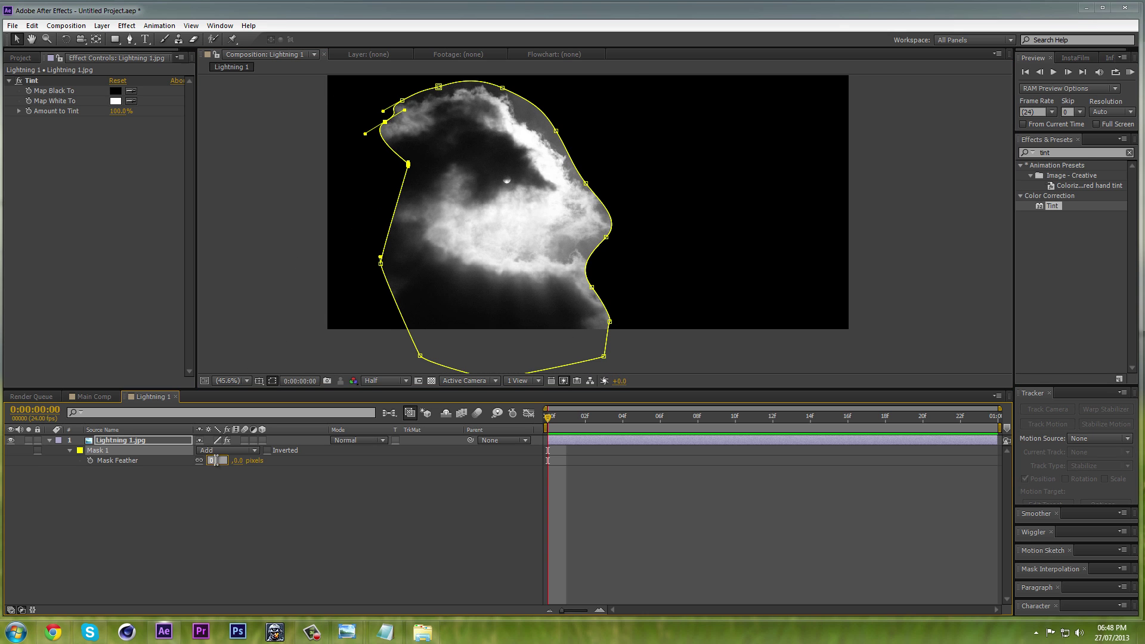
type("200")
key("Return")
key("space")
left_click_drag(518, 280, 502, 301)
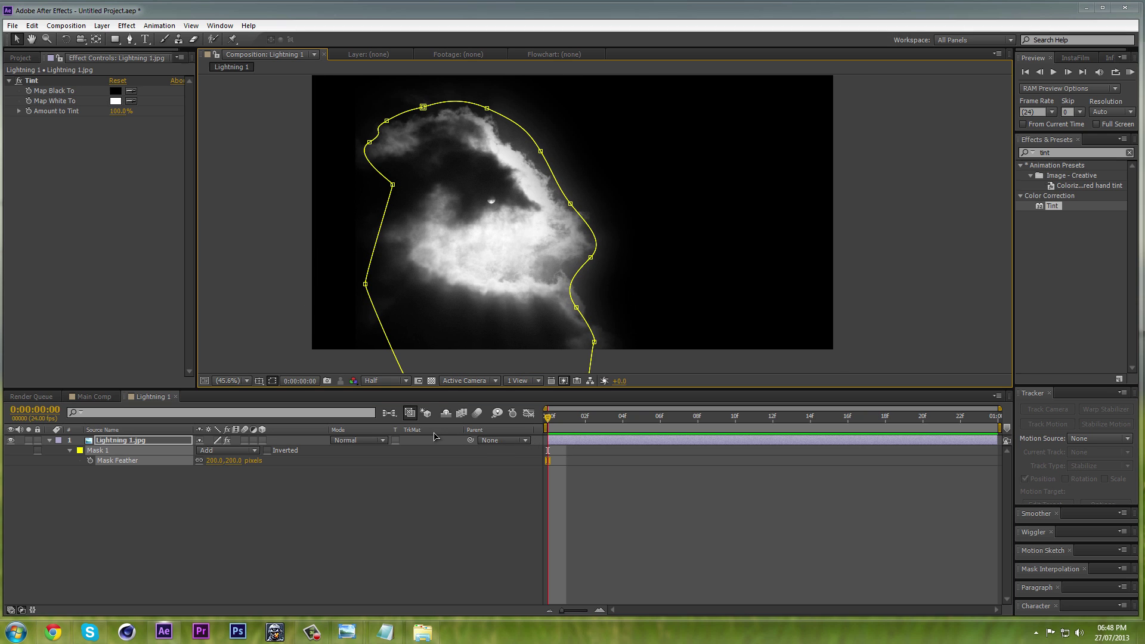
Step: Add an Opacity keyframe of 100% to the Lightning 1.jpg layer at frame 0
key("t")
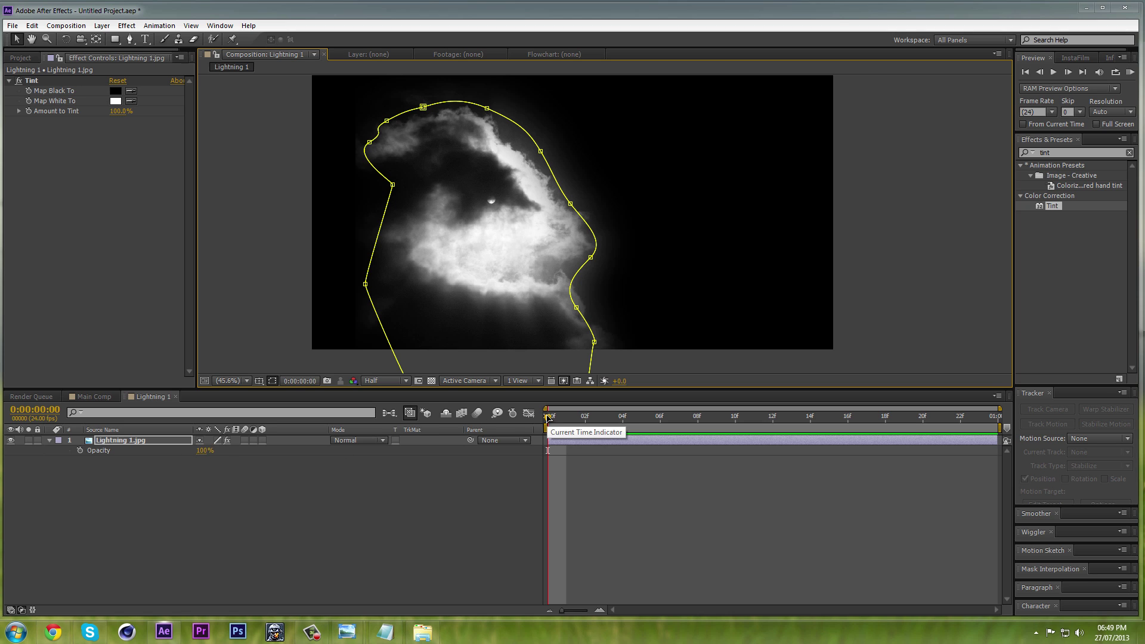
left_click(80, 450)
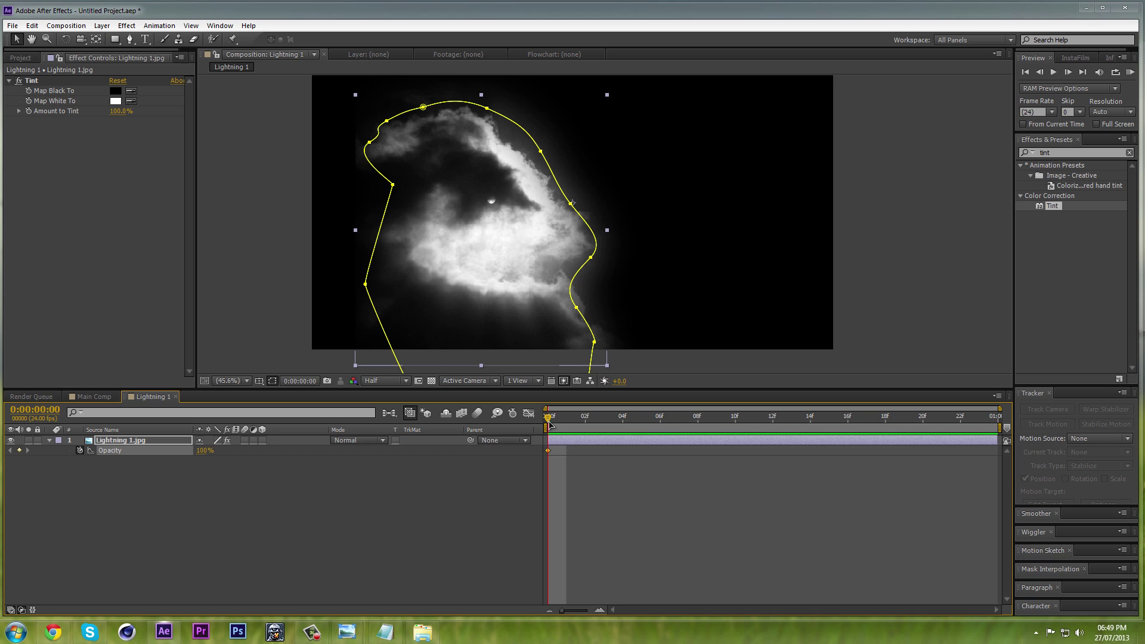
mouse_move(549, 420)
left_mouse_down()
mouse_move(576, 422)
mouse_move(536, 424)
left_mouse_up()
key("Page_Down")
key("Page_Down")
key("Page_Down")
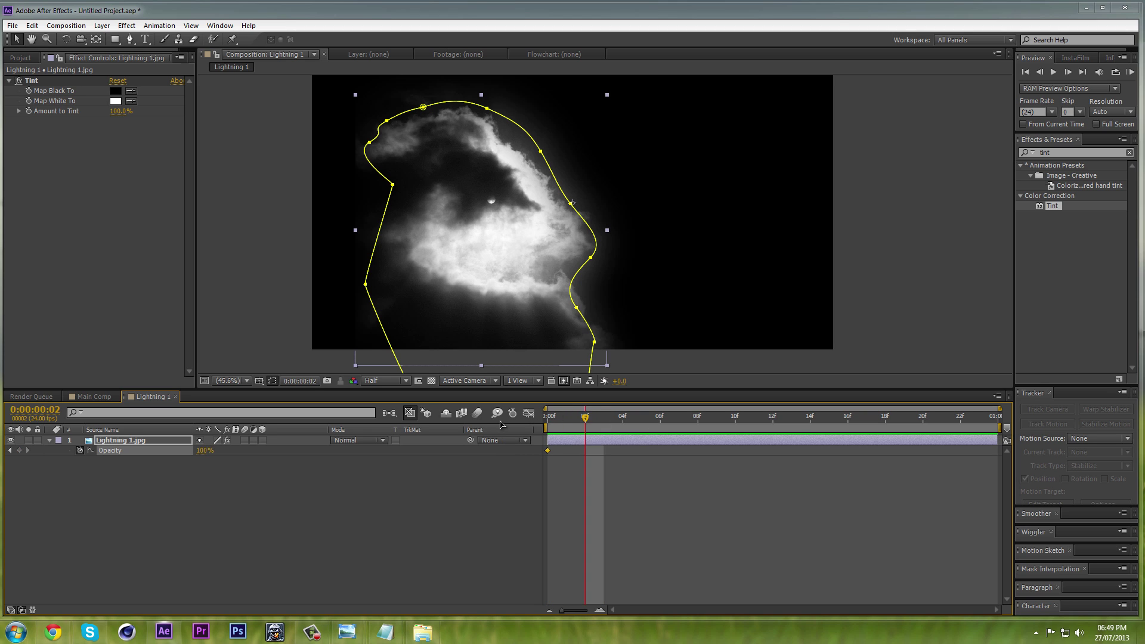
key("Page_Up")
key("Page_Up")
key("Page_Up")
key("Page_Down")
key("Page_Down")
key("Page_Down")
key("Page_Down")
key("Page_Up")
key("Page_Up")
key("Page_Up")
key("Page_Up")
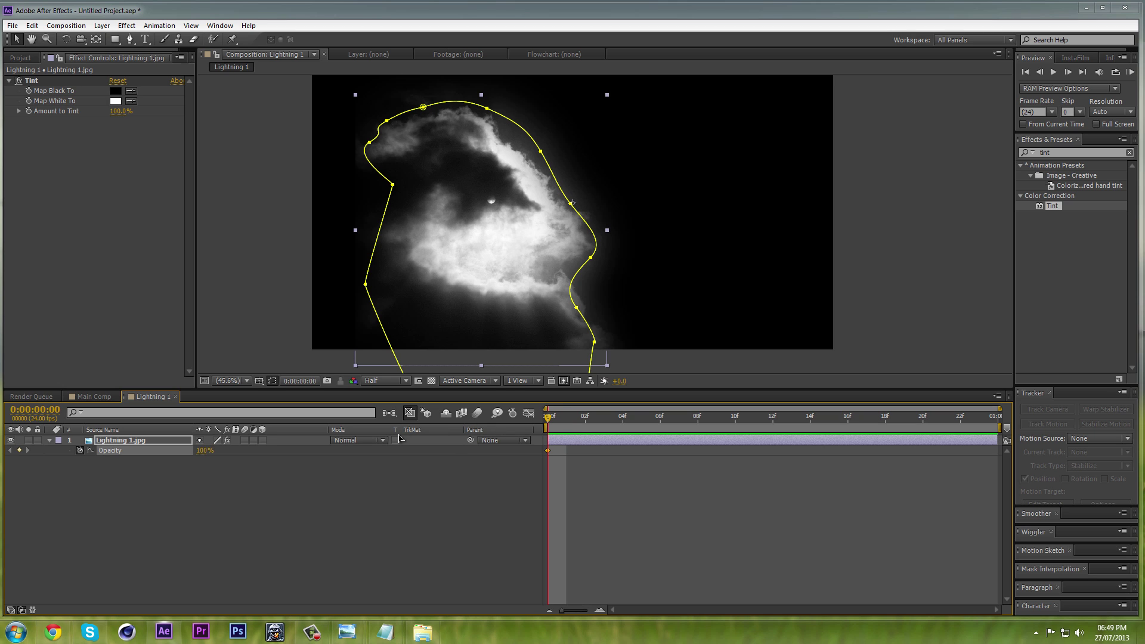
Step: Add an Opacity keyframe of 50% to the Lightning 1.jpg layer at frame 4
key("Page_Down")
key("Page_Down")
key("Page_Down")
key("Page_Down")
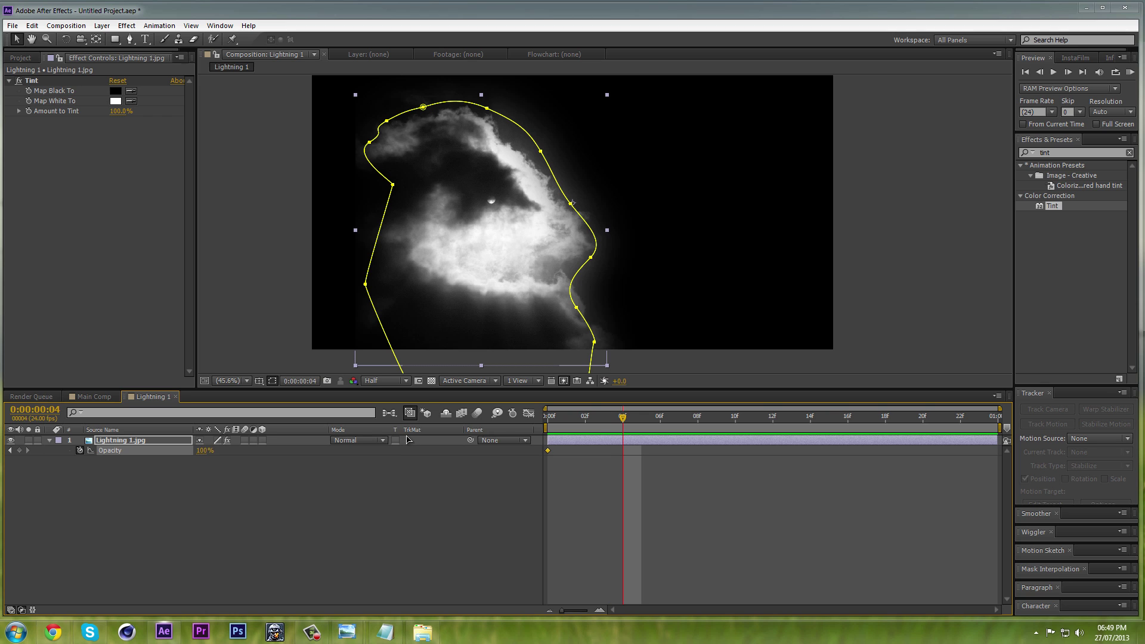
left_click(205, 450)
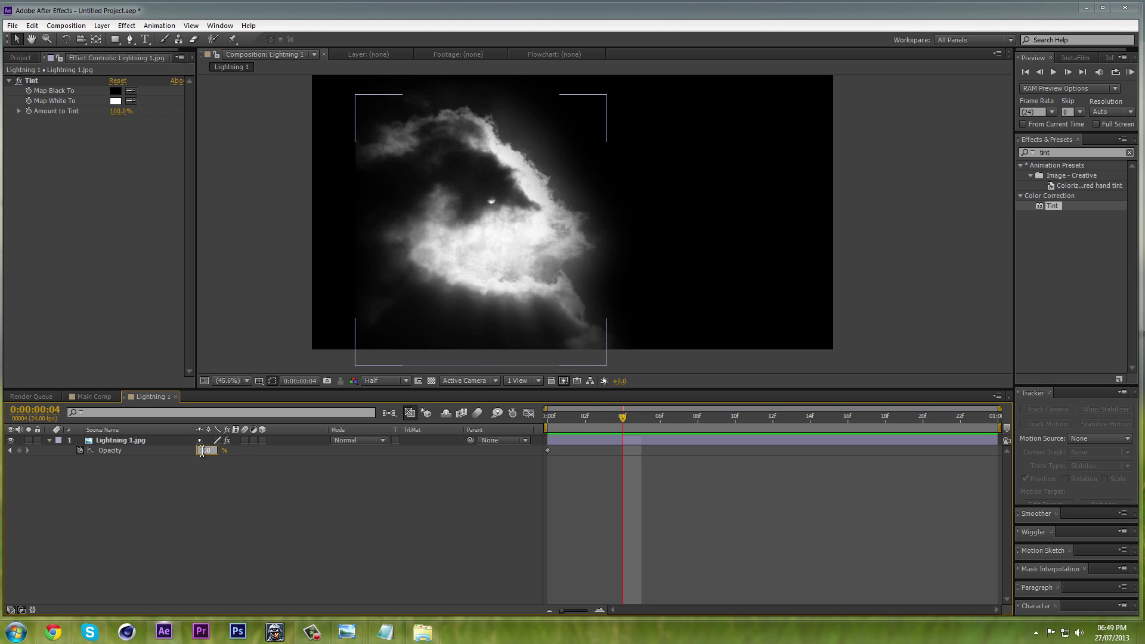
type("50")
key("Return")
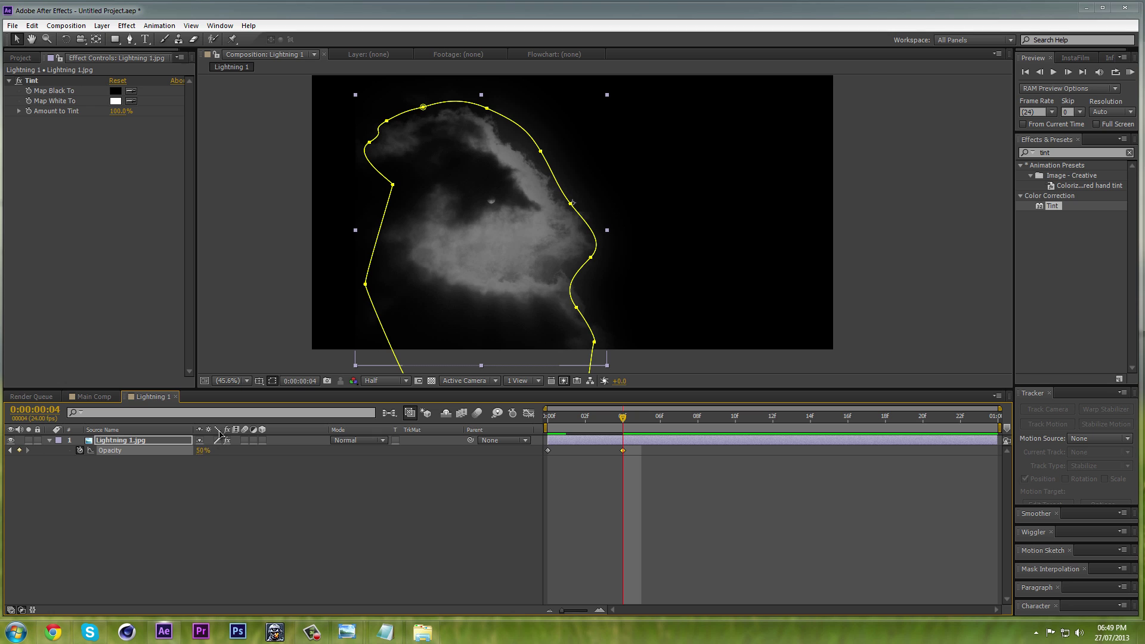
Step: Add an Opacity keyframe of 20% to the Lightning 1.jpg layer at frame 7
key("Page_Down")
key("Page_Down")
key("Page_Down")
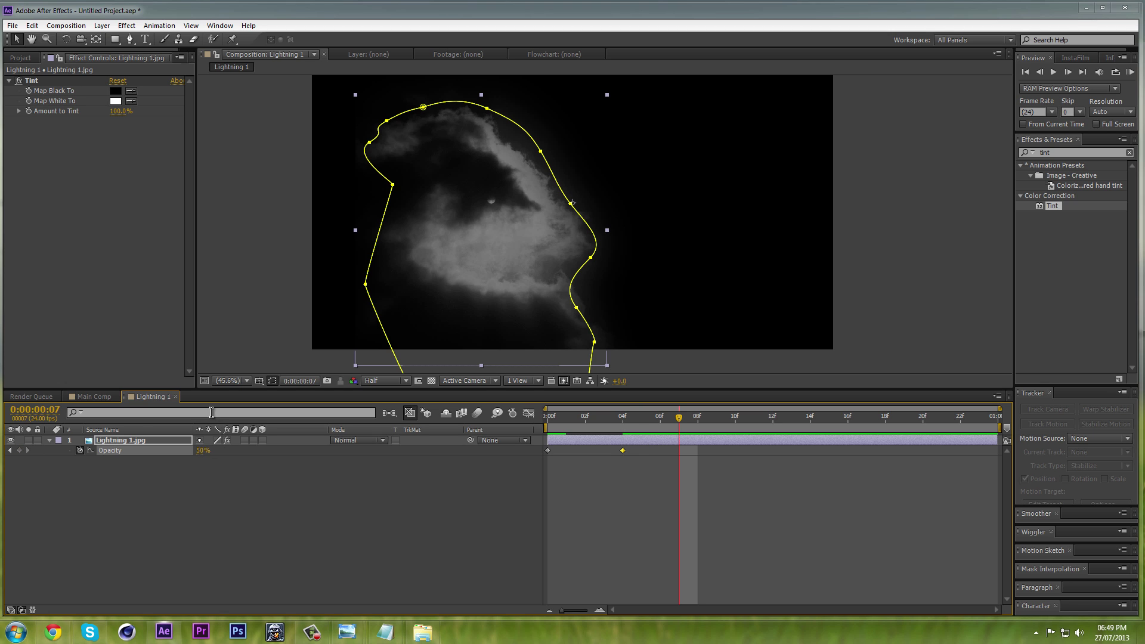
left_click(201, 450)
type("20")
key("Return")
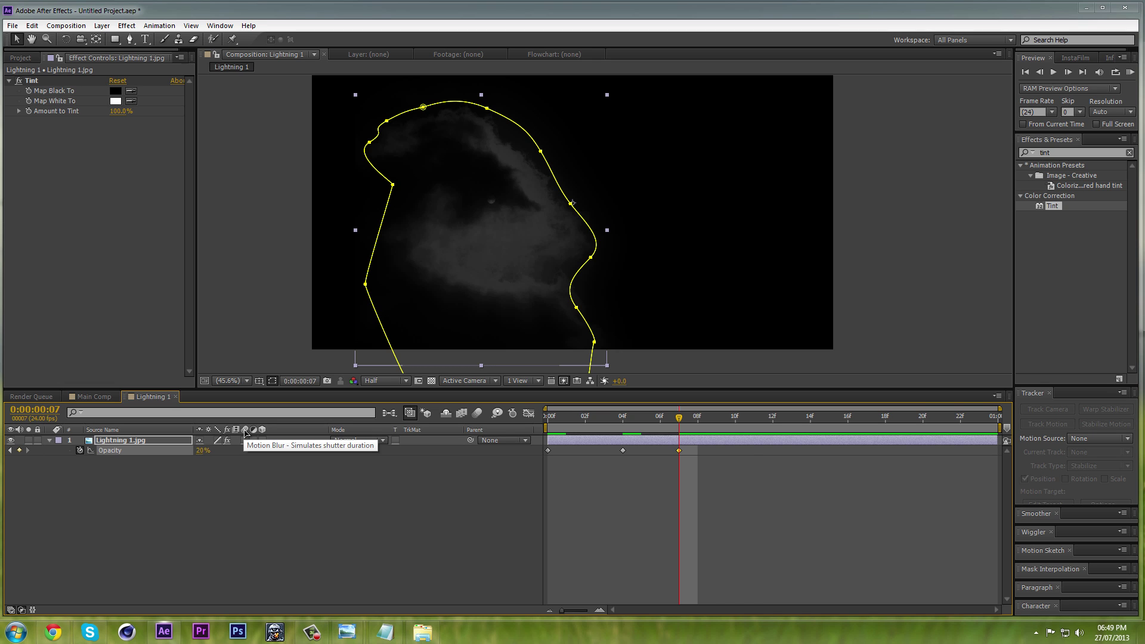
Step: Add an Opacity keyframe of 90% to the Lightning 1.jpg layer at frame 13
key("Page_Down")
key("Page_Down")
key("Page_Down")
key("Page_Down")
key("Page_Down")
key("Page_Down")
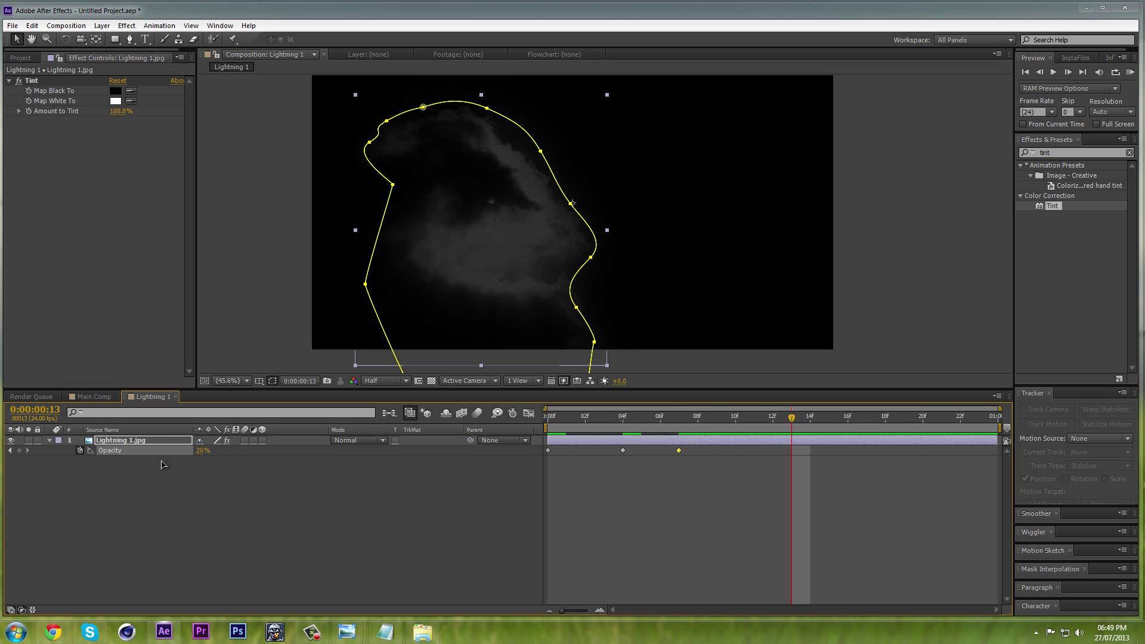
left_click(203, 451)
type("90")
key("Return")
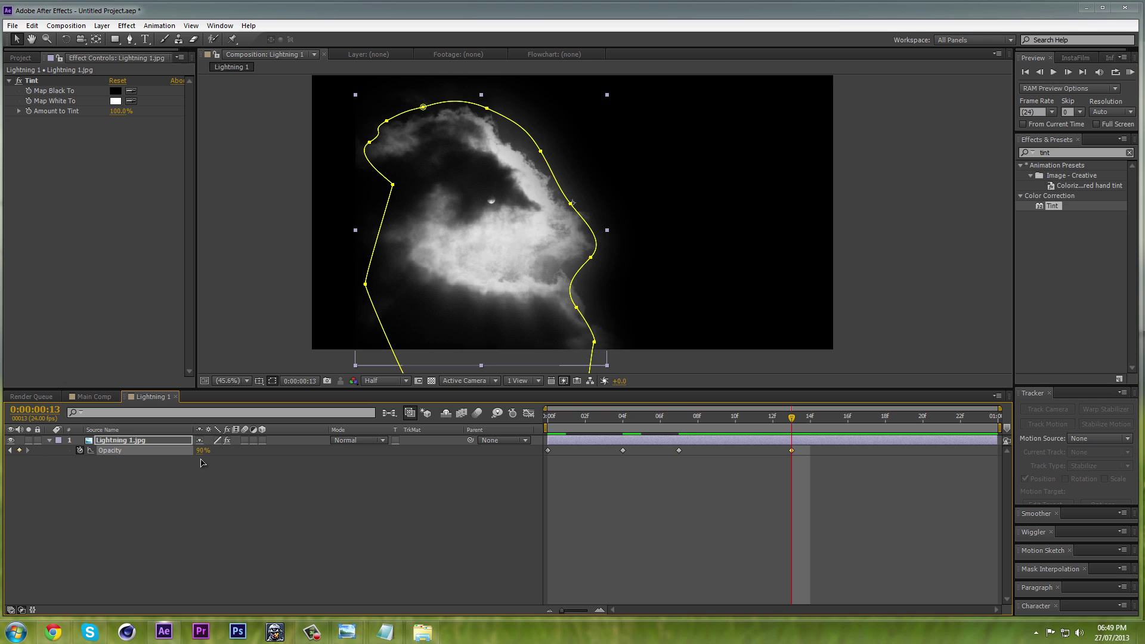
Step: Add an Opacity keyframe of 0% to the Lightning 1.jpg layer at frame 23 and preview the flash
left_click_drag(792, 417, 979, 417)
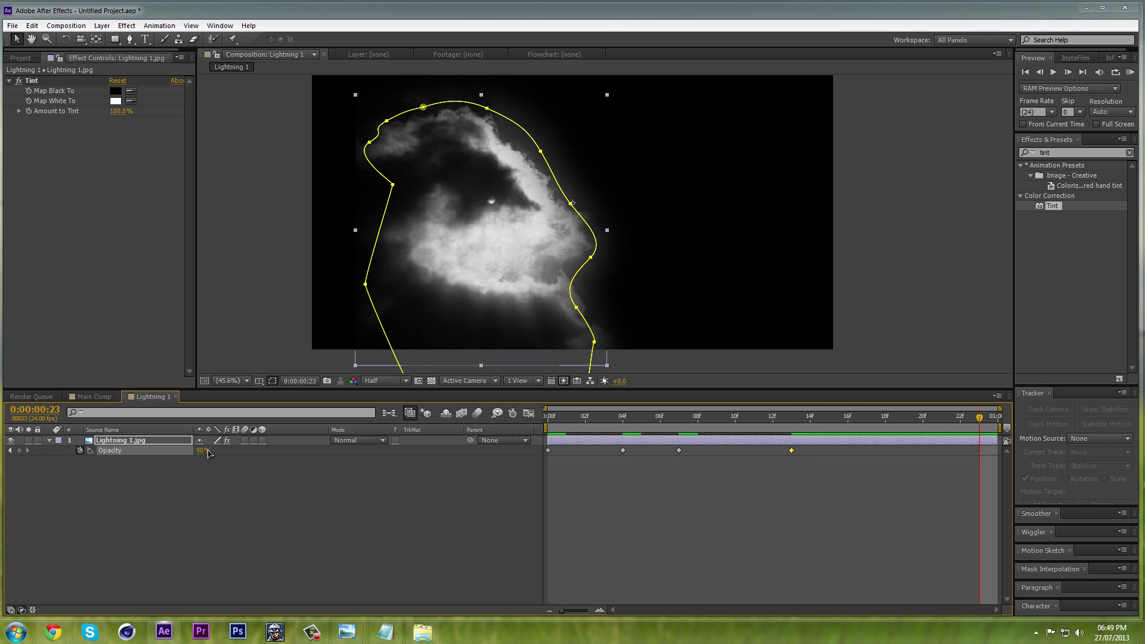
left_click_drag(202, 456, 87, 452)
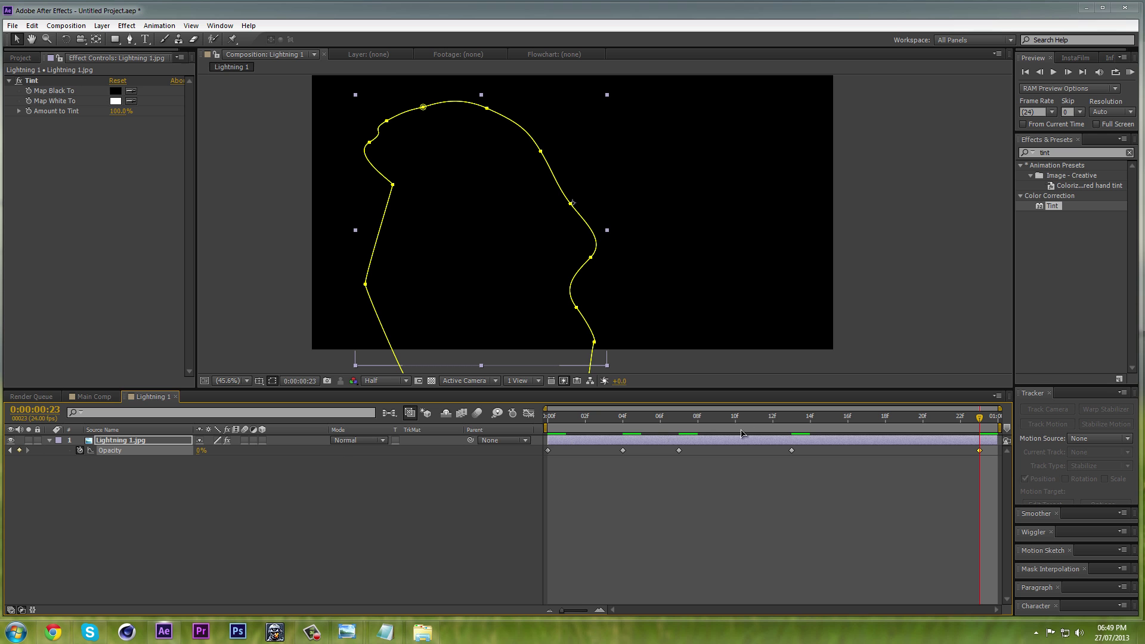
left_click(1129, 72)
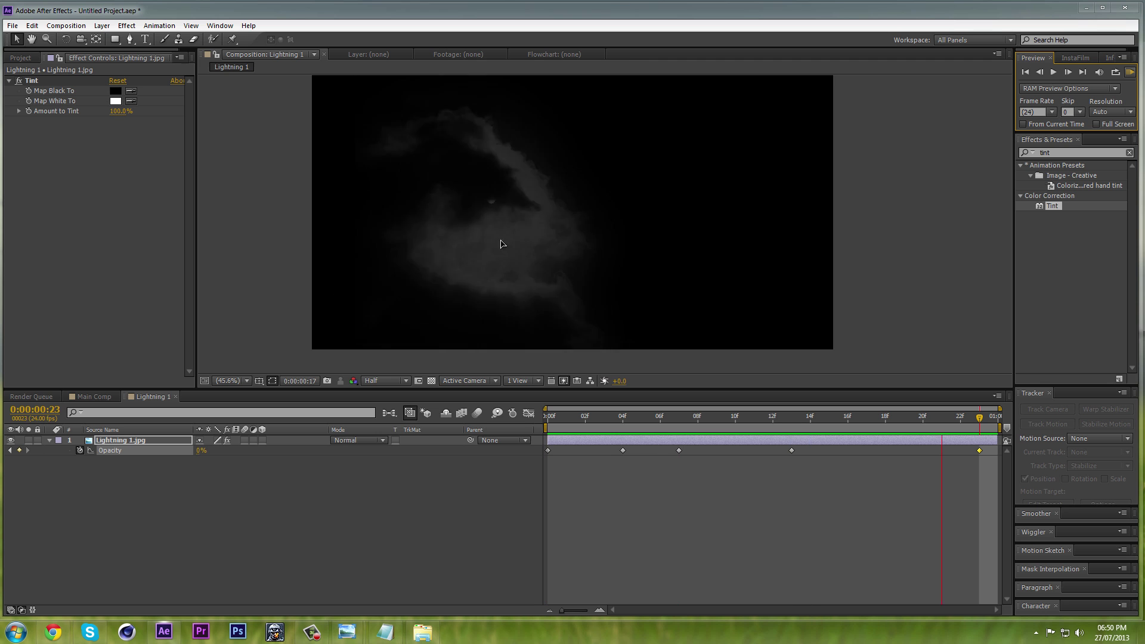
key("space")
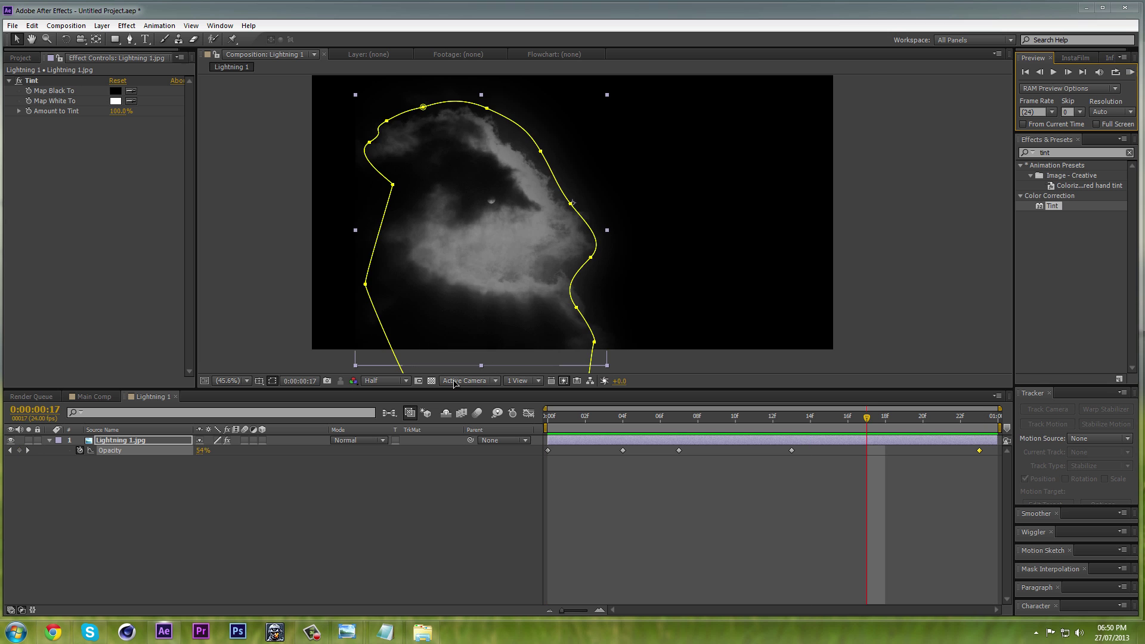
Step: Add the Lightning 1 composition to Main Comp beneath BG.jpg and make it a 3D layer
left_click(86, 397)
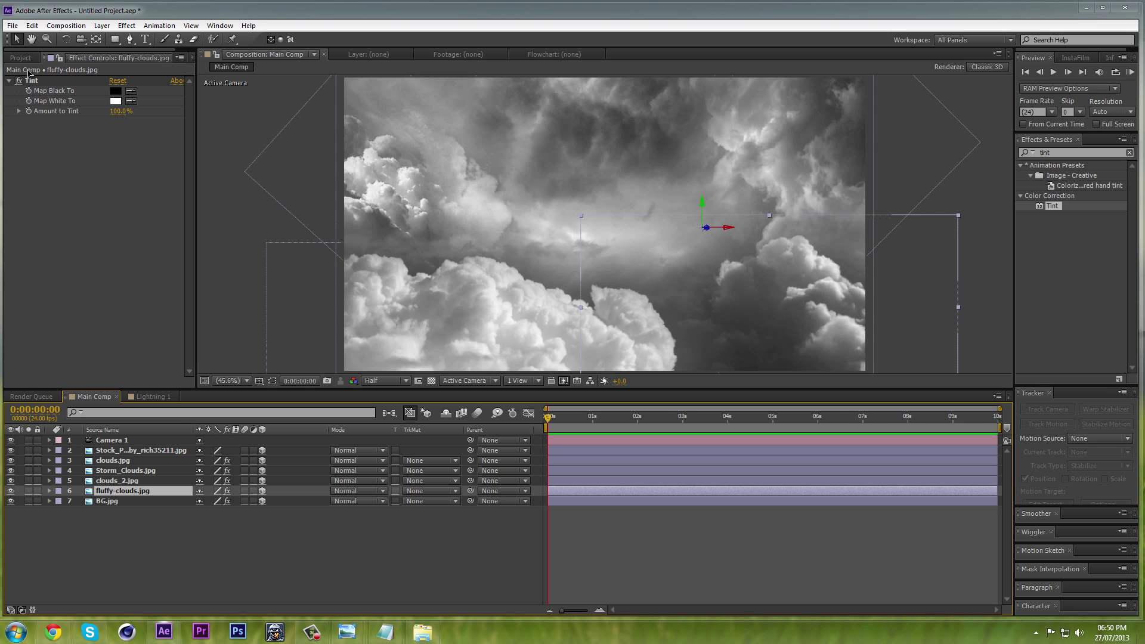
left_click(21, 57)
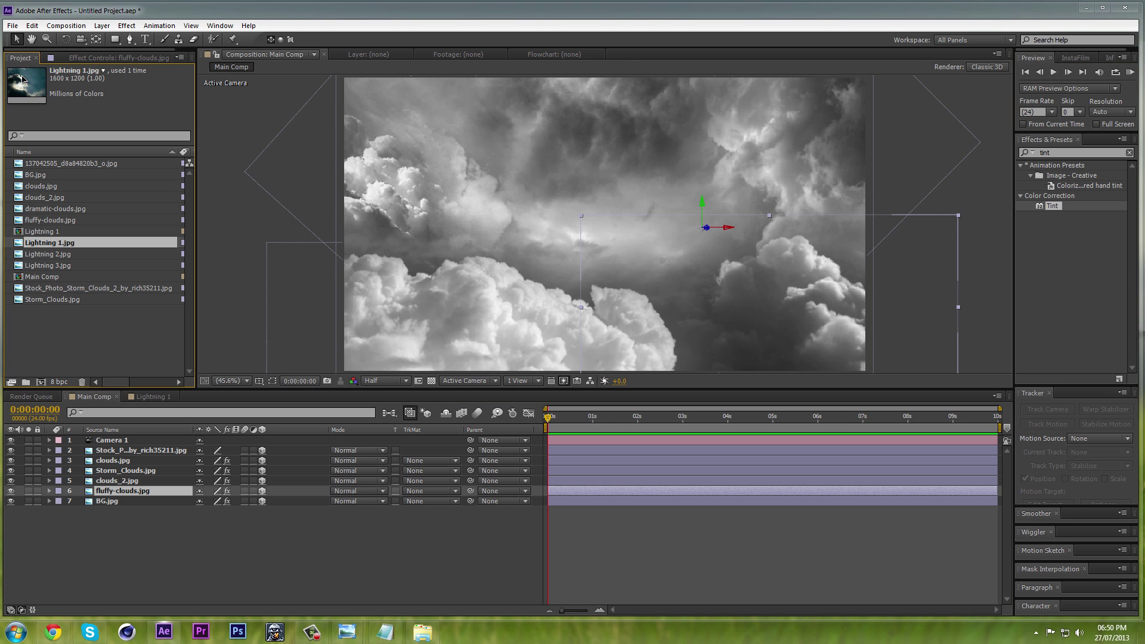
key("Up")
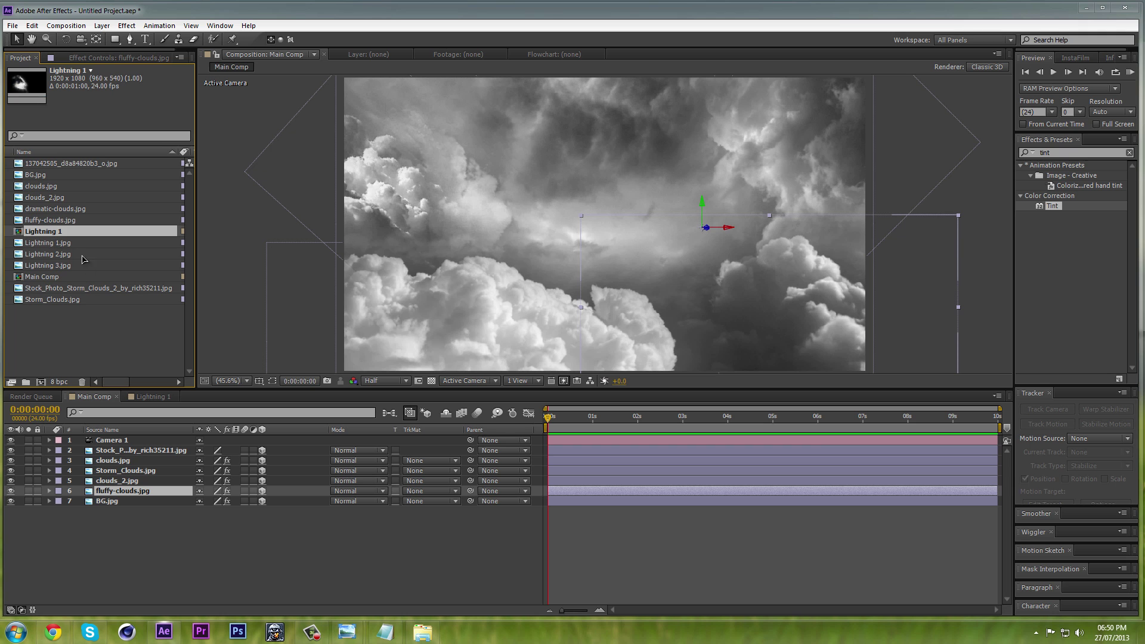
left_click_drag(31, 233, 115, 532)
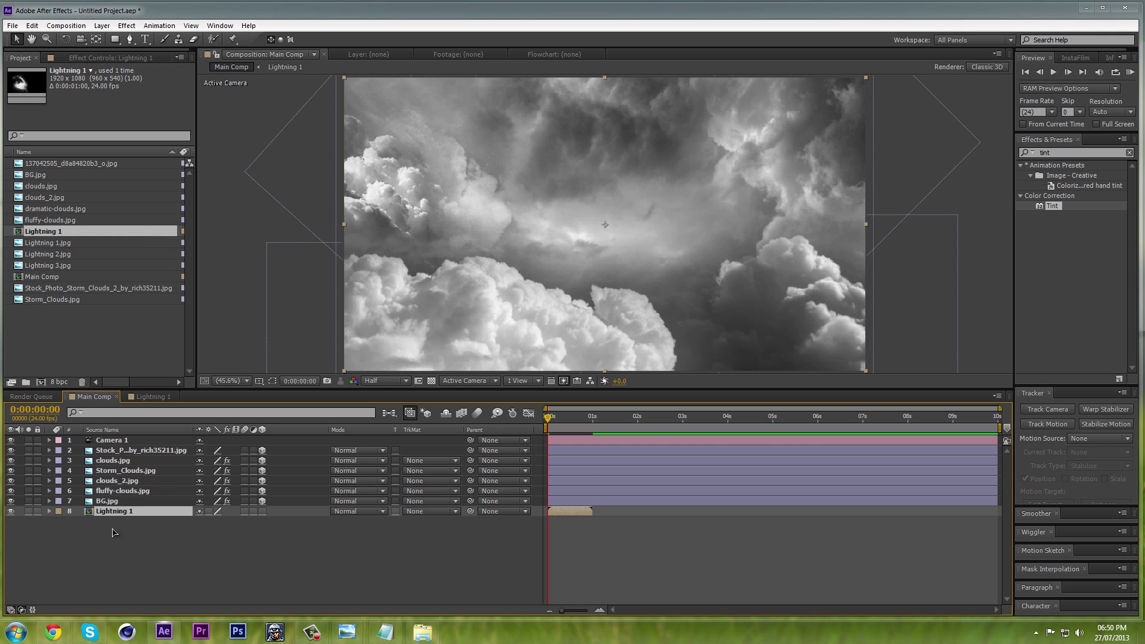
left_click(262, 511)
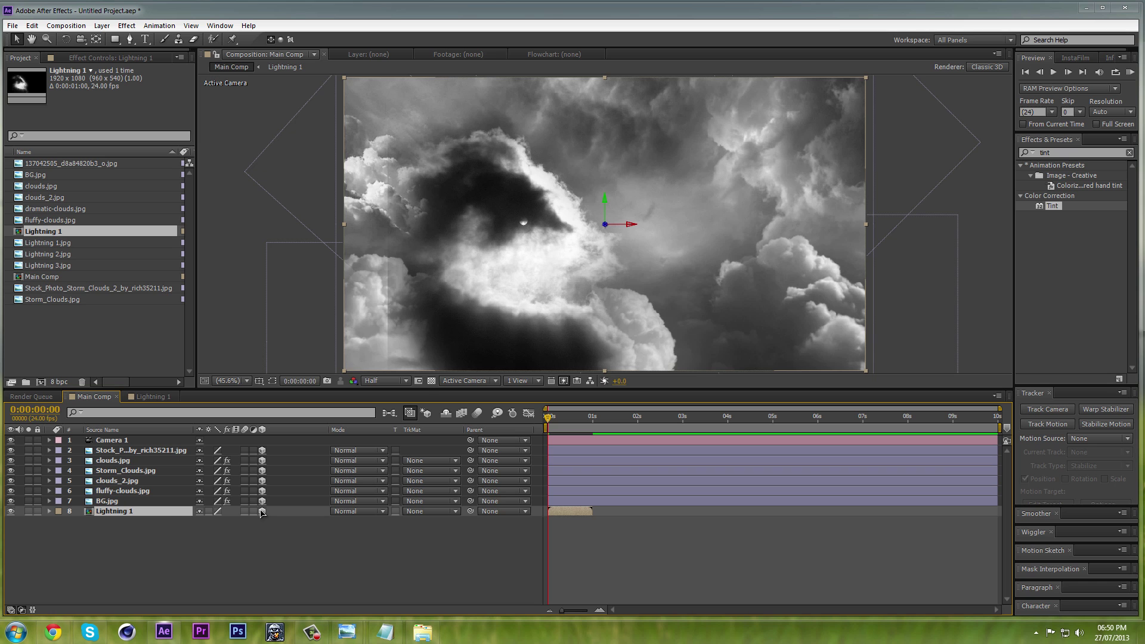
Step: Set the Lightning 1 layer's Z position to 7000
key("p")
left_click(238, 521)
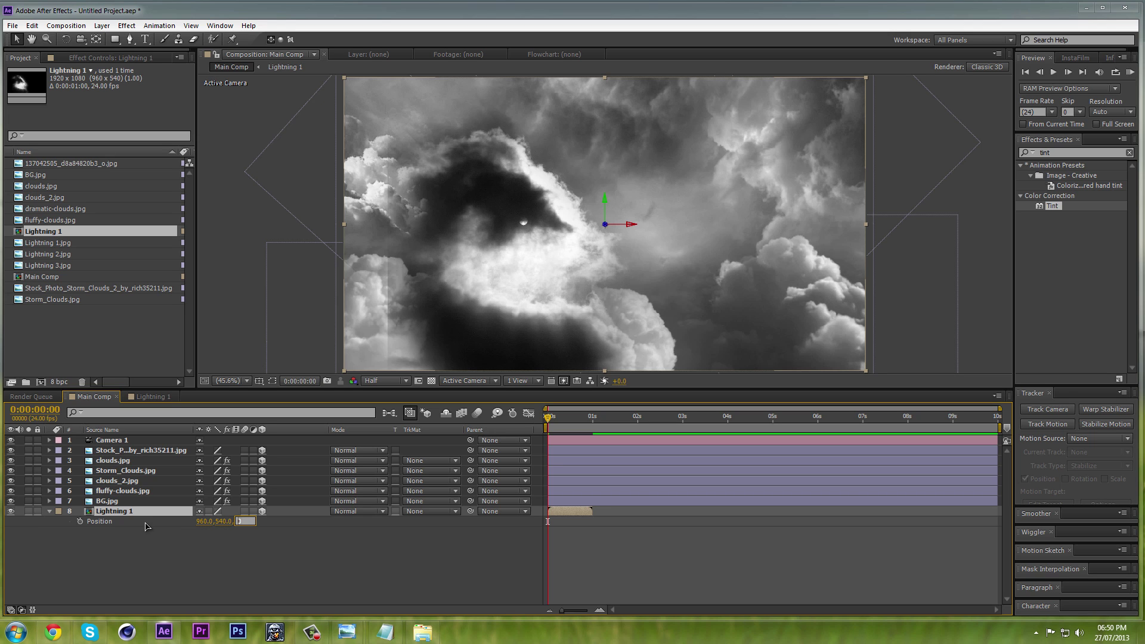
type("7000")
key("Return")
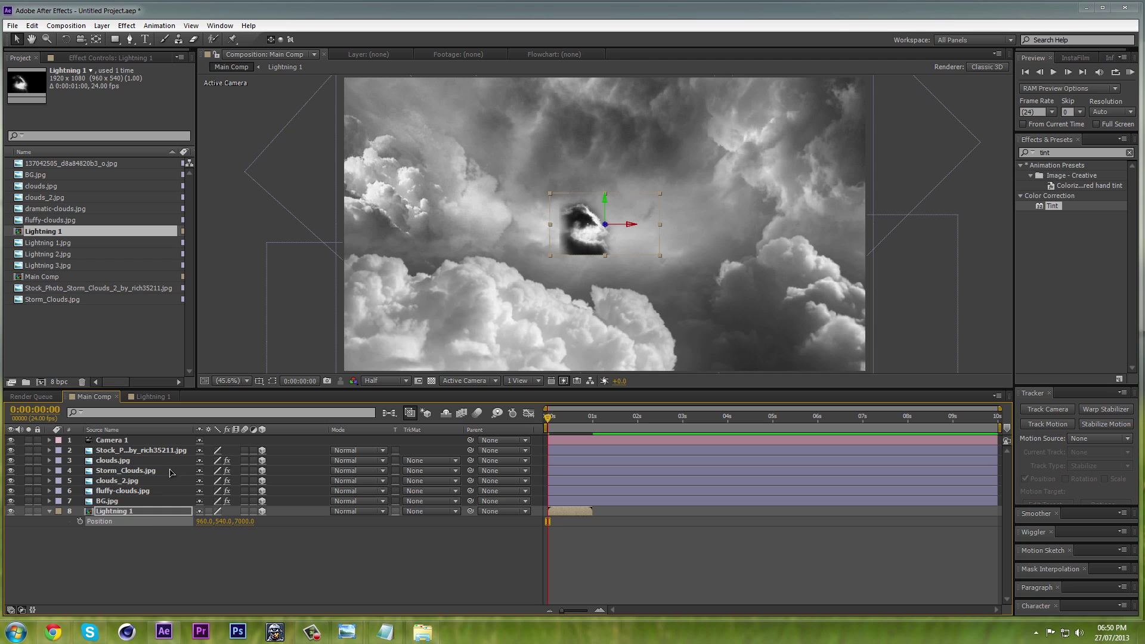
Step: Enlarge the Lightning 1 layer and move it over the lower-left clouds, checking the blend at frame 9
left_click_drag(660, 255, 861, 411)
left_click_drag(742, 335, 658, 424)
mouse_move(555, 421)
left_mouse_down()
mouse_move(687, 421)
mouse_move(569, 420)
mouse_move(549, 433)
mouse_move(600, 437)
mouse_move(564, 437)
left_mouse_up()
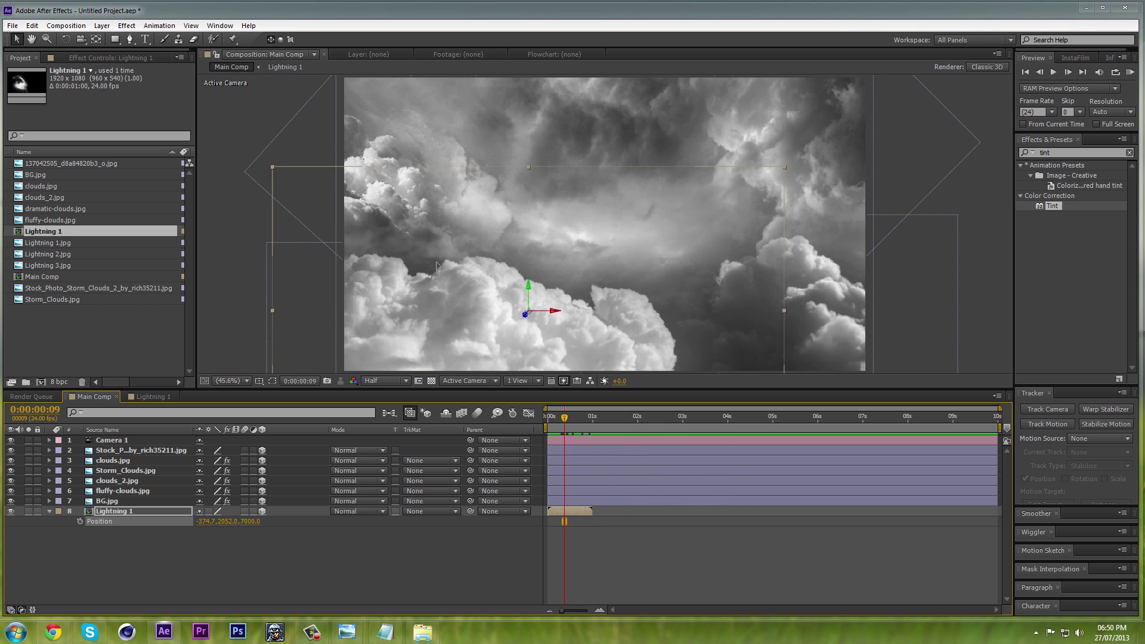
Step: Move the Lightning 1 layer up to the sky's upper-left area and push its Z position back to about 10204
left_click_drag(424, 370, 367, 113)
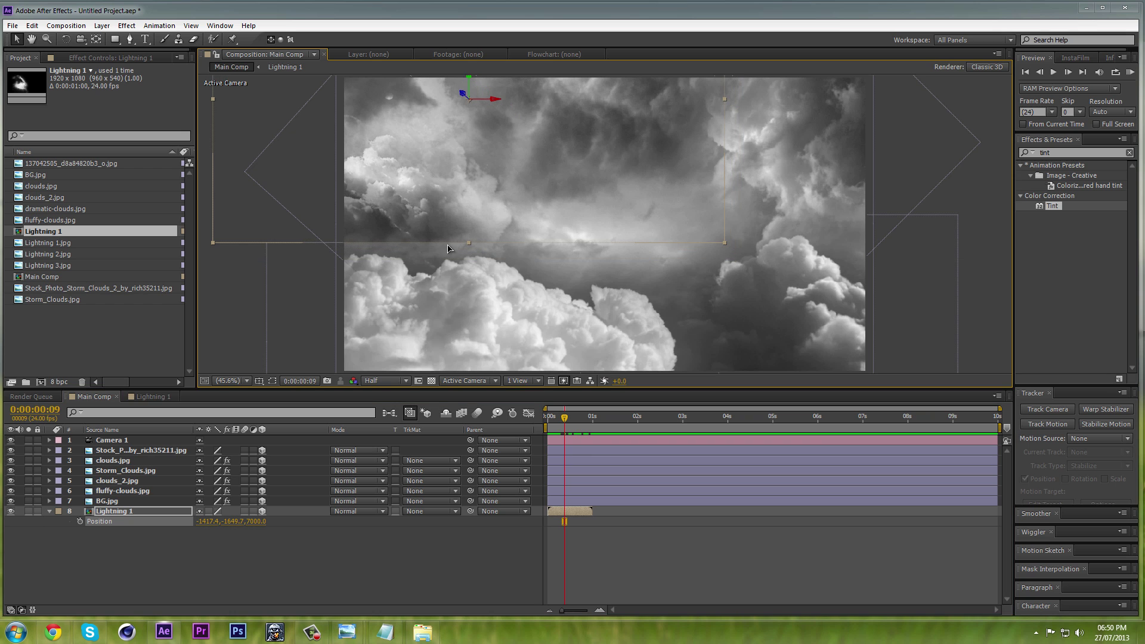
mouse_move(561, 420)
left_mouse_down()
mouse_move(547, 420)
mouse_move(599, 416)
mouse_move(572, 415)
left_mouse_up()
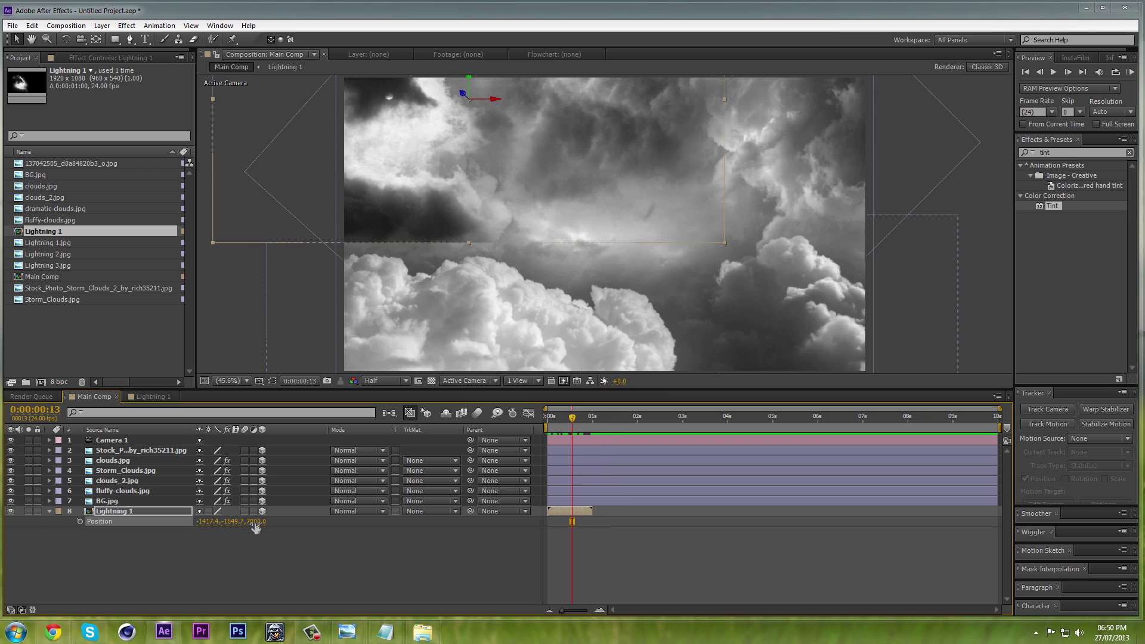
left_click_drag(256, 521, 540, 514)
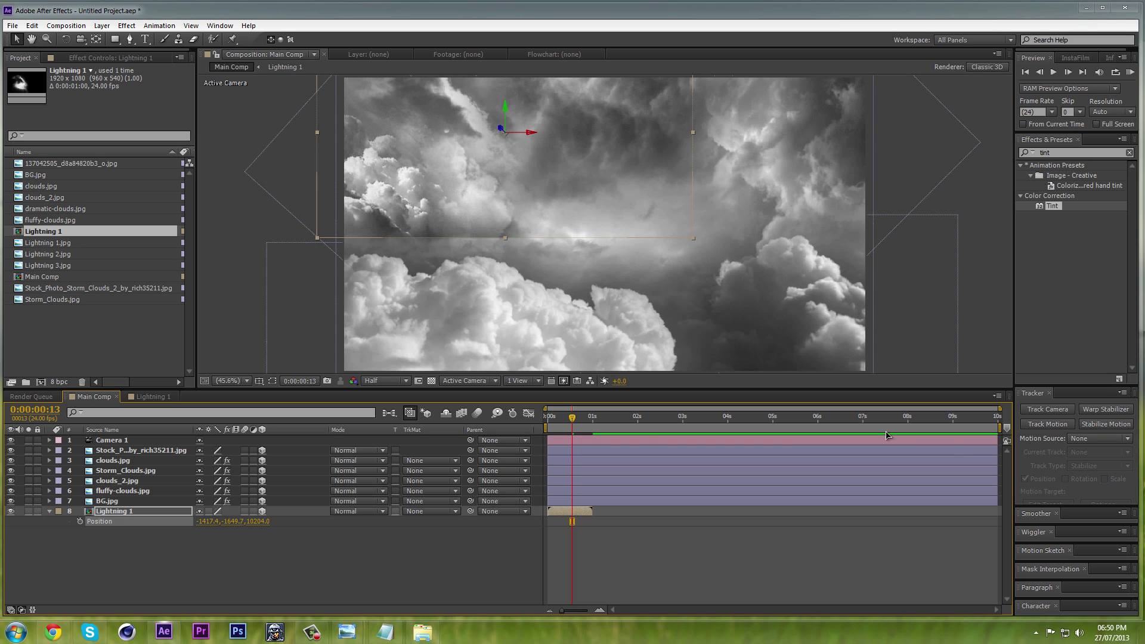
left_click_drag(570, 423, 186, 422)
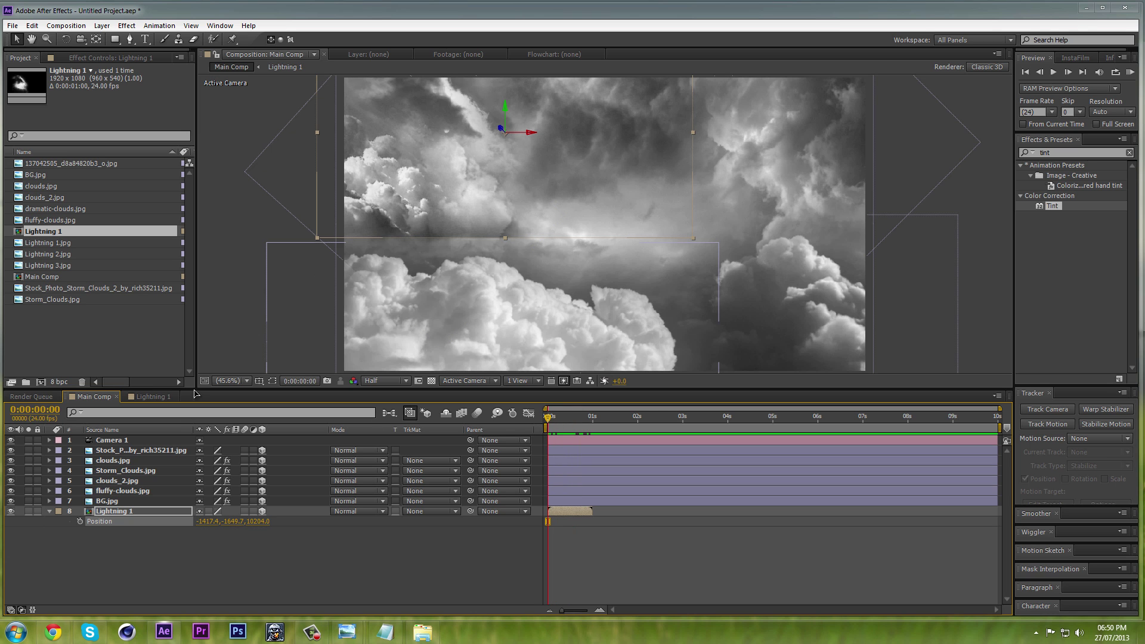
Step: Reshape the Lightning 1.jpg mask by raising its bottom points above the image's lower edge and shifting its left points inward
left_click(152, 397)
left_click_drag(558, 266, 548, 185)
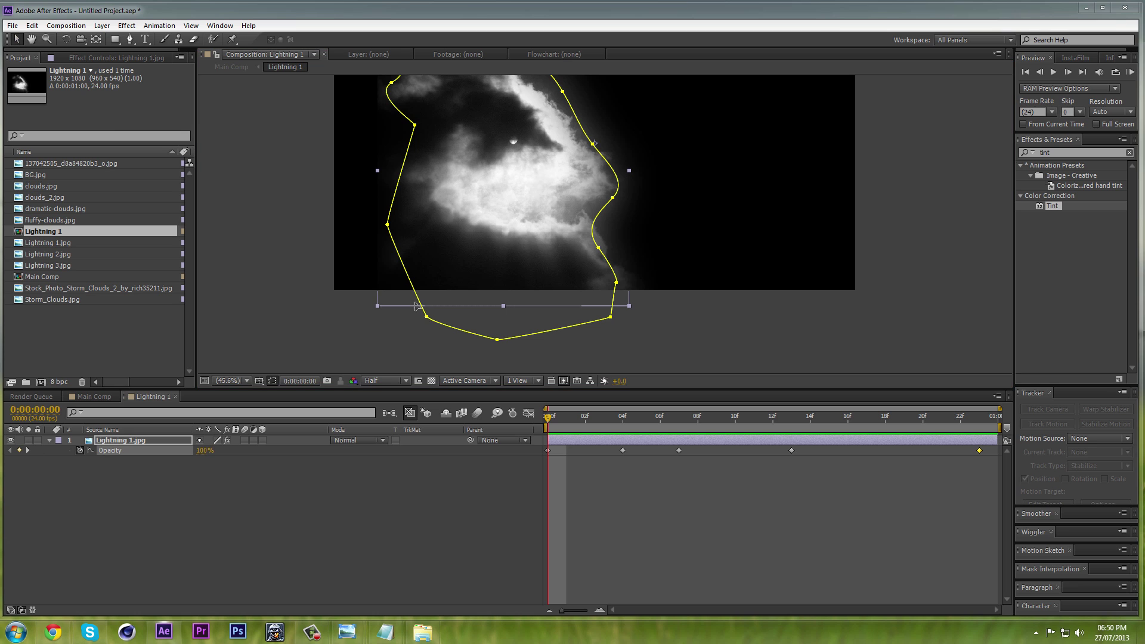
key("m")
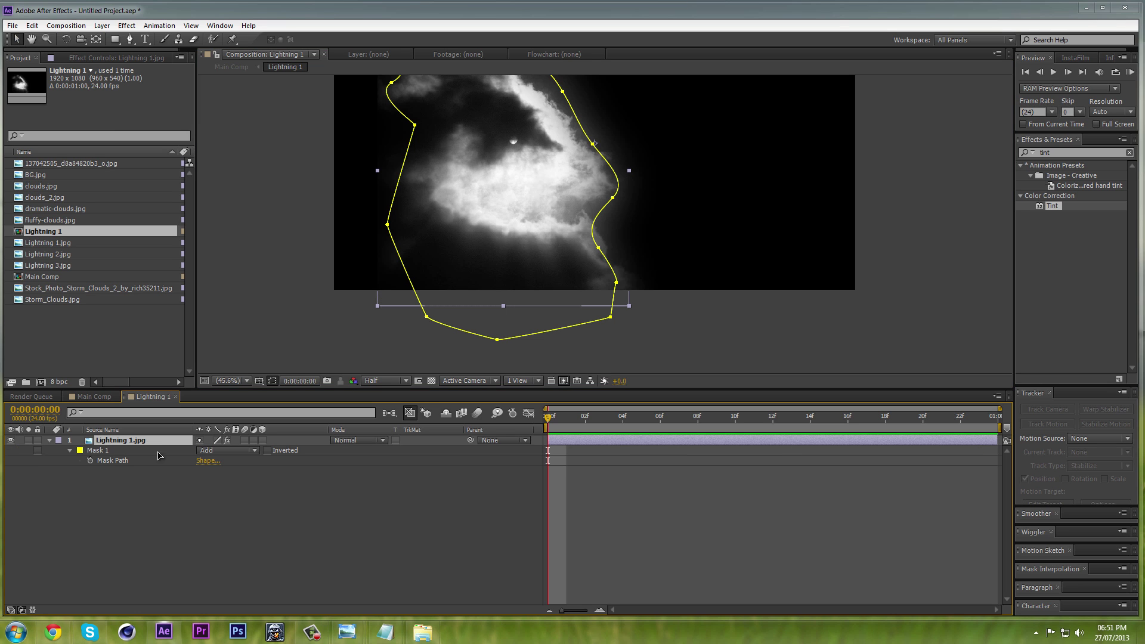
left_click(119, 460)
left_click_drag(322, 286, 487, 346)
key("space")
mouse_move(373, 89)
left_mouse_down()
mouse_move(504, 212)
mouse_move(505, 371)
left_mouse_up()
left_click_drag(444, 210, 491, 215)
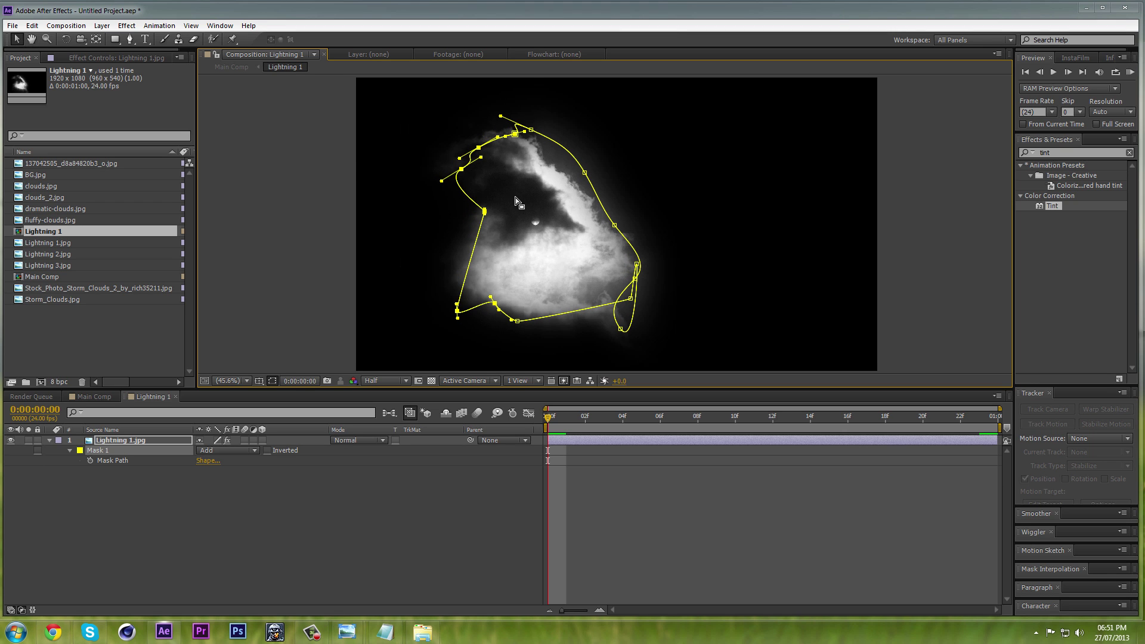
Step: Reposition the Lightning 1 layer in Main Comp behind the upper-left clouds, at about X -2667 and Y -869
left_click(94, 396)
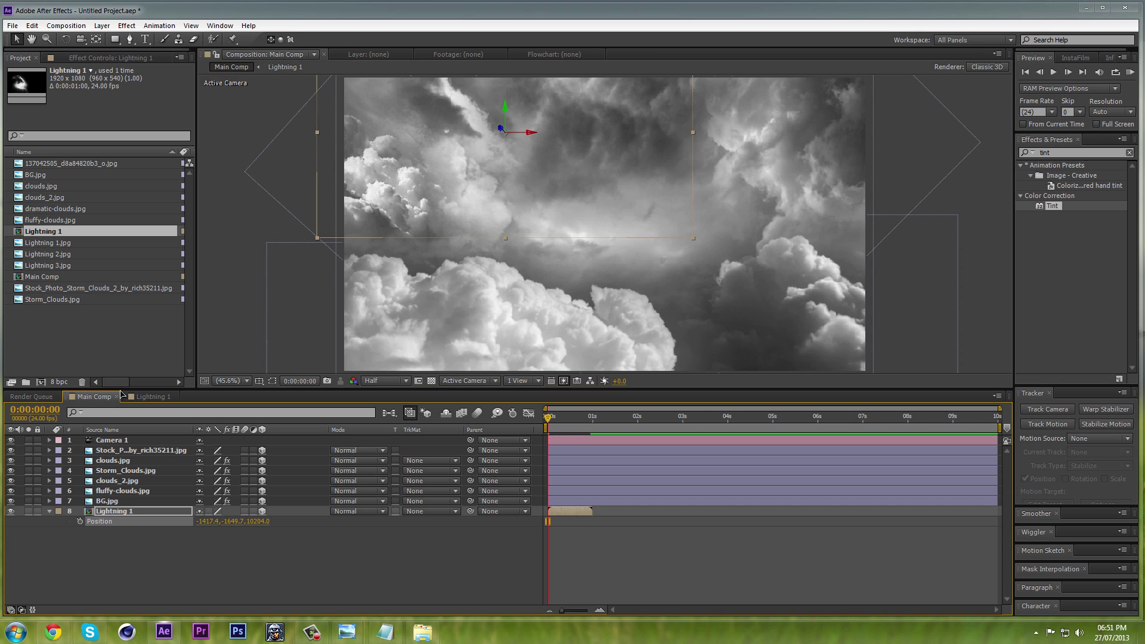
left_click(120, 513)
left_click_drag(392, 201, 383, 226)
left_click_drag(545, 411, 578, 421)
left_click_drag(440, 164, 709, 316)
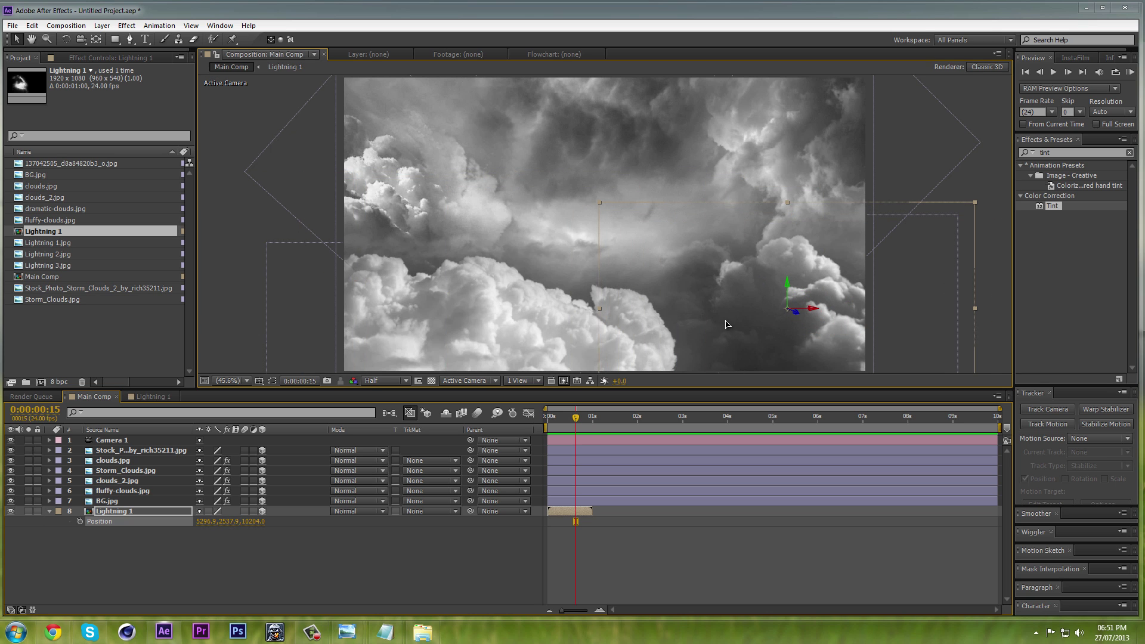
left_click_drag(576, 422, 544, 421)
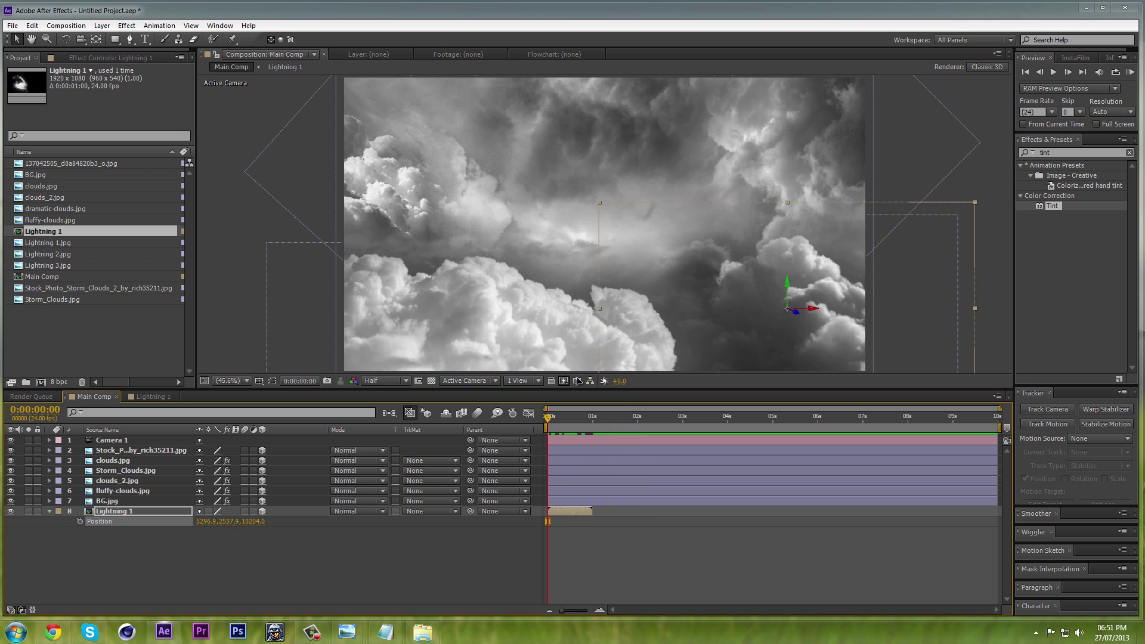
left_click_drag(587, 310, 368, 174)
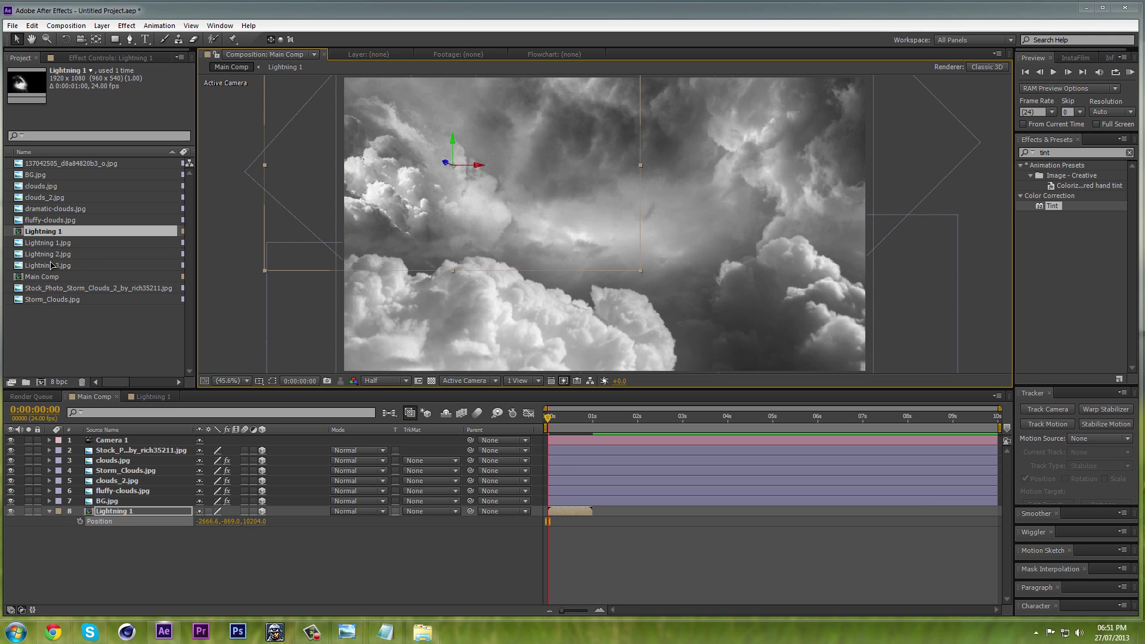
Step: Create a new composition from the Lightning 2.jpg footage and compare it with the Lightning 1 composition
left_click(34, 254)
left_click(67, 25)
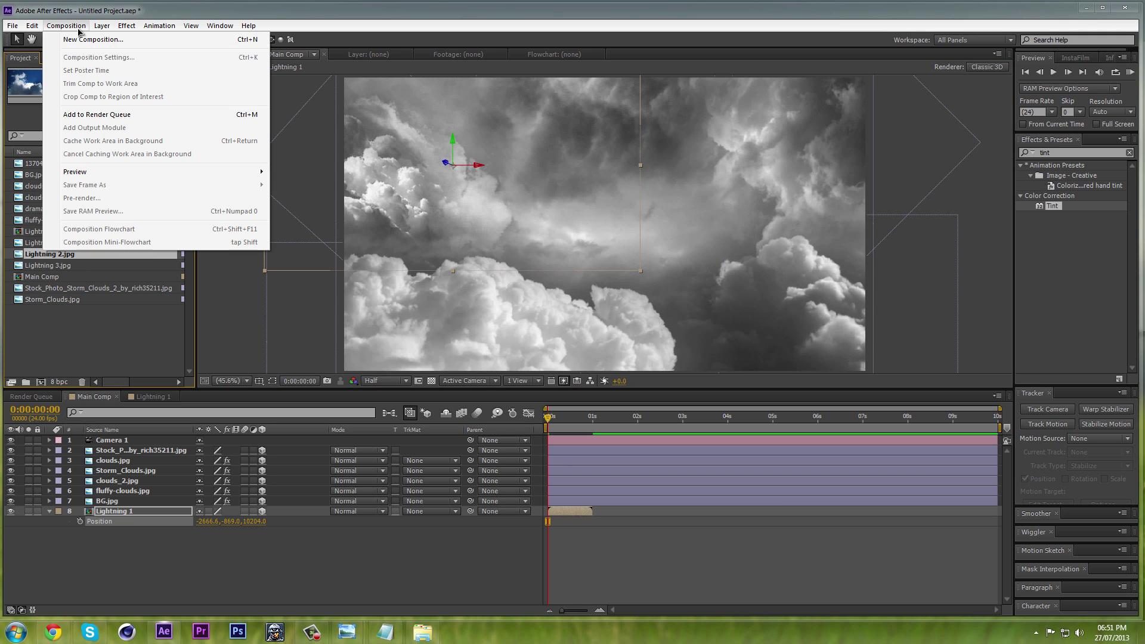
left_click(68, 28)
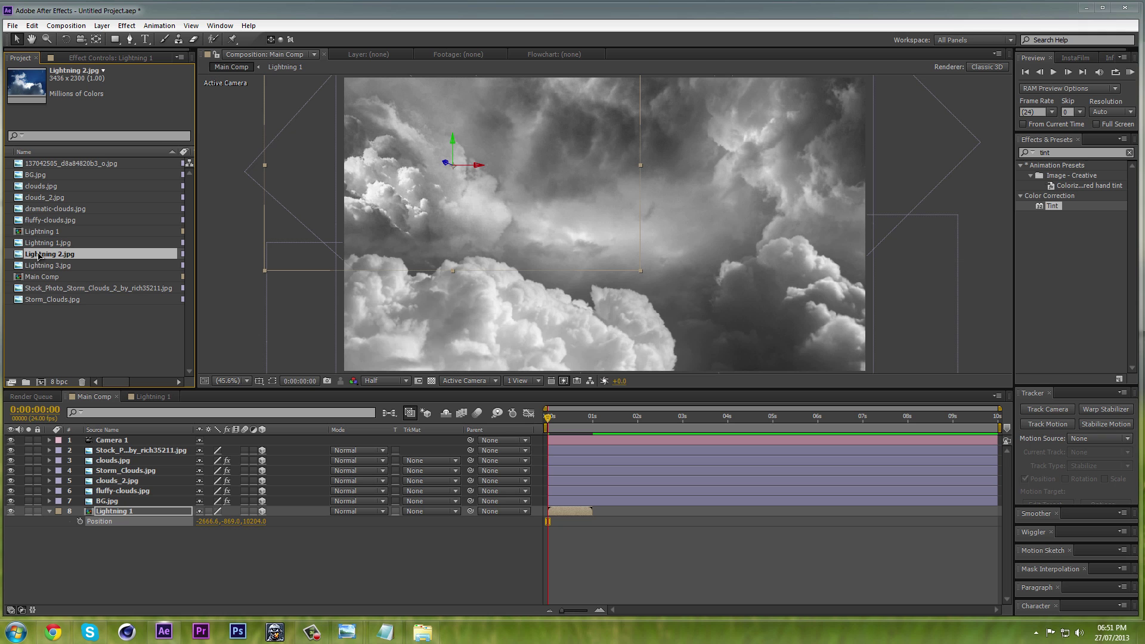
left_click(41, 382)
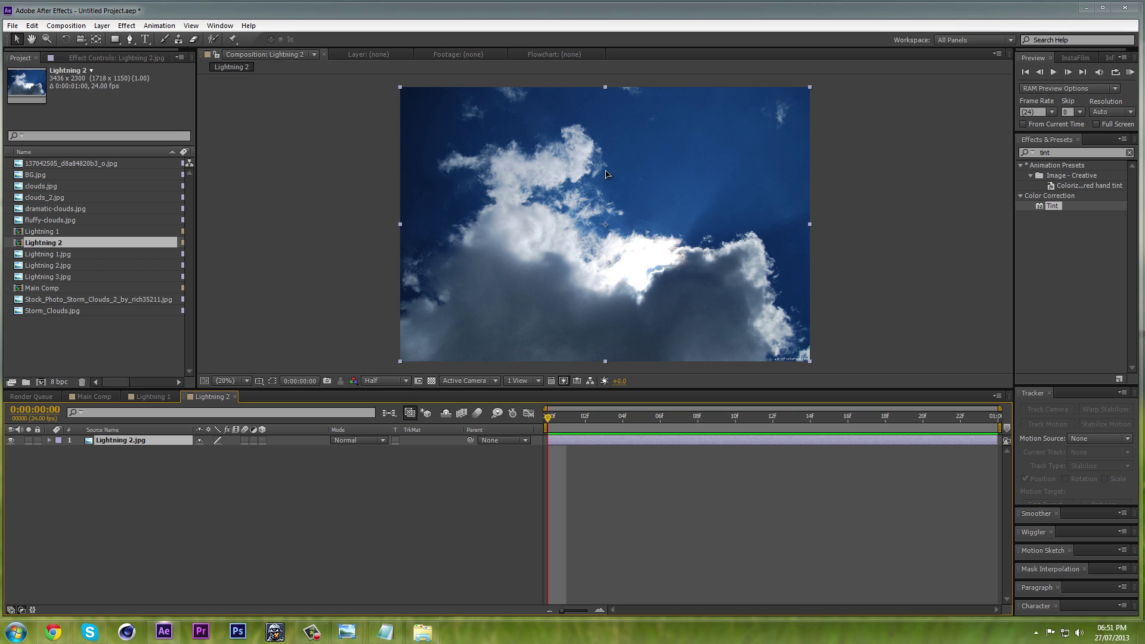
left_click(168, 398)
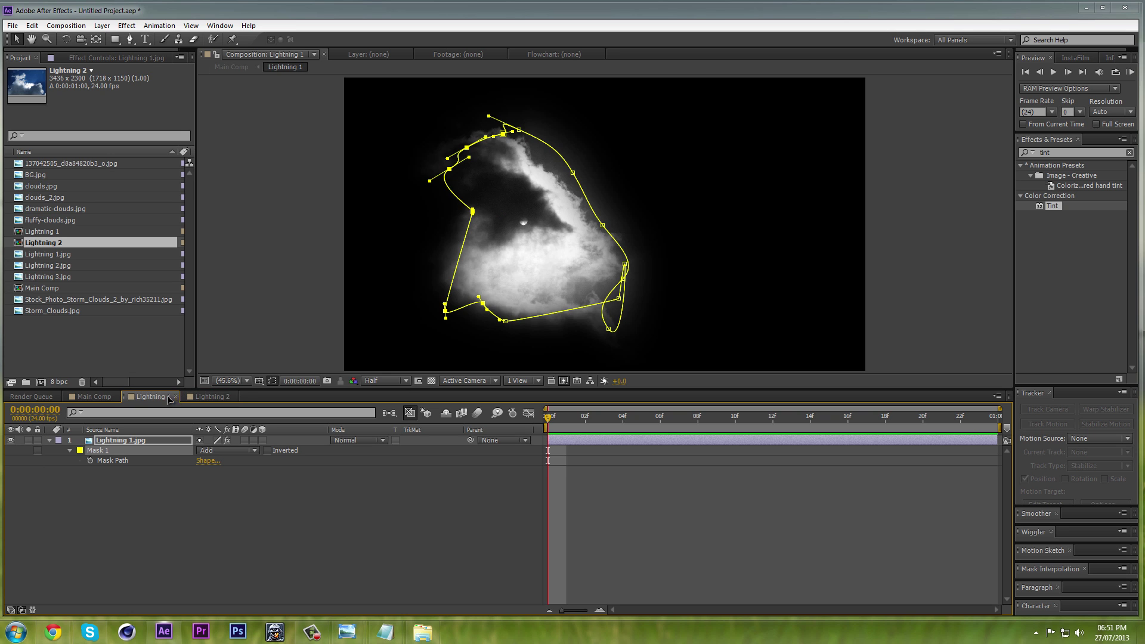
left_click(202, 397)
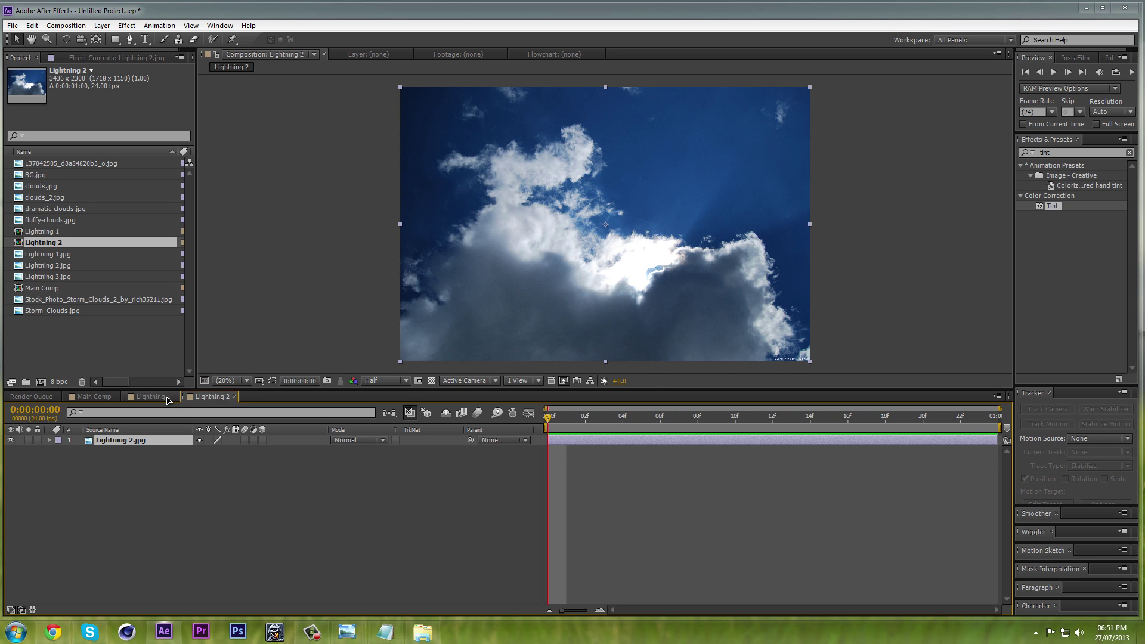
Step: Apply the Tint effect copied from the Lightning 1 image to the Lightning 2.jpg layer
left_click(168, 398)
left_click(215, 398)
left_click(93, 58)
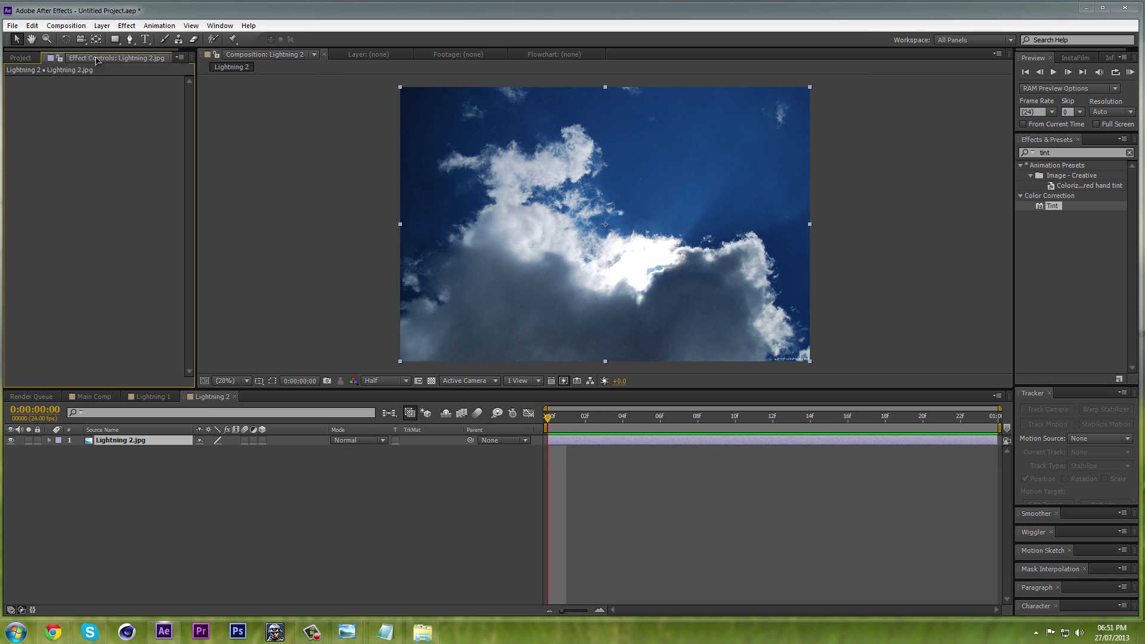
key("ctrl+v")
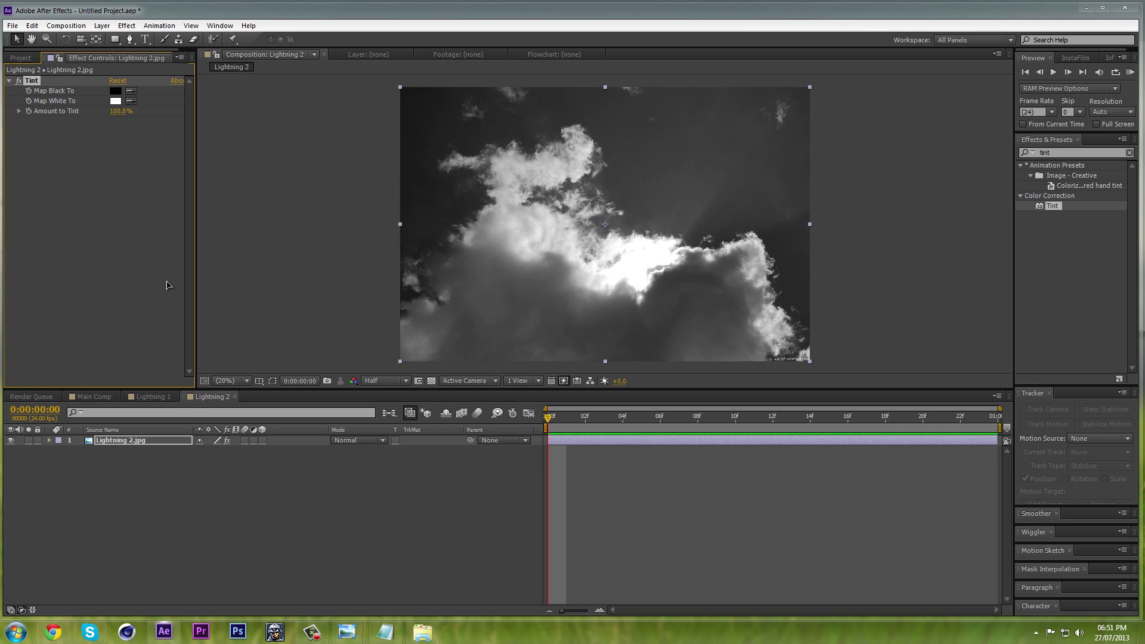
Step: Draw a closed curved mask around the clouds in Lightning 2.jpg, excluding the sky and the watermark in the image's lower-right corner
key("g")
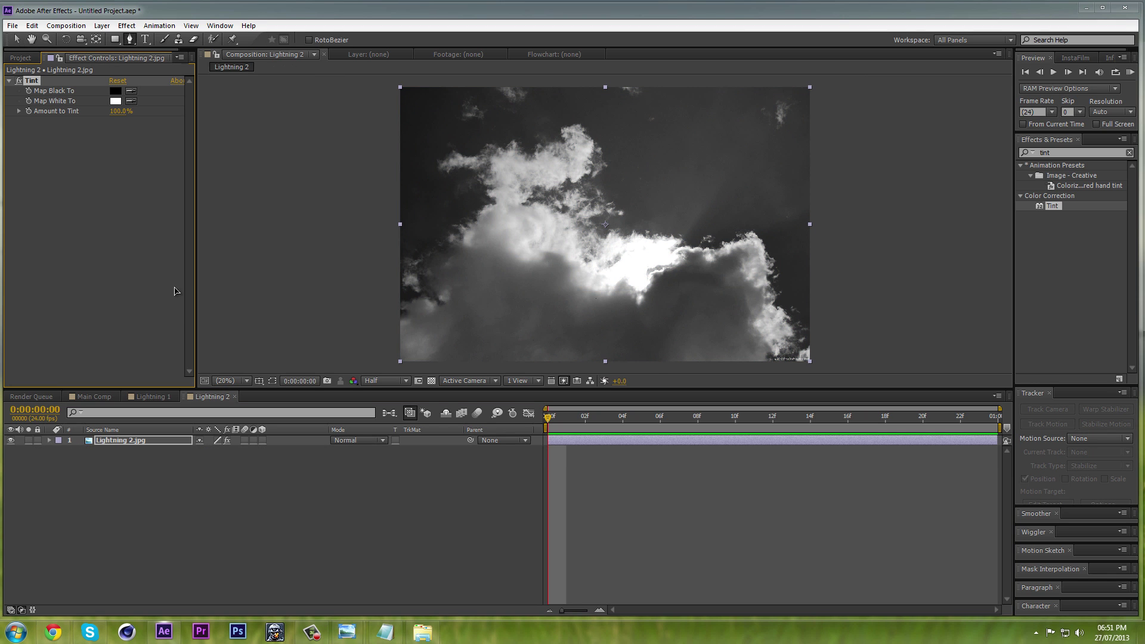
left_click(402, 297)
left_click(443, 244)
left_click(458, 216)
left_click(457, 186)
left_click(443, 161)
left_click(456, 144)
left_click(500, 138)
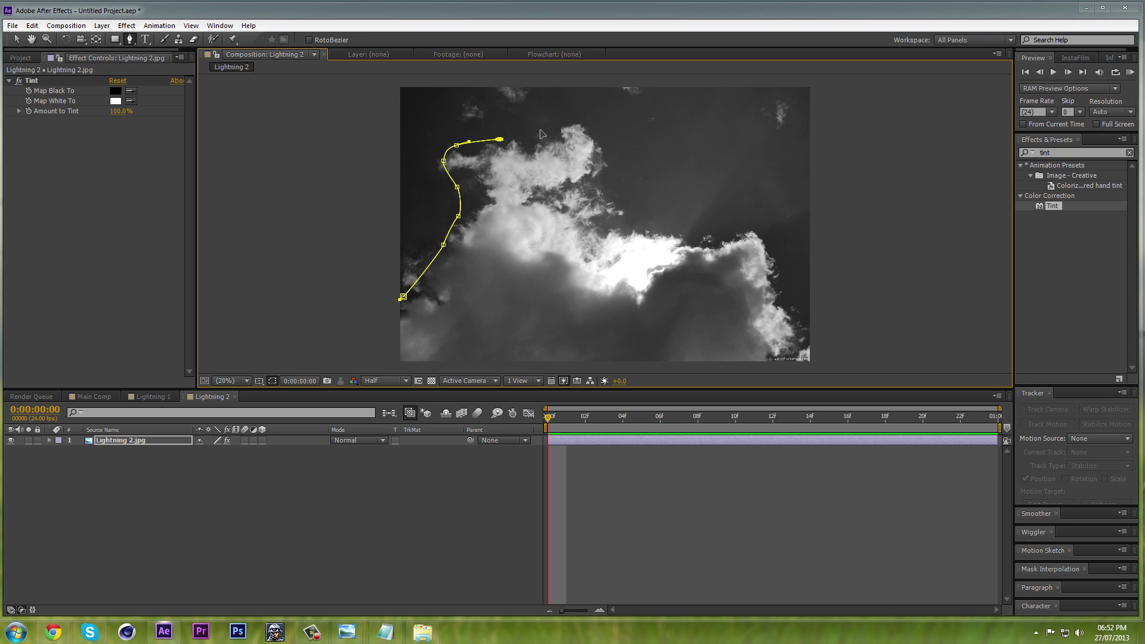
left_click(540, 129)
left_click(585, 120)
left_click(625, 148)
left_click(601, 195)
left_click(622, 215)
left_click(689, 208)
left_click(730, 204)
left_click(786, 230)
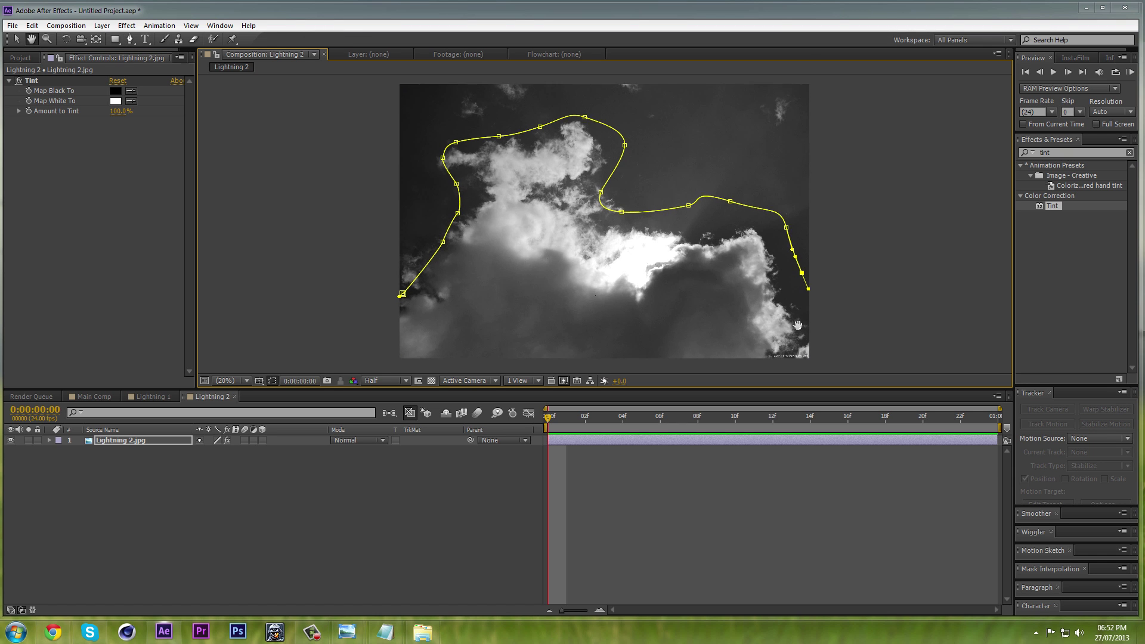
left_click_drag(798, 325, 794, 281)
scroll(800, 312, "up", 5)
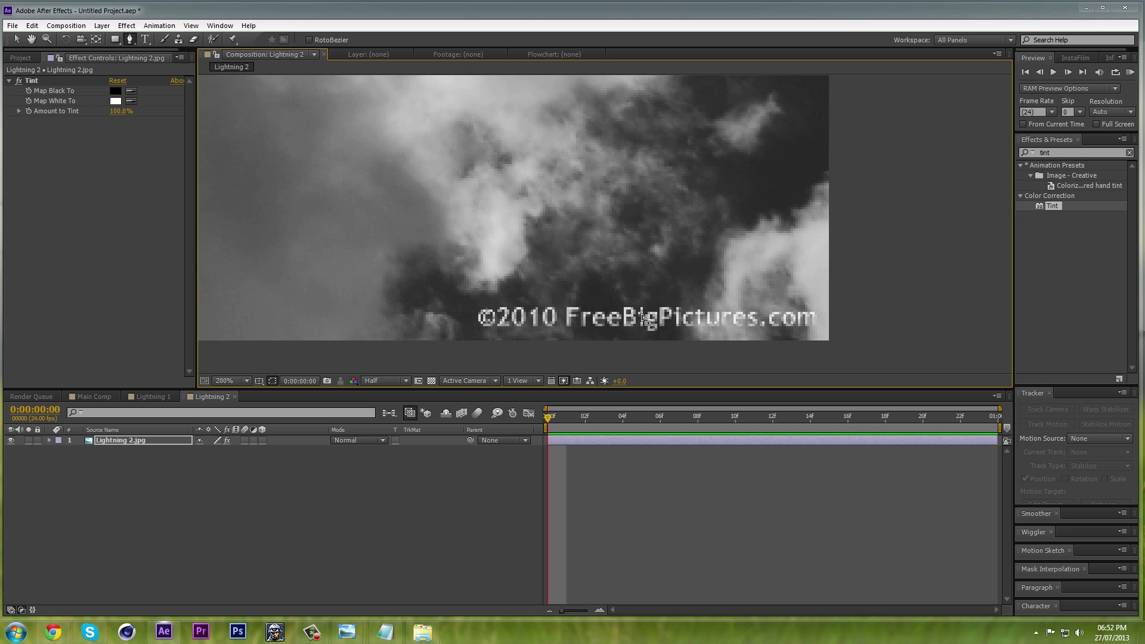
scroll(644, 319, "down", 7)
left_click_drag(524, 272, 670, 273)
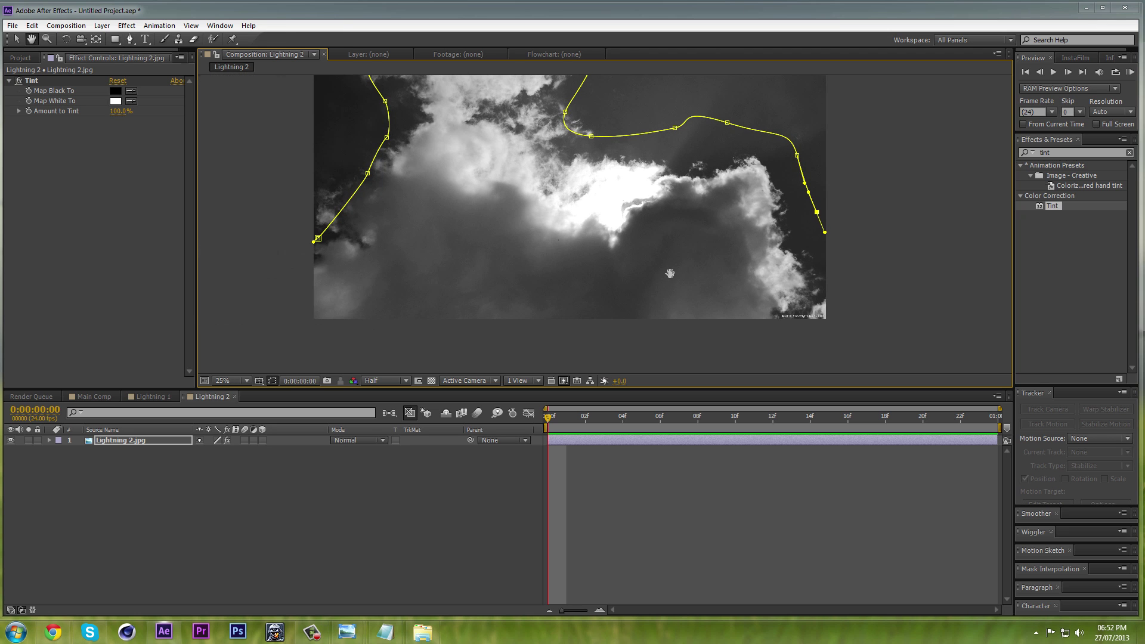
left_click(811, 271)
left_click(761, 301)
left_click(685, 305)
left_click(607, 305)
left_click(552, 284)
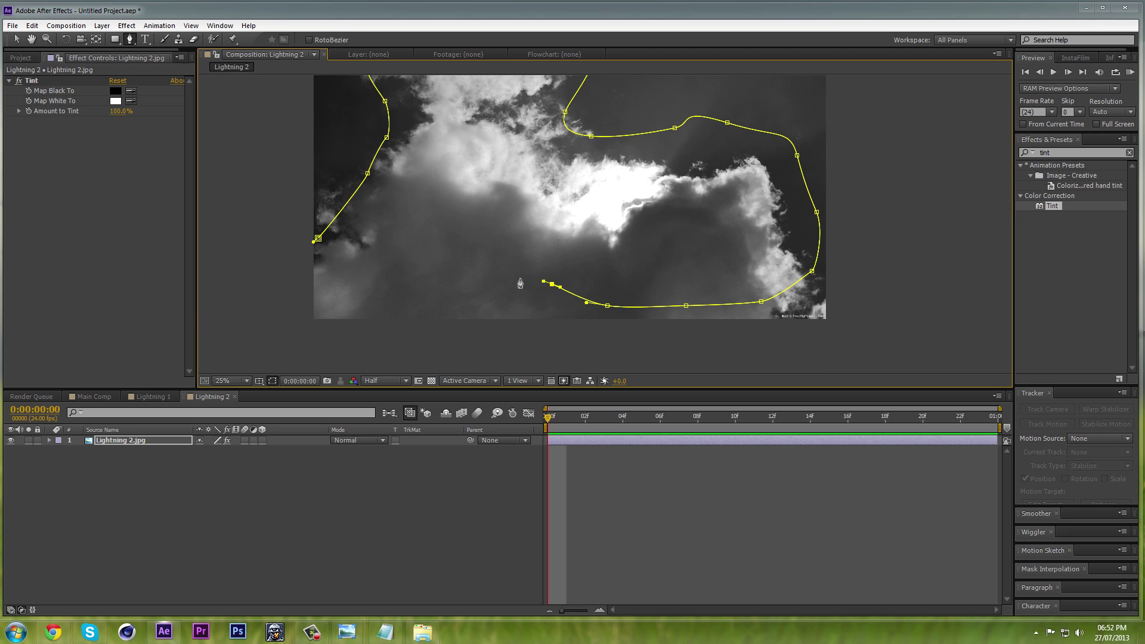
left_click(461, 277)
left_click(390, 277)
left_click(340, 251)
left_click(318, 238)
key("h")
left_click_drag(441, 194, 440, 261)
key("g")
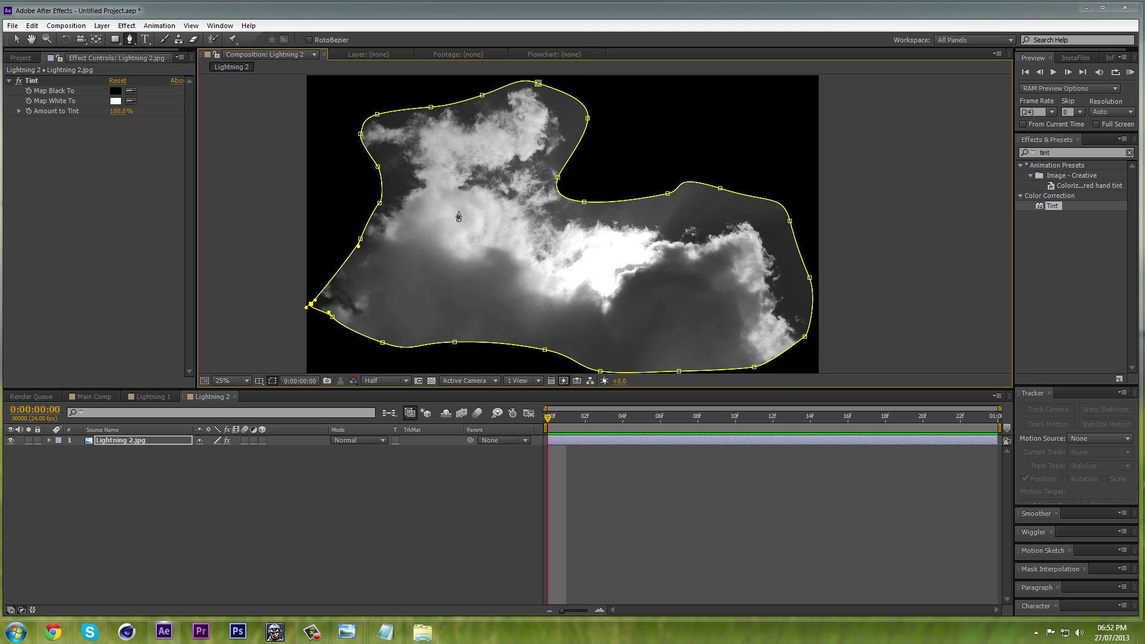
Step: Set the Lightning 2.jpg mask feather to 332 pixels
scroll(458, 216, "down", 1)
left_click_drag(451, 241, 466, 217)
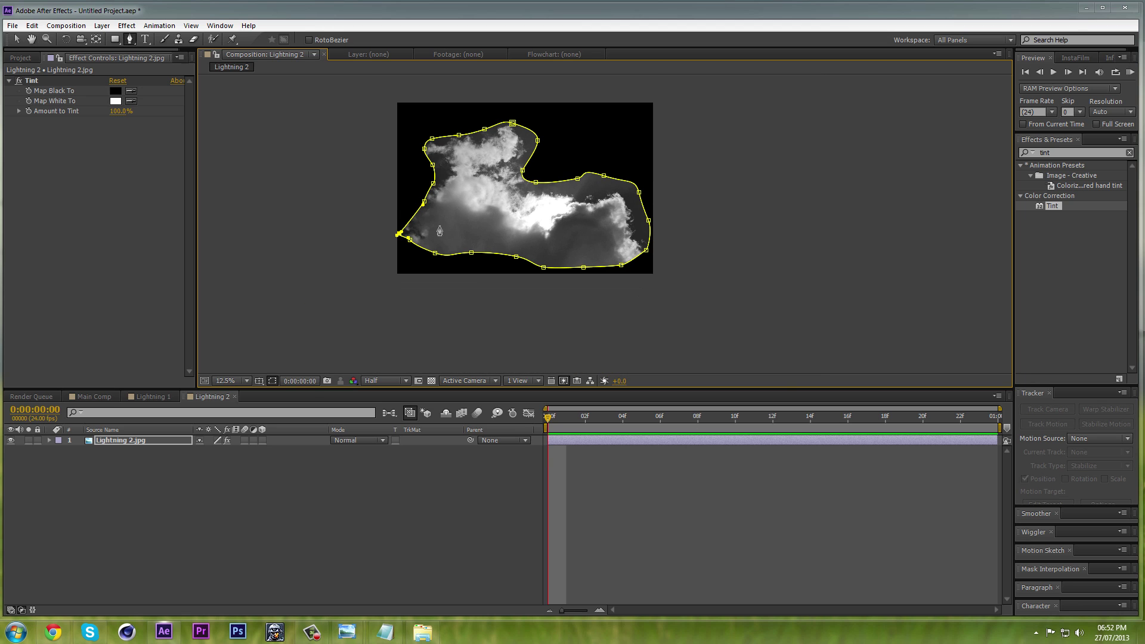
key("f")
left_click(210, 462)
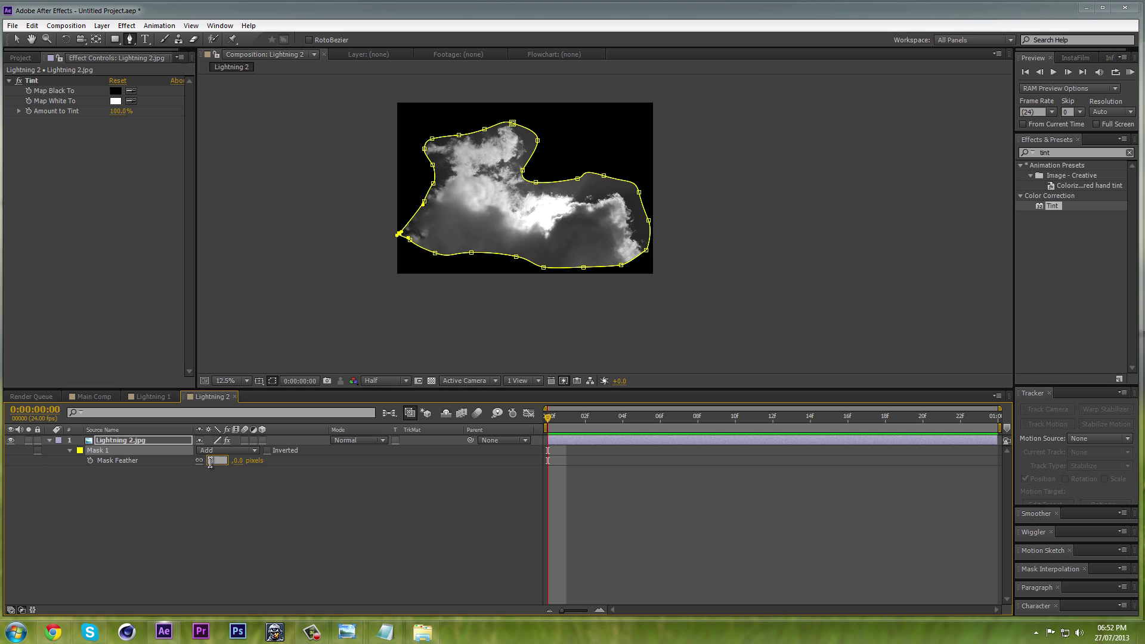
type("200")
key("Return")
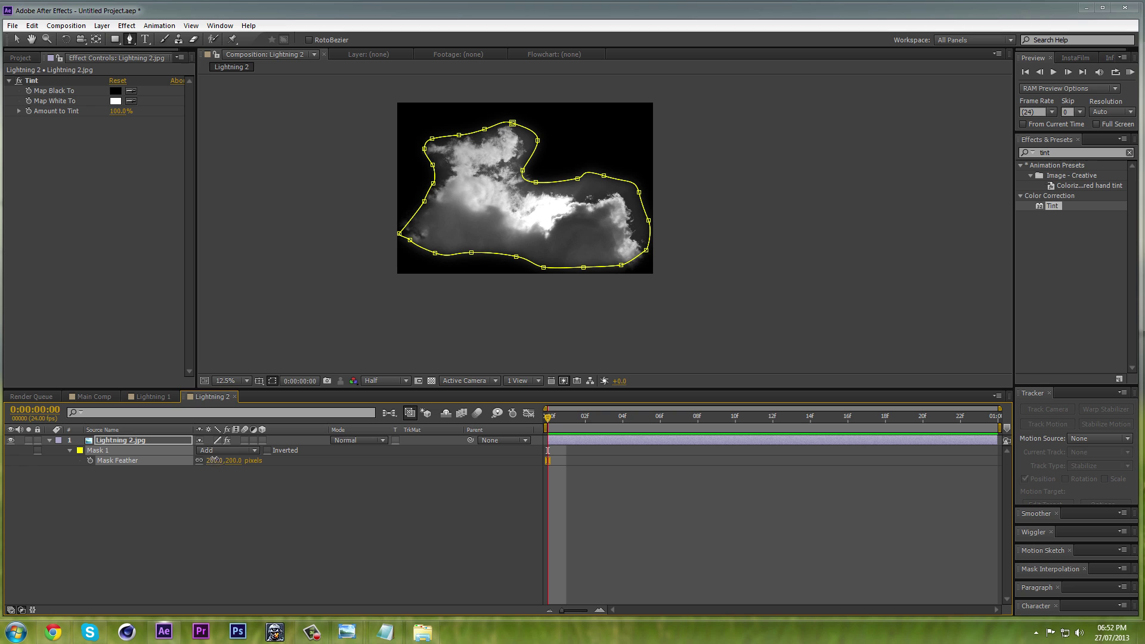
left_click_drag(249, 460, 330, 467)
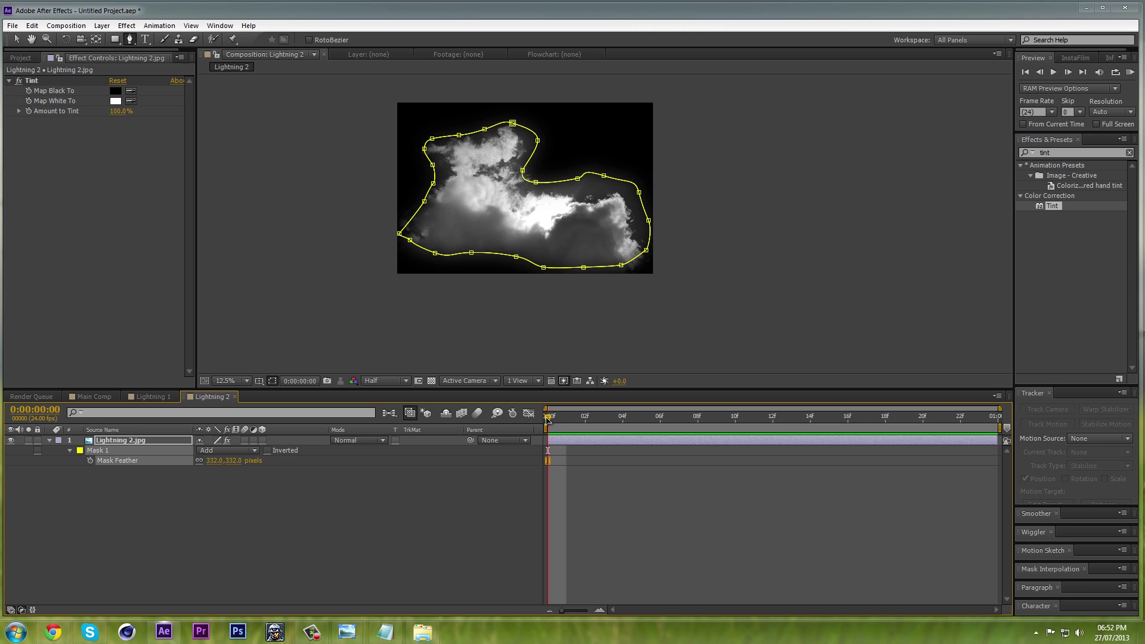
Step: Start an opacity animation on Lightning 2.jpg with a 0% keyframe at the first frame
key("space")
left_click(154, 442)
key("t")
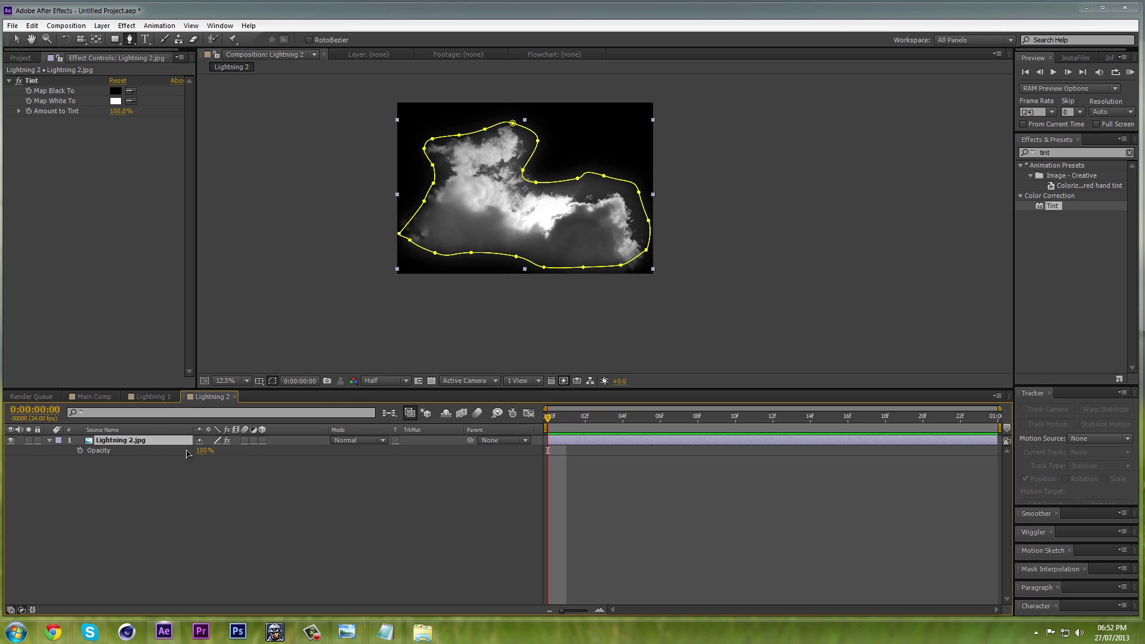
left_click(79, 459)
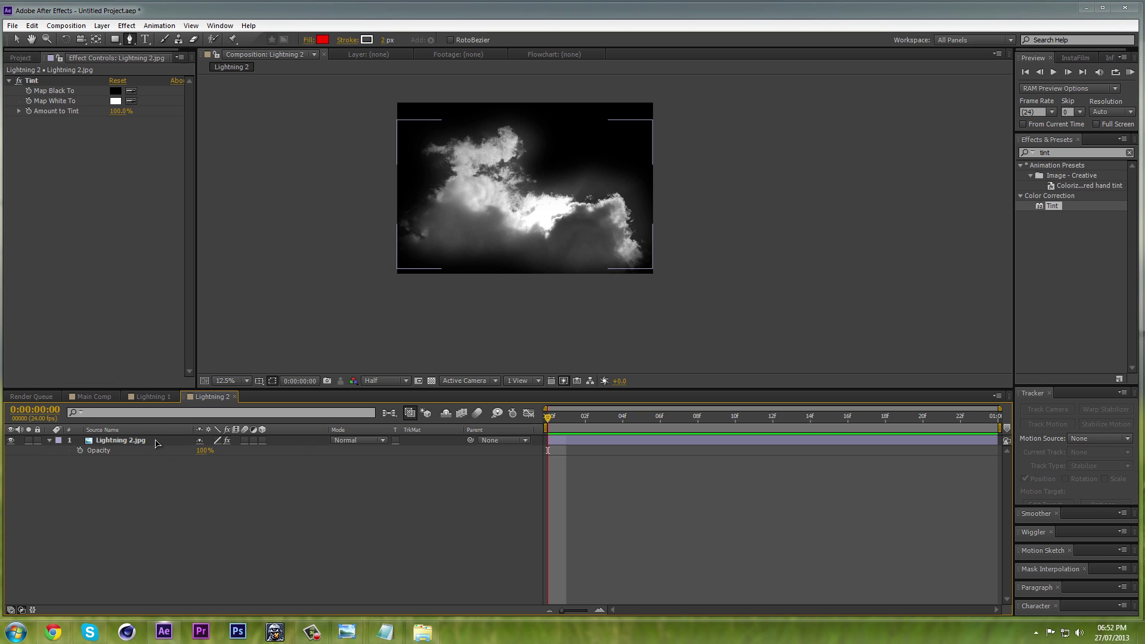
left_click(80, 450)
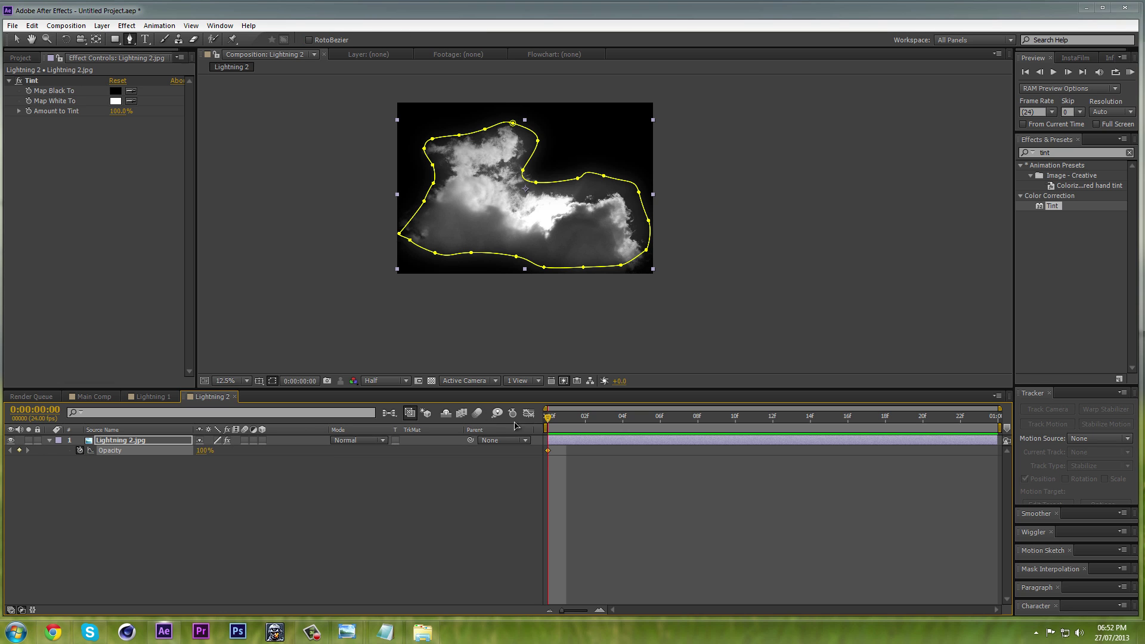
left_click_drag(204, 450, 22, 452)
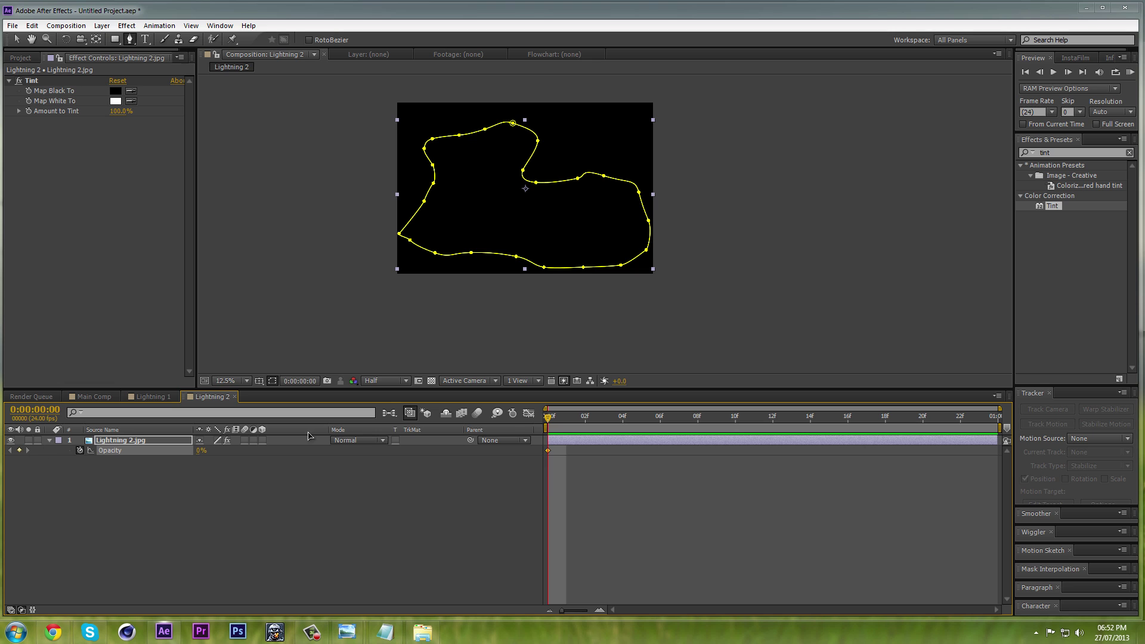
Step: Add an opacity keyframe of 50% at frame 4 of the Lightning 2.jpg layer
key("Page_Down")
key("Page_Down")
key("Page_Down")
key("Page_Down")
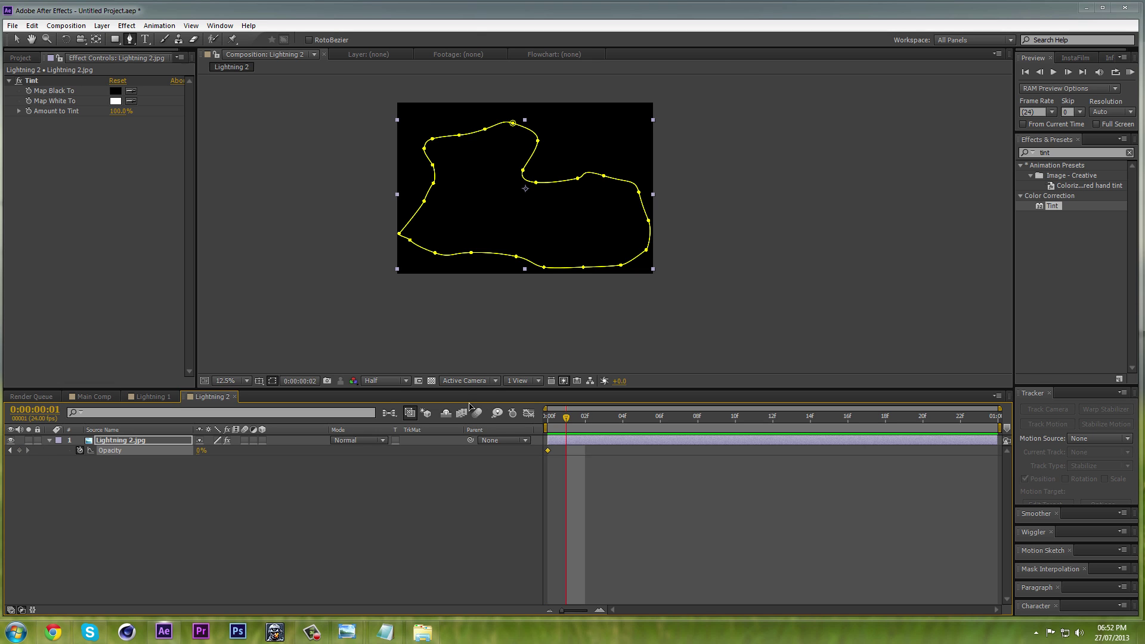
left_click(201, 450)
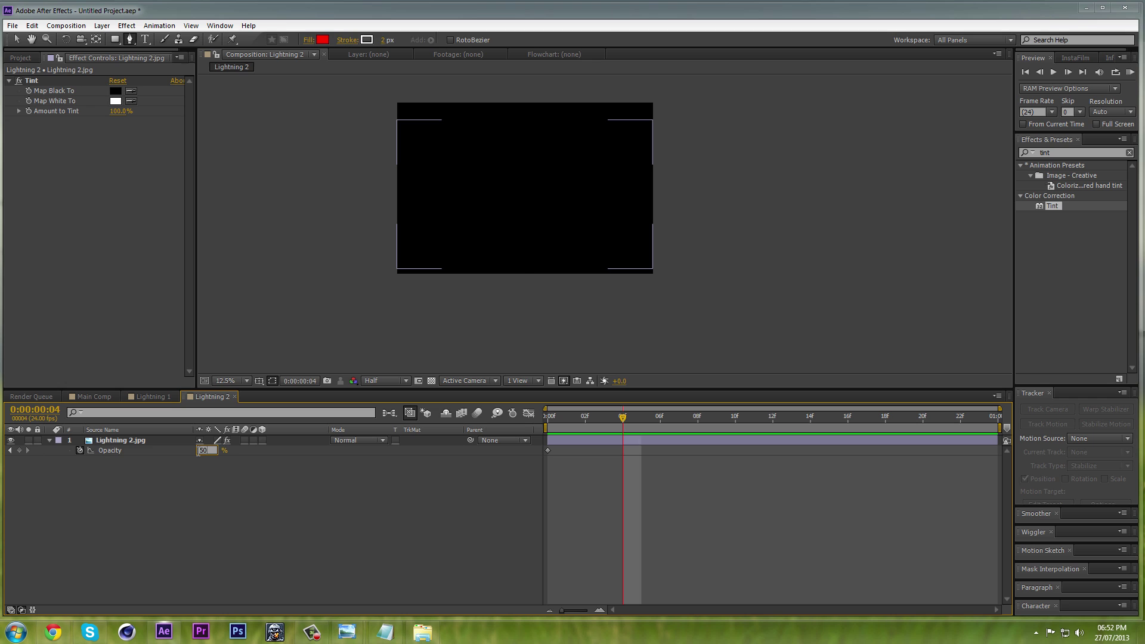
type("50")
key("Return")
Step: Dim the Lightning 2.jpg flash with a 20% opacity keyframe at frame 7
key("Page_Down")
key("Page_Down")
key("Page_Down")
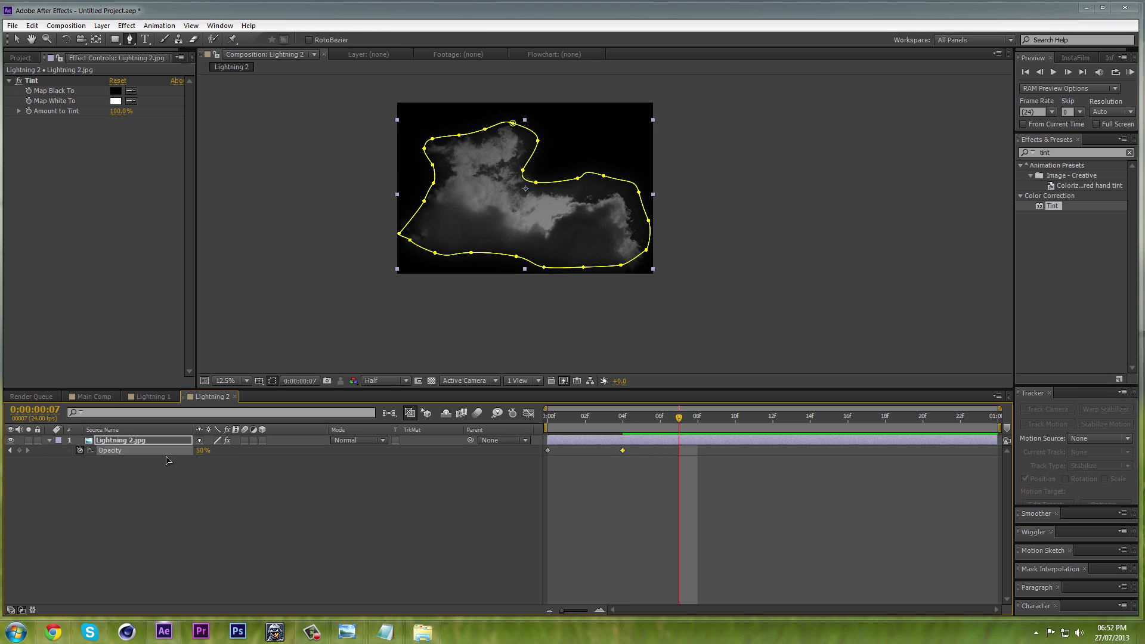
left_click(203, 452)
type("20")
key("Return")
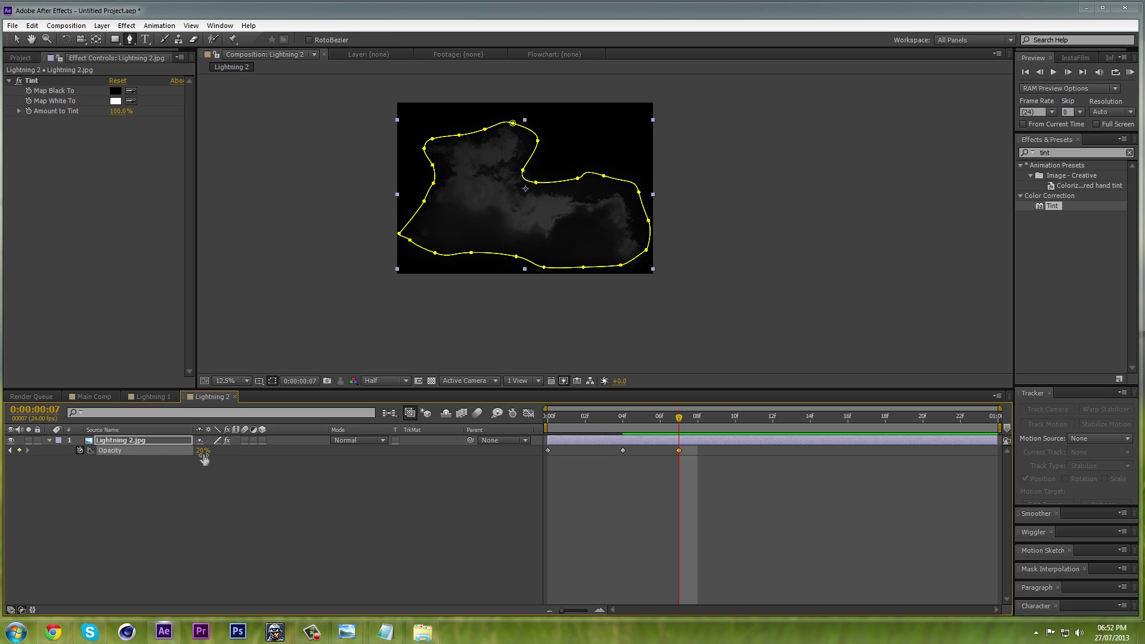
Step: Add Lightning 2.jpg opacity keyframes of 90% at frame 13 and 0% at frame 23
key("space")
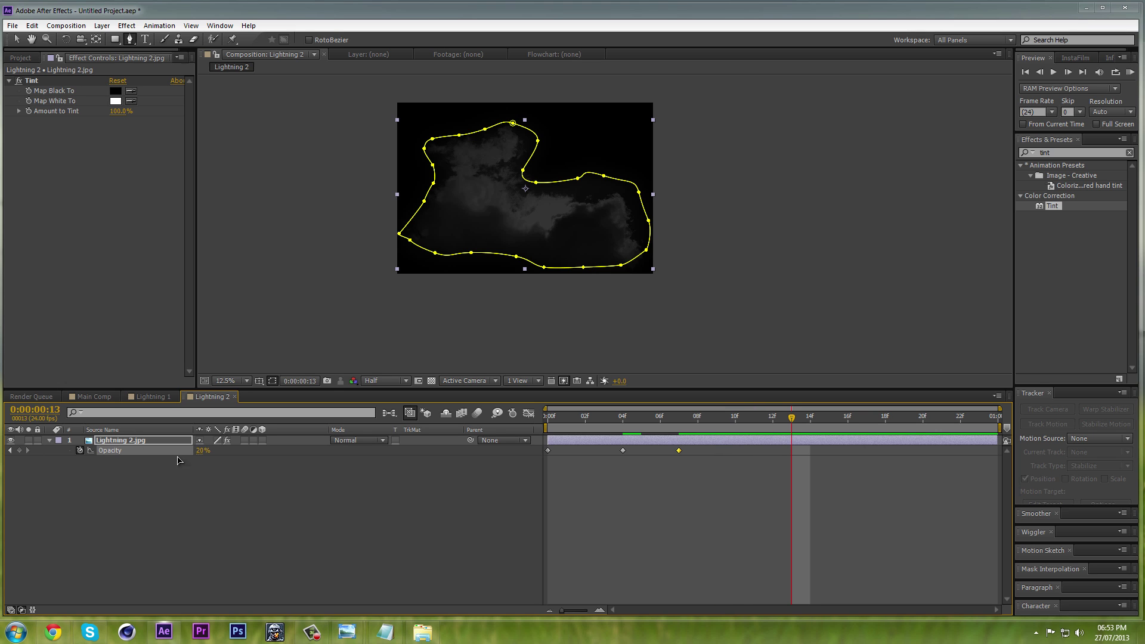
left_click(205, 451)
key("Return")
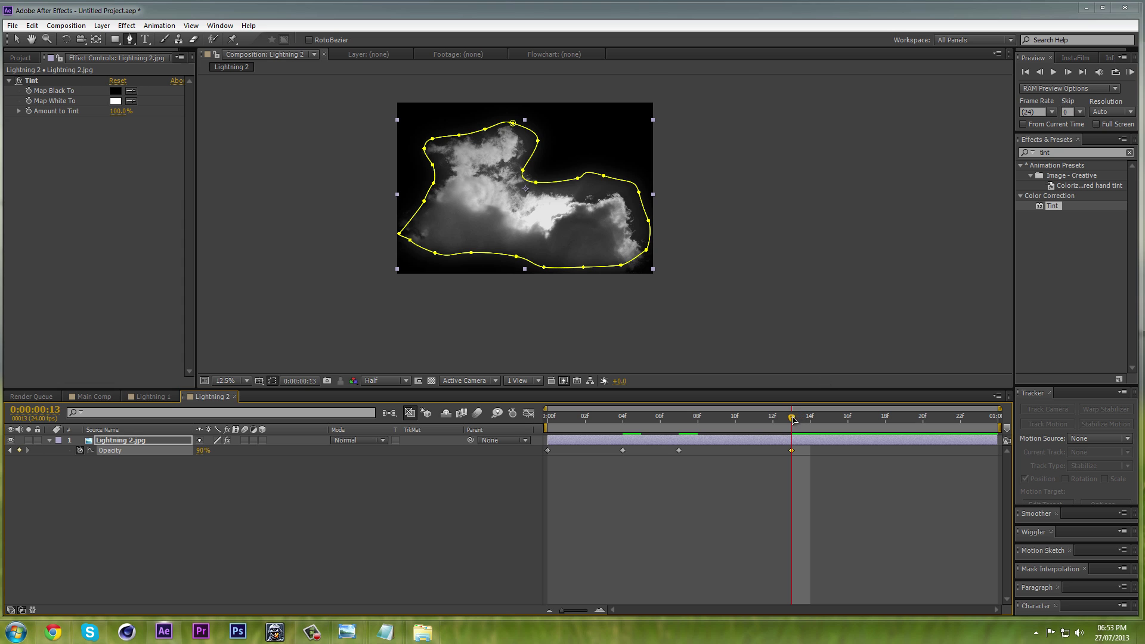
key("End")
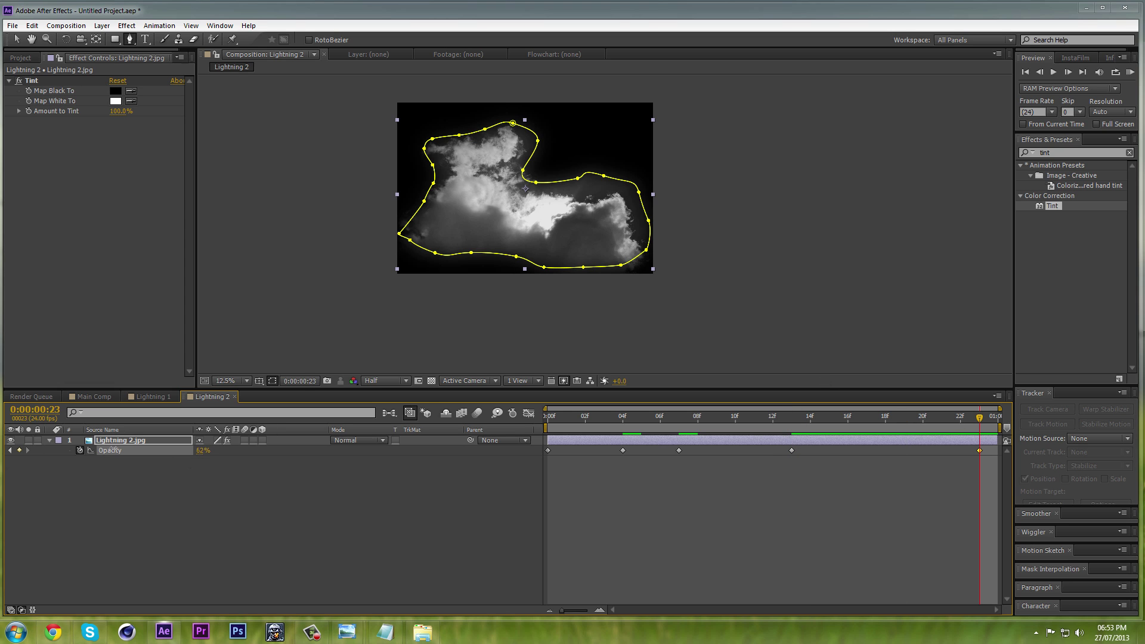
left_click_drag(202, 451, 48, 458)
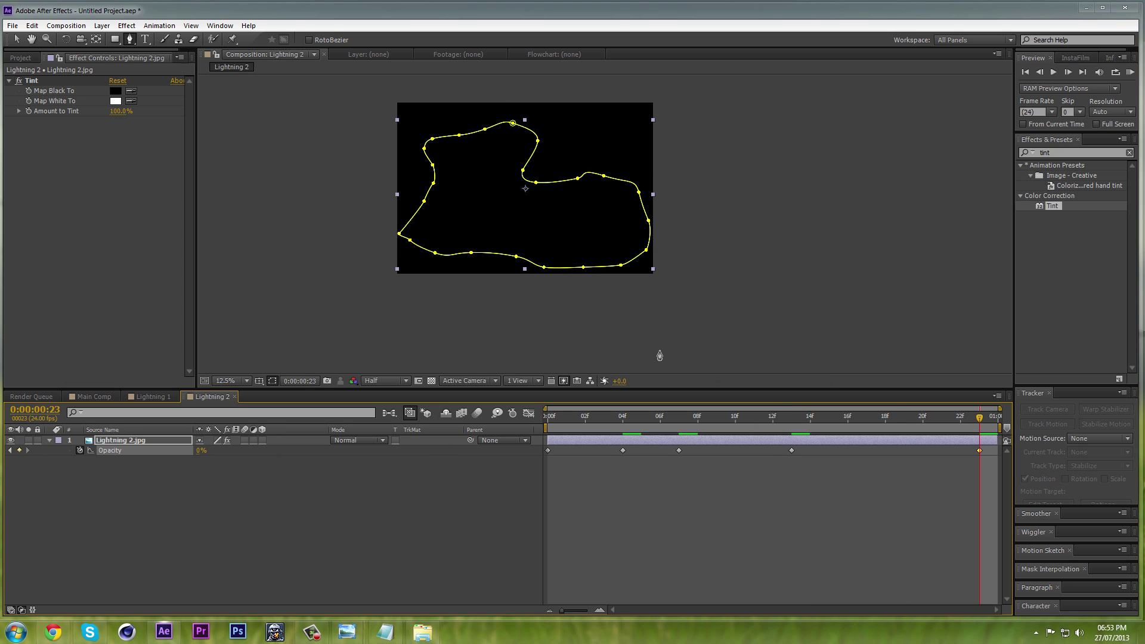
Step: Place the Lightning 2 composition in Main Comp below the Lightning 1 layer and make it a 3D layer
left_click(22, 58)
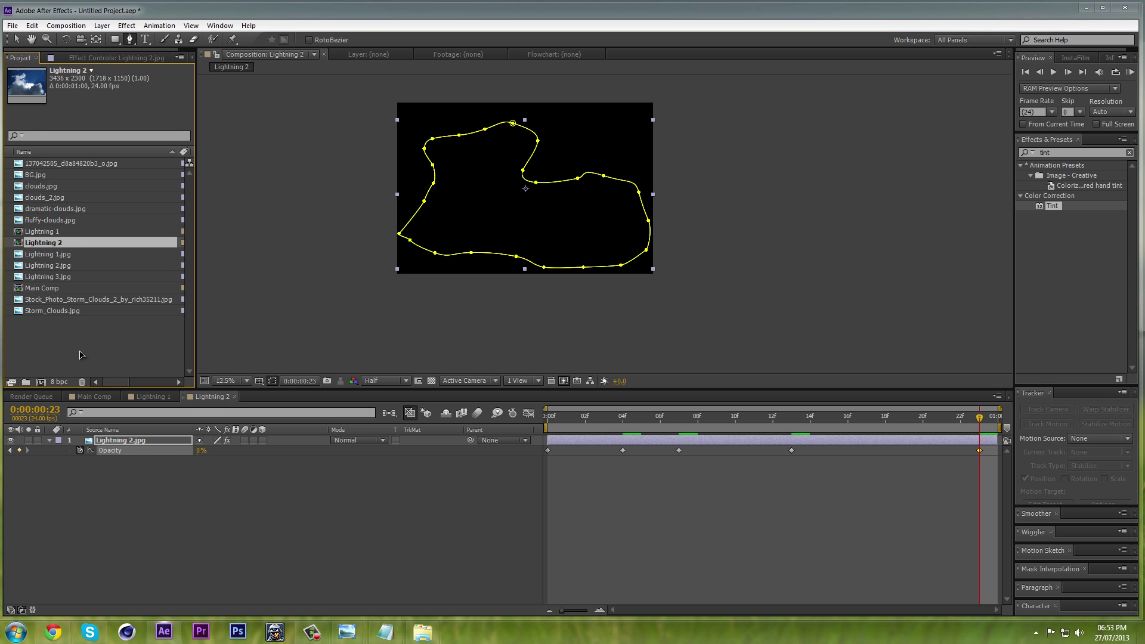
left_click(94, 397)
left_click_drag(38, 244, 125, 536)
left_click(262, 531)
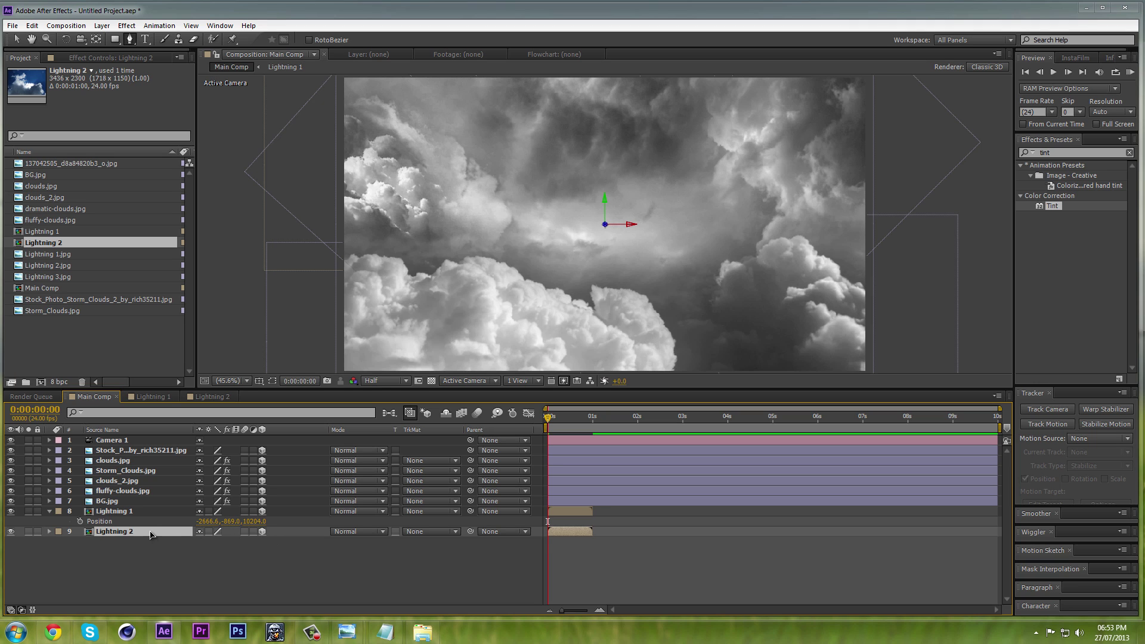
Step: Set the Z position of the Lightning 2 layer to 10000
key("p")
left_click(239, 542)
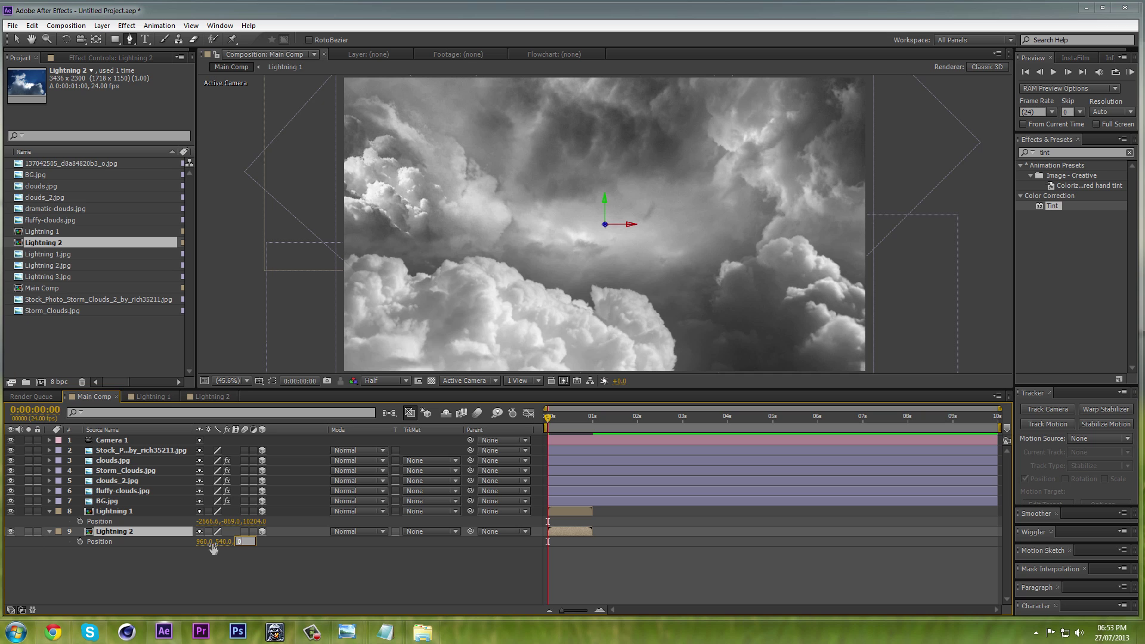
type("10000")
key("Return")
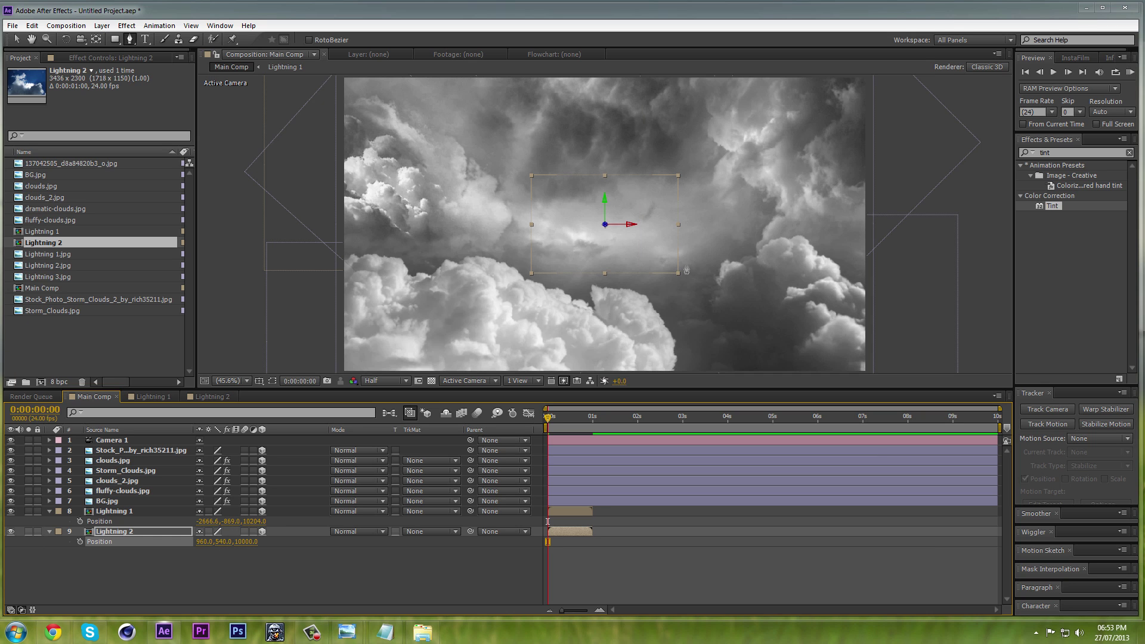
Step: Shift the Lightning 2 layer in time to start at about 1.4 seconds, and go to 0:00:01:15 within its flash
left_click_drag(558, 419, 564, 419)
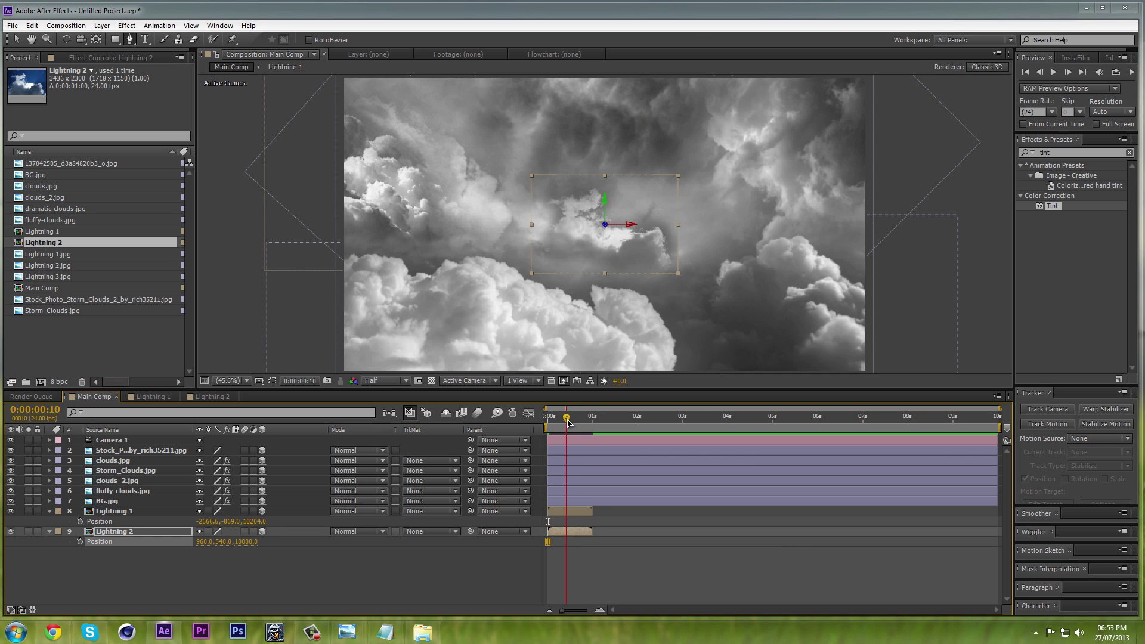
left_click(17, 40)
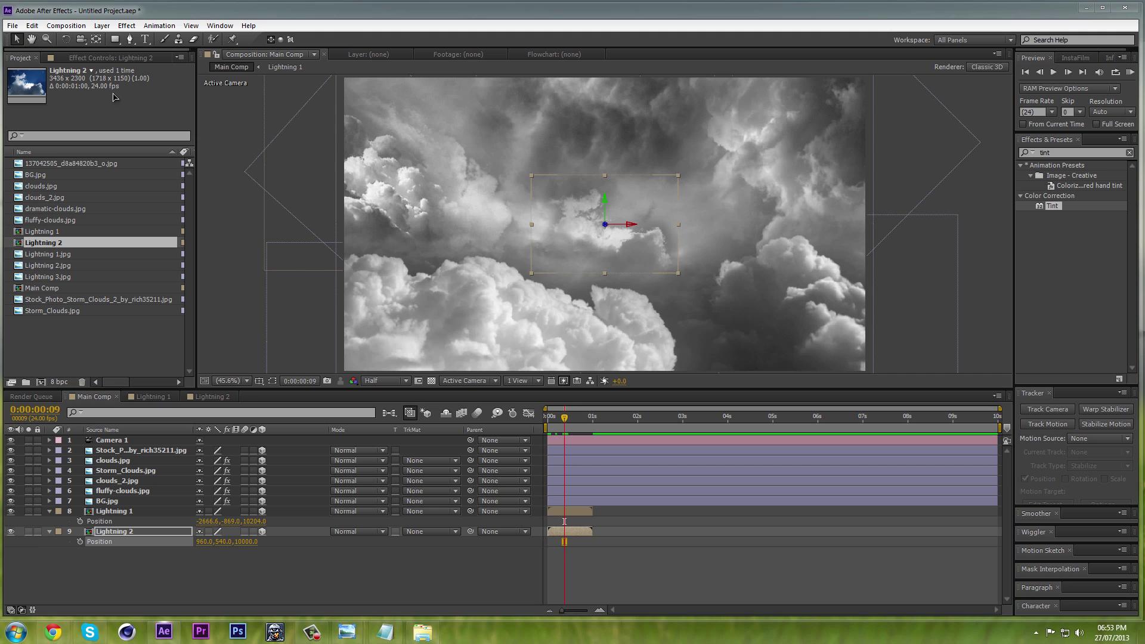
left_click_drag(576, 535, 640, 533)
left_click_drag(565, 419, 621, 419)
Step: Rotate the Lightning 2 layer to -36° on Z and move it down and right, beside the right-hand clouds
mouse_move(615, 265)
left_mouse_down()
mouse_move(644, 286)
mouse_move(527, 200)
mouse_move(650, 280)
mouse_move(630, 259)
left_mouse_up()
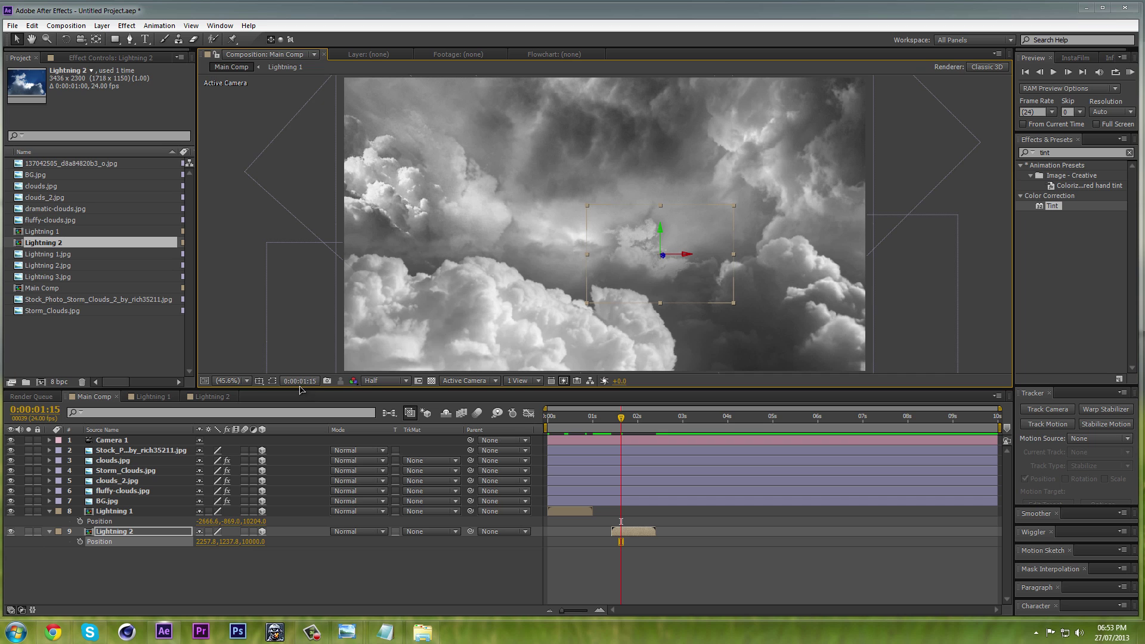
key("r")
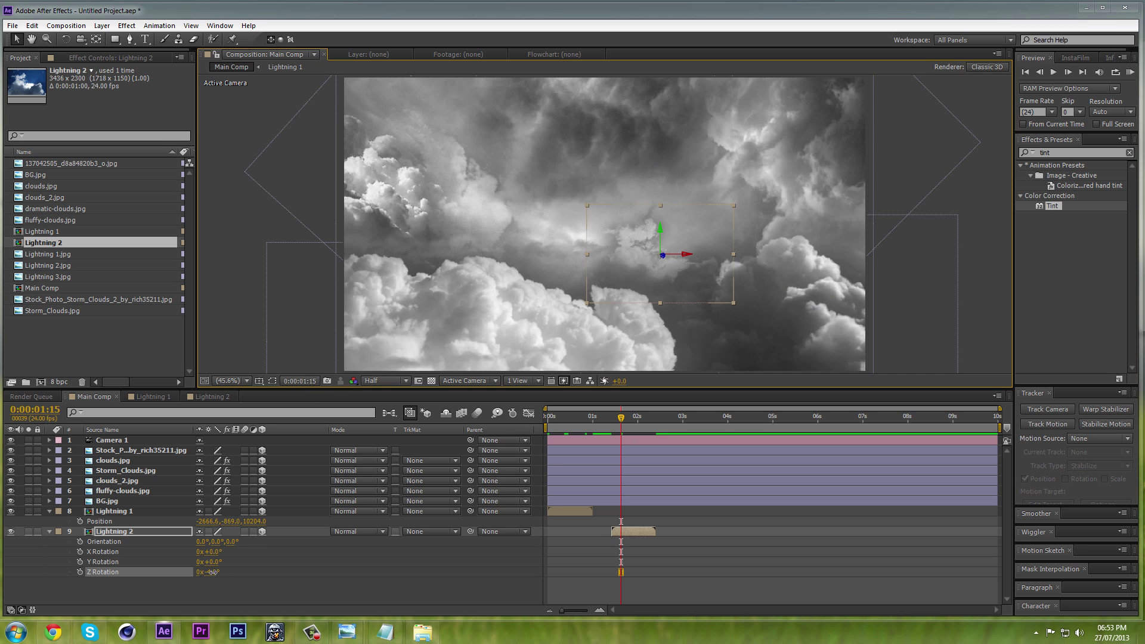
left_click_drag(212, 572, 182, 574)
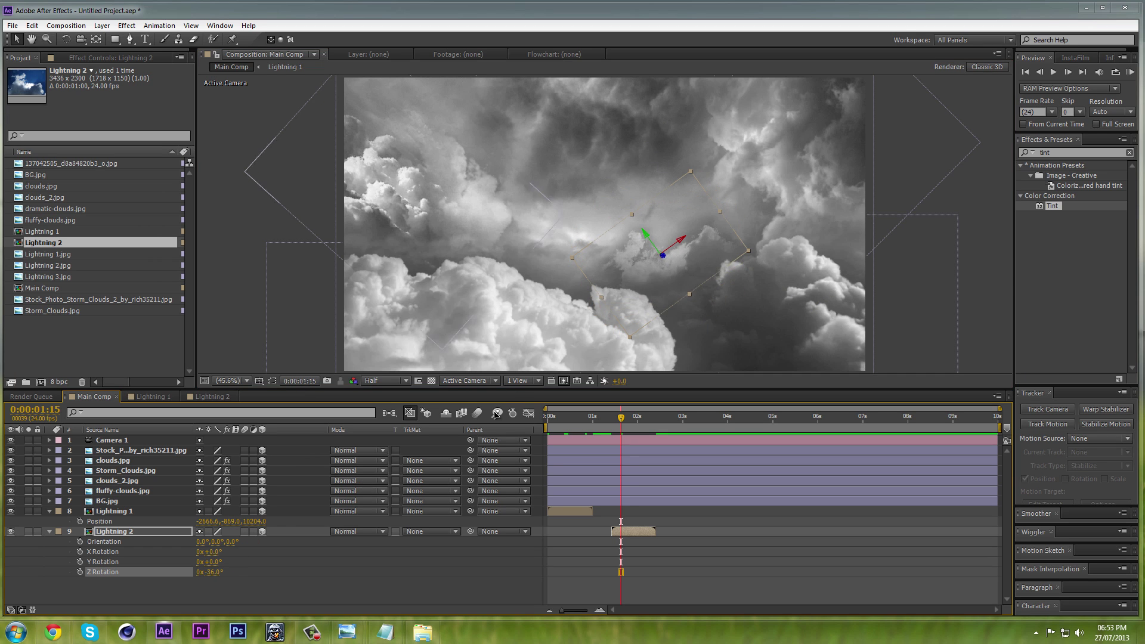
left_click_drag(677, 286, 727, 295)
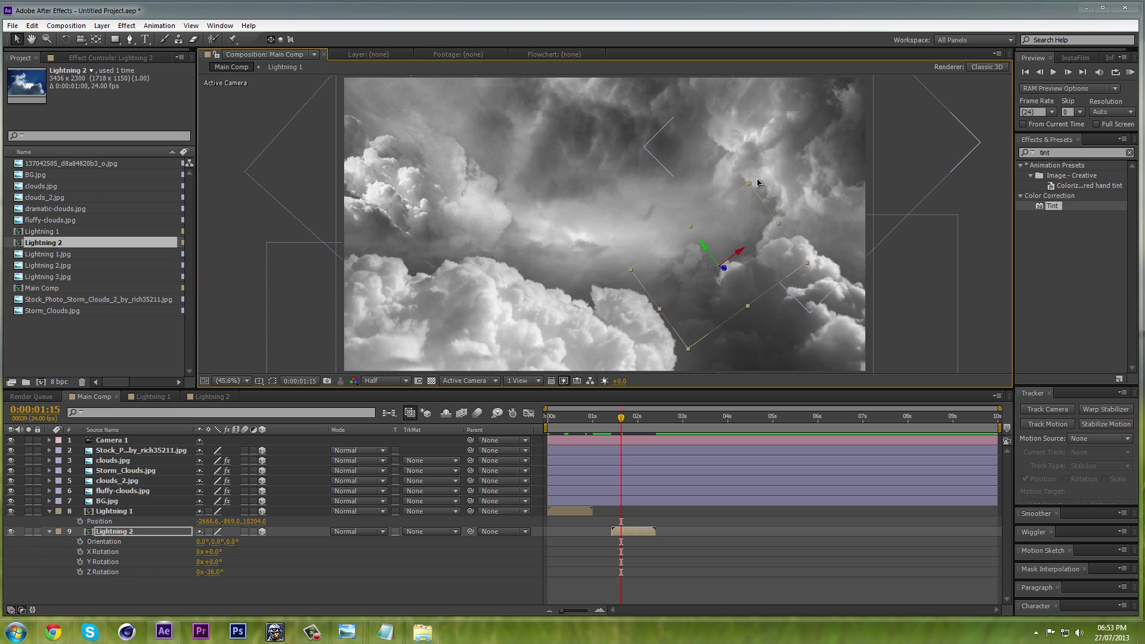
Step: Resize the Lightning 2 layer by its corner, shift it further down below the right-hand clouds, and preview from 0:00:00:00
left_click_drag(749, 183, 777, 109)
left_click_drag(728, 290, 749, 339)
left_click_drag(621, 420, 508, 417)
key("space")
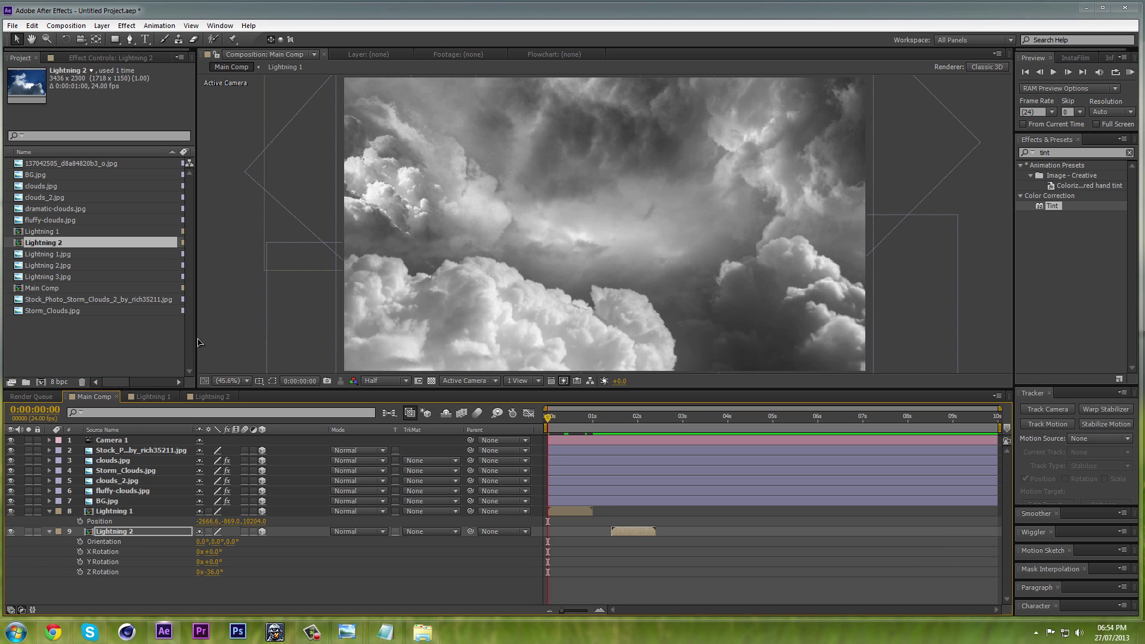
Step: Collapse the revealed transform properties of the Lightning 1 and Lightning 2 layers
left_click(109, 533)
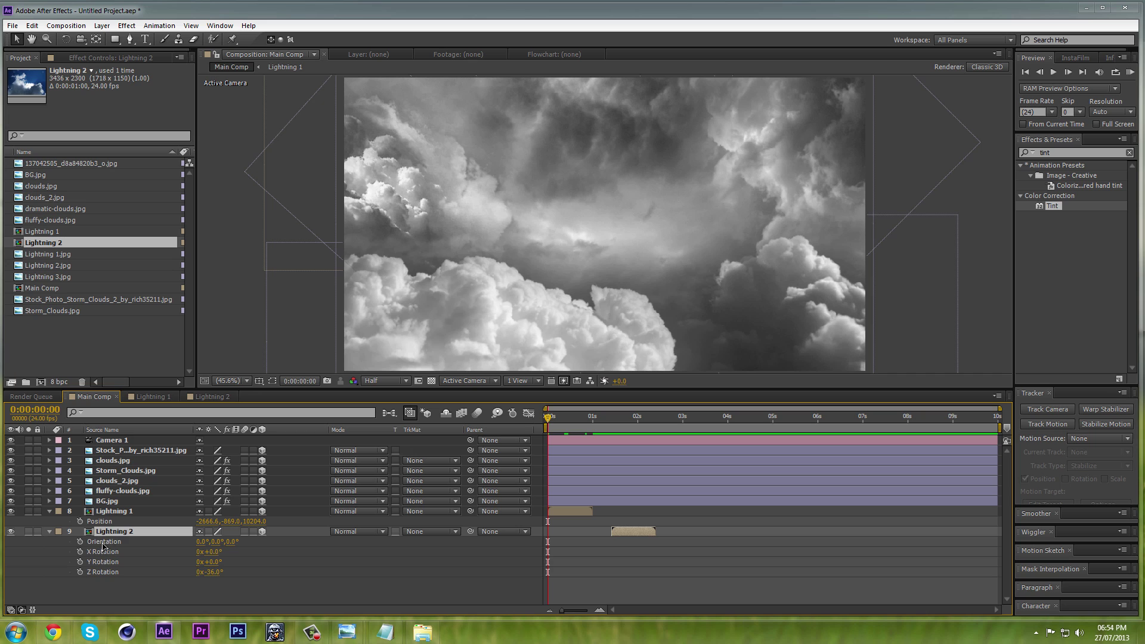
key("p")
left_click(113, 512)
key("p")
left_click(110, 522)
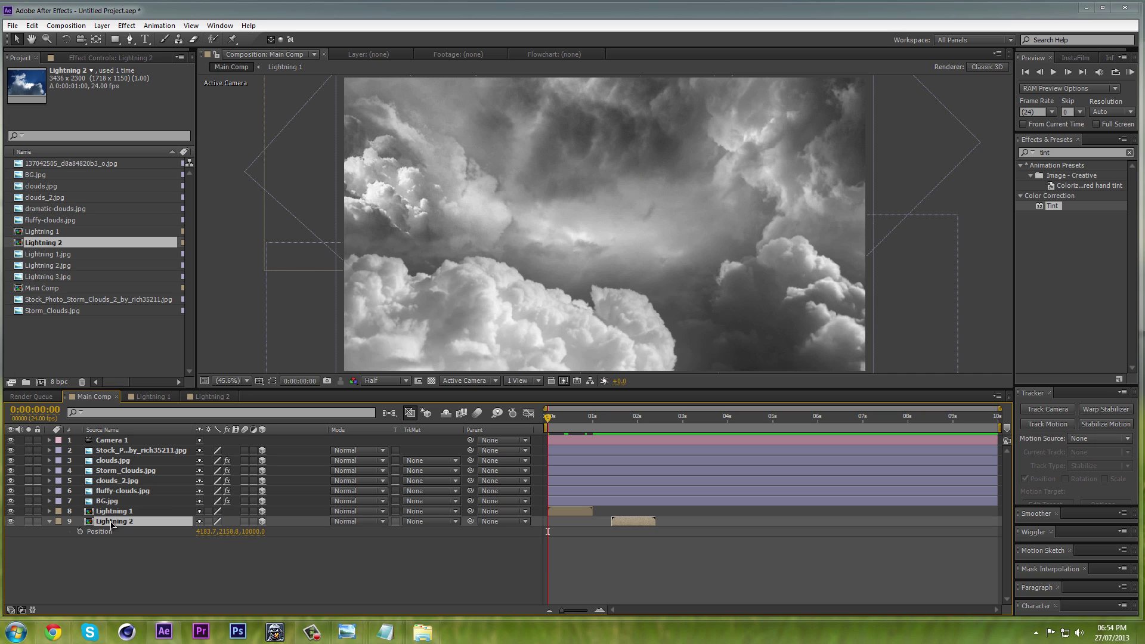
key("p")
Step: Keyframe Camera 1's Position at 0:00:00:00 and track the camera forward to a Z position of about 3379 at 0:00:09:23
left_click(119, 441)
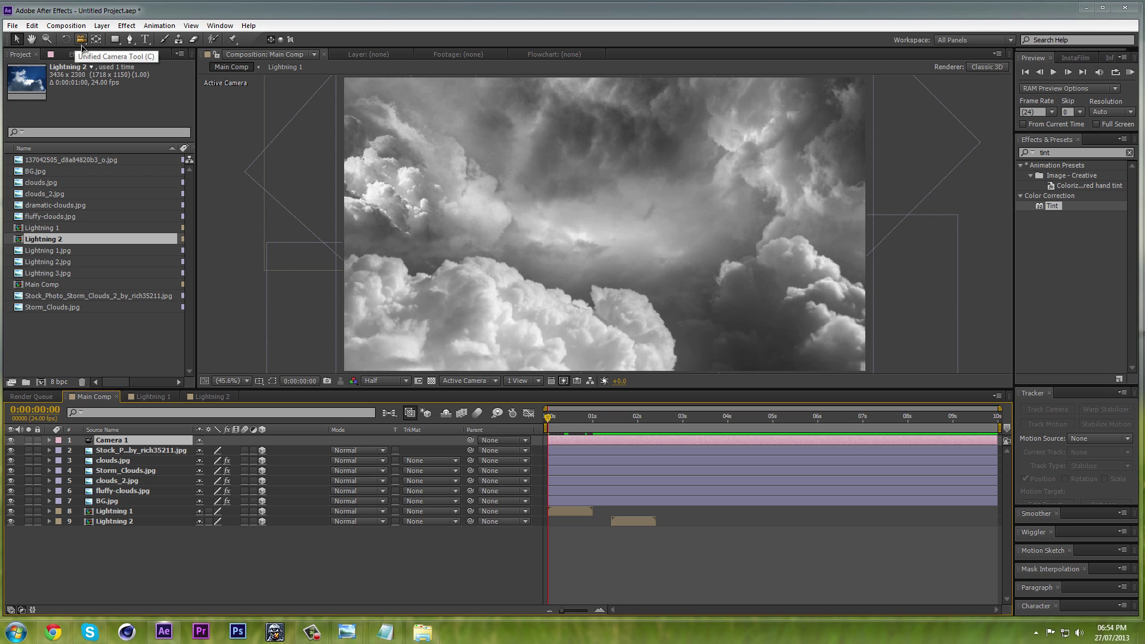
left_click_drag(82, 41, 129, 83)
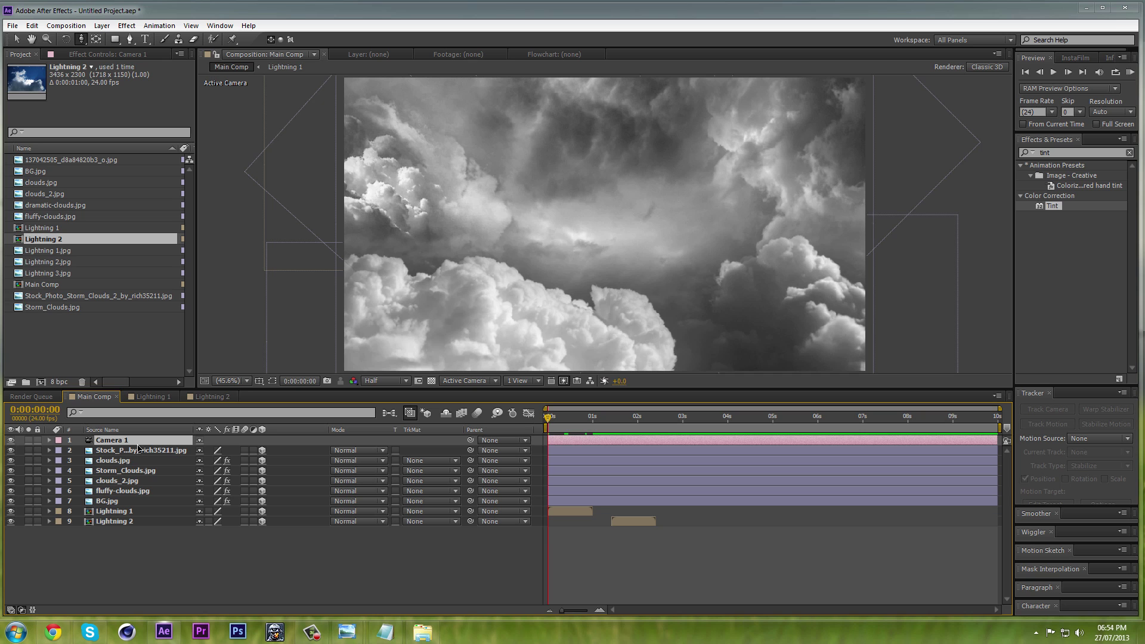
key("p")
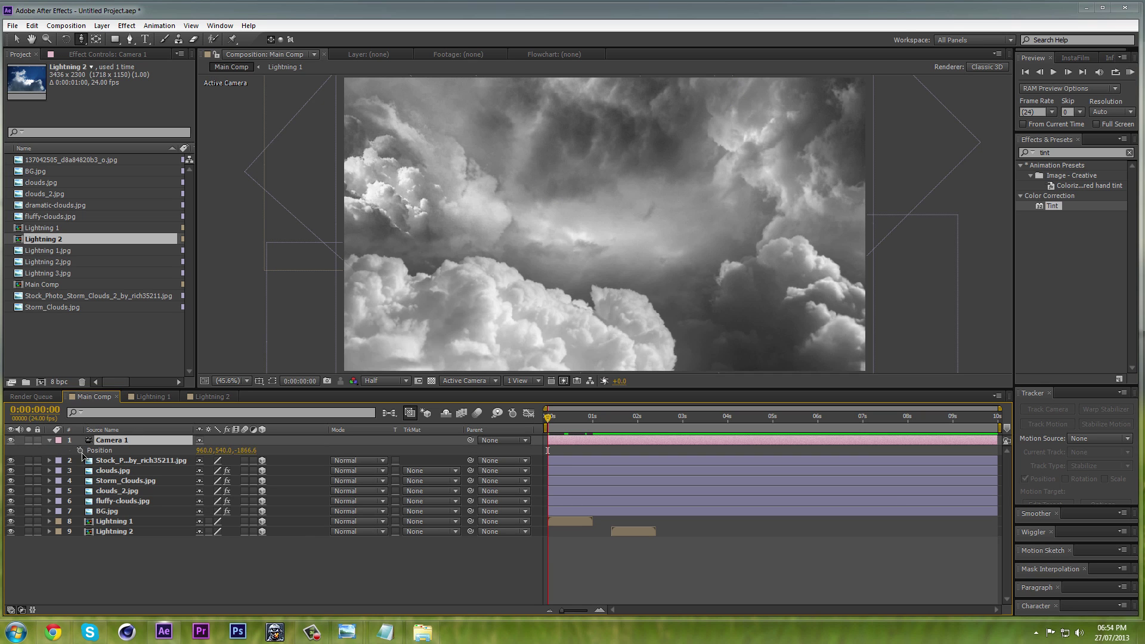
left_click(80, 451)
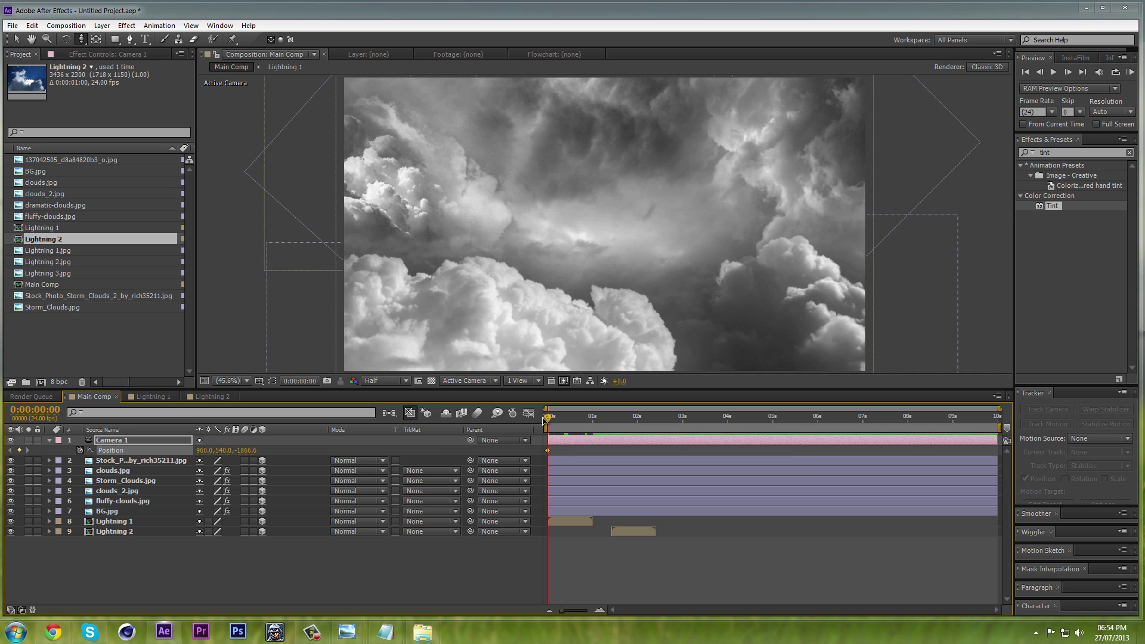
left_click_drag(549, 420, 1030, 421)
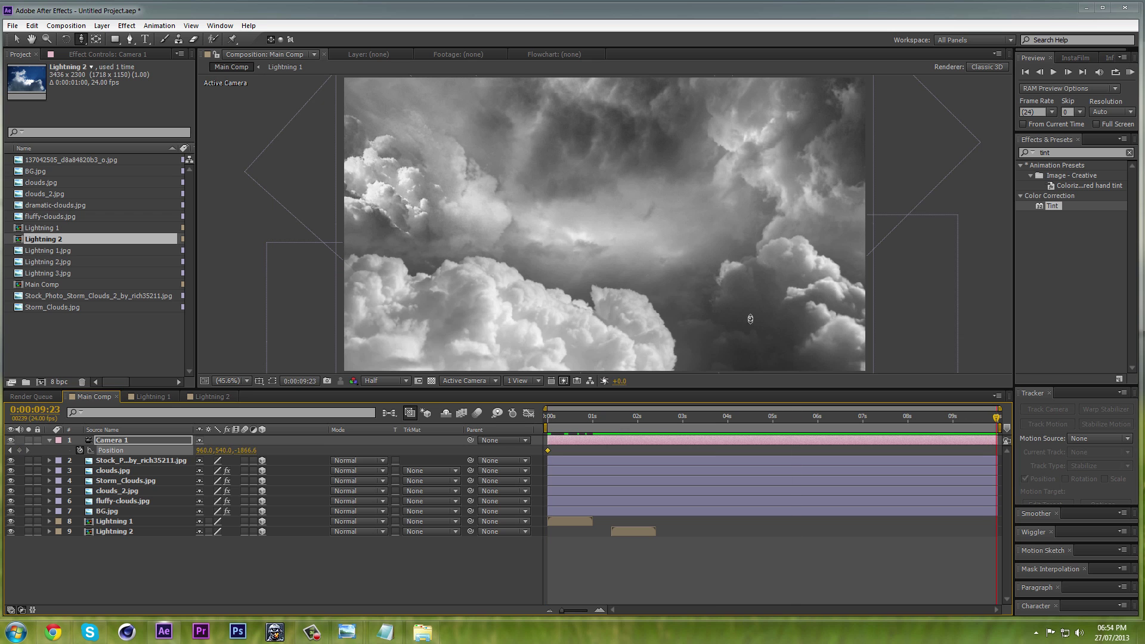
left_click_drag(622, 326, 731, 220)
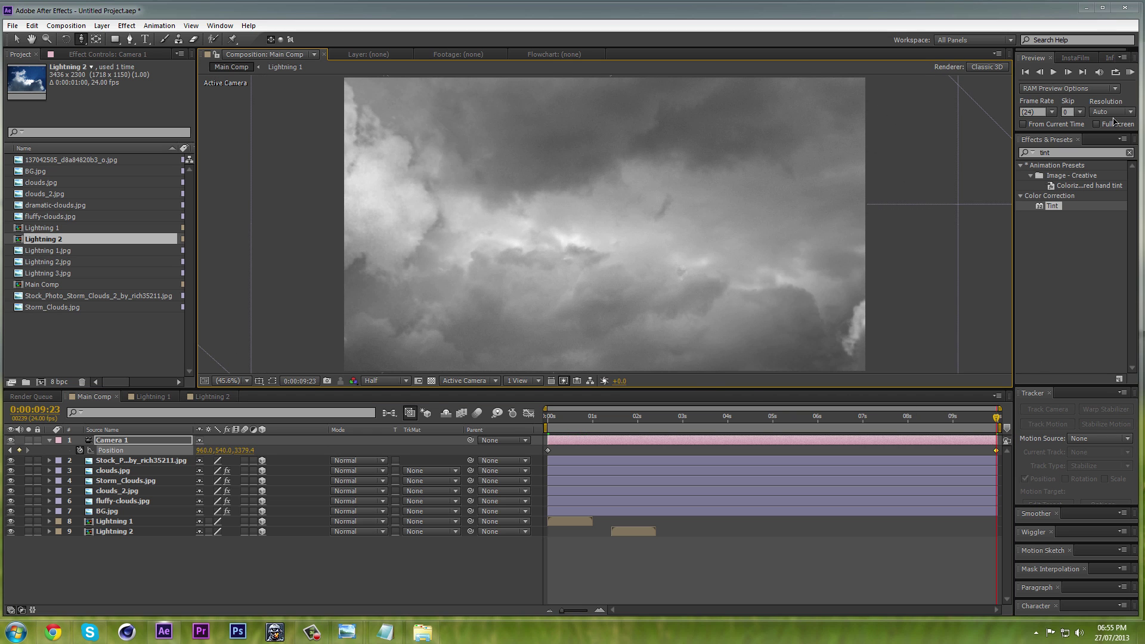
Step: Run a RAM preview of the camera move, restore the Selection tool and return to 0:00:00:00
left_click(1129, 72)
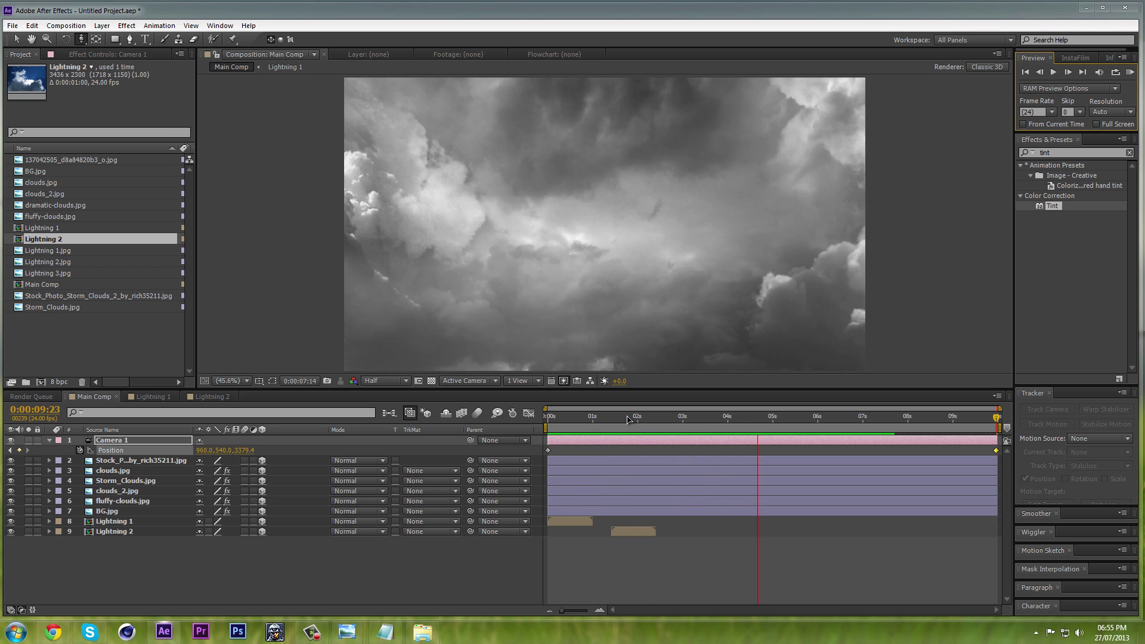
key("space")
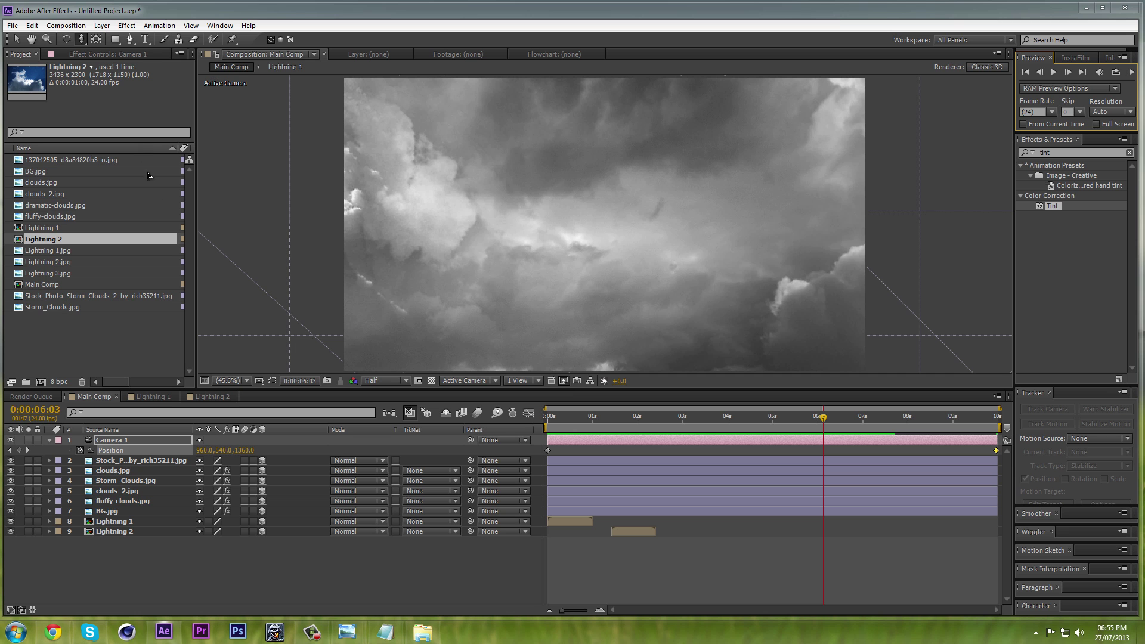
left_click(16, 38)
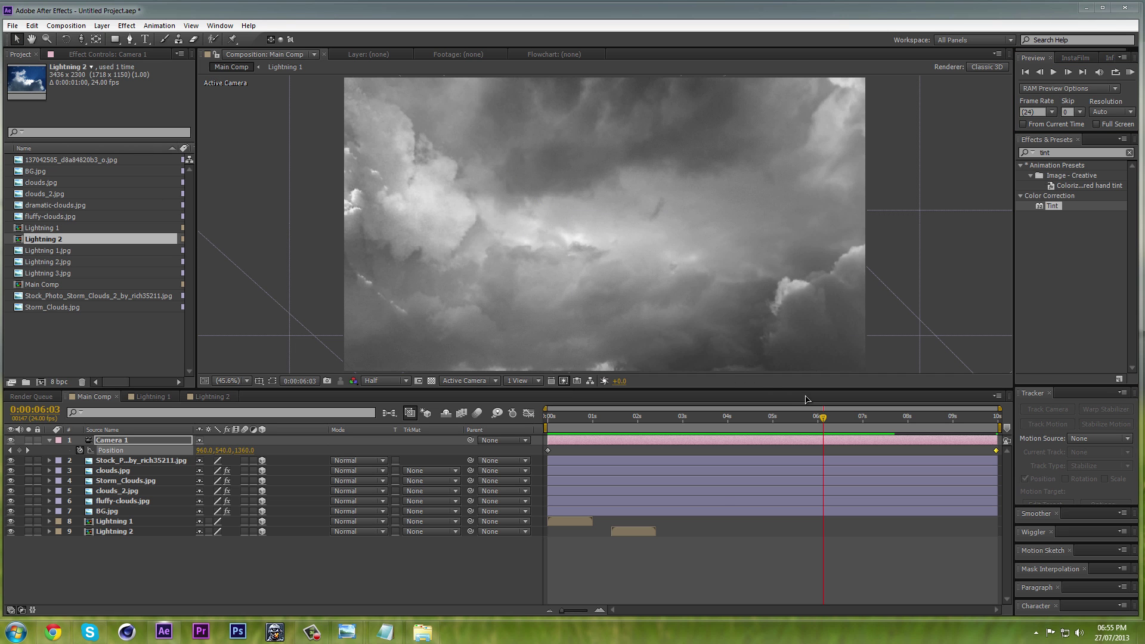
left_click_drag(822, 422, 527, 423)
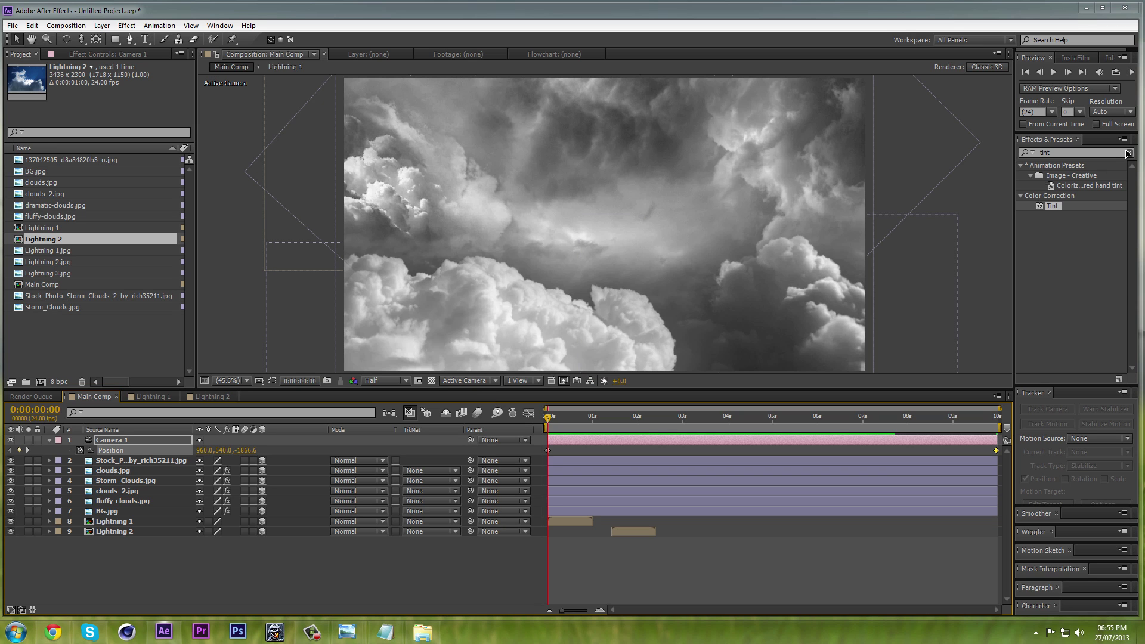
Step: Replace the effects search term with "looks"
left_click(1129, 153)
left_click(1056, 154)
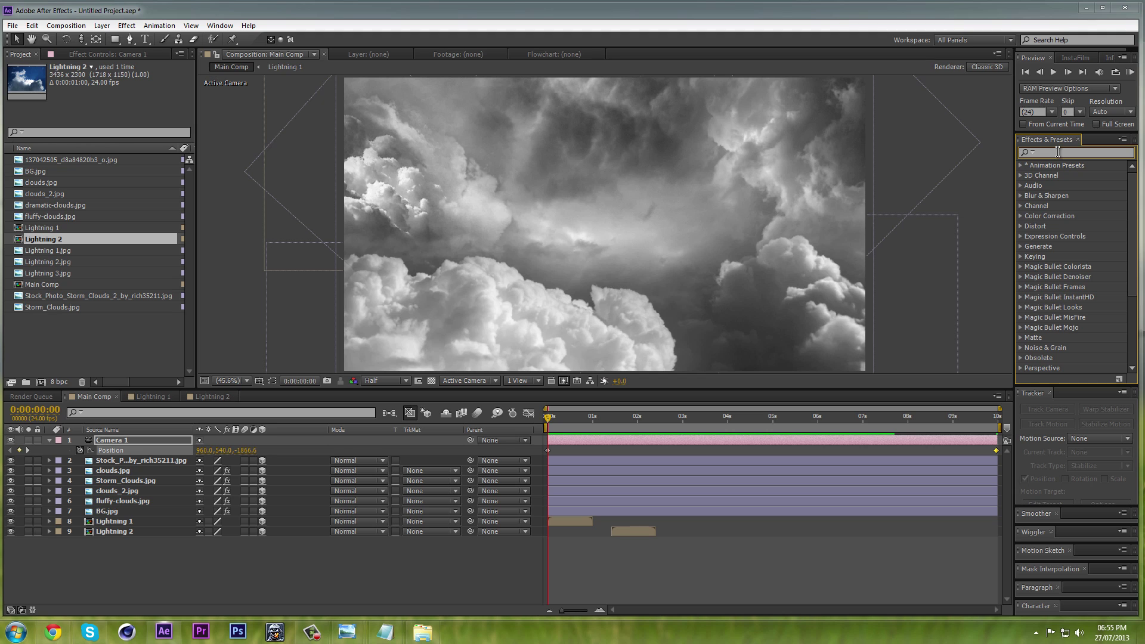
type("looks")
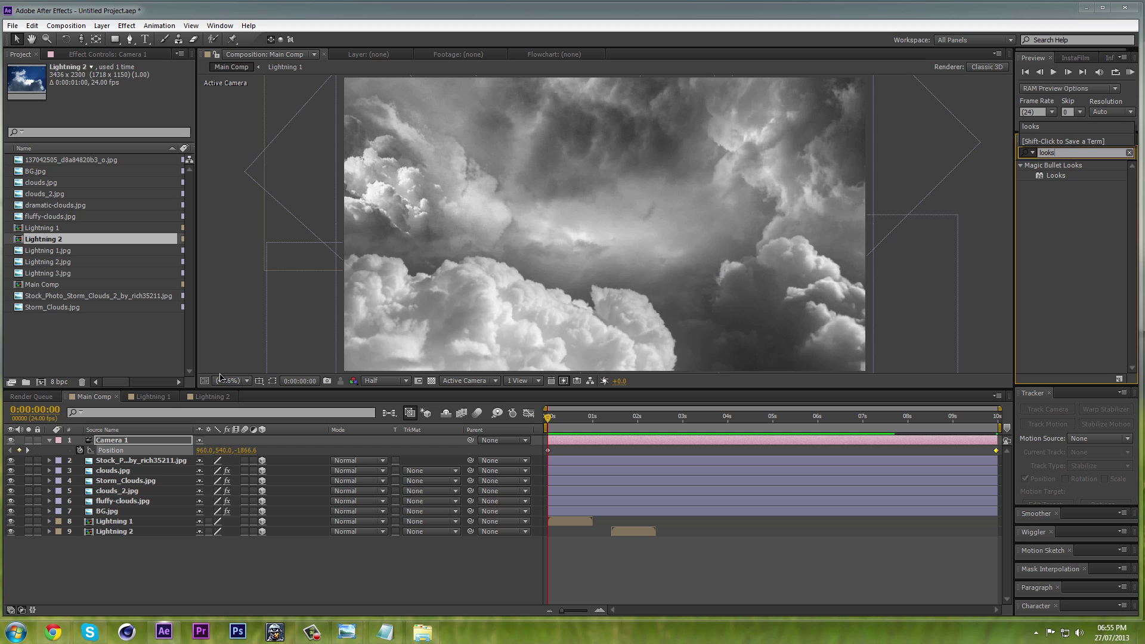
Step: Create an adjustment layer in Main Comp, place it directly below Camera 1 and rename it CC
right_click(108, 569)
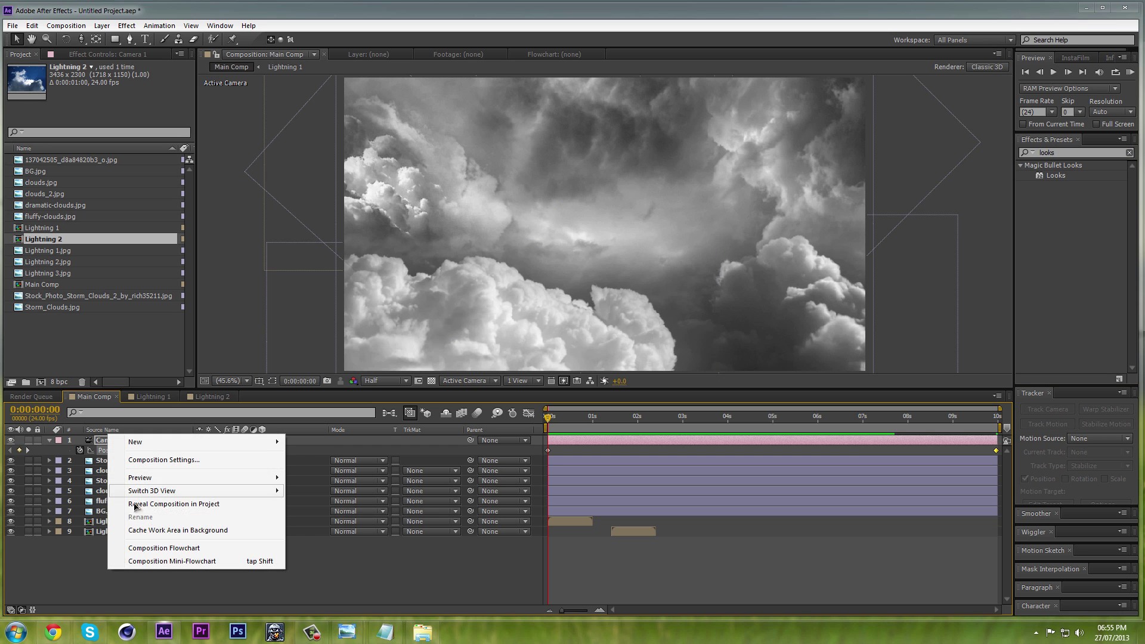
right_click(74, 562)
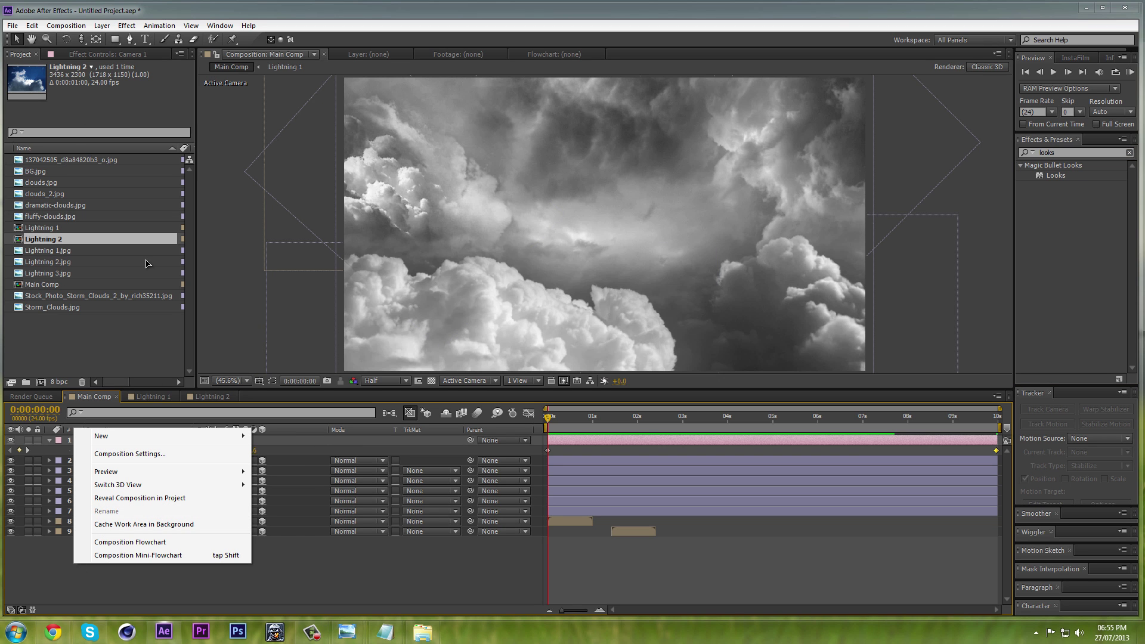
mouse_move(102, 441)
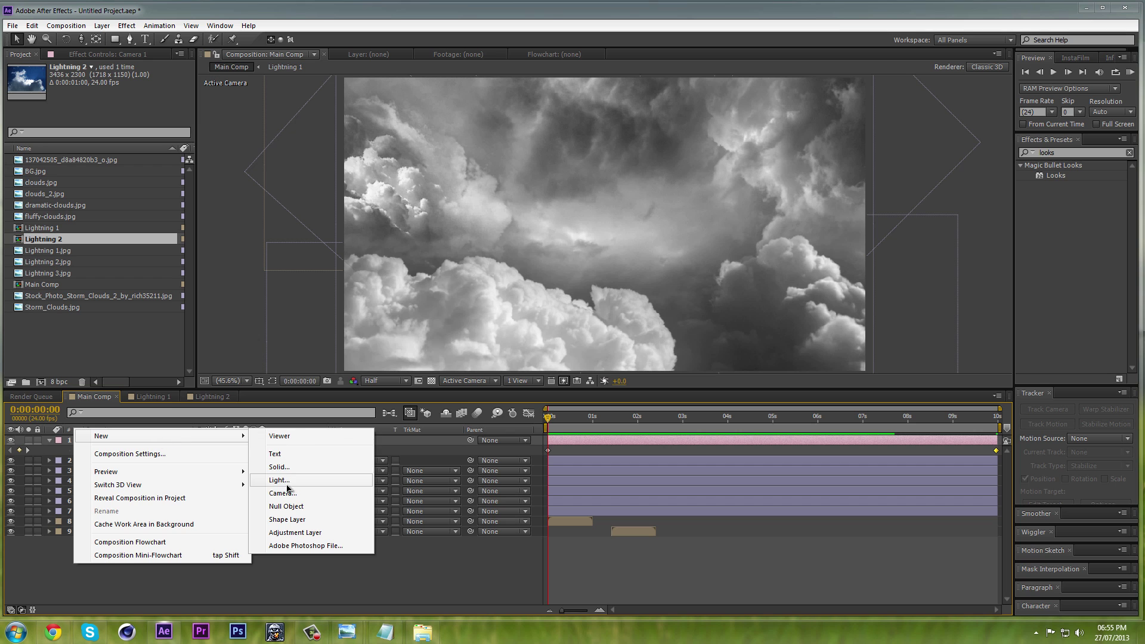
left_click(293, 533)
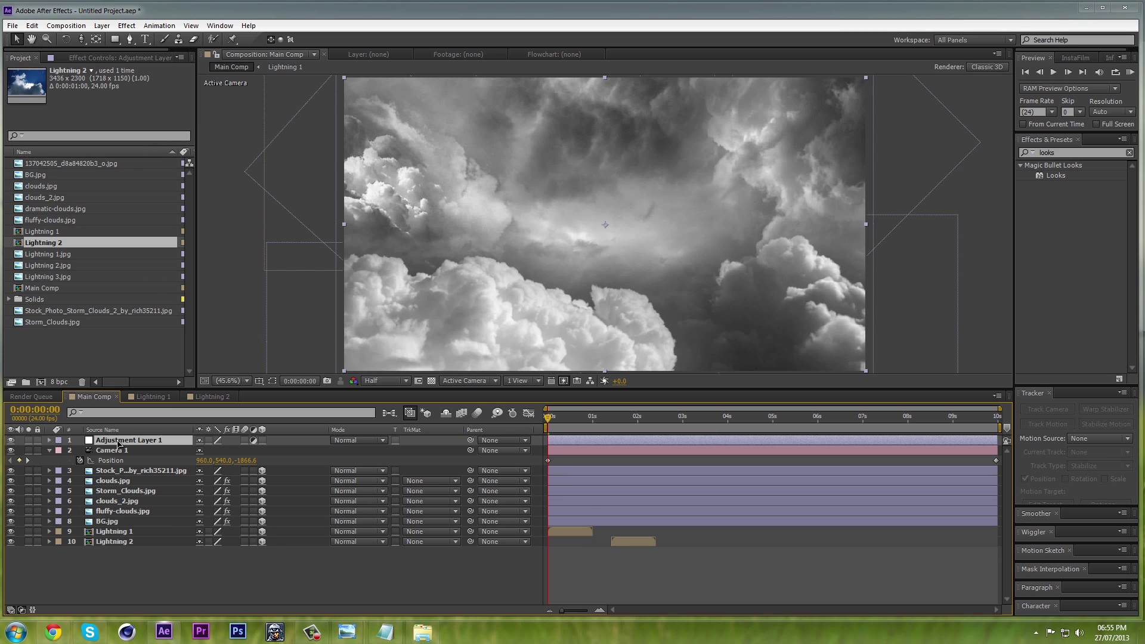
left_click_drag(118, 443, 119, 468)
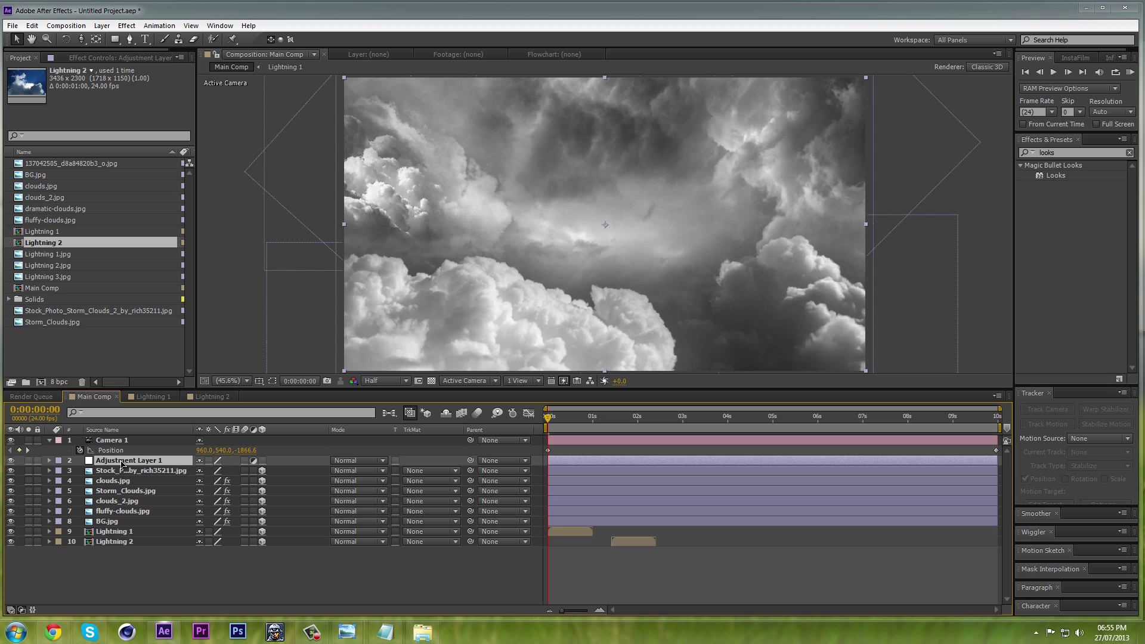
key("Return")
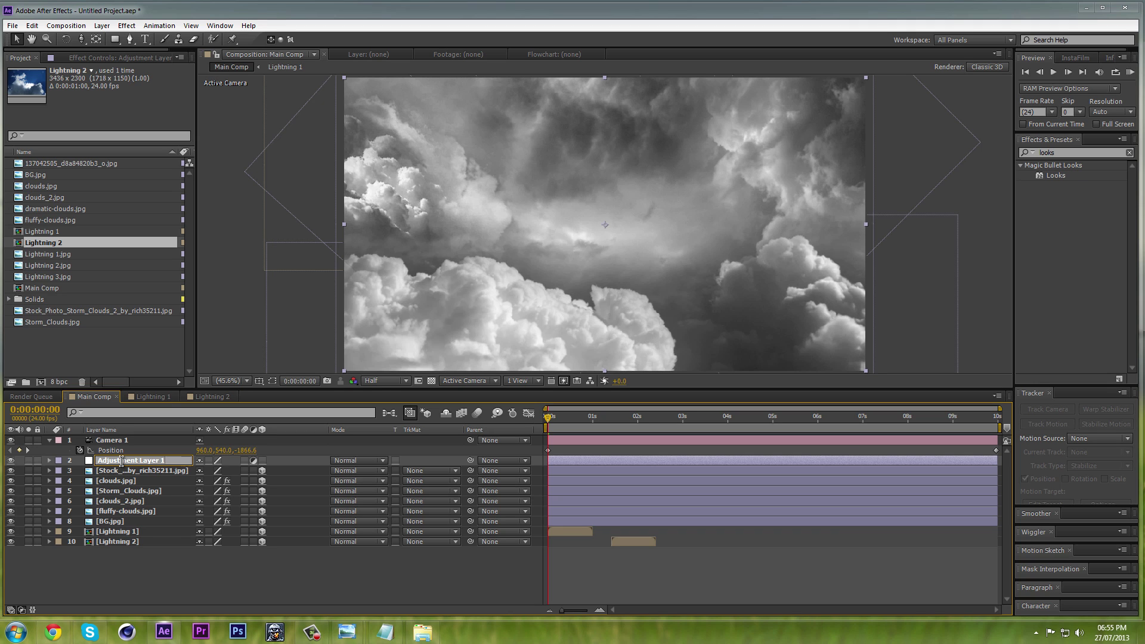
type("CC")
key("Return")
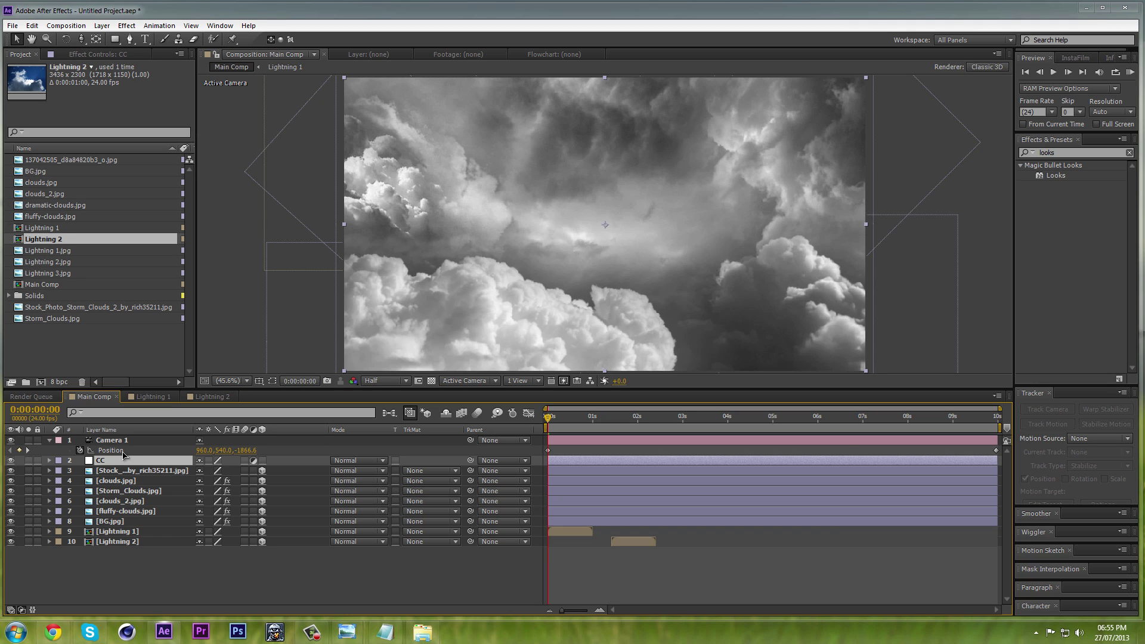
Step: Apply the Magic Bullet Looks effect to the CC layer with the Cinematic preset Blockbuster
left_click_drag(1046, 177, 117, 461)
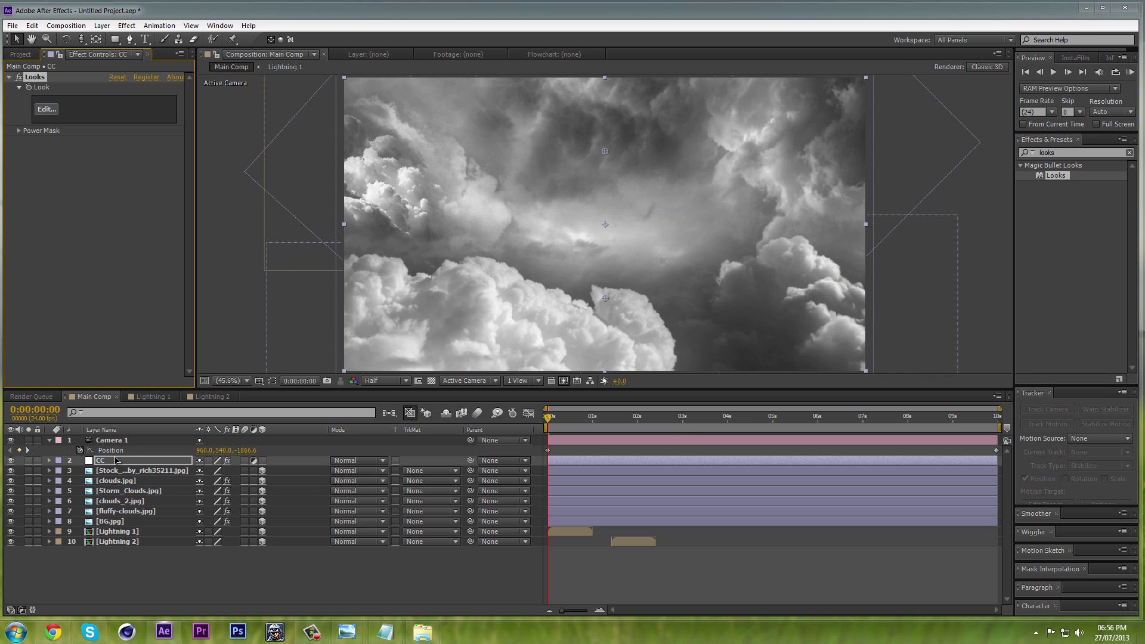
left_click(51, 109)
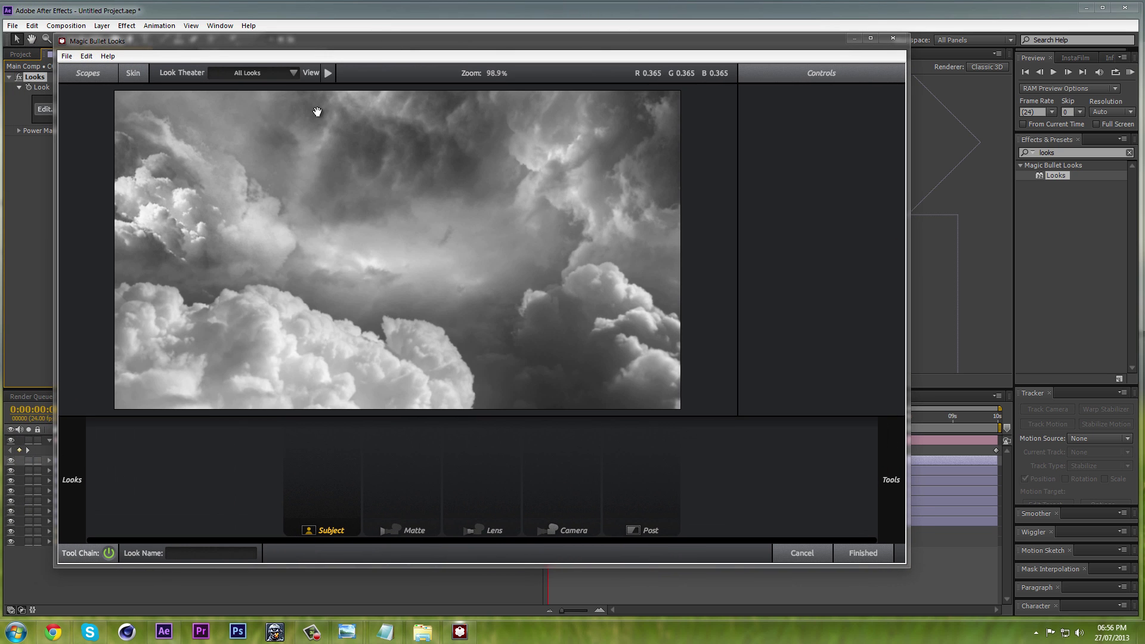
mouse_move(59, 248)
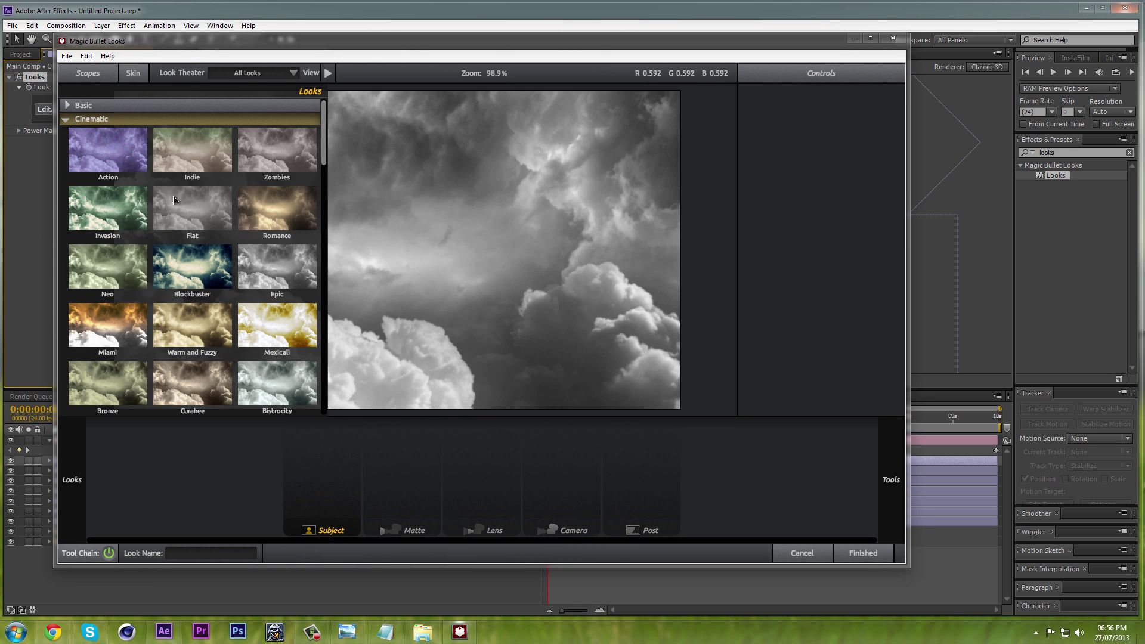
left_click(187, 267)
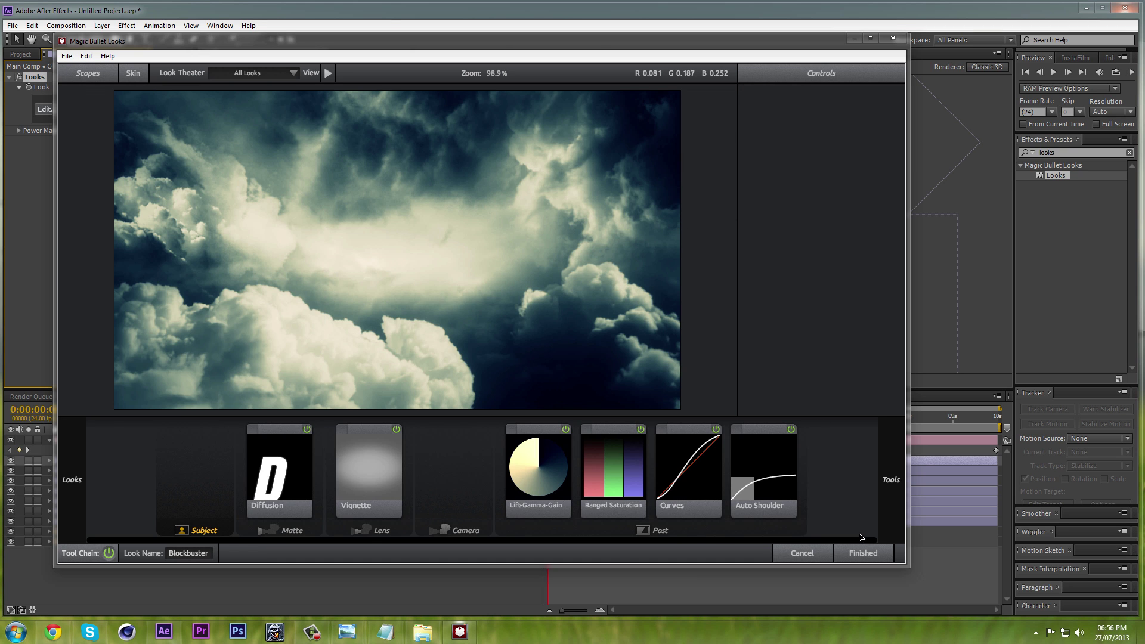
left_click(869, 553)
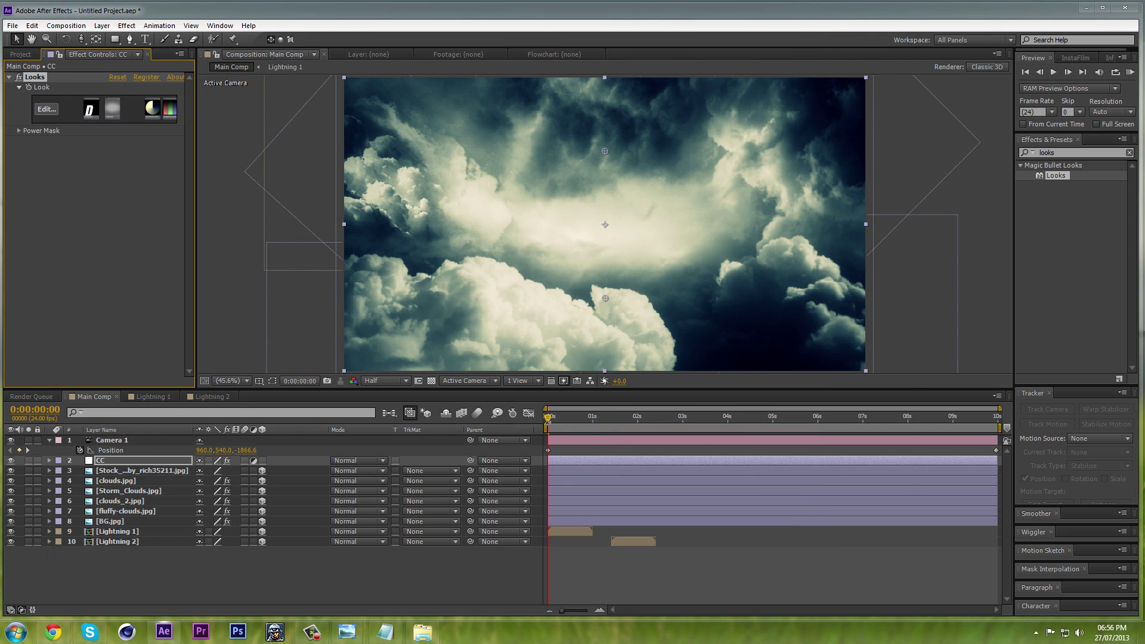
Step: Compare the Blockbuster look with its Vignette switched off and on, and leave the look editor without saving
left_click_drag(544, 421, 516, 416)
left_click(50, 111)
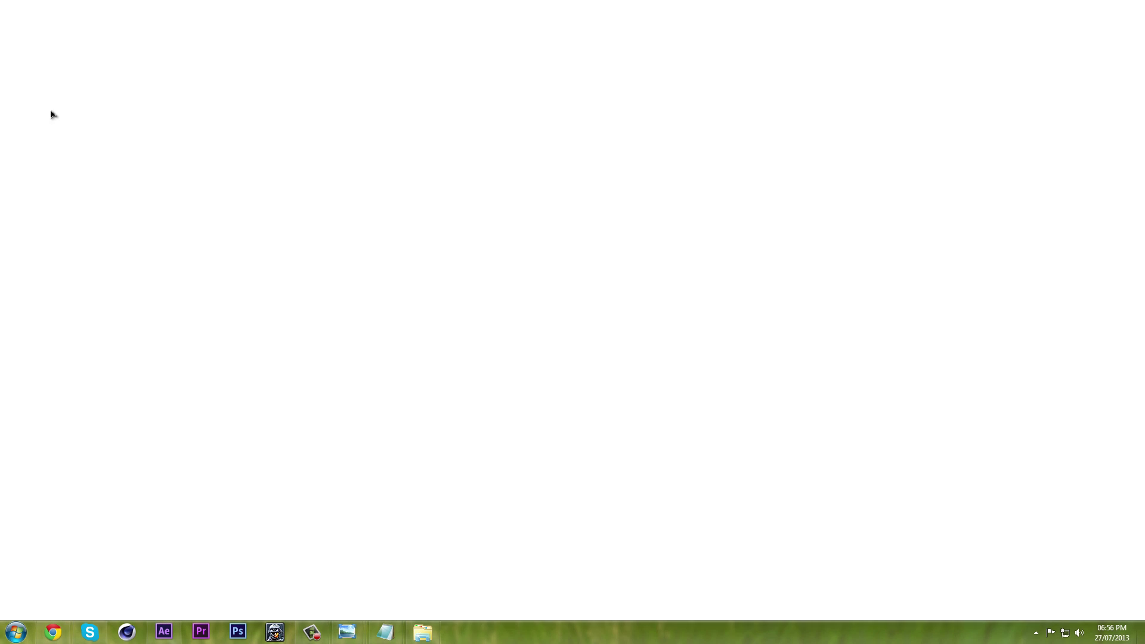
left_click(487, 486)
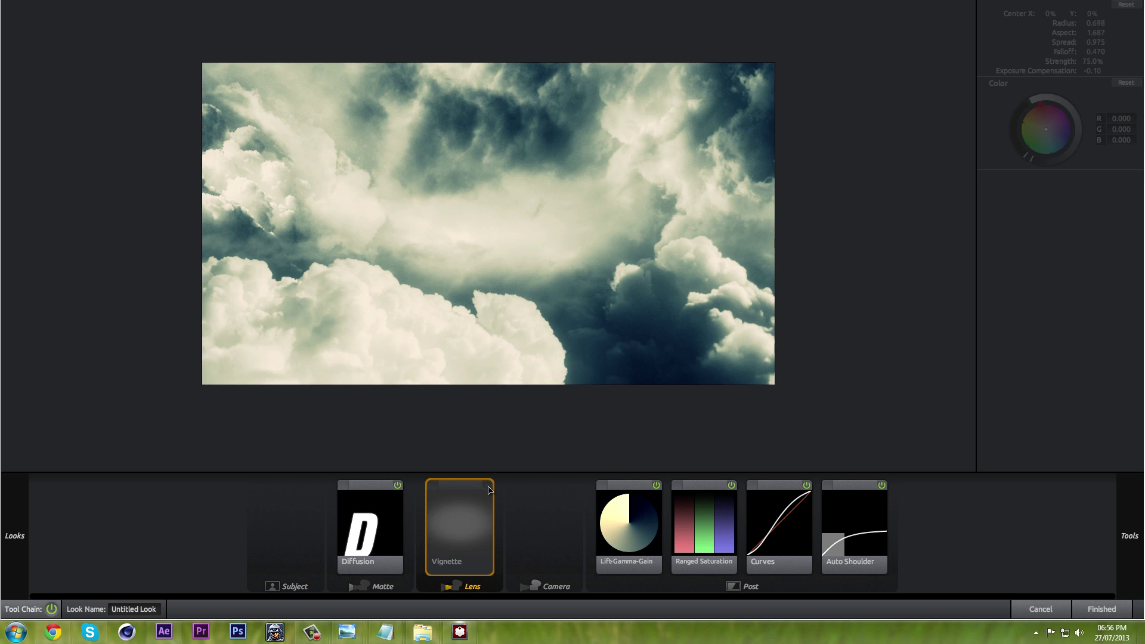
left_click(487, 488)
left_click(487, 486)
left_click(488, 487)
left_click(488, 488)
left_click(488, 488)
left_click(1047, 608)
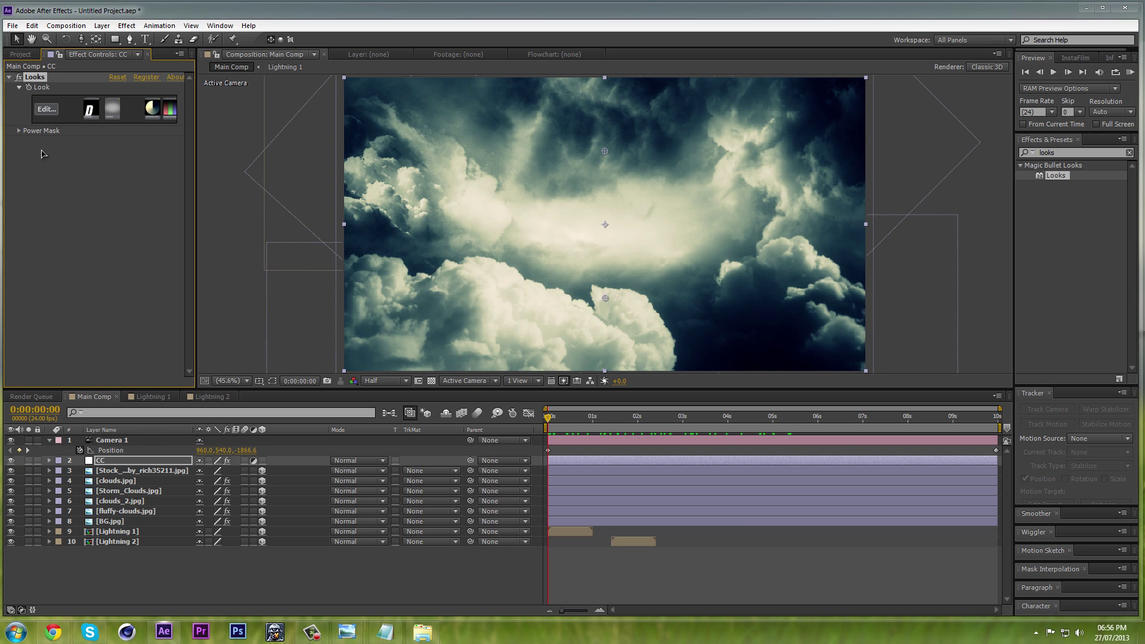
Step: Reset the Looks effect on the CC layer and delete it
left_click(117, 77)
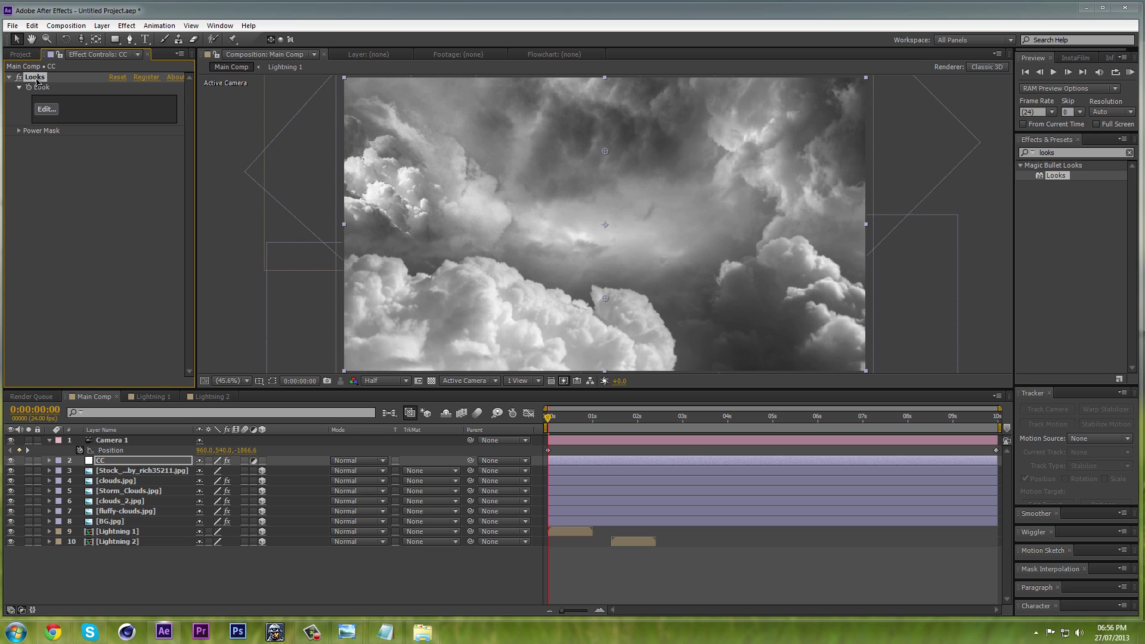
key("Delete")
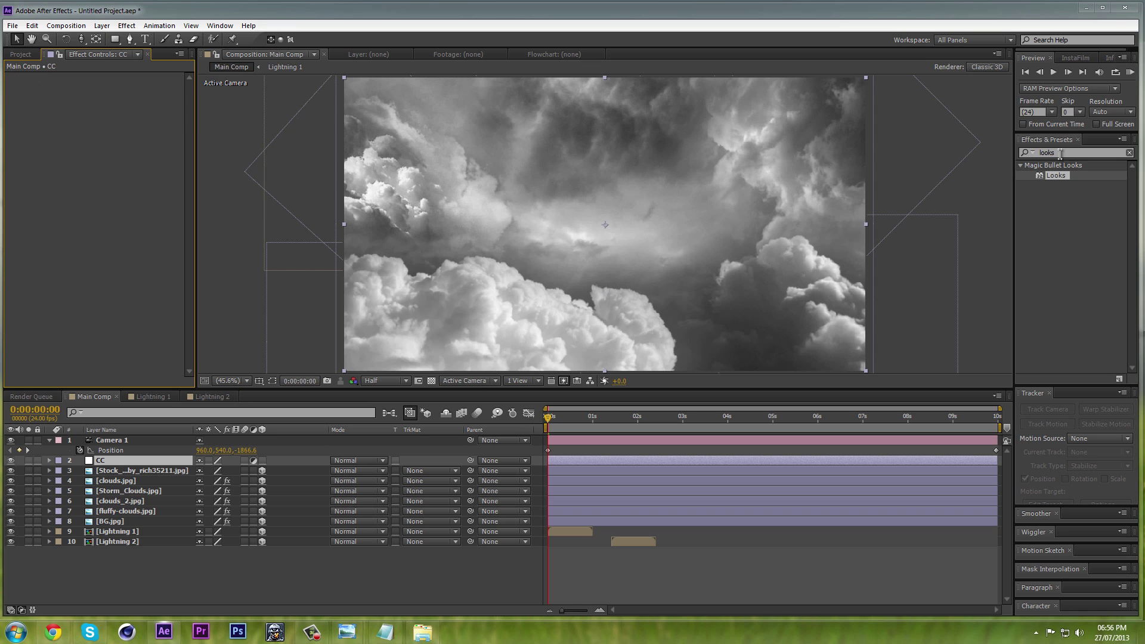
Step: Search the effects library for "coloris" to find the Magic Bullet Colorista effects
left_click(1044, 153)
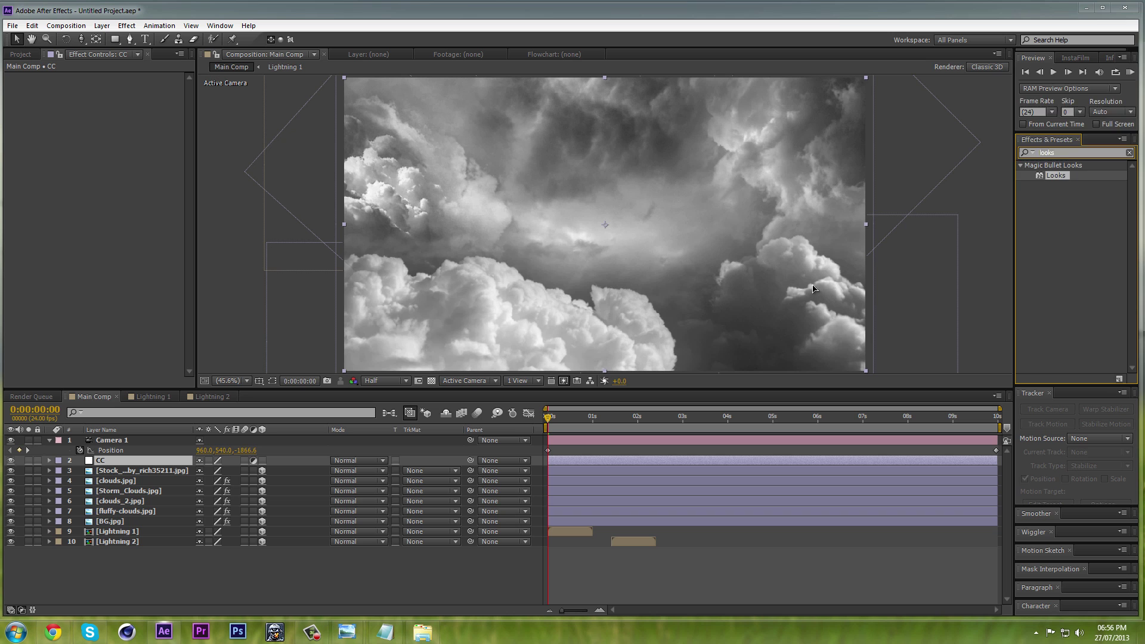
type("col")
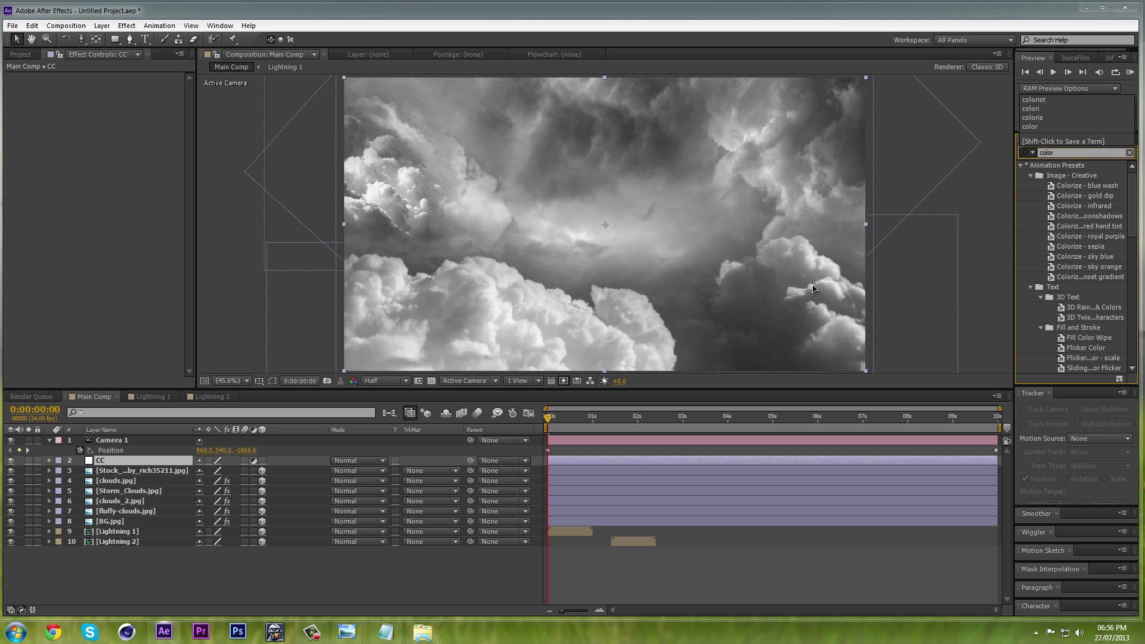
type("oris")
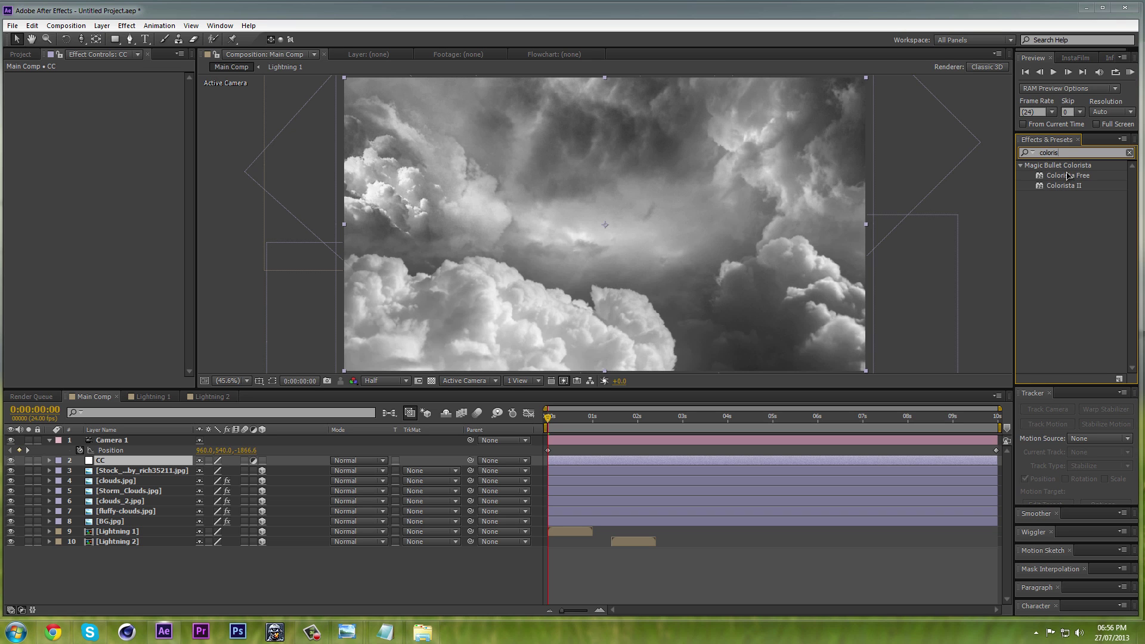
left_click(1066, 178)
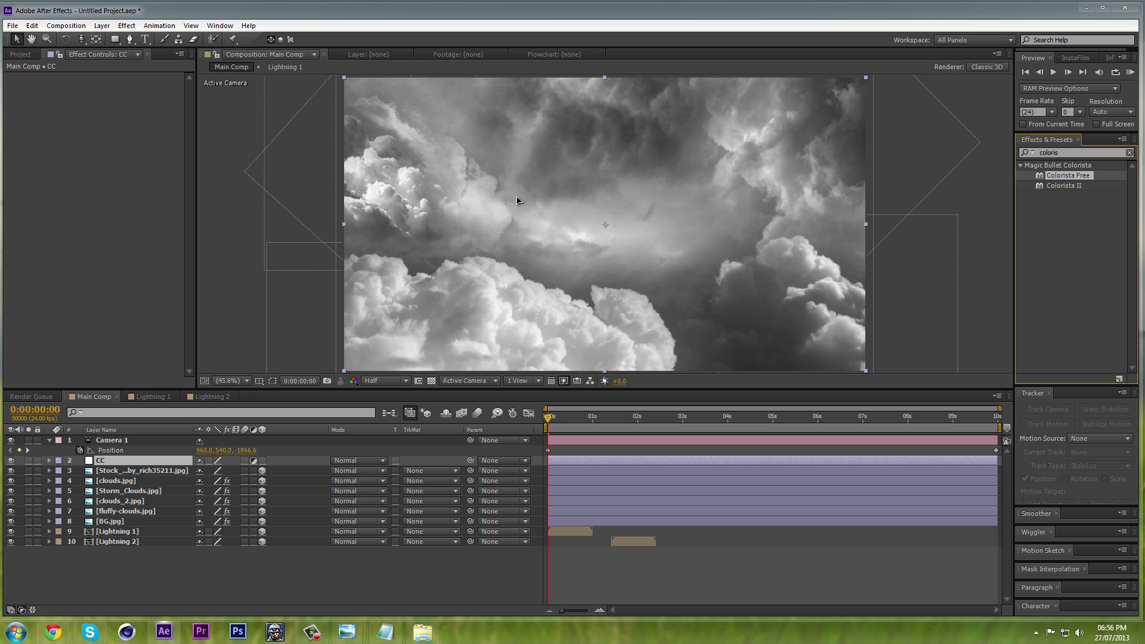
Step: Try the Colorista II effect on the CC layer with the effect controls widened, and remove it
left_click(1062, 187)
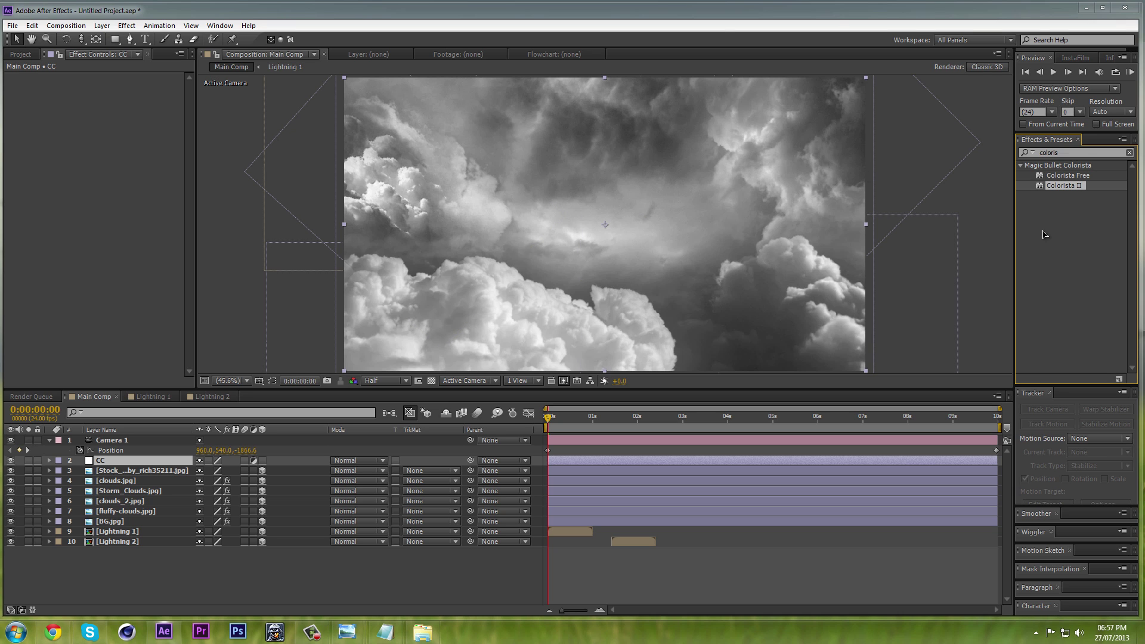
left_click_drag(1055, 189, 105, 465)
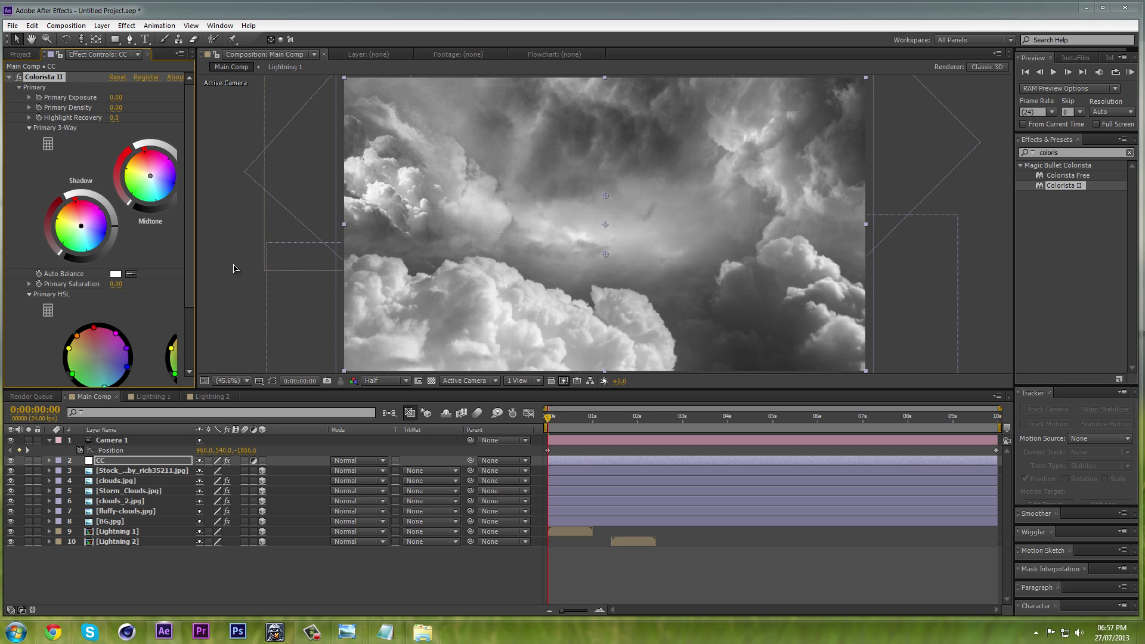
left_click_drag(195, 243, 311, 272)
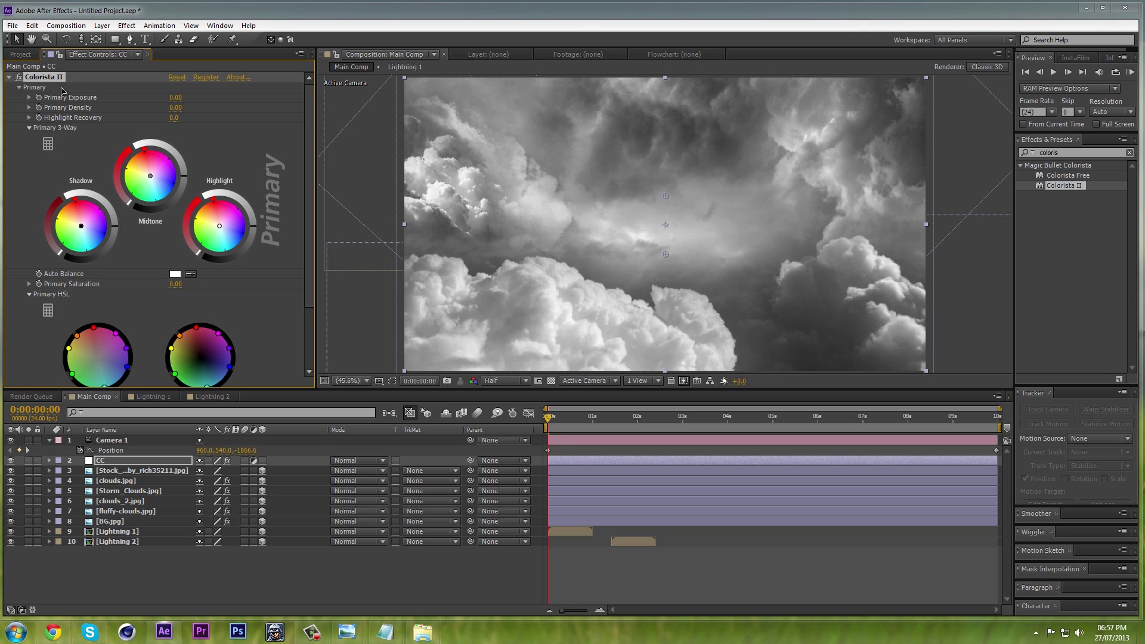
key("Delete")
Step: Apply Colorista Free to the CC layer and tint the shadows blue, the midtones green-cyan and the highlights slightly cyan-blue
left_click_drag(1061, 178, 161, 257)
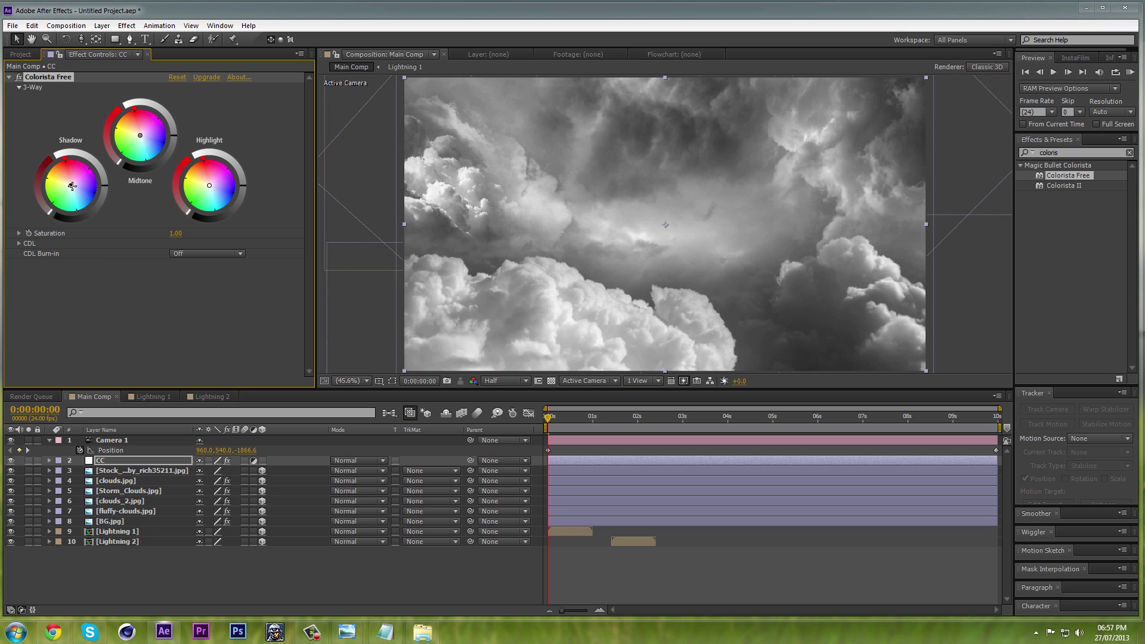
mouse_move(70, 187)
left_mouse_down()
mouse_move(95, 194)
mouse_move(79, 193)
left_mouse_up()
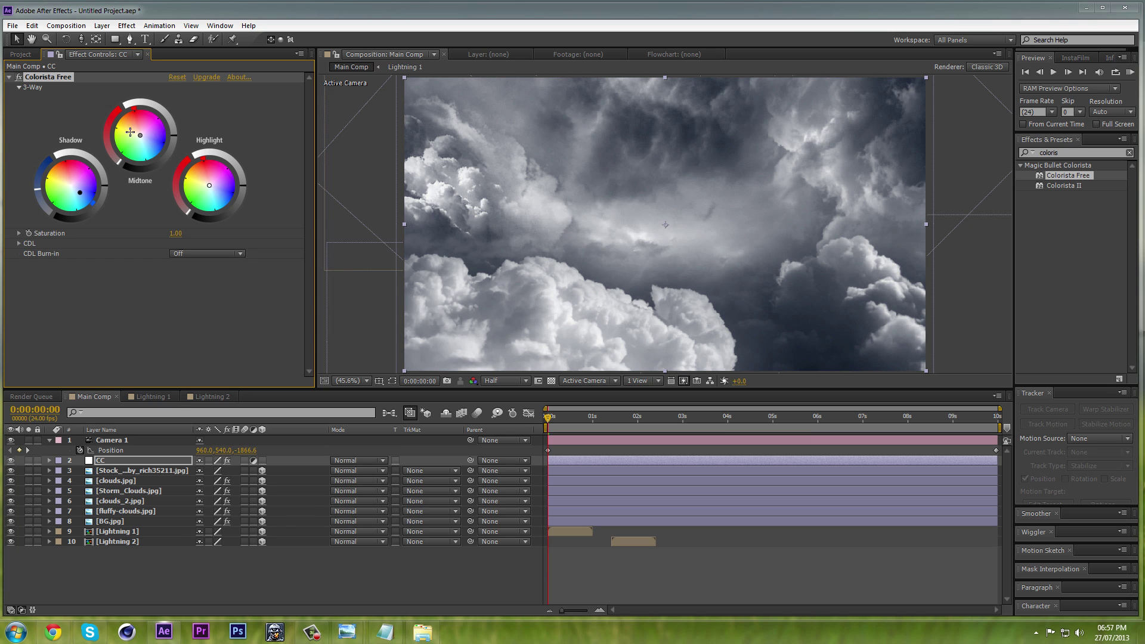
left_click_drag(138, 137, 133, 142)
left_click_drag(136, 143, 134, 144)
left_click_drag(205, 188, 212, 190)
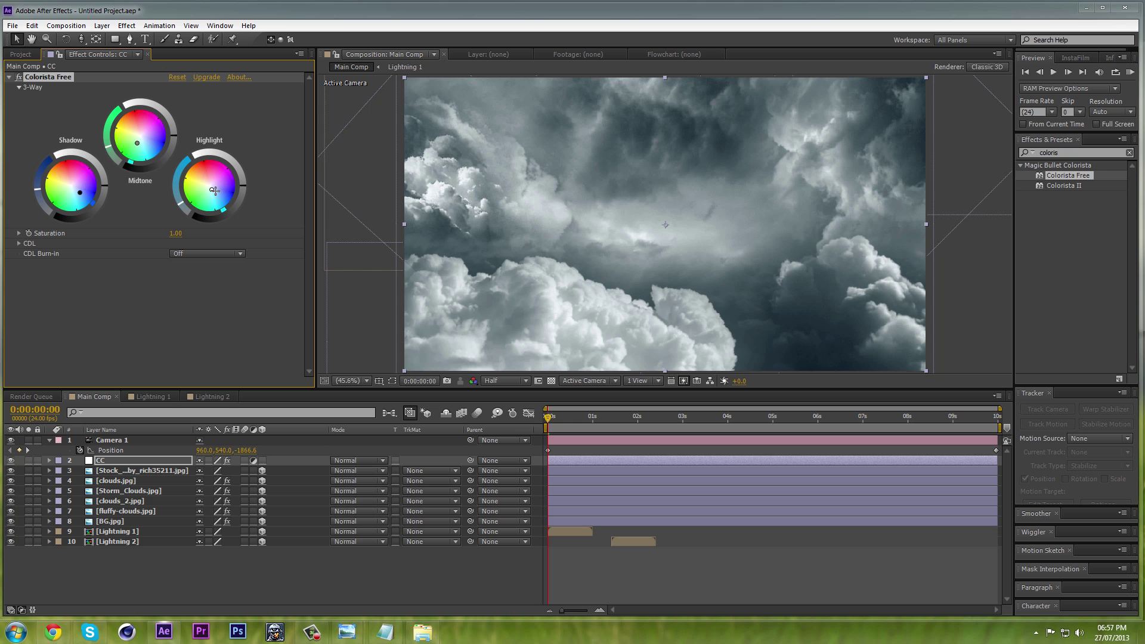
Step: Darken the Colorista shadows, fine-tune the highlight brightness and shift the shadow tint further toward blue
left_click_drag(105, 198, 105, 197)
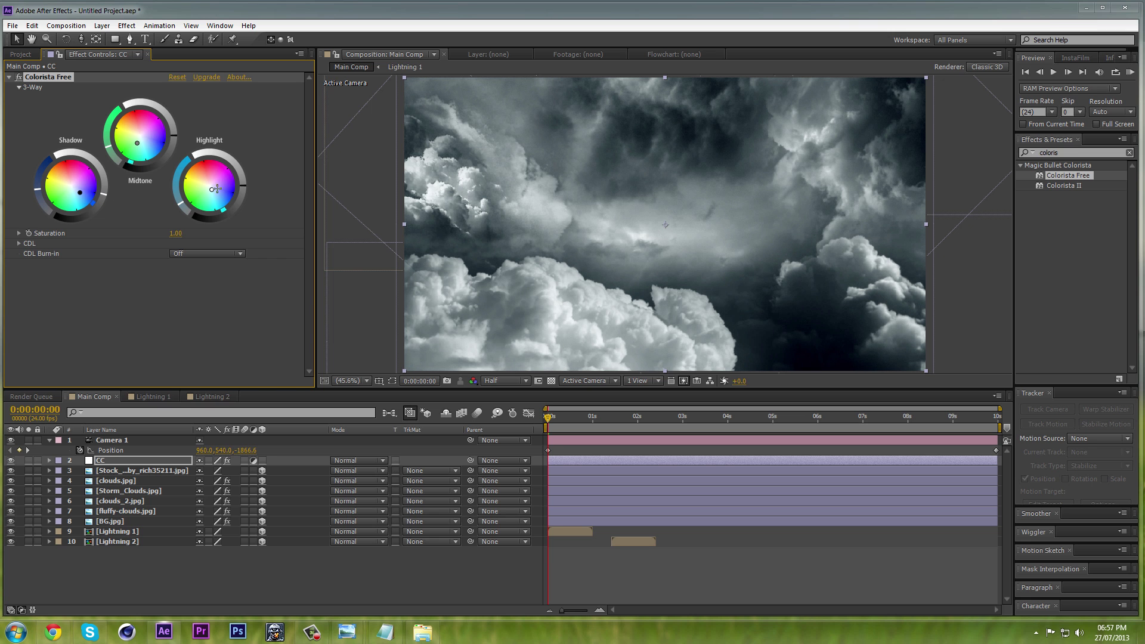
left_click_drag(248, 185, 245, 186)
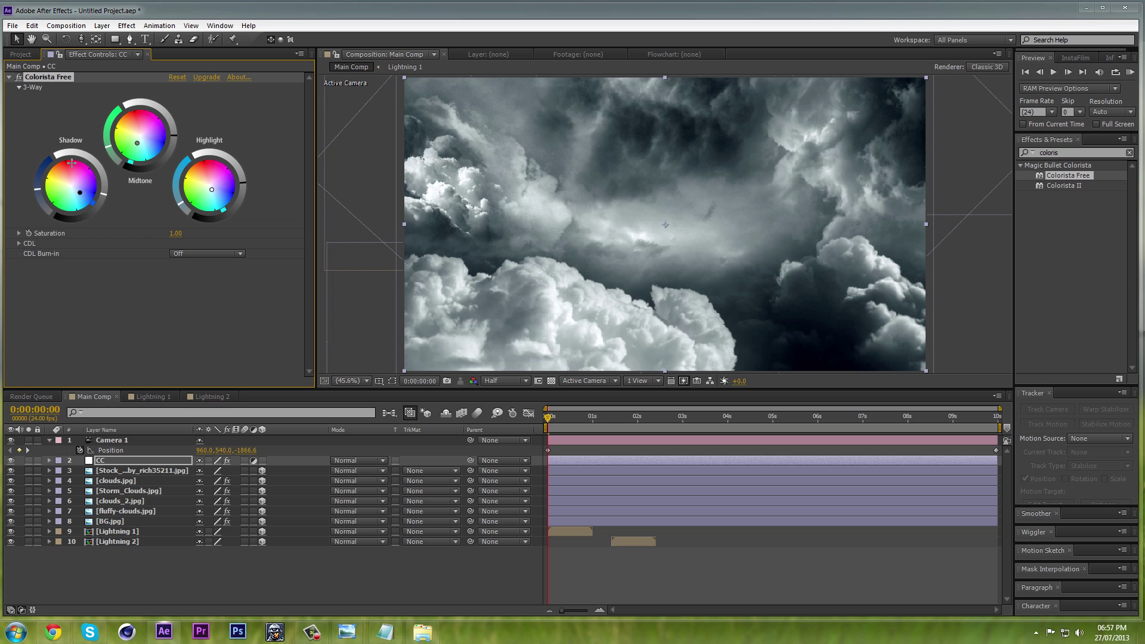
mouse_move(39, 189)
left_mouse_down()
mouse_move(40, 178)
mouse_move(41, 190)
left_mouse_up()
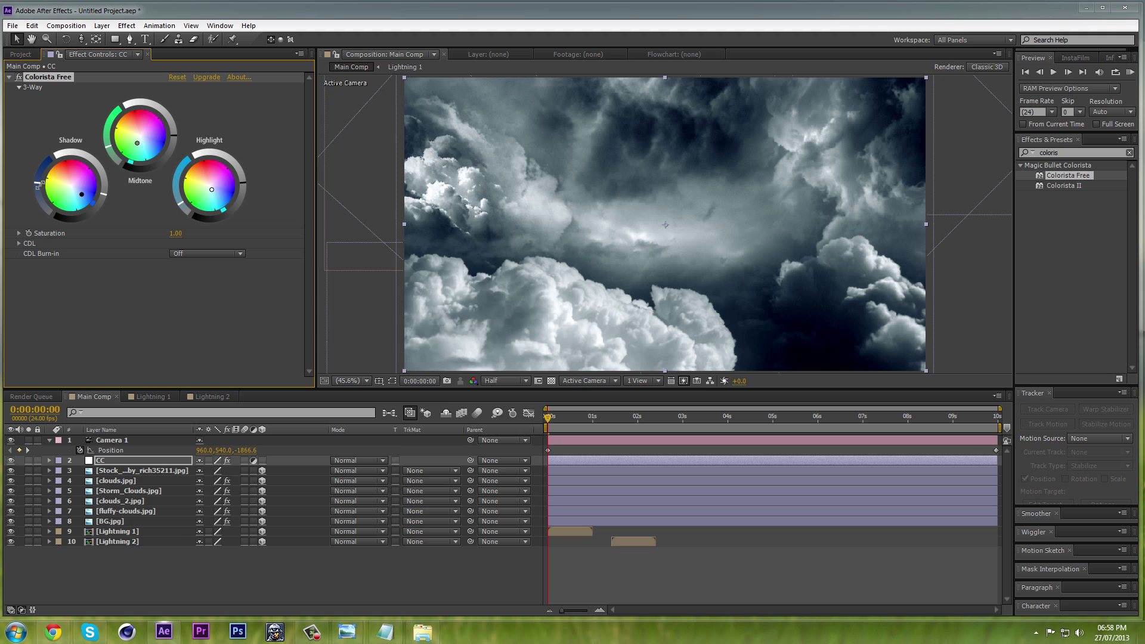
Step: Find the Curves effect under Color Correction and apply it to the CC layer
left_click(1021, 155)
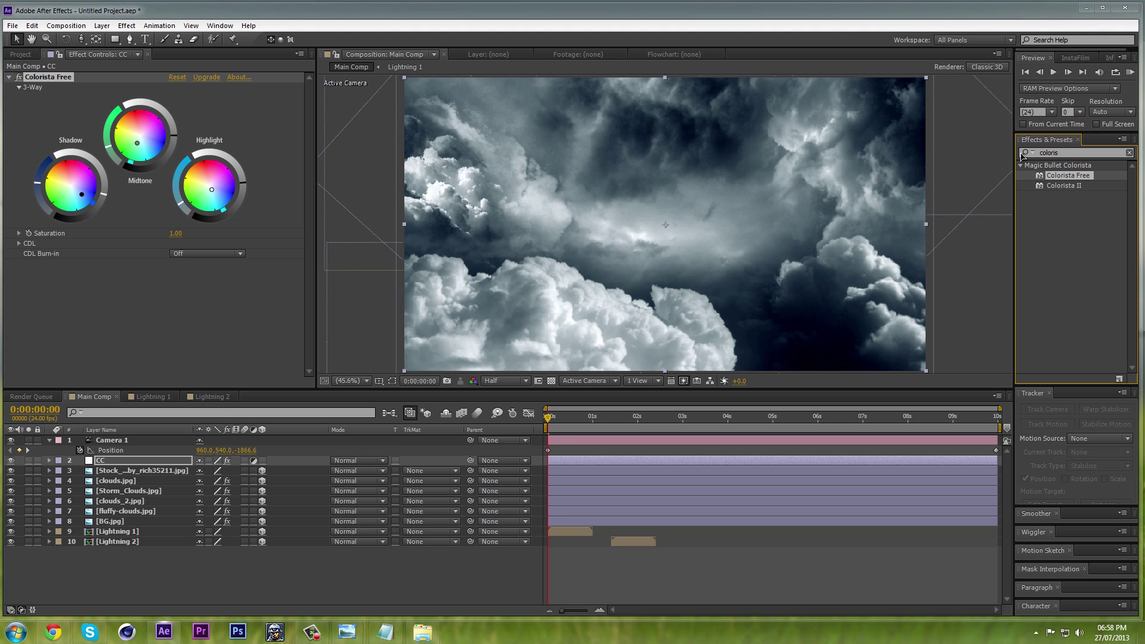
left_click(1060, 153)
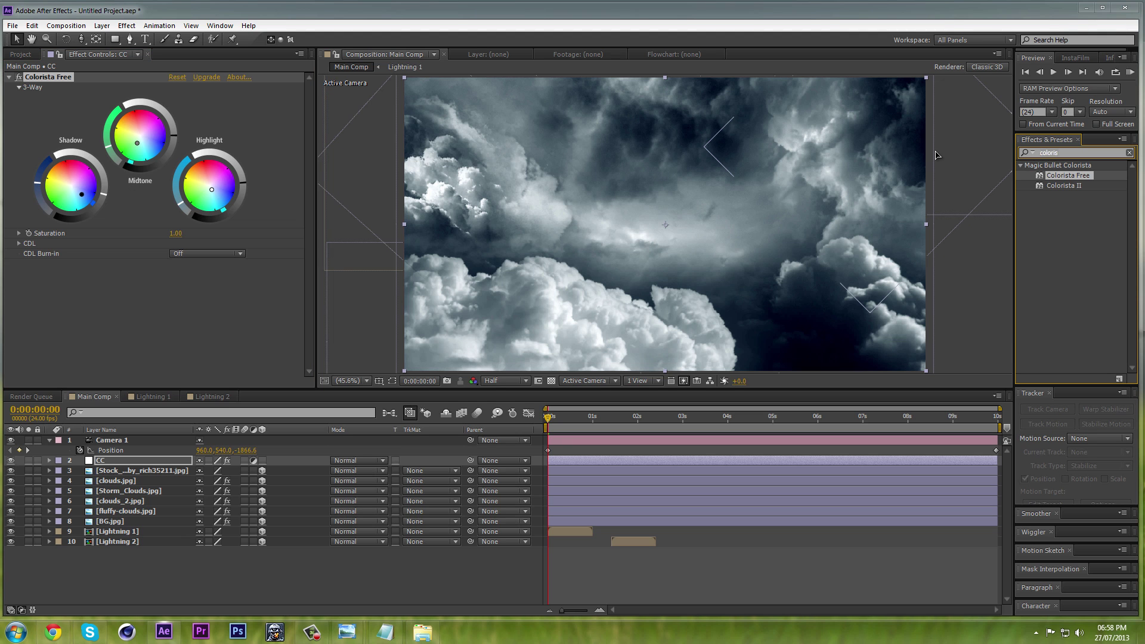
type("curves")
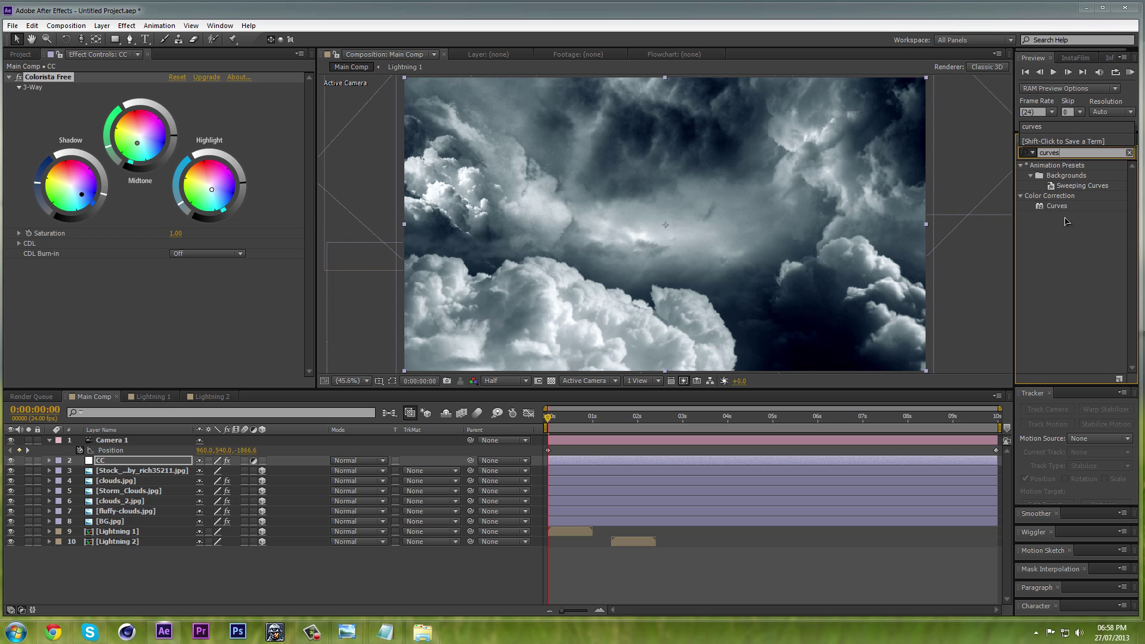
double_click(1057, 205)
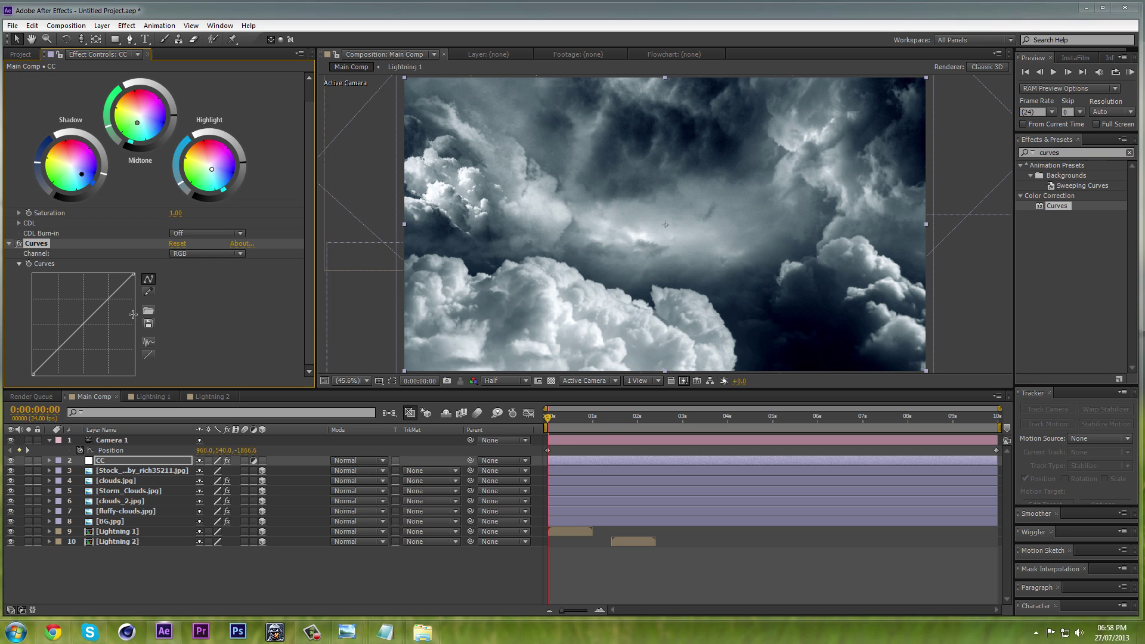
Step: Shape the RGB curve into a gentle S for more contrast and slightly reduce the blue tint in the Colorista shadows
left_click(82, 325)
left_click_drag(106, 300, 103, 297)
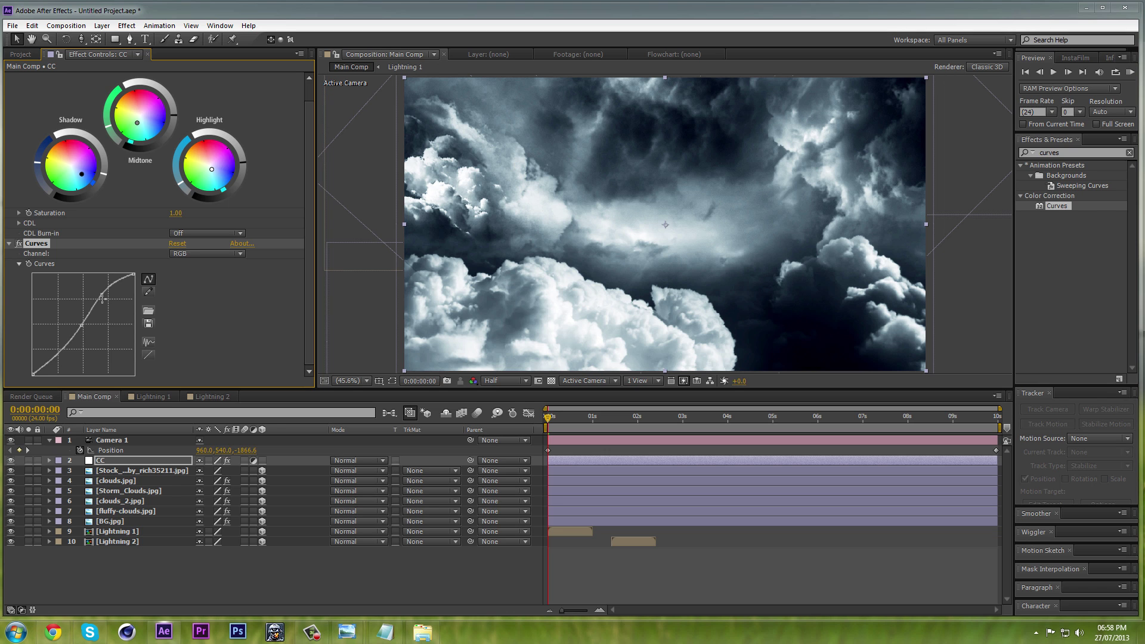
left_click_drag(101, 297, 100, 297)
left_click_drag(57, 351, 59, 357)
left_click_drag(58, 356, 58, 354)
left_click_drag(100, 300, 102, 301)
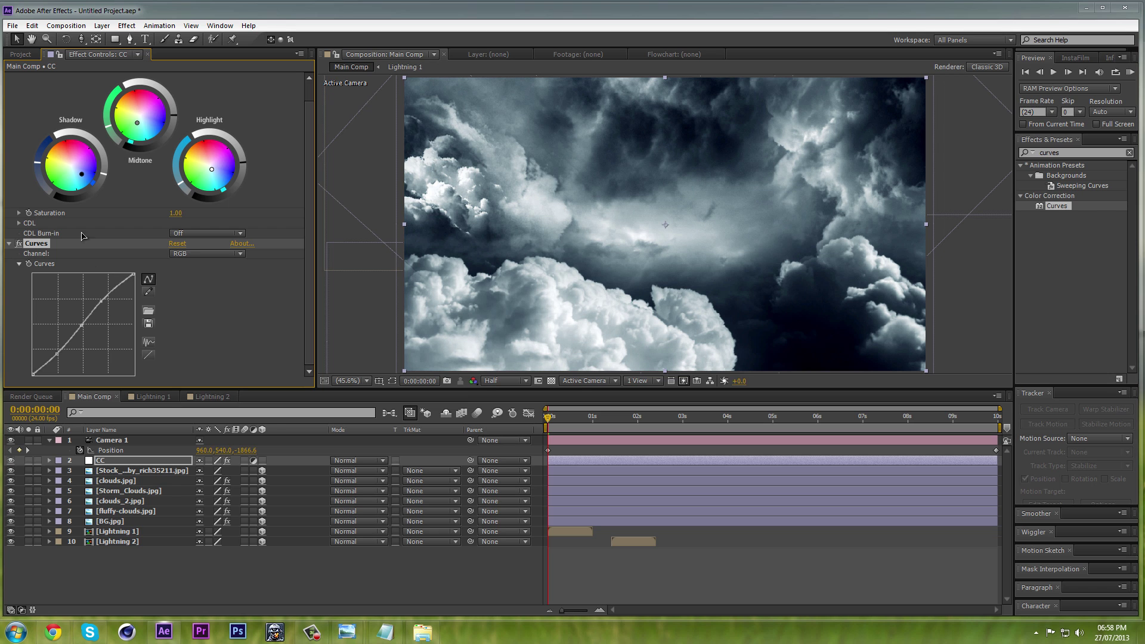
left_click(81, 174)
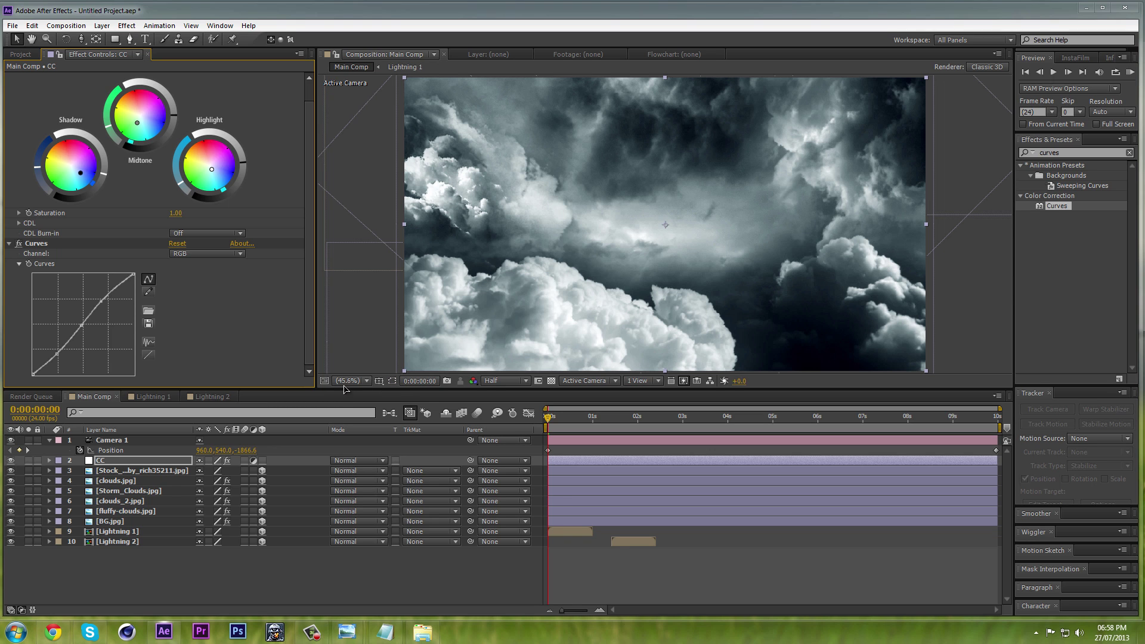
Step: Create a black 1920 x 1080 px solid named Vignette in Main Comp
left_click(112, 574)
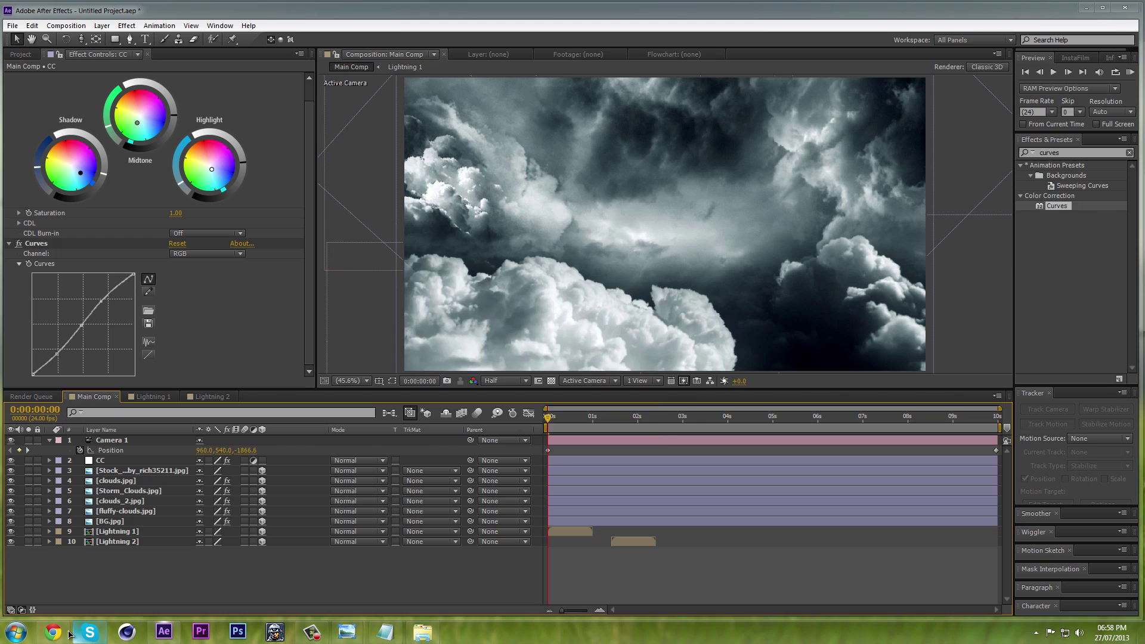
key("ctrl+y")
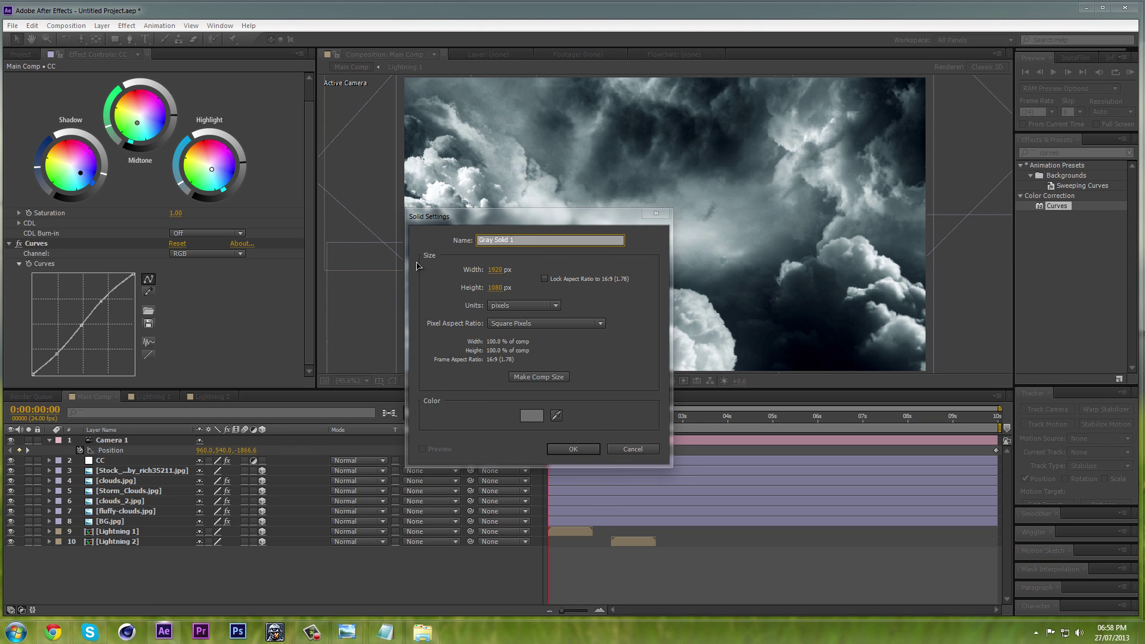
type("Vignette")
left_click(530, 416)
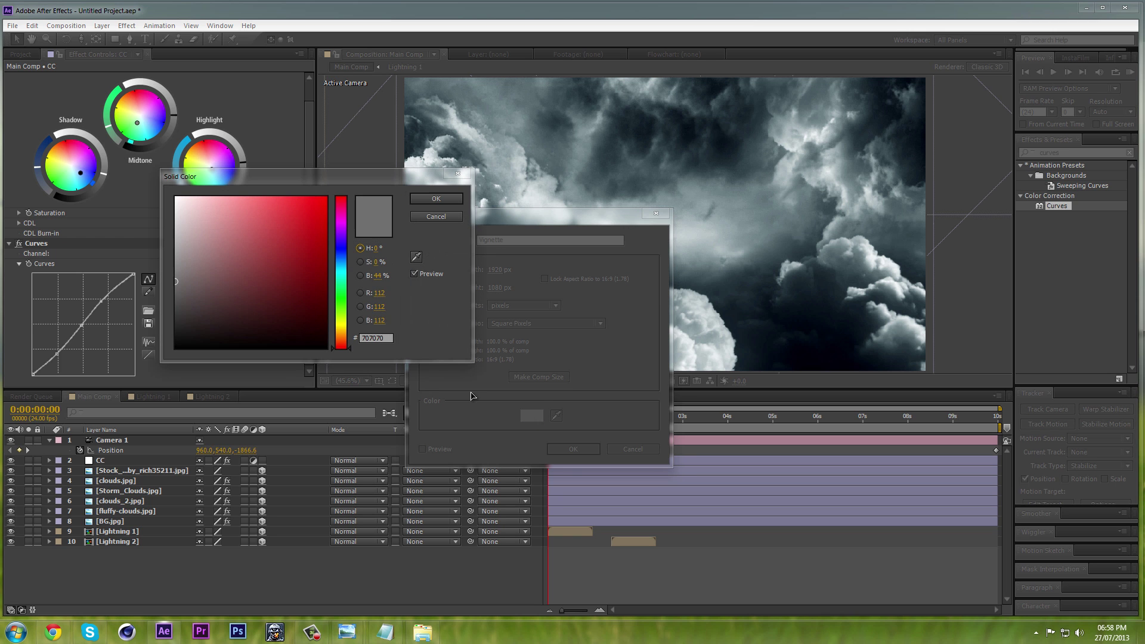
left_click_drag(212, 268, 6, 440)
left_click(435, 199)
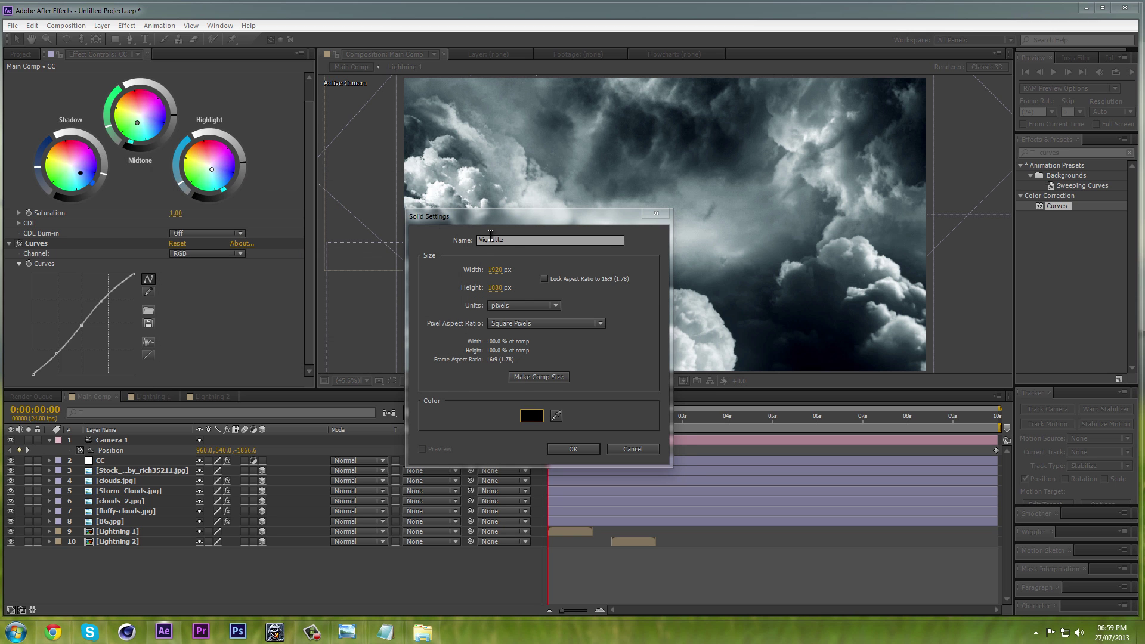
left_click(574, 451)
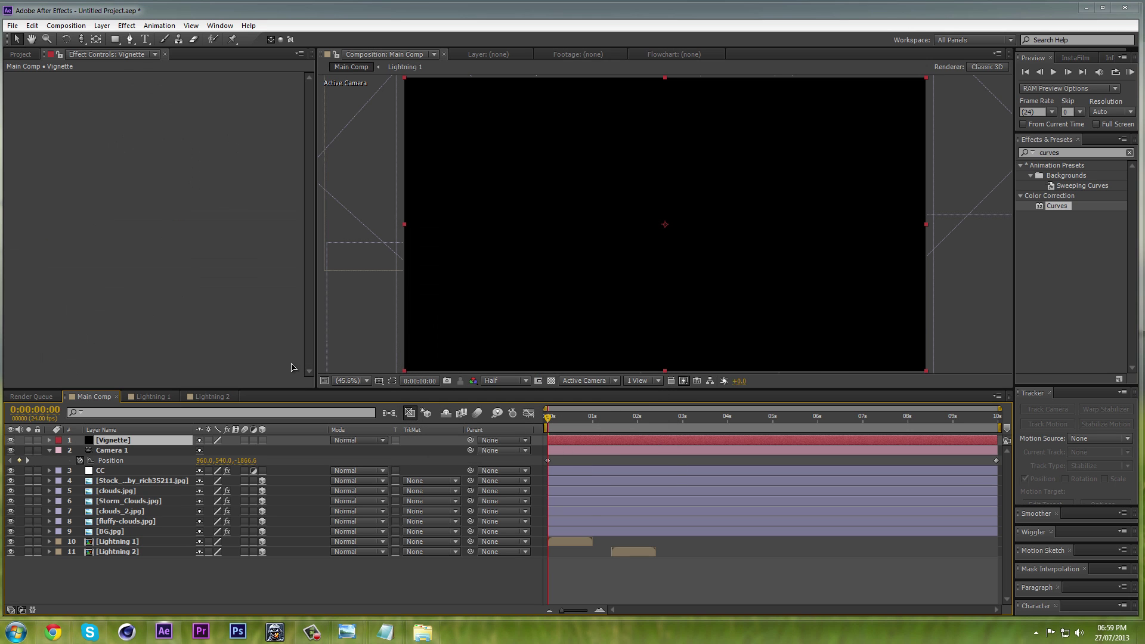
Step: Add an elliptical mask filling the whole Vignette layer and set its mode to Subtract
left_click(118, 41)
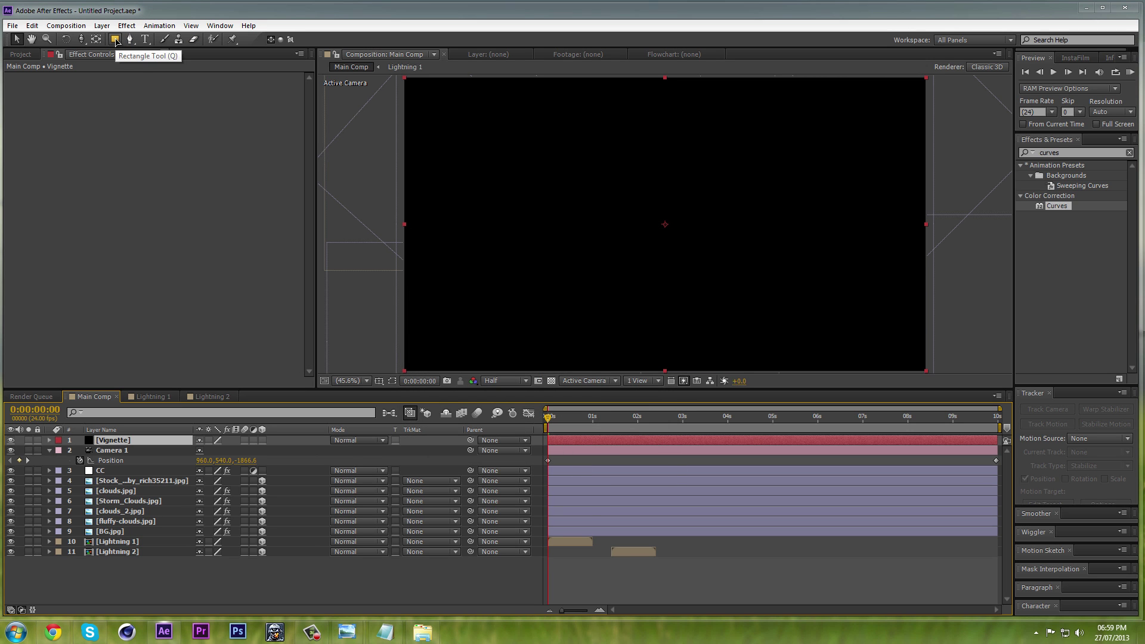
left_click_drag(118, 41, 152, 65)
left_click_drag(495, 126, 678, 252)
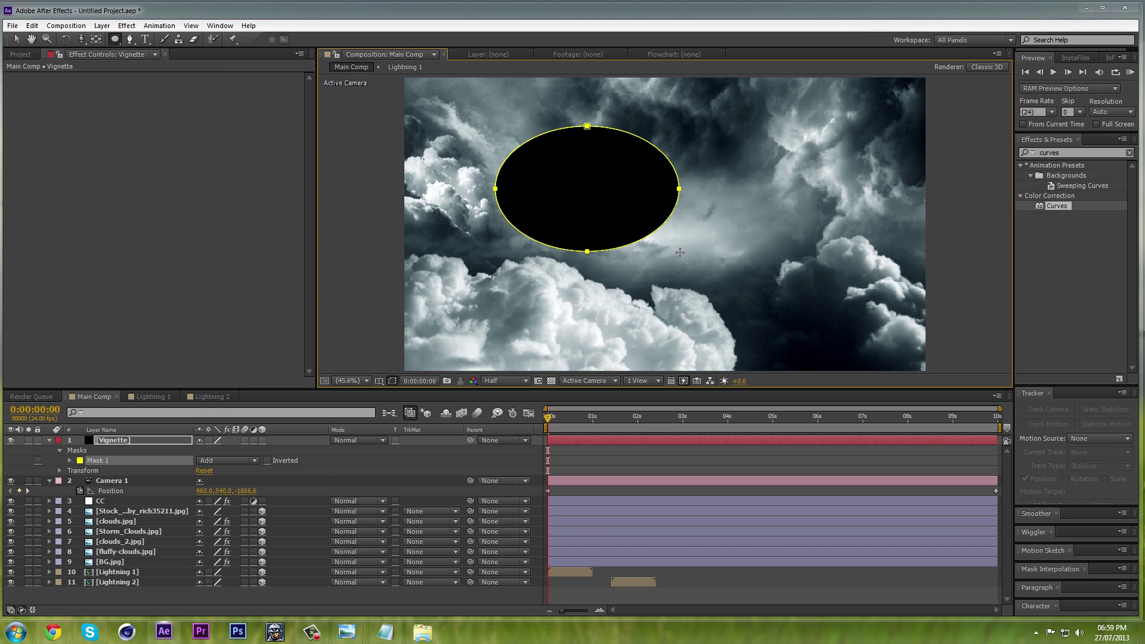
double_click(118, 39)
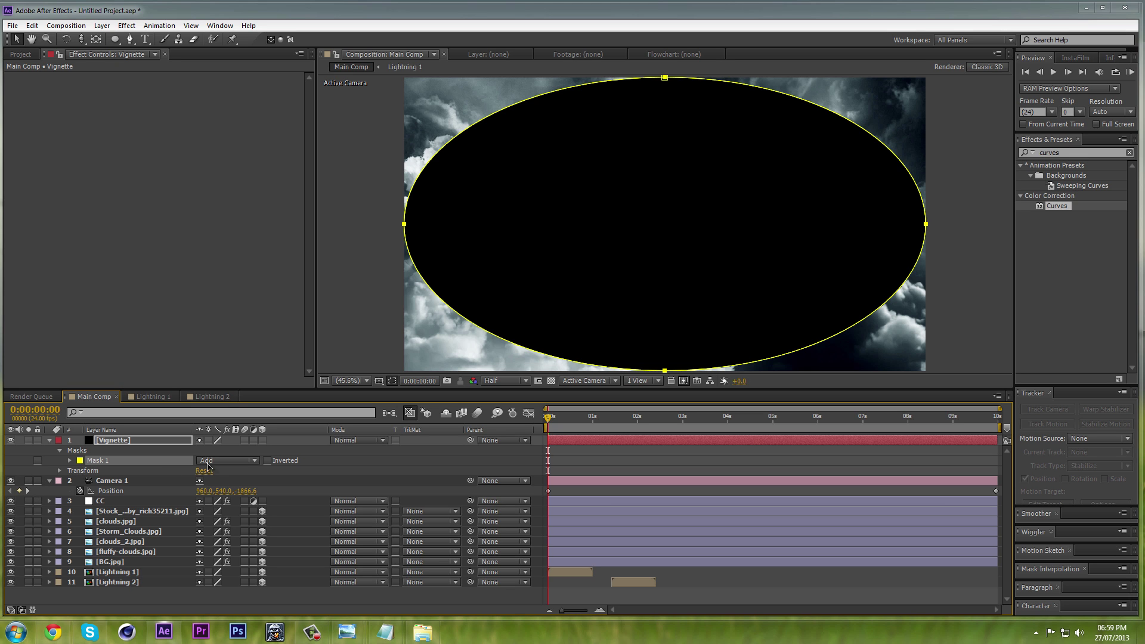
left_click(221, 461)
left_click(226, 500)
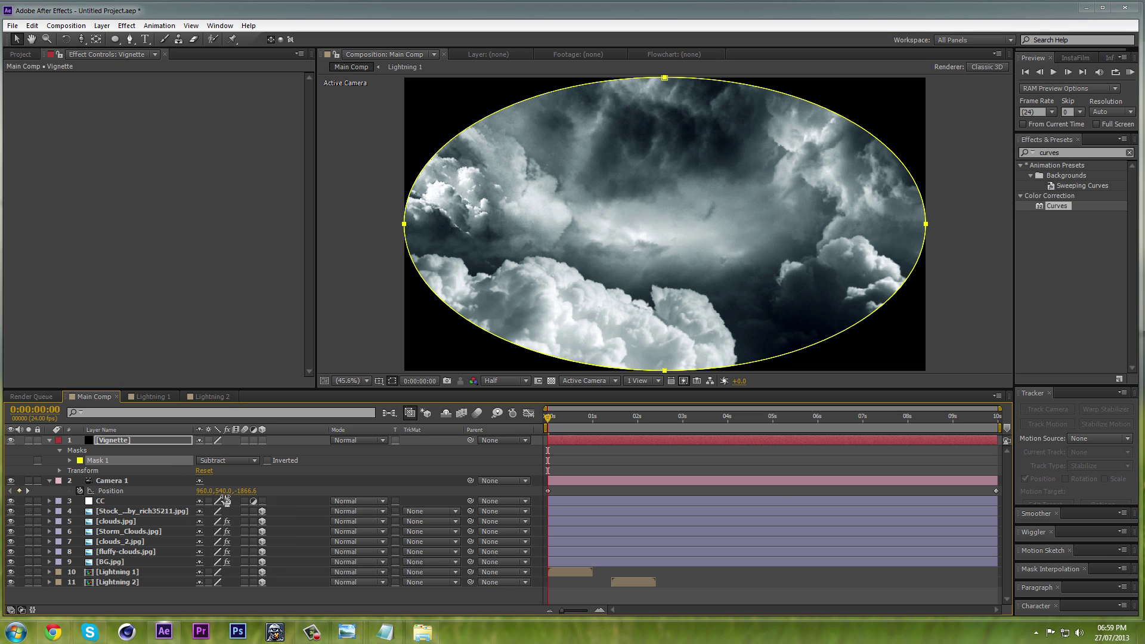
Step: Feather the Vignette layer's Mask 1 by about 556 pixels
key("f")
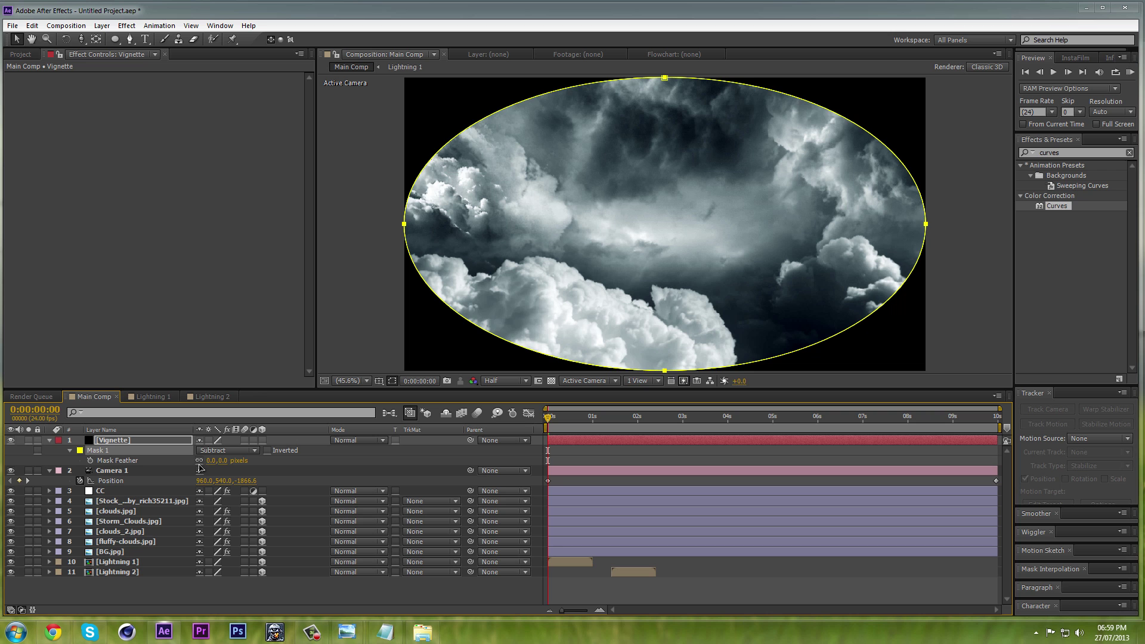
left_click_drag(210, 460, 587, 447)
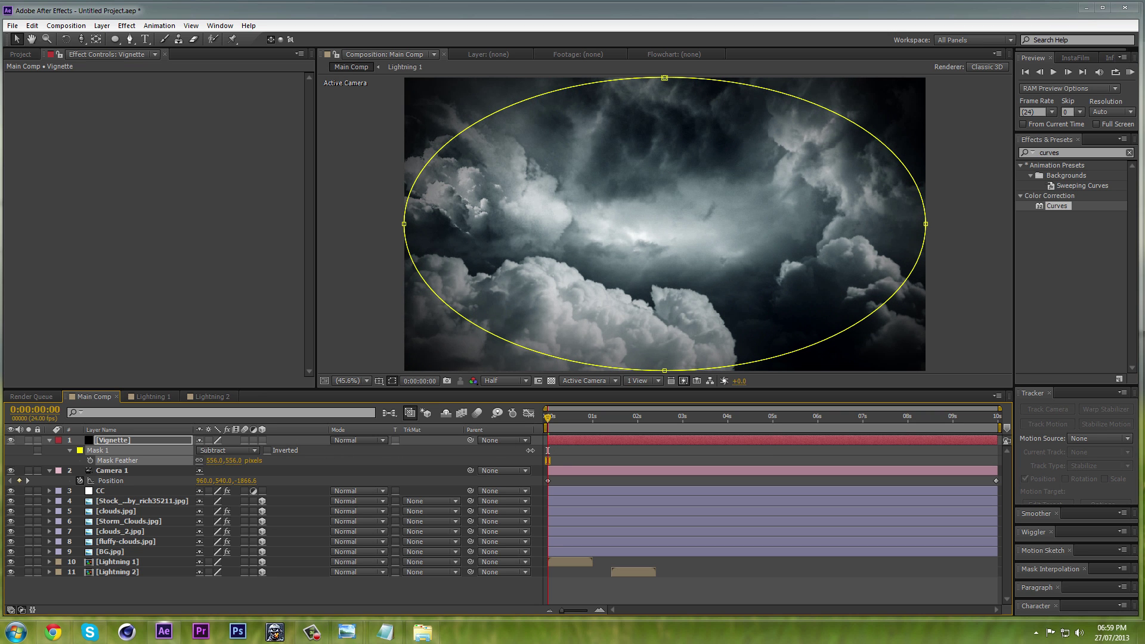
mouse_move(524, 450)
left_mouse_down()
mouse_move(425, 449)
mouse_move(538, 450)
left_mouse_up()
Step: Lower the Vignette layer's opacity to 85% and scrub through the opening seconds, returning to the start of the composition
key("t")
left_click_drag(199, 450, 192, 450)
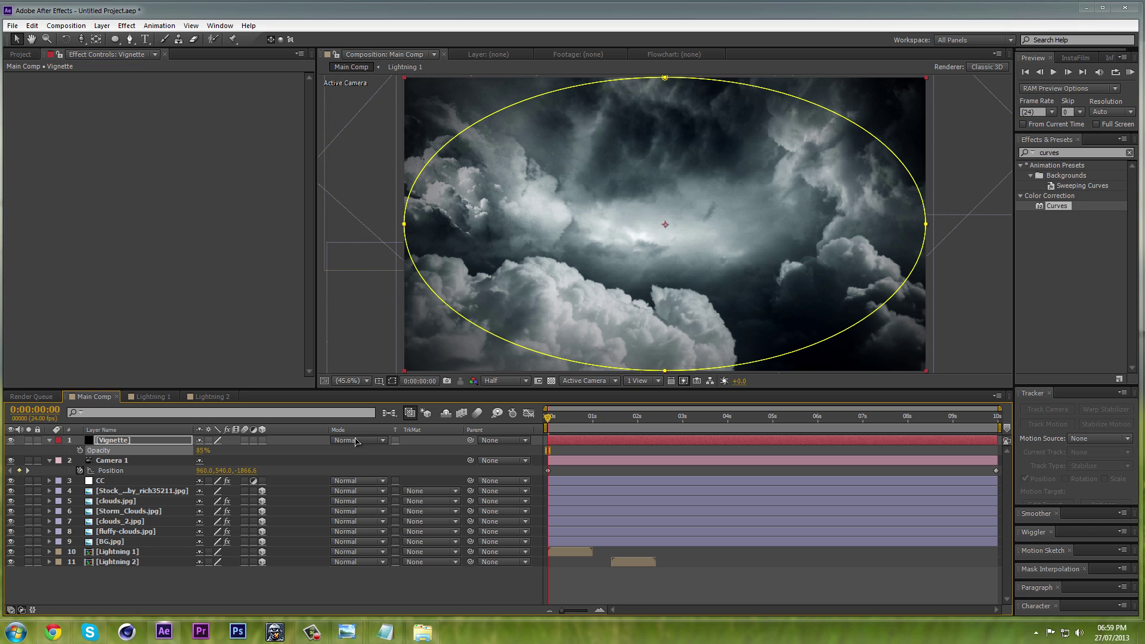
left_click_drag(548, 421, 674, 419)
left_click_drag(706, 419, 520, 421)
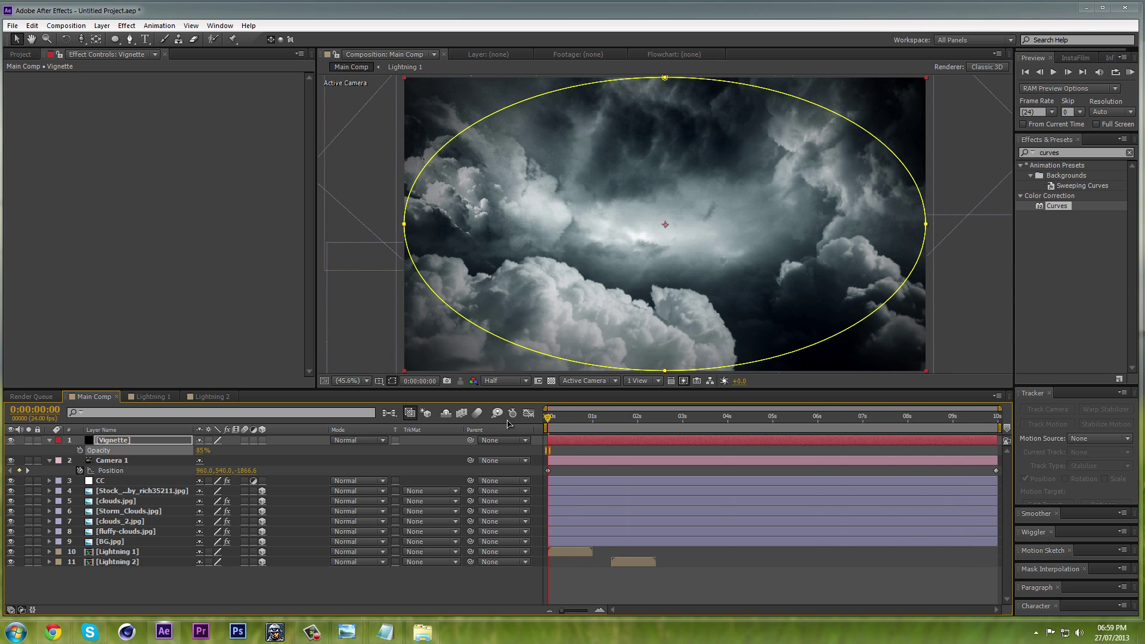